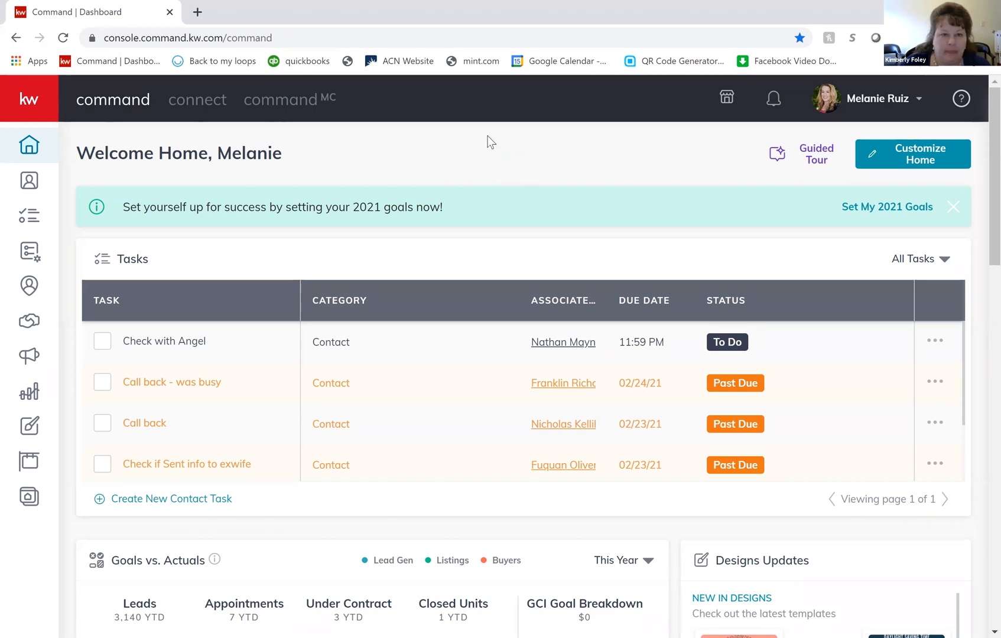
- Open the Evernote website in a new browser tab and sign in with the saved account credentials
left_click(197, 13)
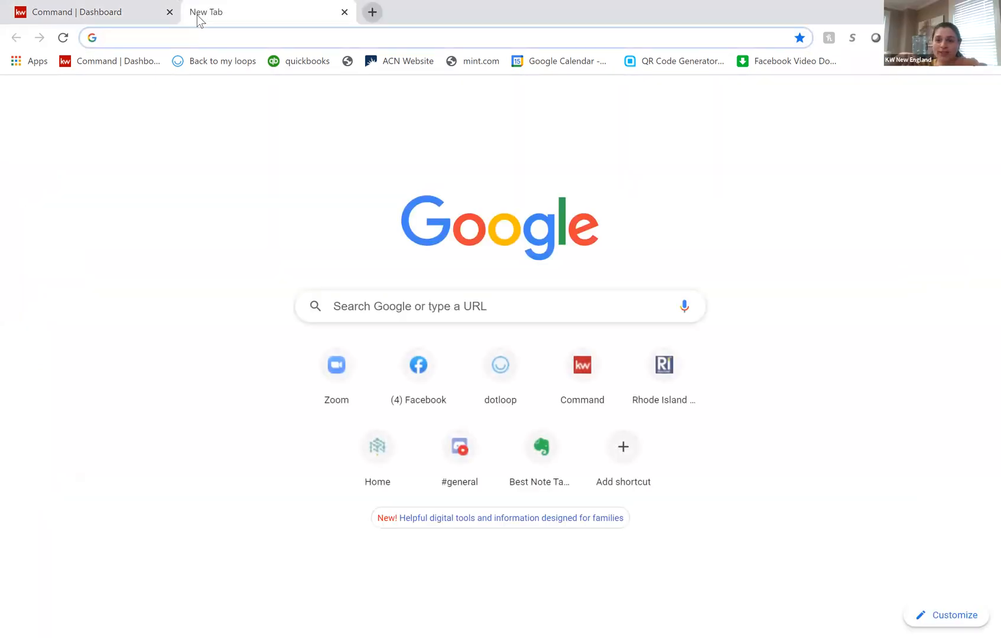
type("evernote.com")
key("Return")
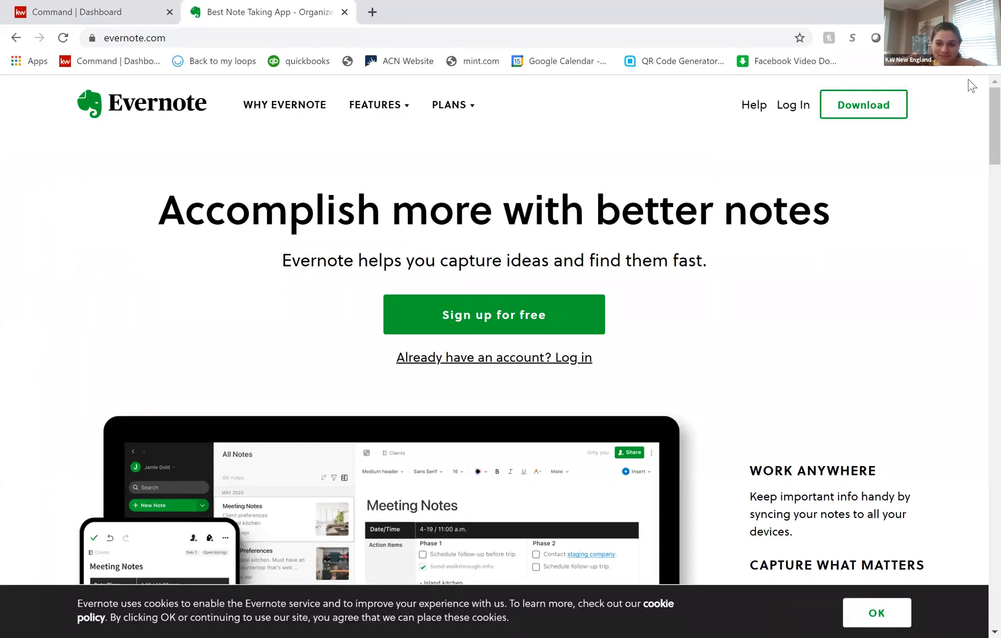
left_click(792, 104)
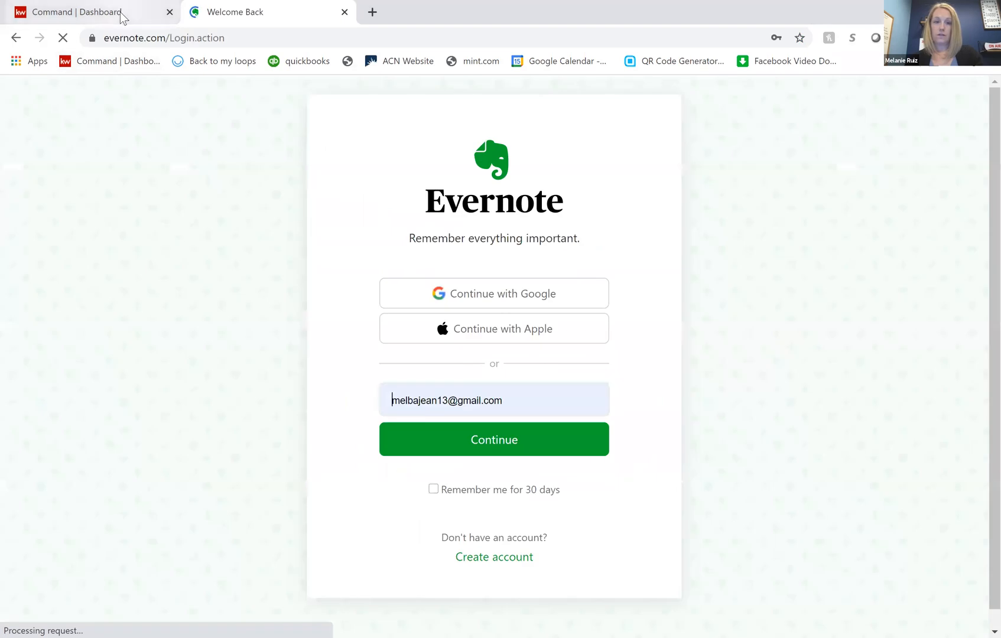
left_click(484, 442)
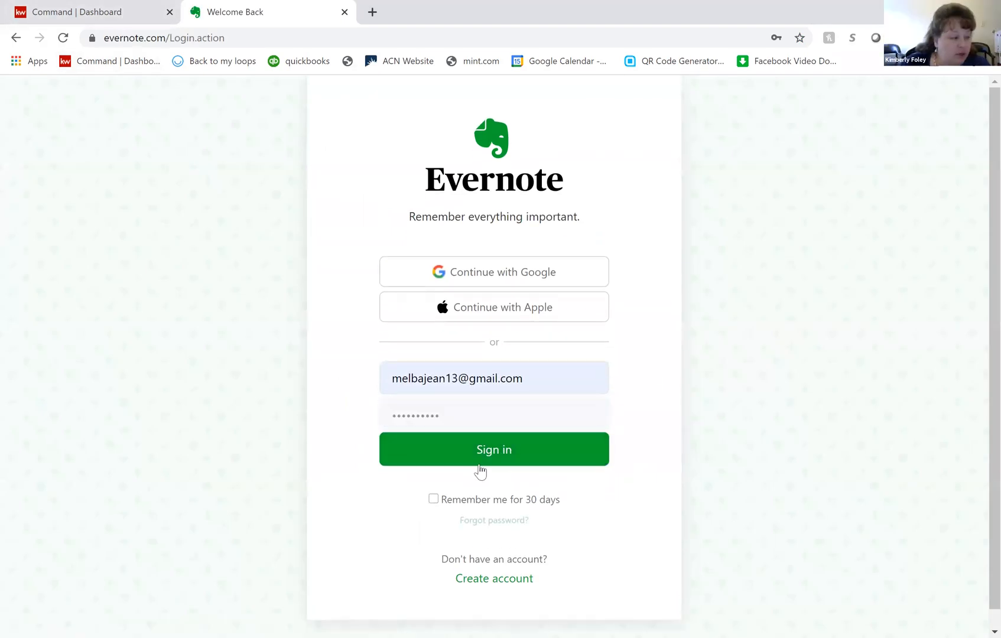
left_click(450, 464)
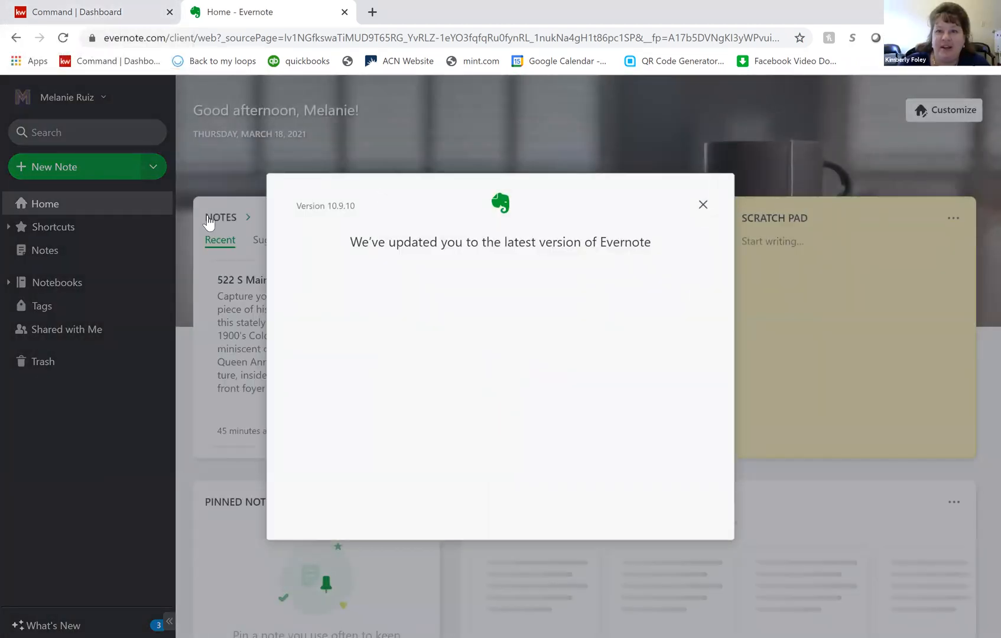
- Dismiss the Evernote update notice and open the most recent note, containing the 1900's Colonial listing description
left_click(703, 207)
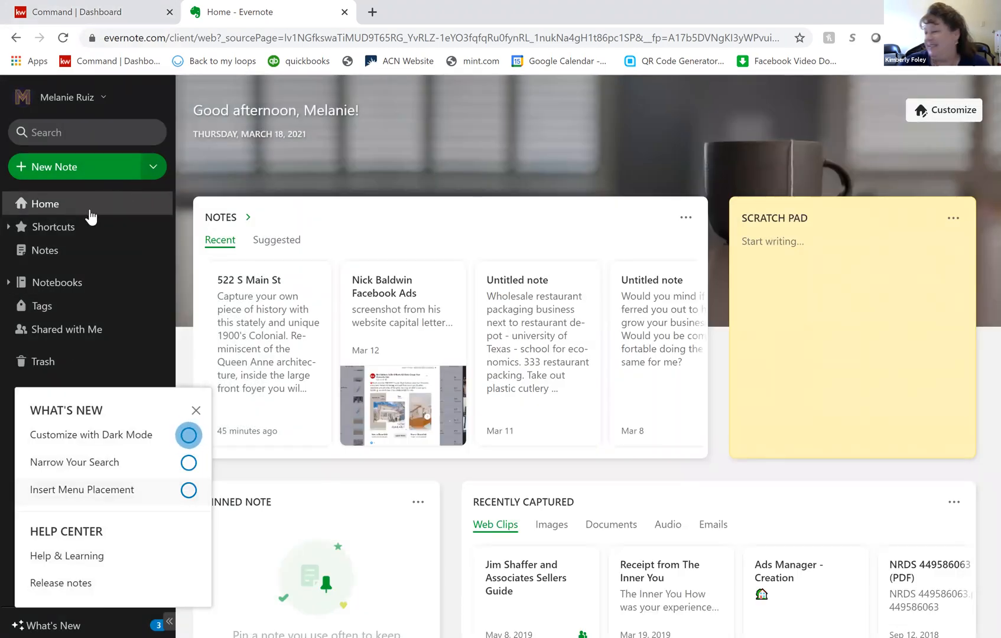
left_click(259, 353)
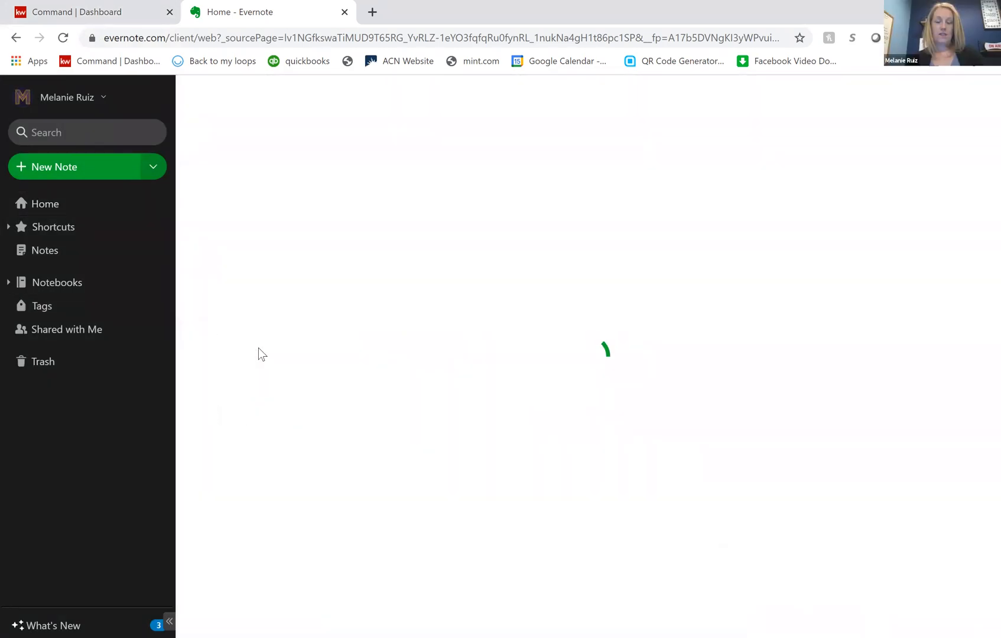
- Switch back to the KW Command dashboard and dismiss the 2021 goals banner
left_click(95, 13)
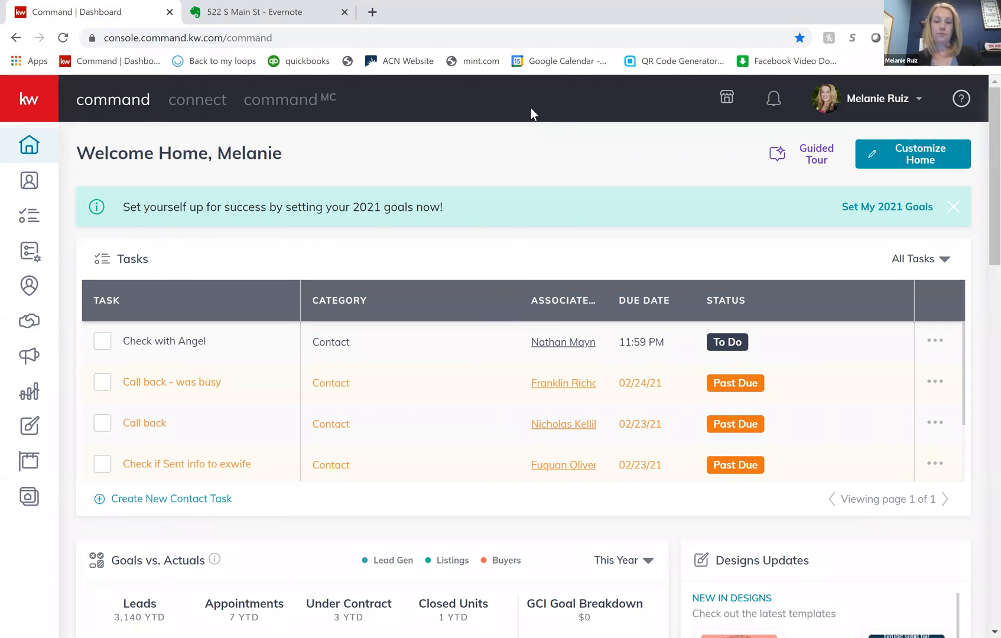
left_click(953, 207)
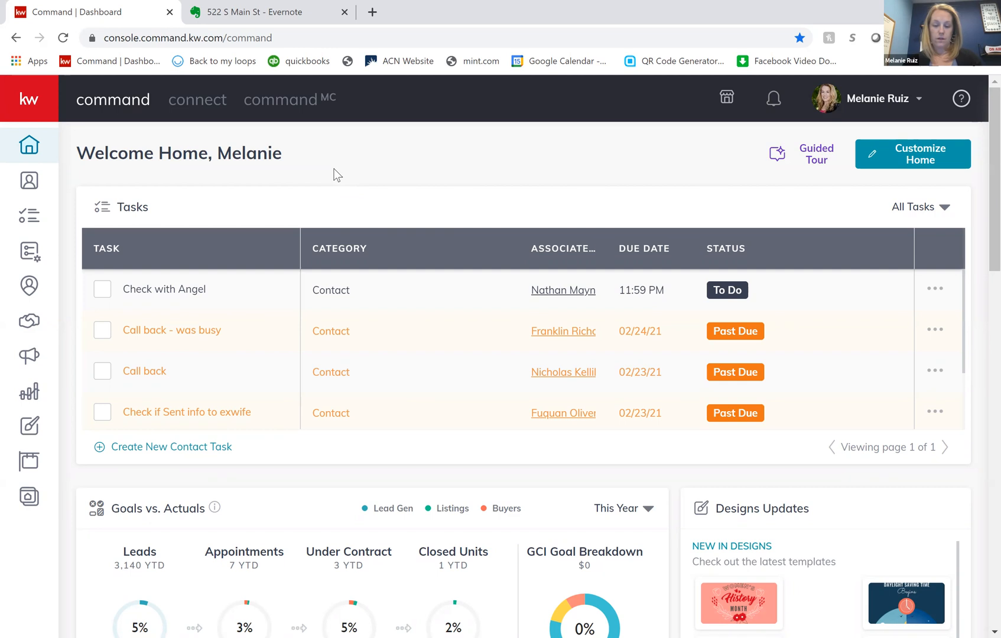
right_click(335, 173)
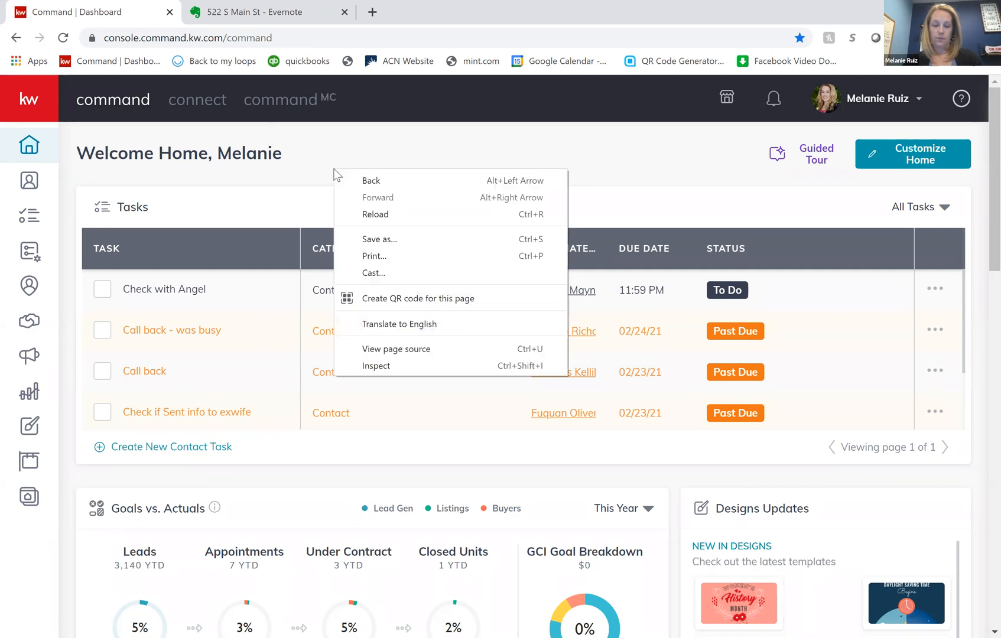
left_click(342, 128)
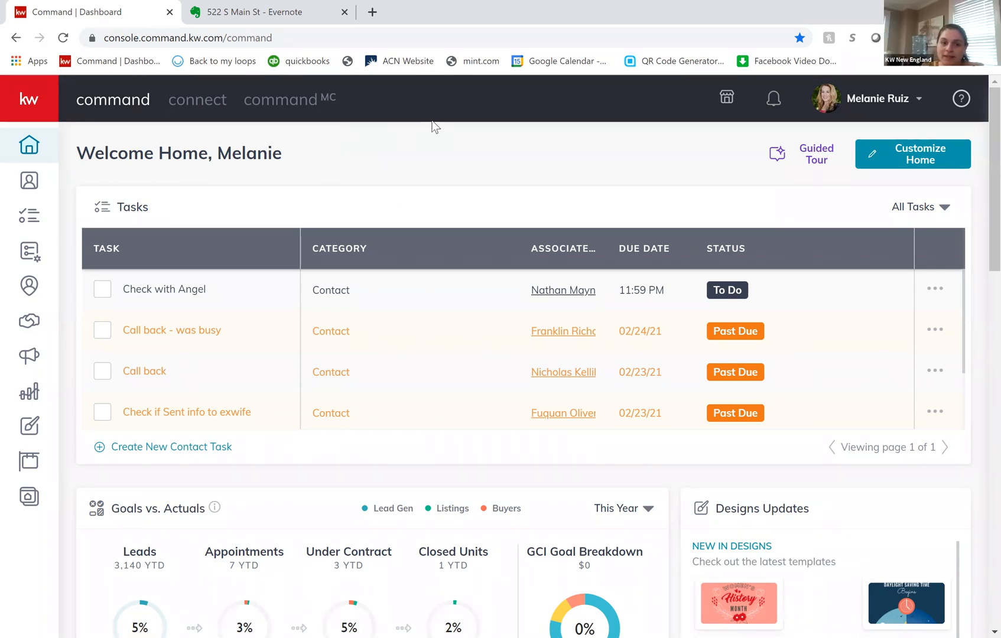
- Open Designs and look through the saved email design templates
left_click(29, 428)
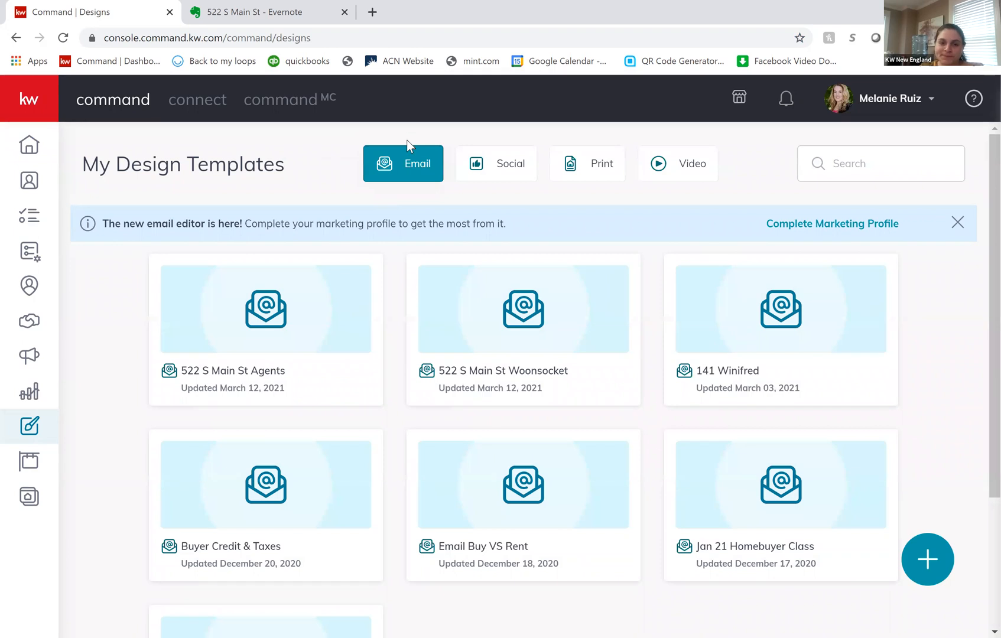
left_click(410, 160)
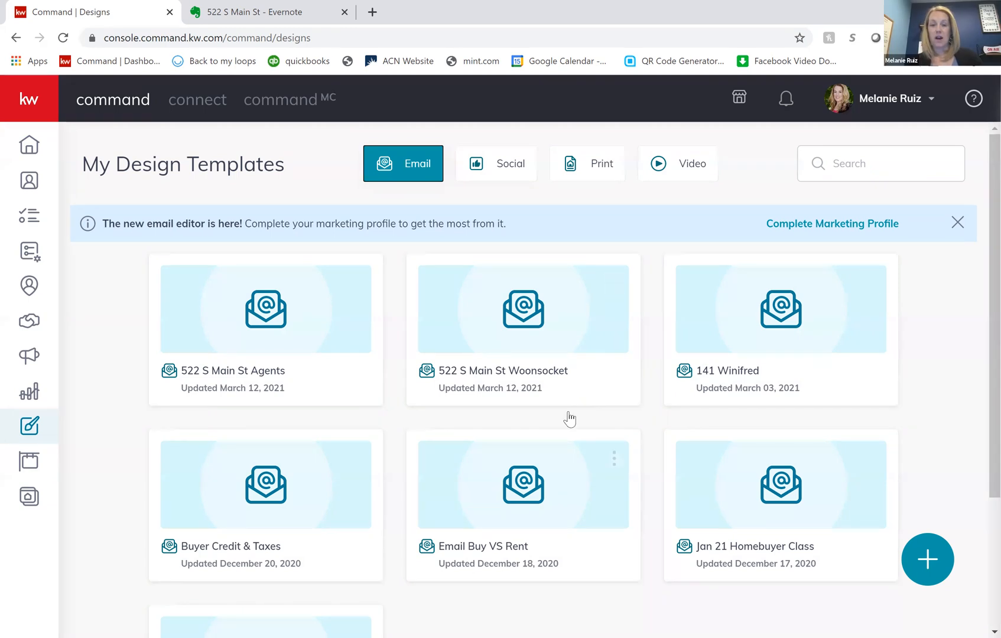
scroll(576, 520, "down", 3)
scroll(577, 521, "up", 3)
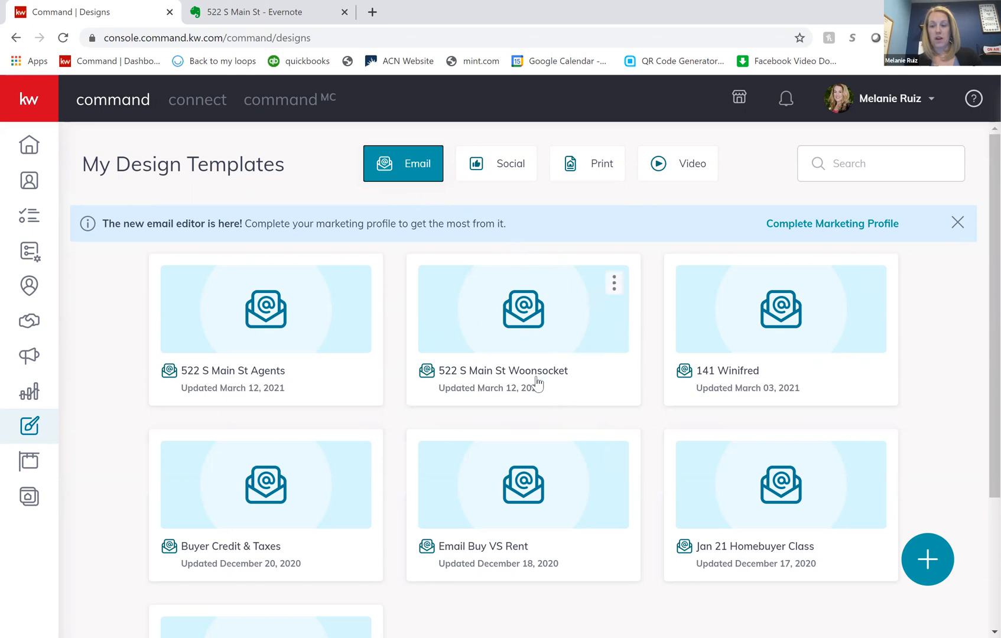
- View the contacts list and return to the home dashboard
left_click(30, 180)
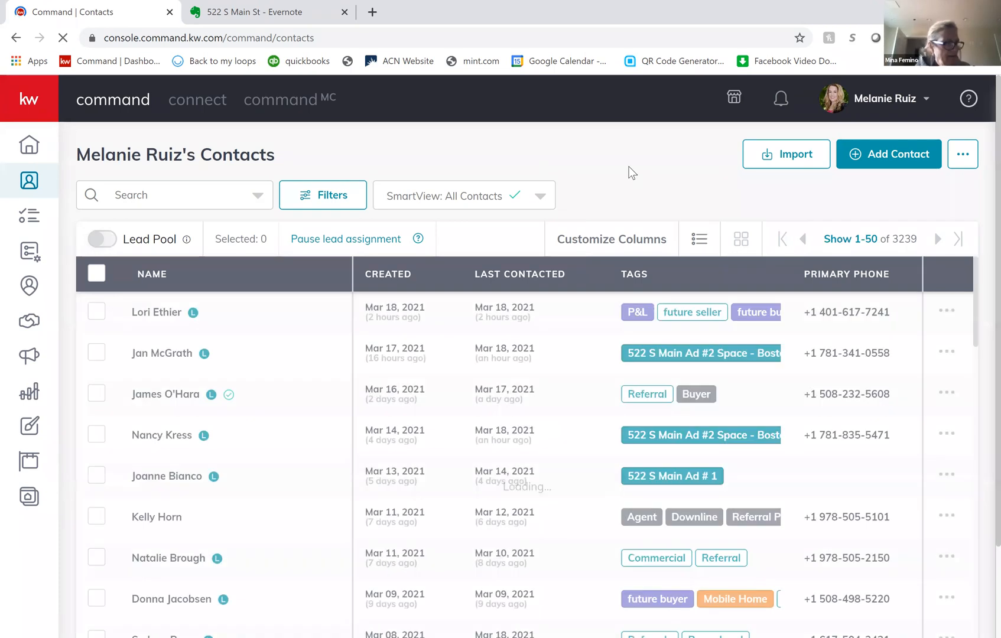
left_click(32, 155)
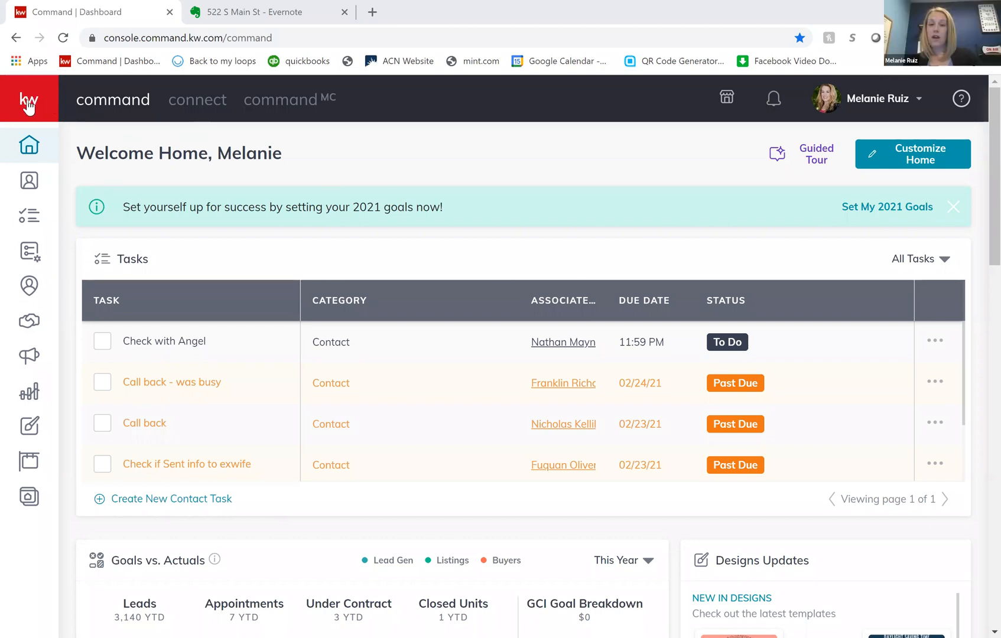
- Open SmartPlans and switch from the personal plans to the SmartPlan library
mouse_move(60, 220)
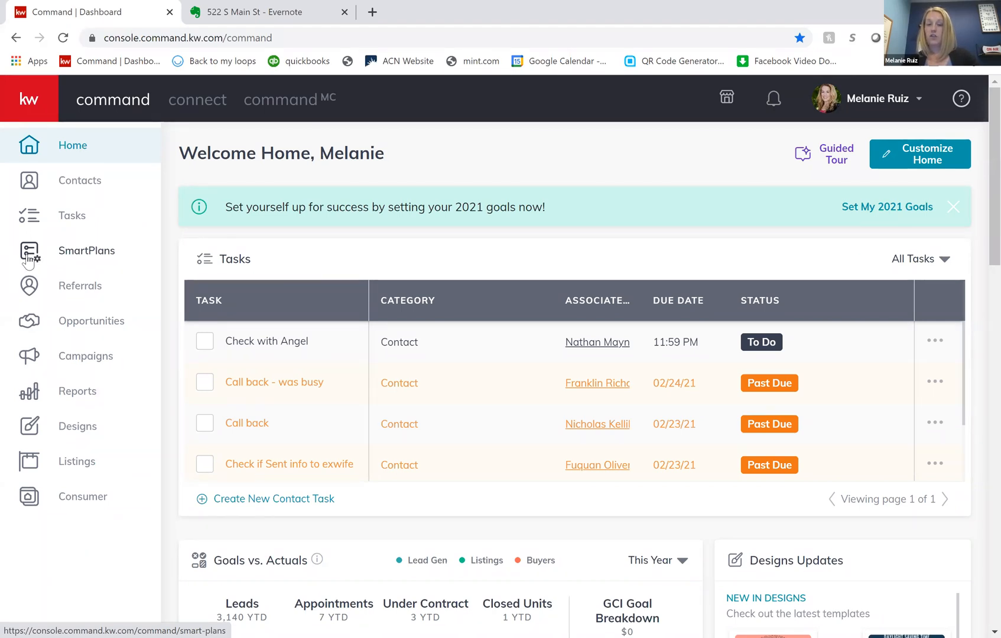
left_click(81, 257)
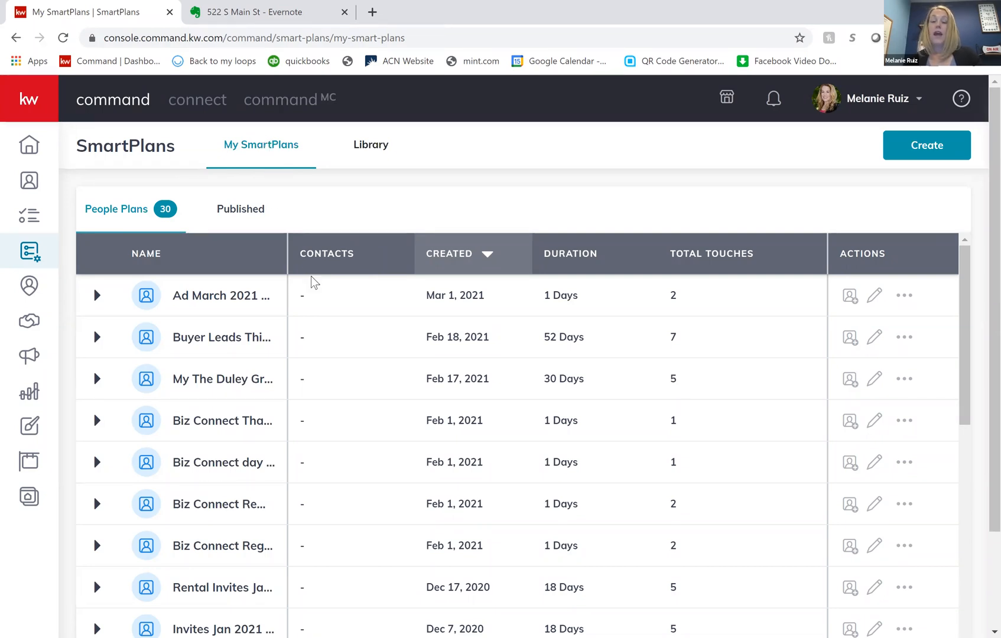
left_click(324, 264)
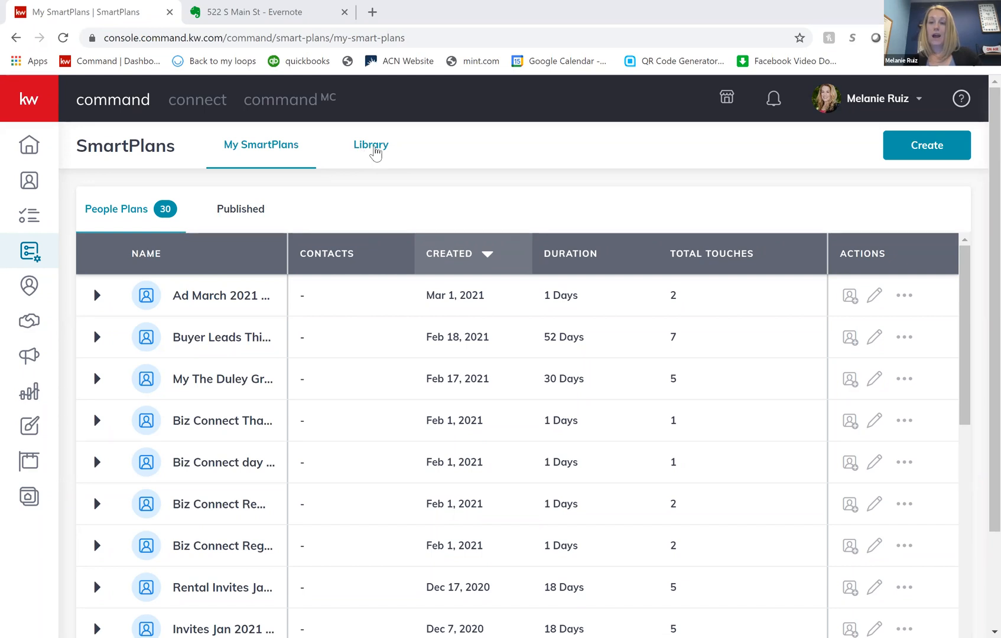
left_click(374, 153)
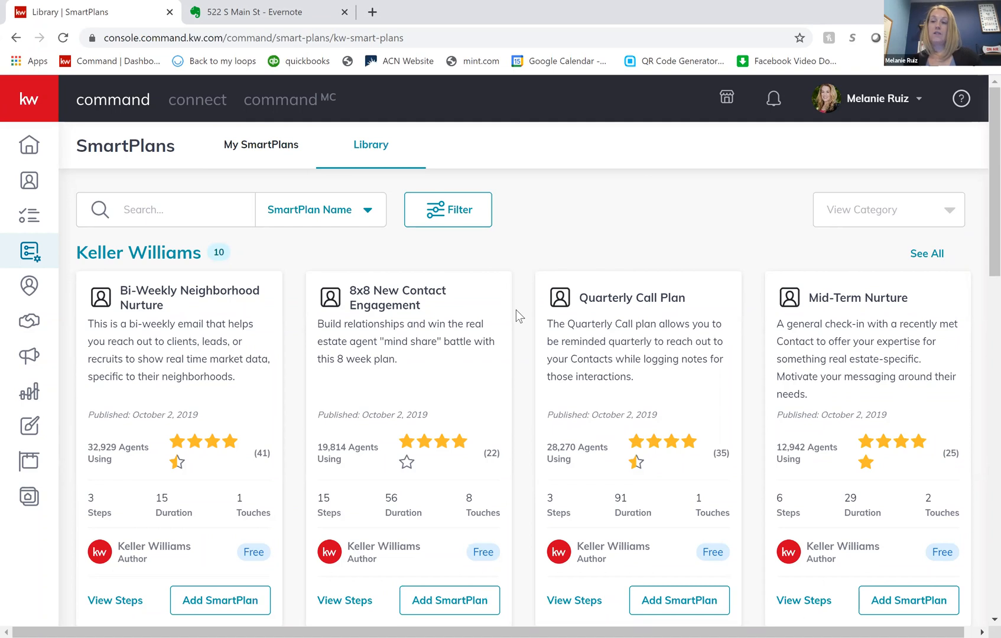
- Examine the Keller Williams, Top Rated and What's New plans offered in the SmartPlan library
scroll(516, 328, "down", 1)
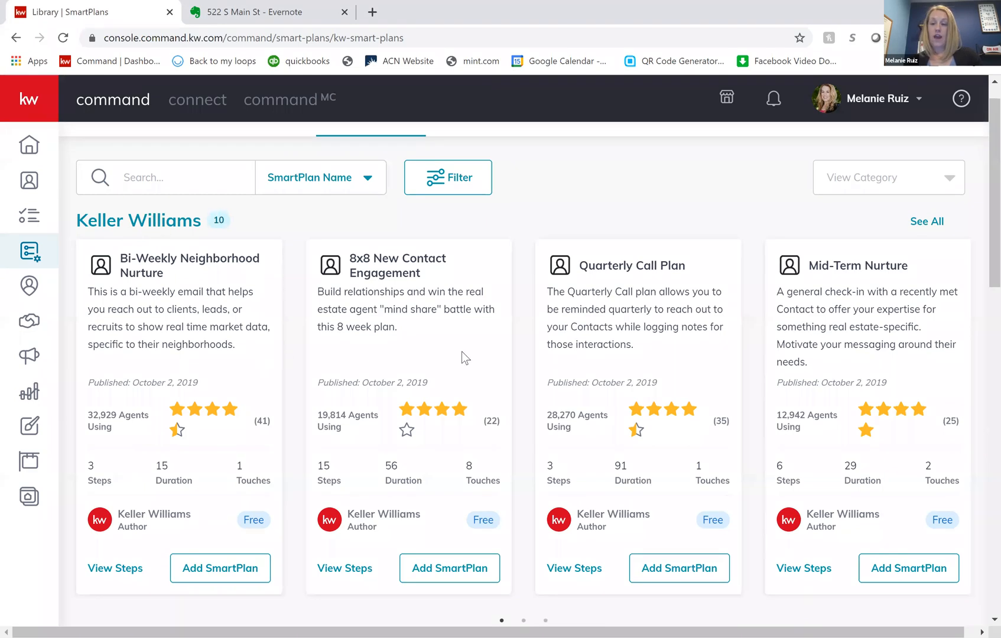
scroll(610, 393, "right", 1)
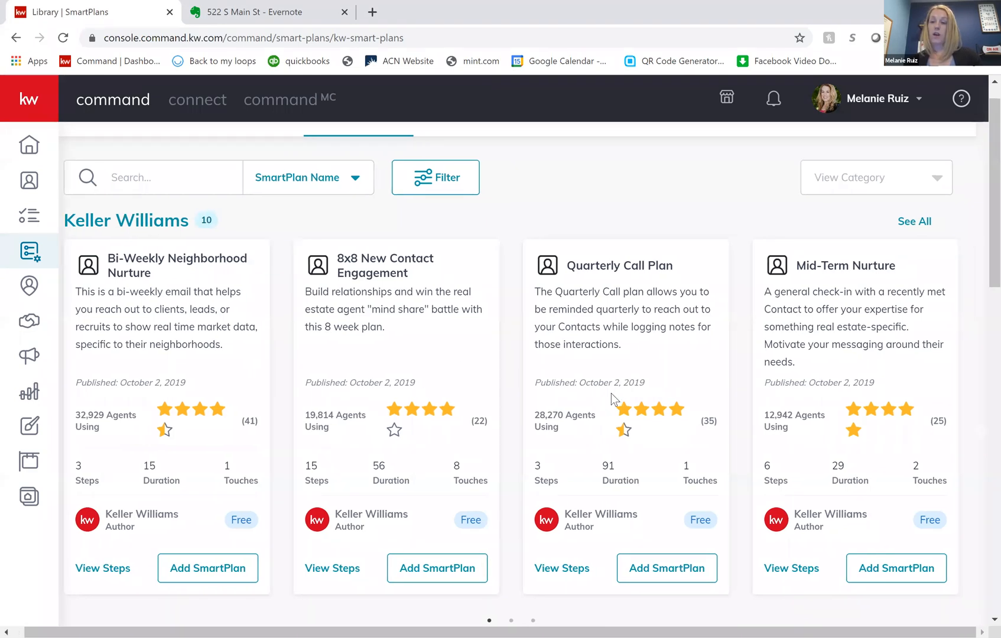
scroll(610, 392, "left", 1)
scroll(611, 392, "right", 1)
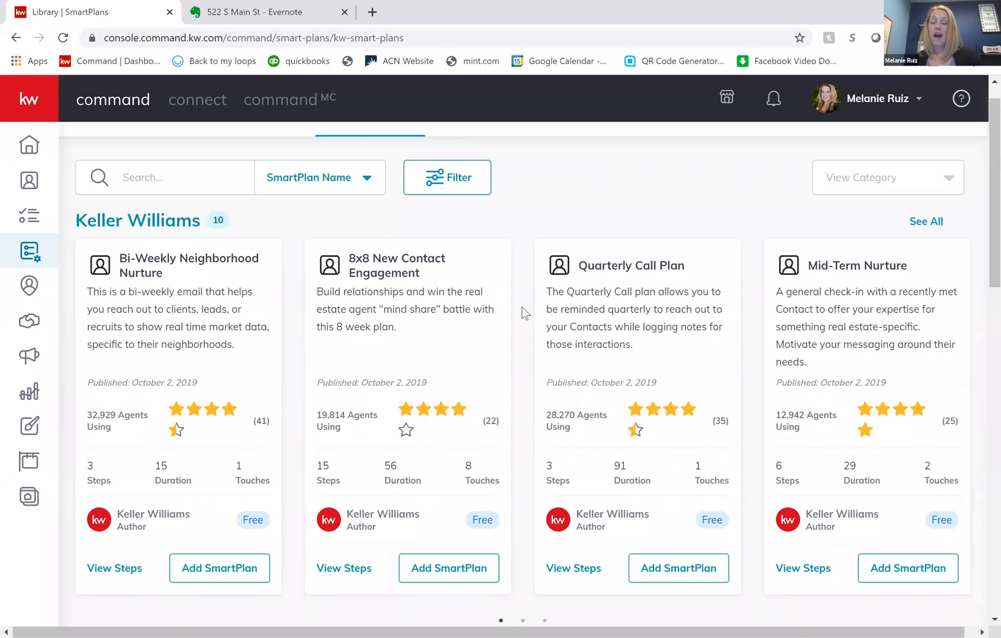
scroll(521, 307, "up", 1)
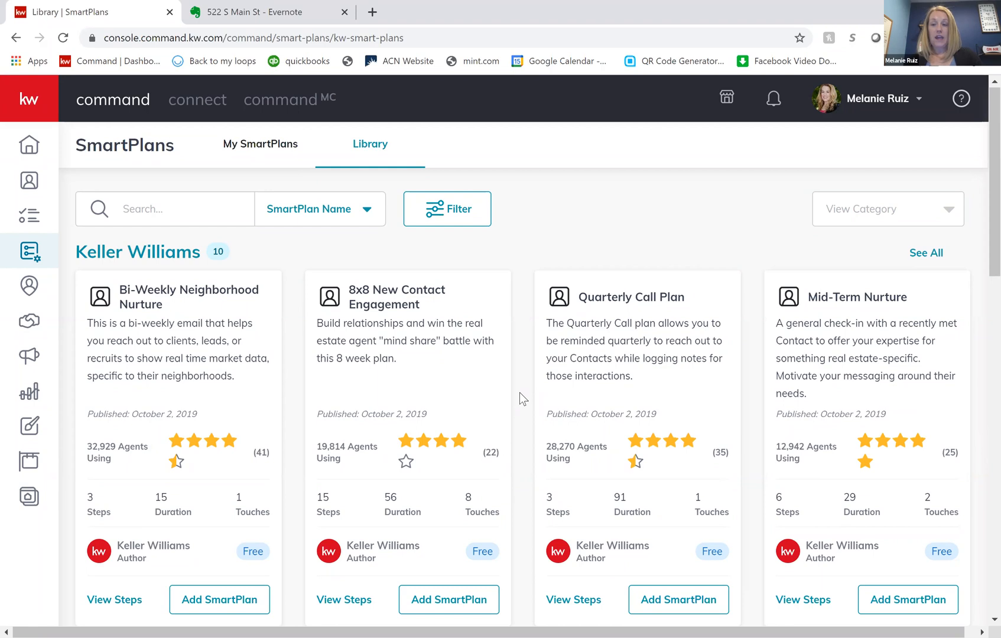
scroll(518, 413, "down", 2)
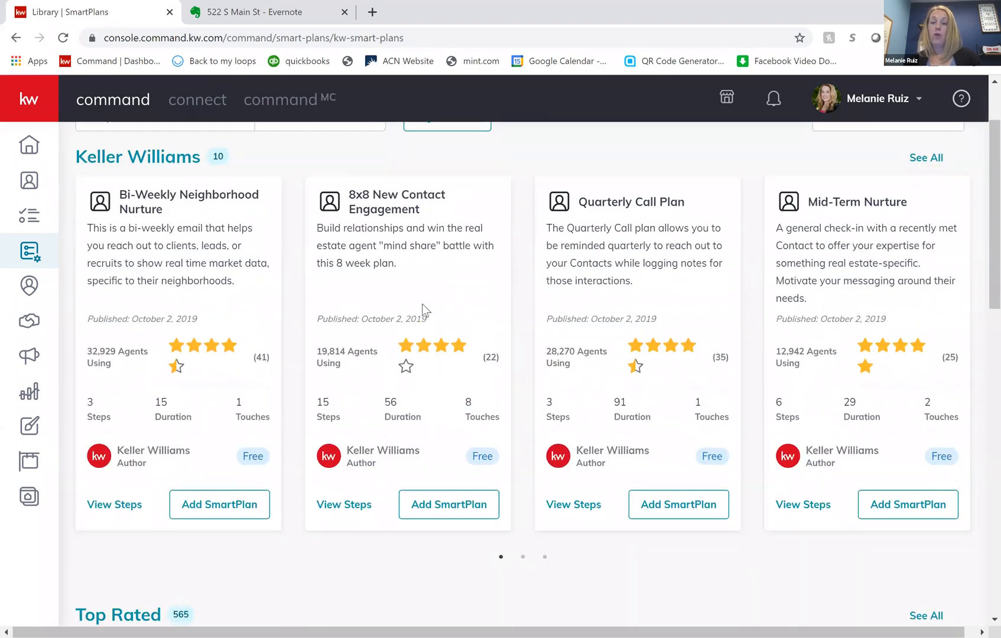
scroll(422, 303, "up", 1)
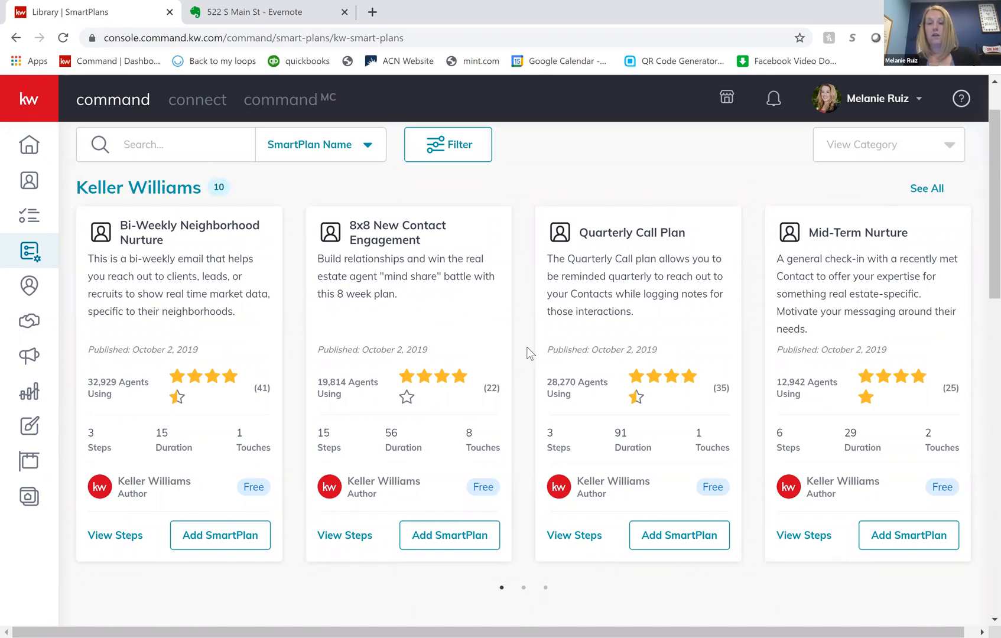
scroll(530, 353, "down", 3)
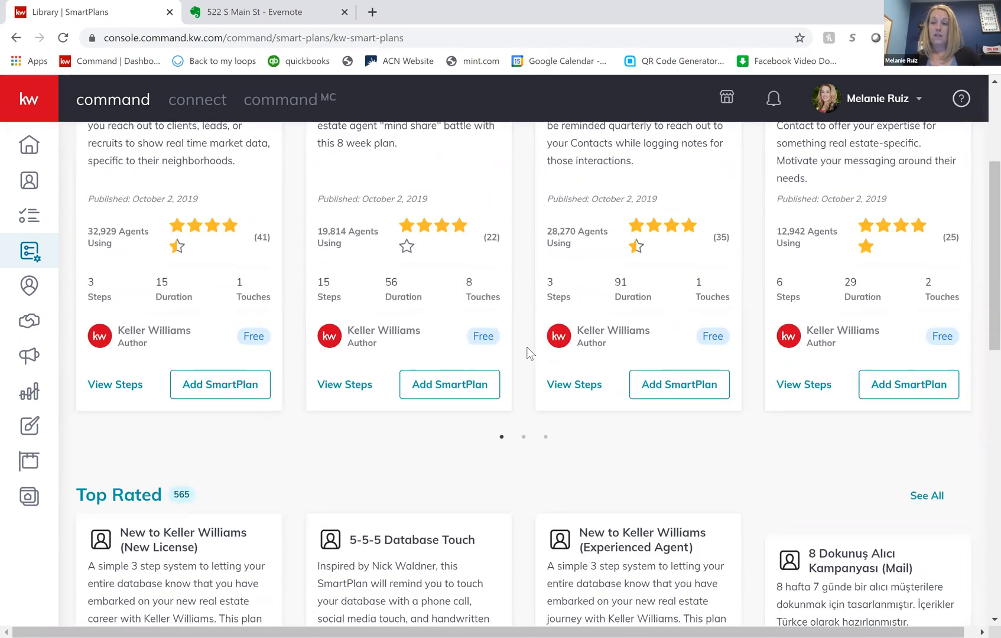
scroll(529, 354, "down", 3)
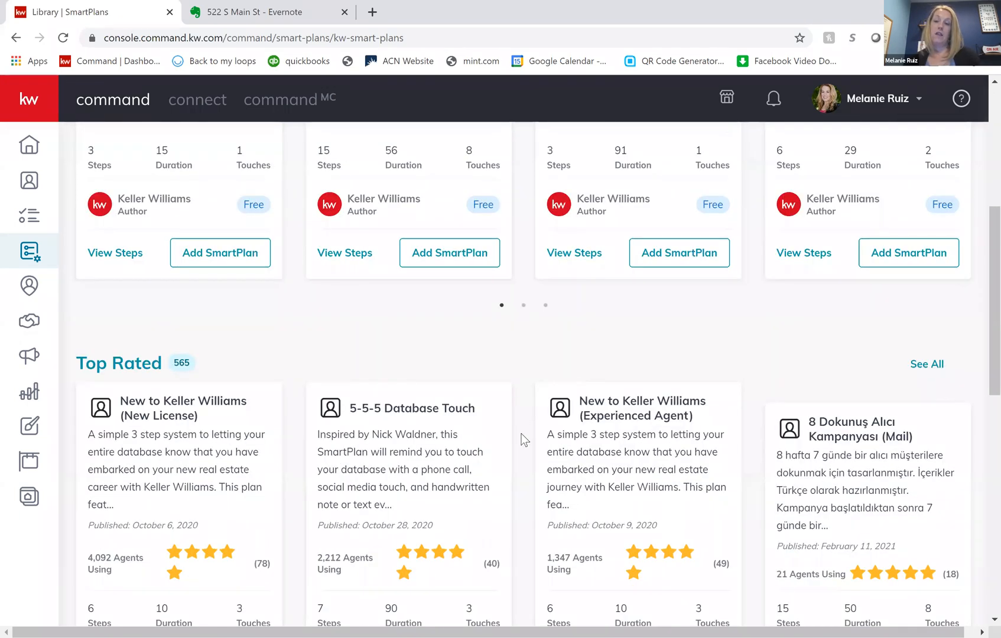
scroll(521, 440, "down", 5)
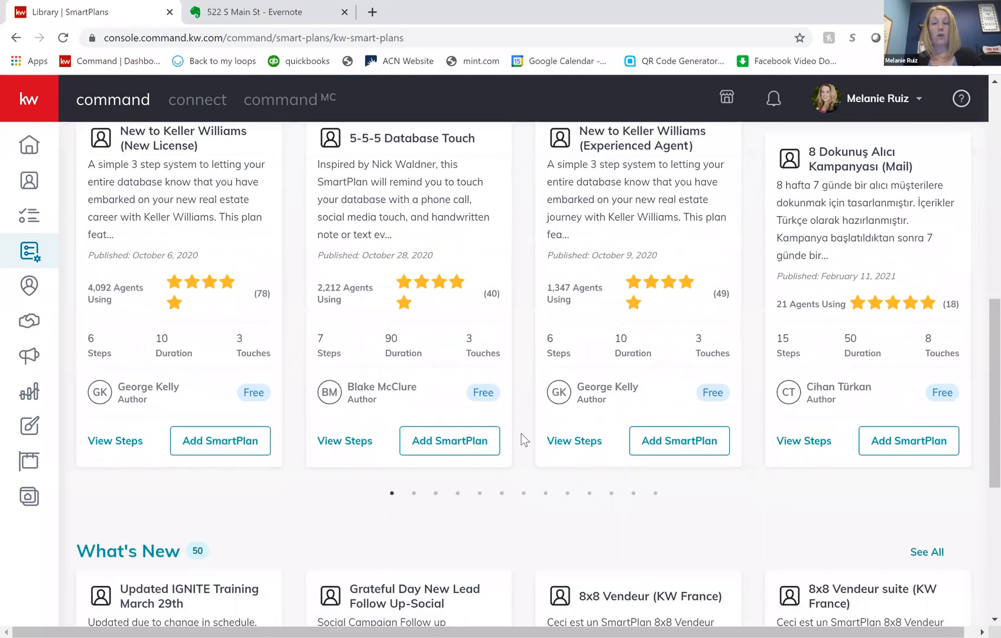
scroll(521, 440, "up", 6)
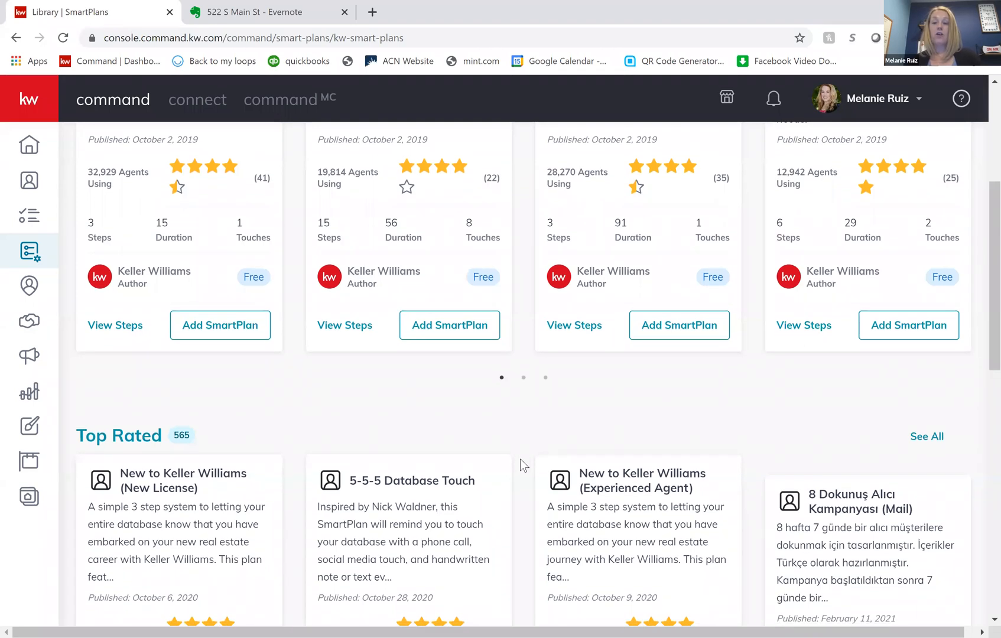
scroll(519, 459, "down", 1)
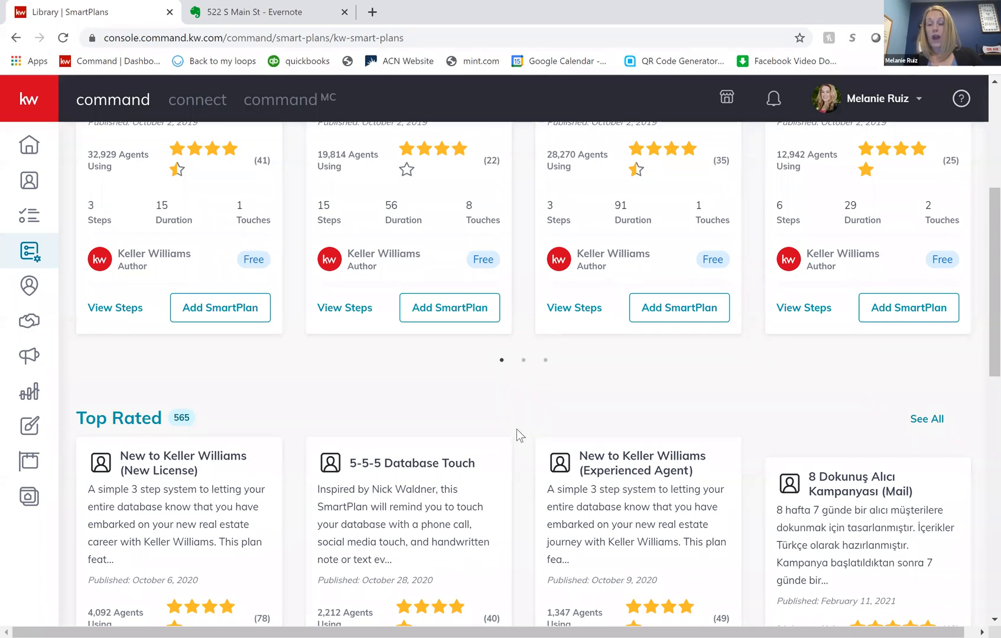
scroll(516, 430, "up", 1)
scroll(516, 429, "down", 2)
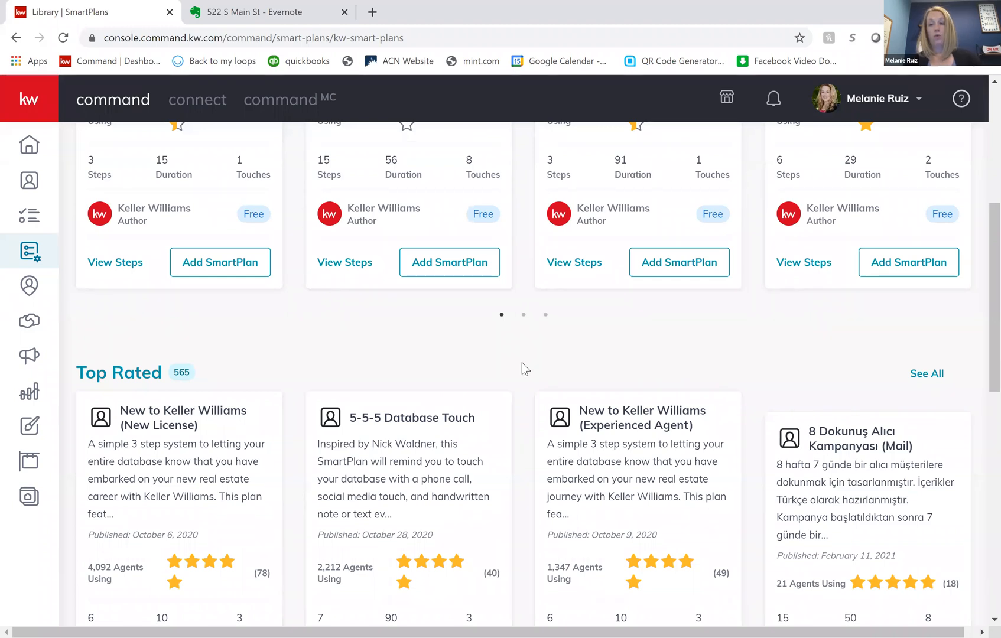
scroll(522, 362, "up", 3)
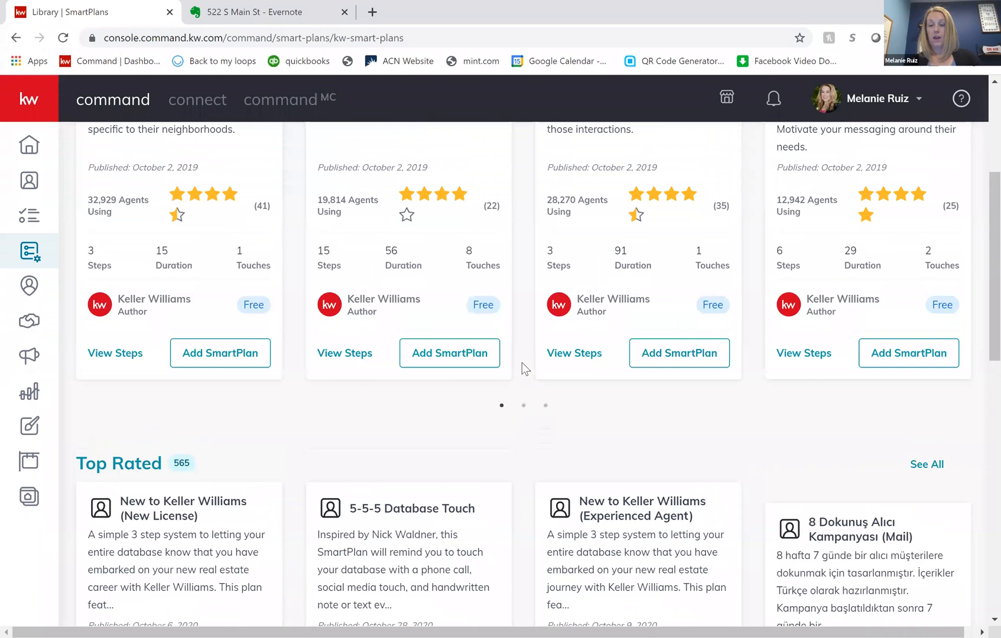
scroll(521, 362, "up", 3)
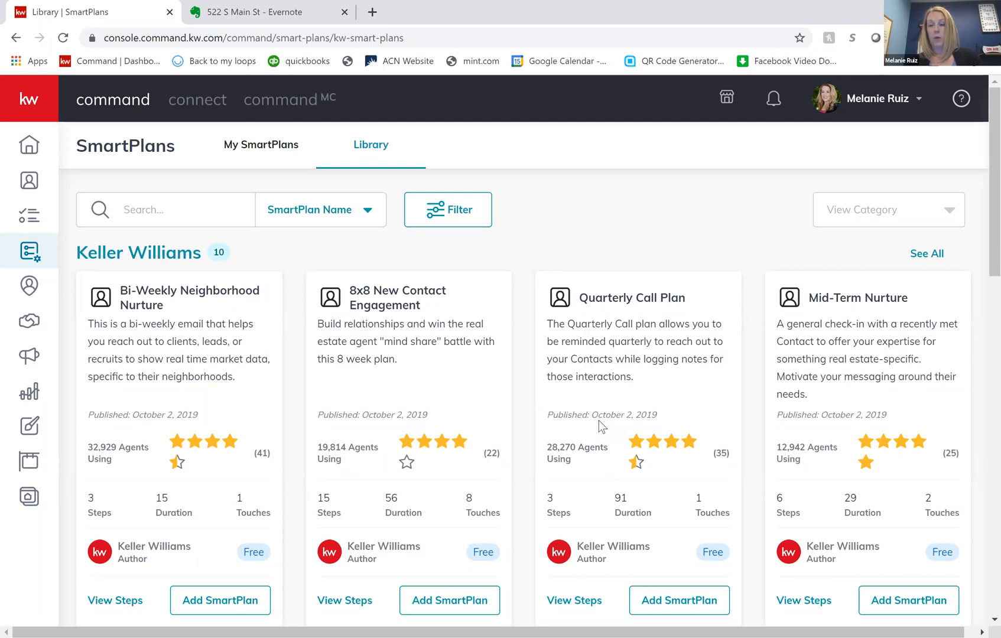
scroll(597, 420, "right", 1)
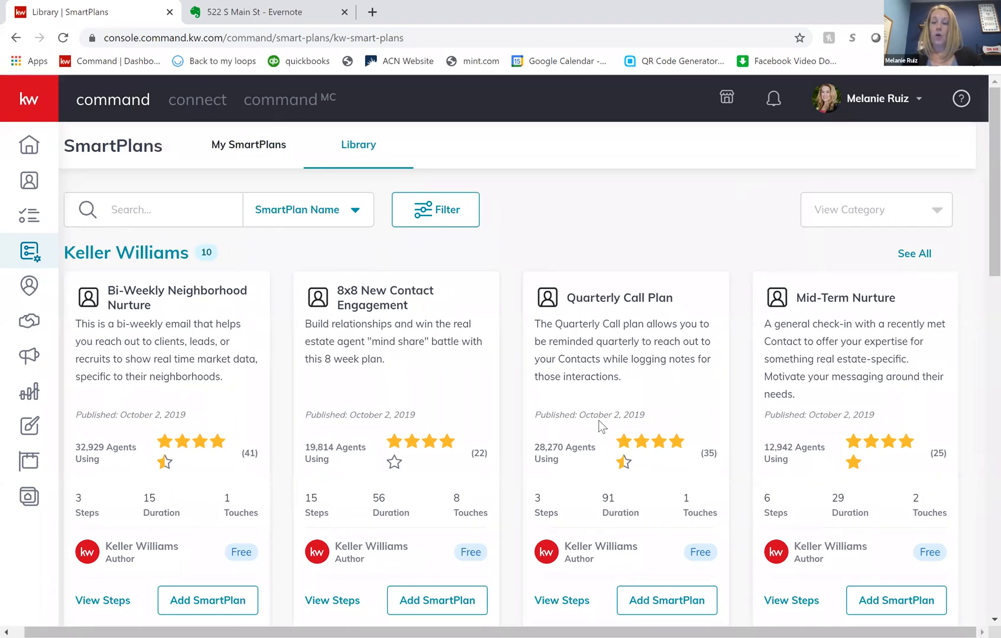
- Examine the Keller Williams plan cards in the SmartPlan library, comparing their descriptions, durations and touches
scroll(662, 389, "down", 2)
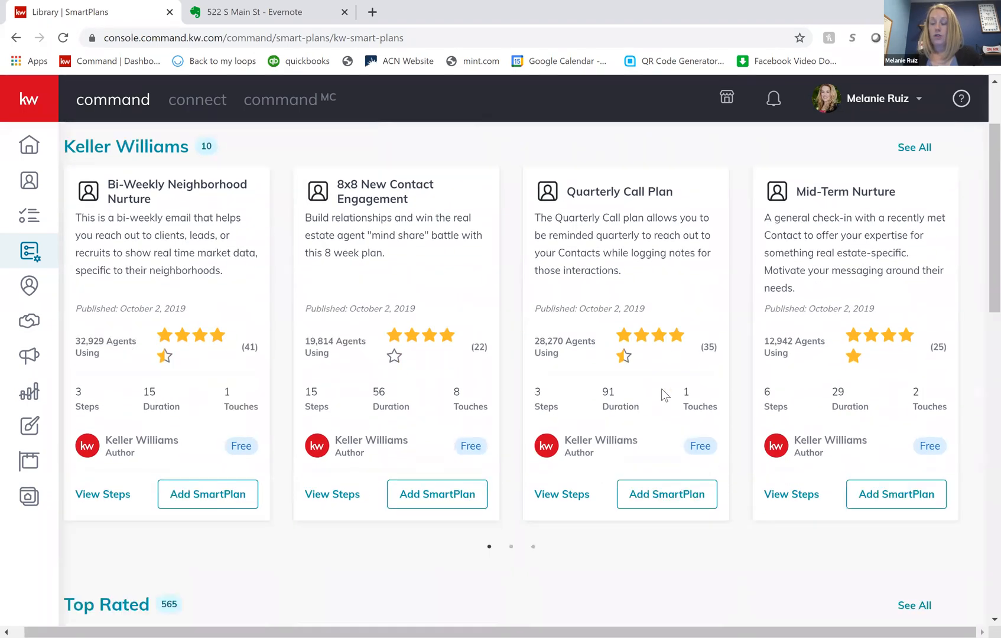
scroll(661, 389, "up", 1)
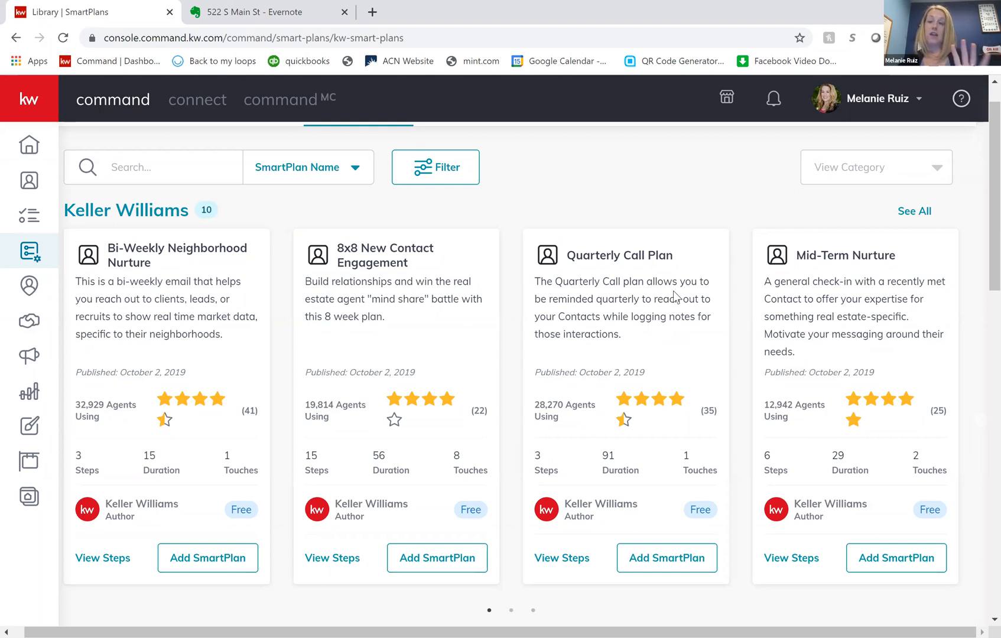
scroll(674, 296, "down", 1)
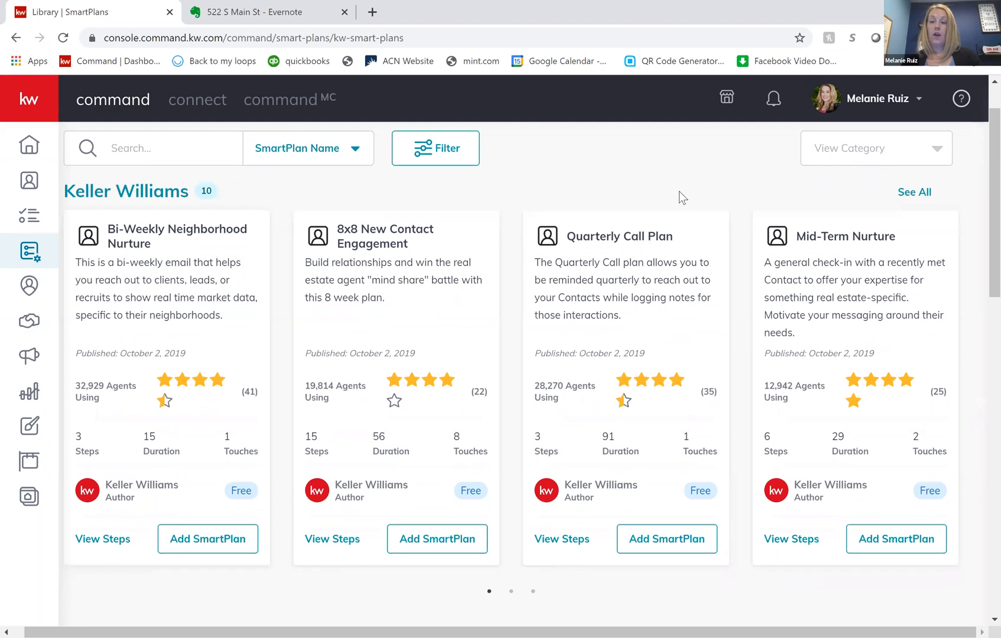
scroll(605, 411, "down", 1)
scroll(615, 295, "down", 1)
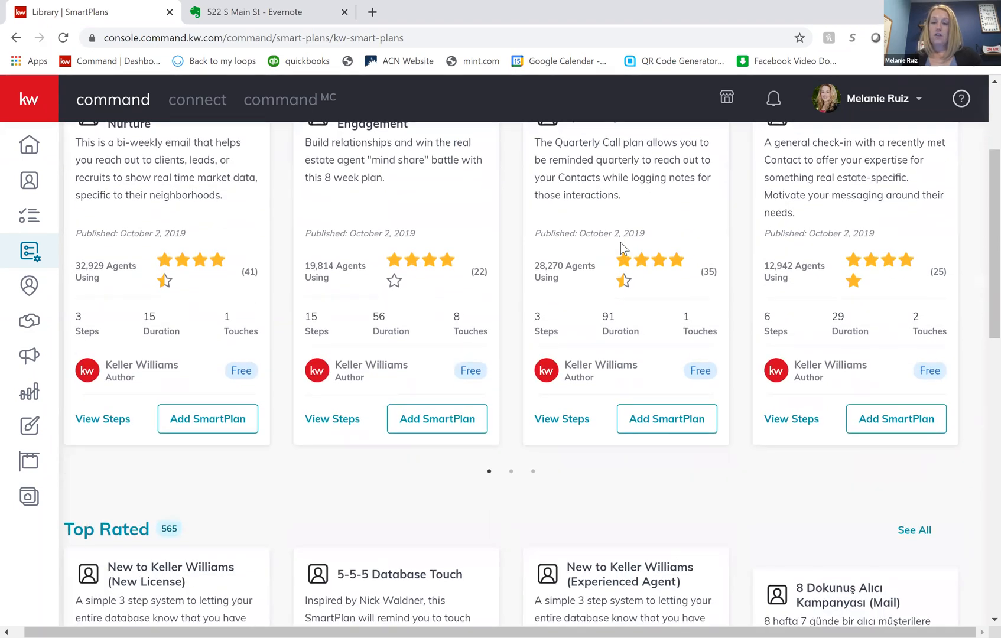
scroll(620, 242, "up", 1)
scroll(620, 243, "up", 1)
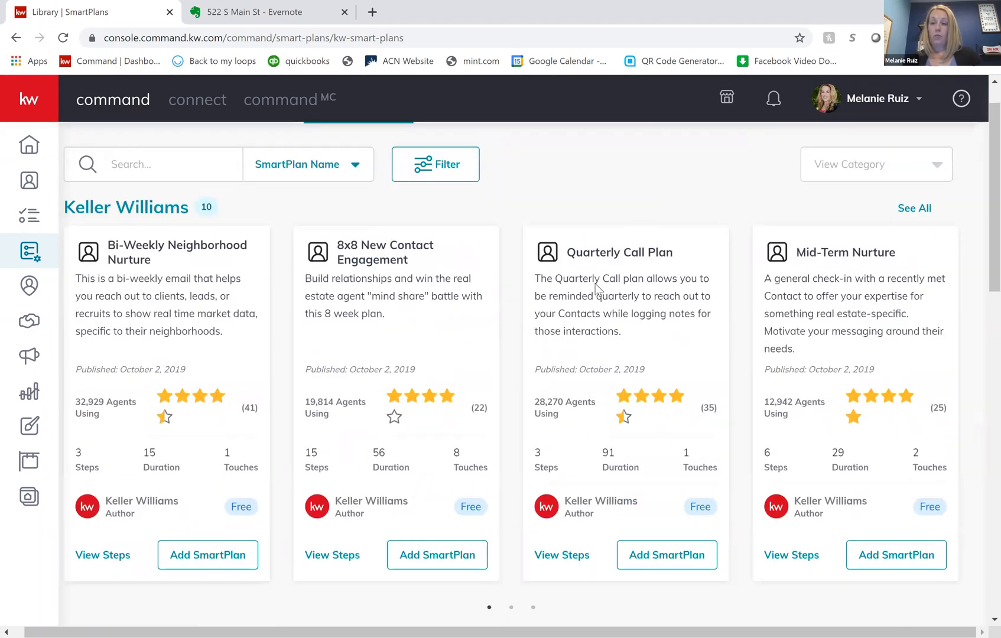
- View the steps of the Quarterly Call Plan, including the phone call details, and close them without adding the plan
scroll(585, 331, "down", 2)
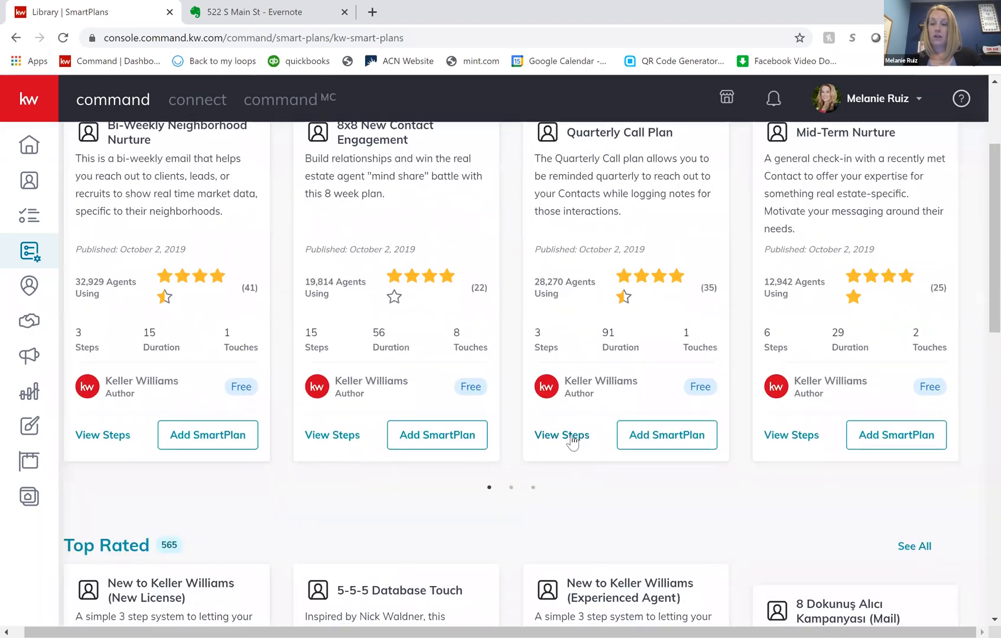
left_click(572, 438)
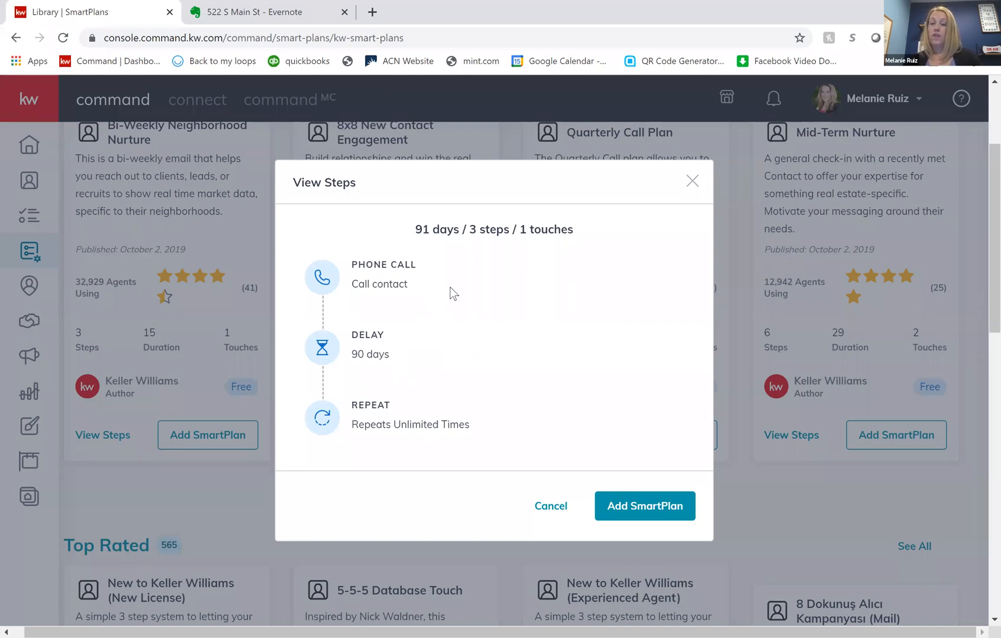
mouse_move(413, 283)
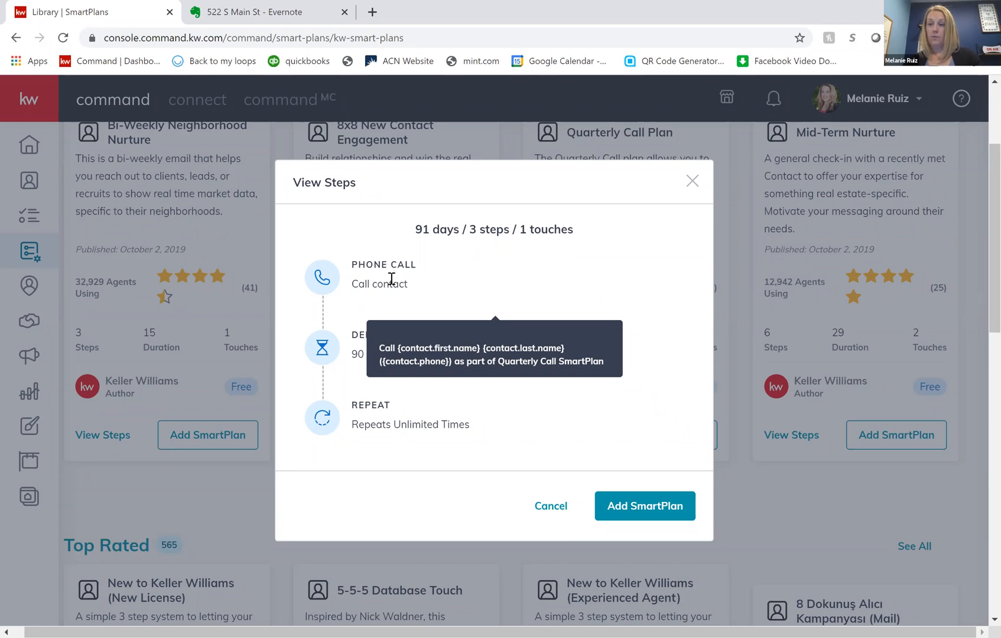
left_click_drag(391, 279, 725, 111)
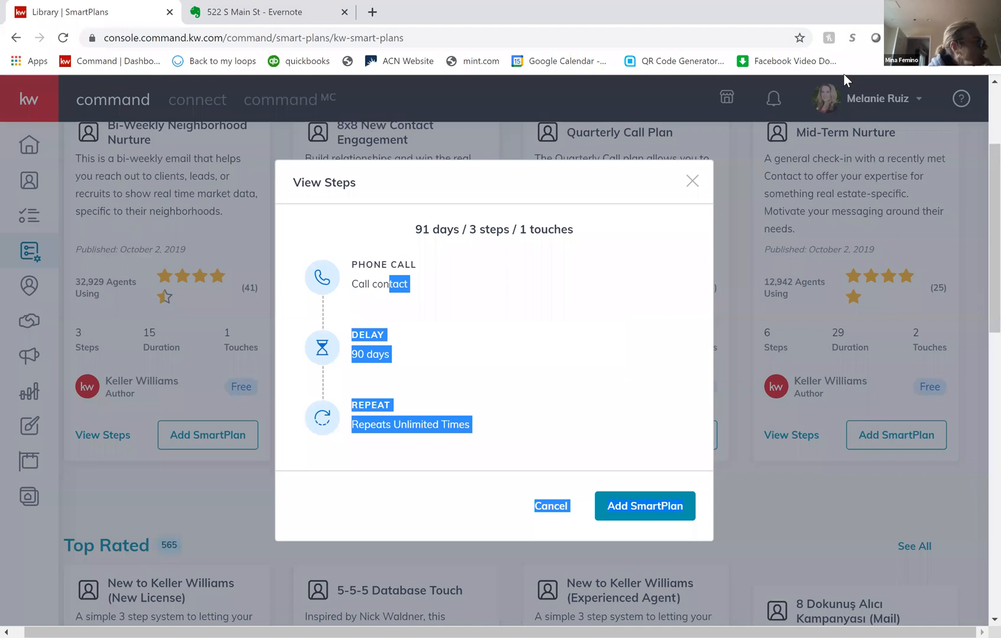
left_click(542, 377)
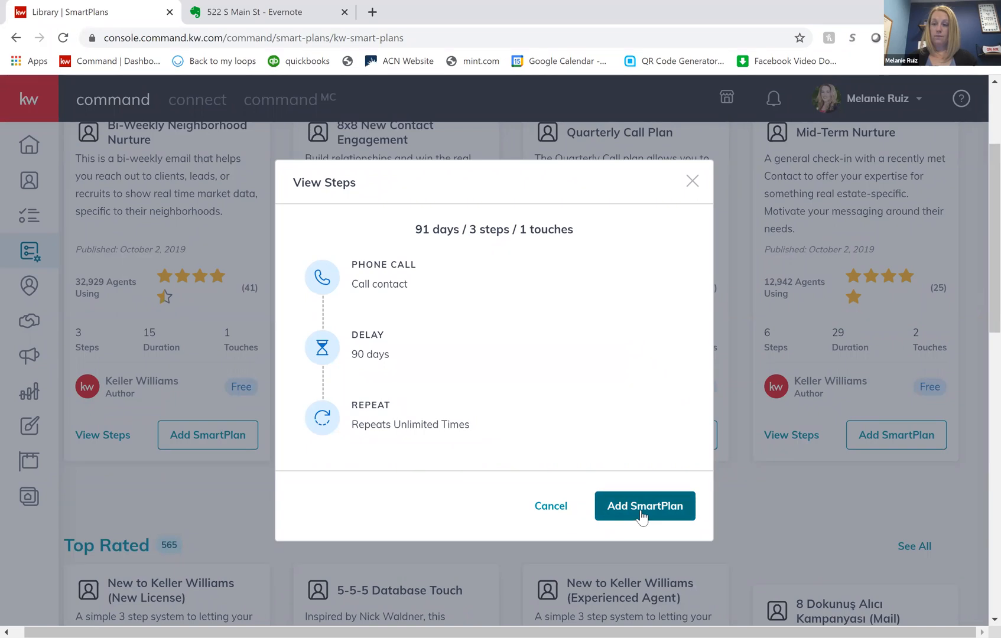
left_click(691, 182)
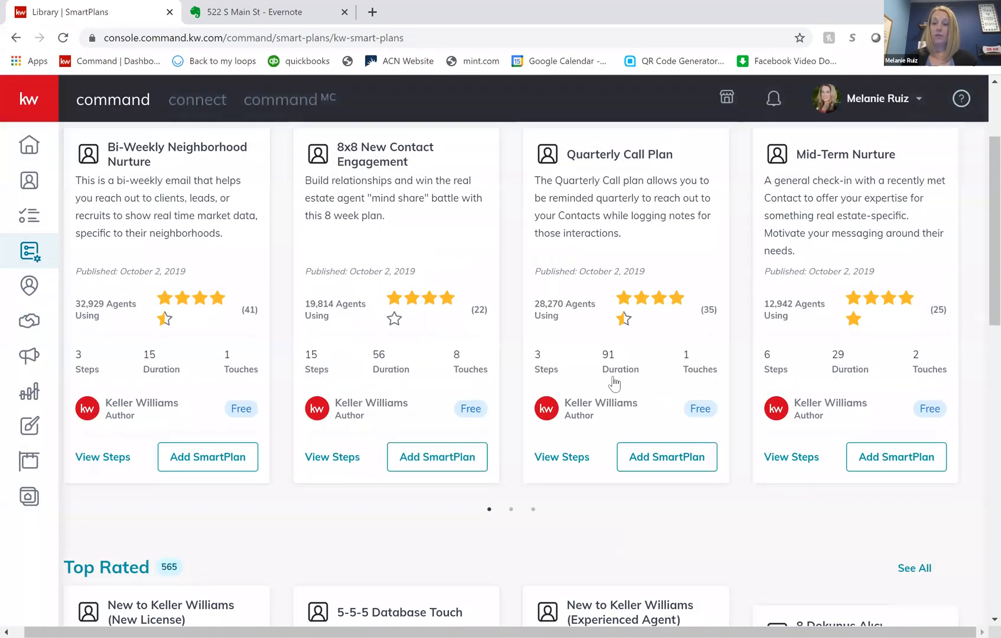
- Search the SmartPlan library by Author Name, entering the plan author's full name
scroll(610, 383, "up", 1)
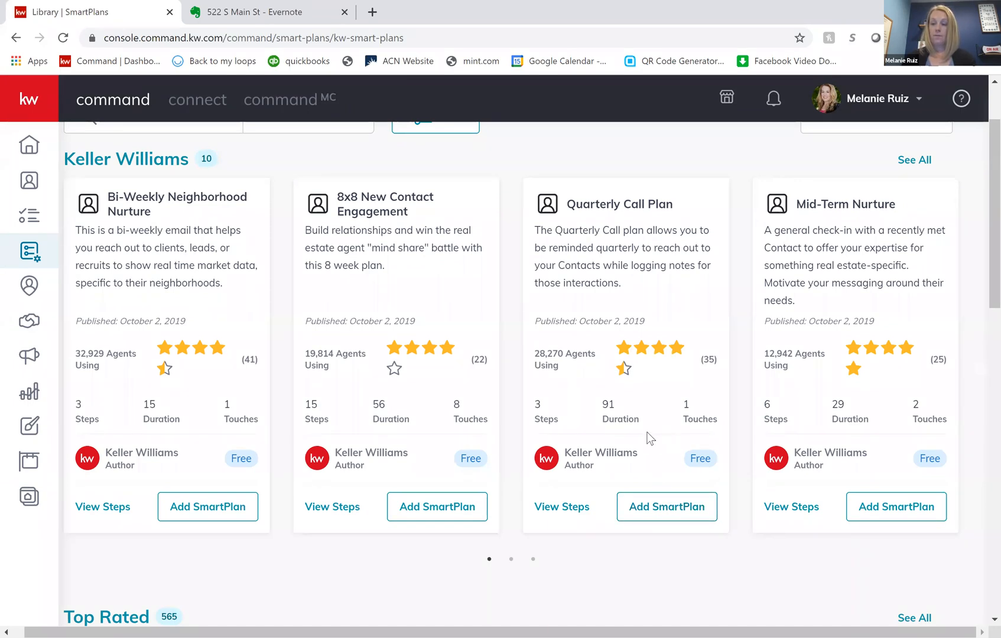
scroll(650, 438, "up", 1)
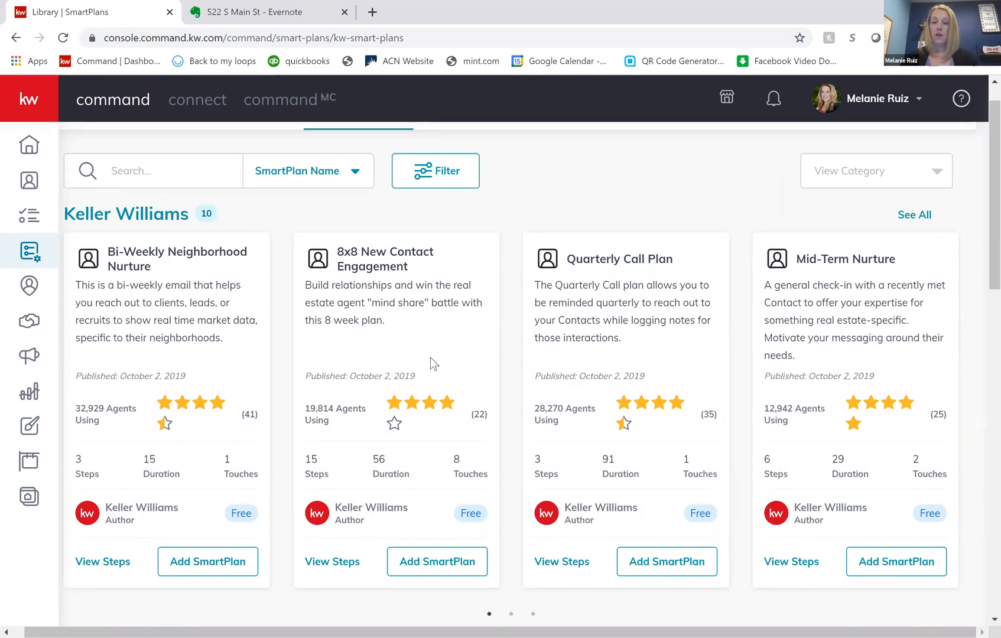
scroll(430, 357, "up", 1)
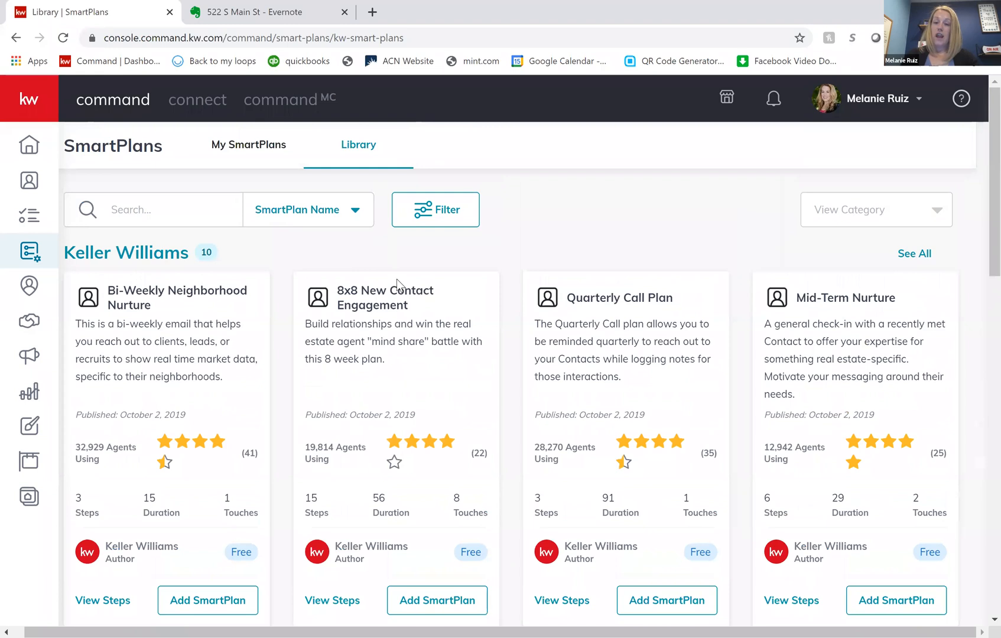
left_click(186, 210)
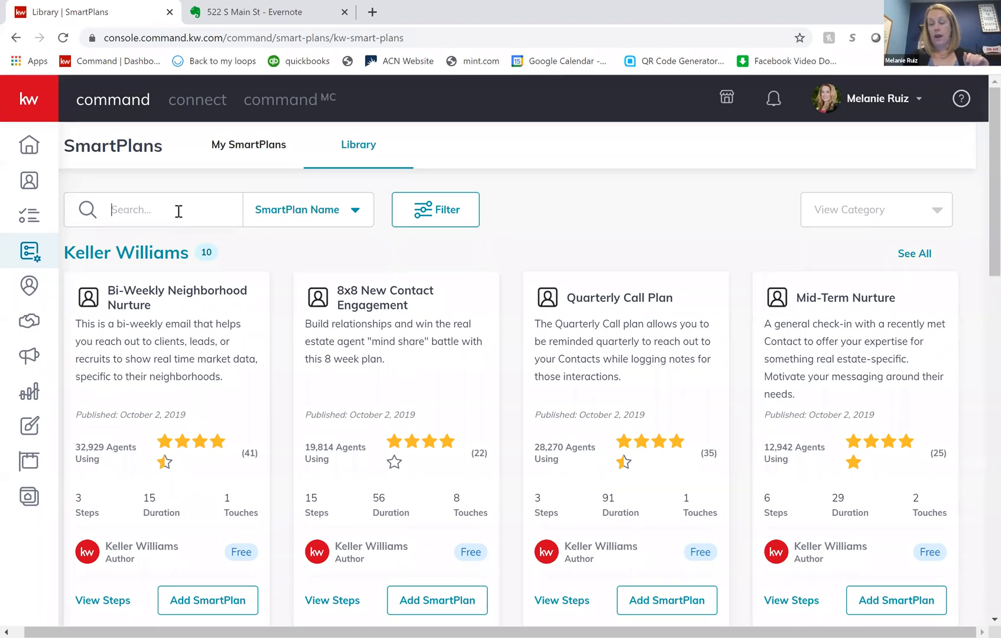
left_click(305, 220)
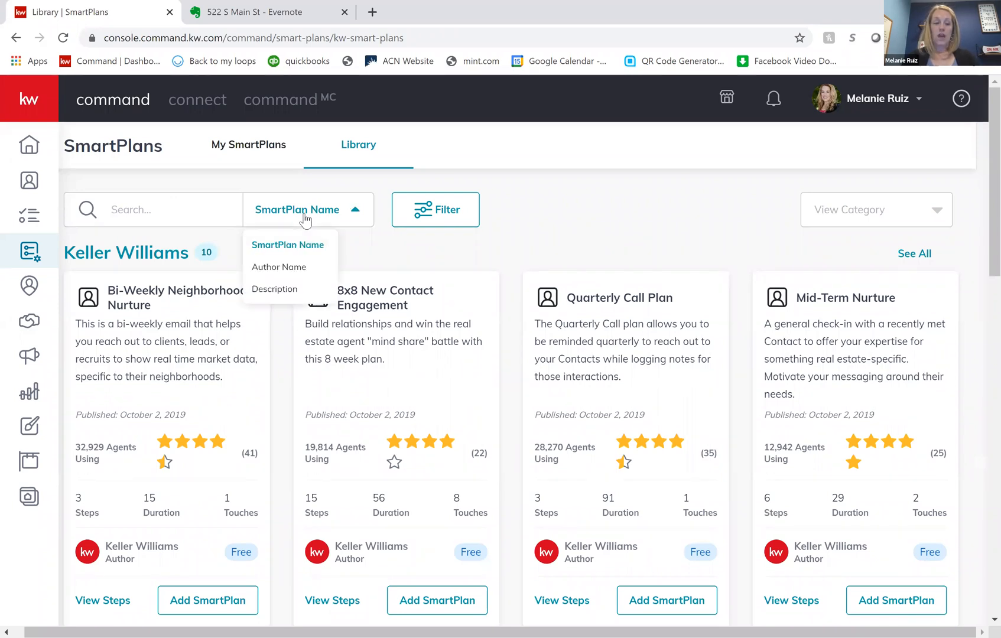
left_click(306, 269)
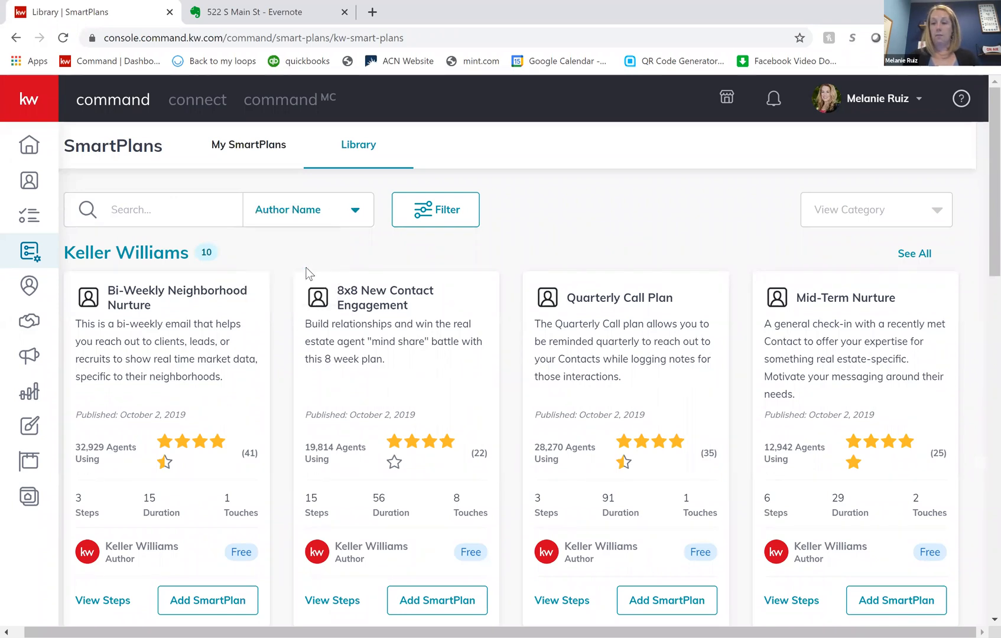
left_click(159, 214)
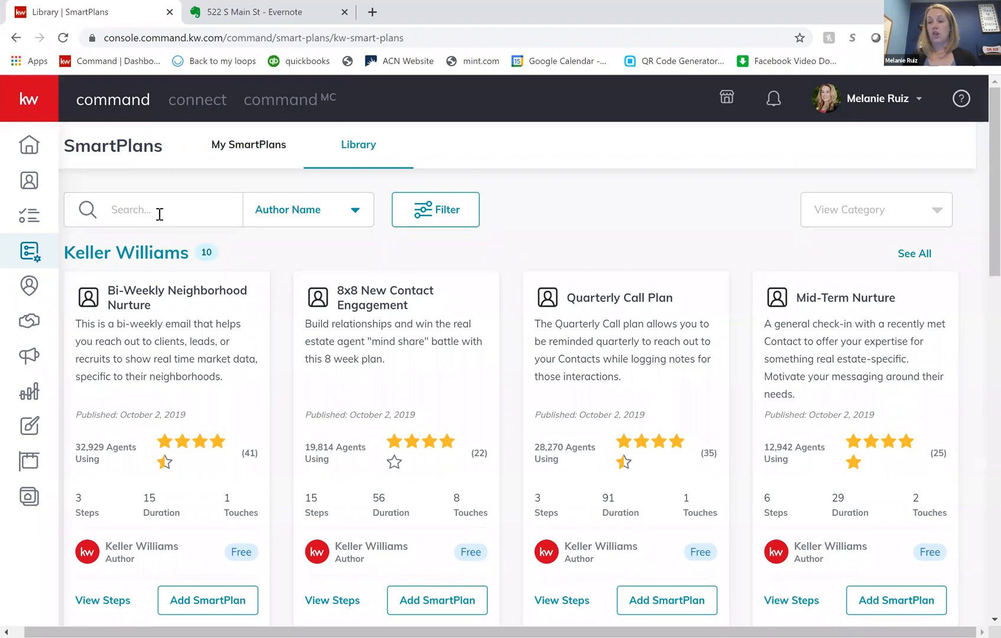
type("Nick Bal")
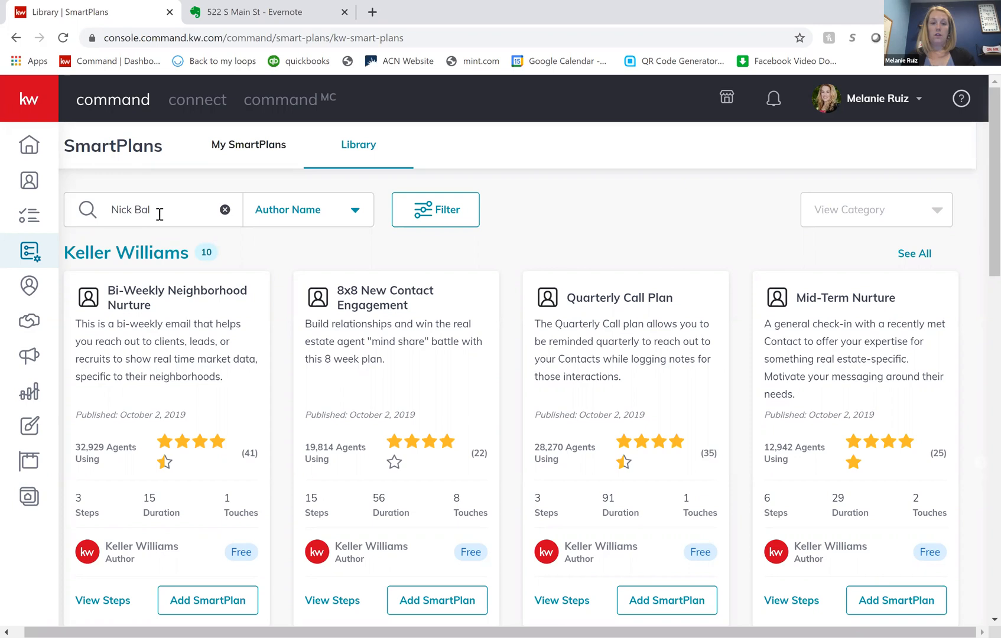
type("dwin")
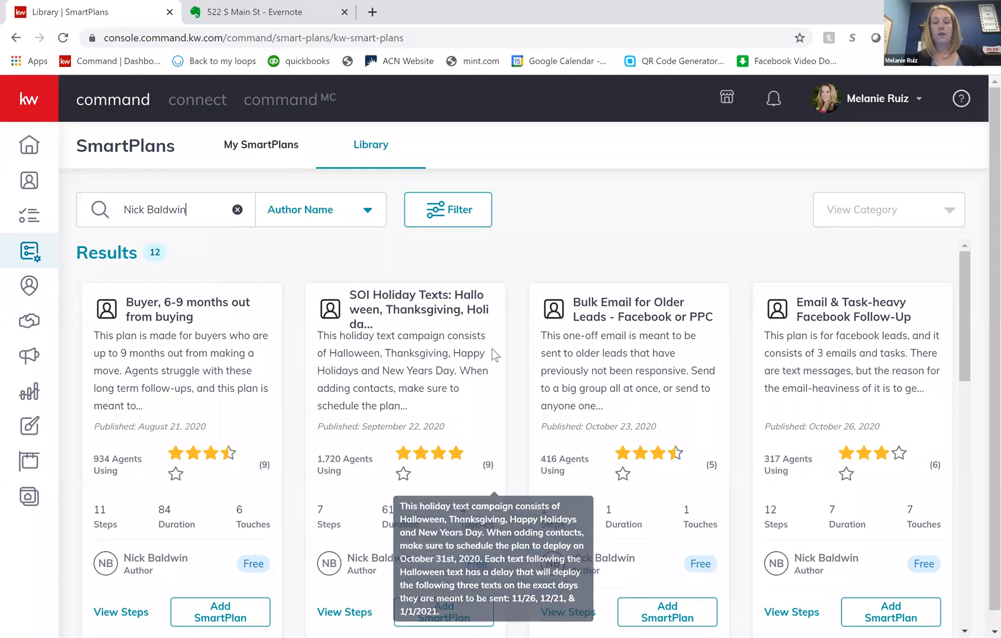
- Look through the SmartPlans published by the searched author, from the buyer follow-up plan to the newsletter and neighborhood plans
scroll(522, 356, "down", 2)
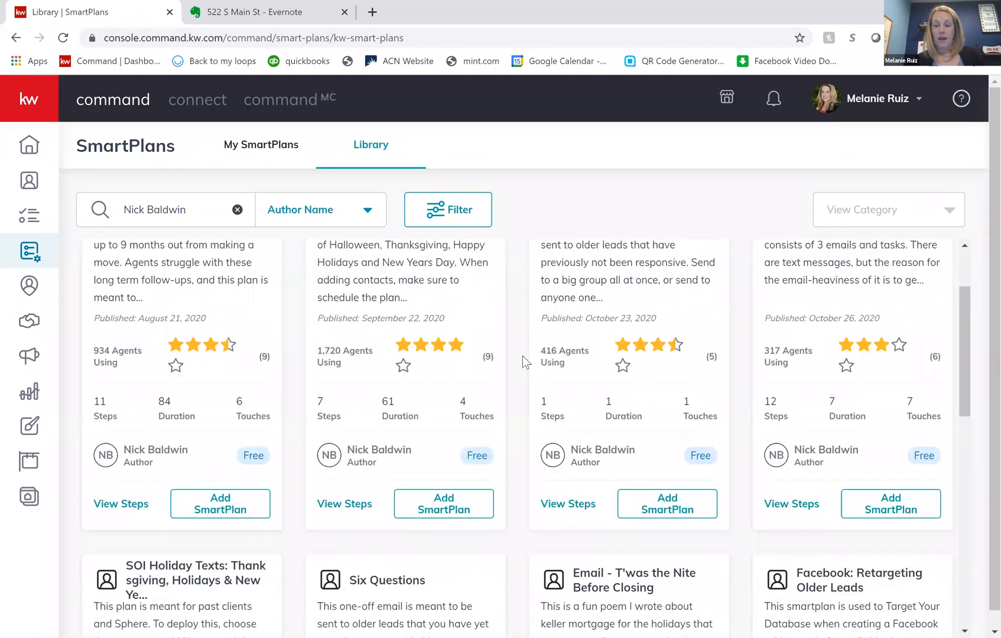
scroll(522, 356, "up", 2)
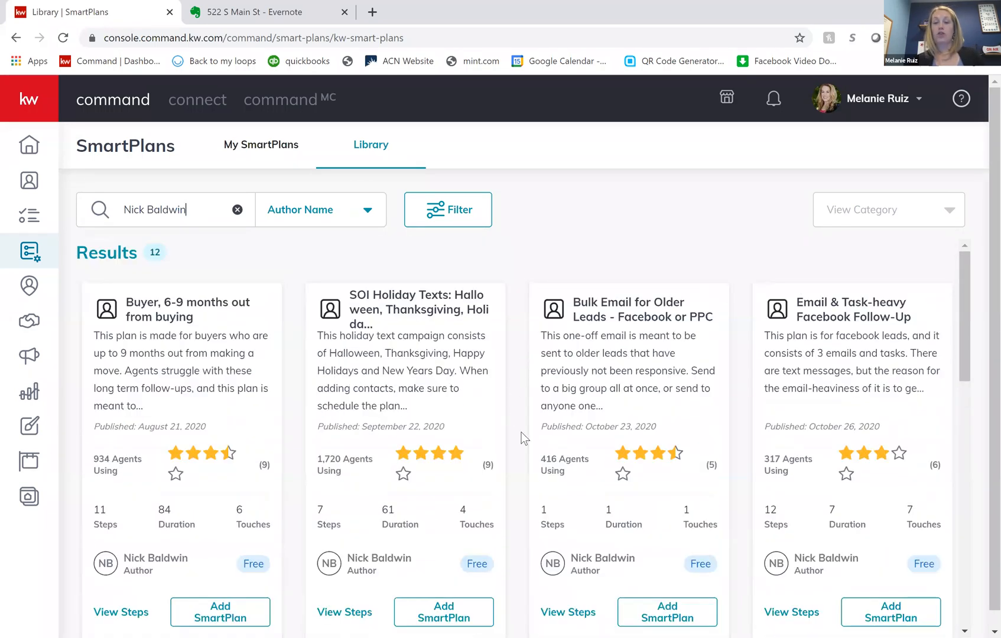
scroll(518, 428, "down", 2)
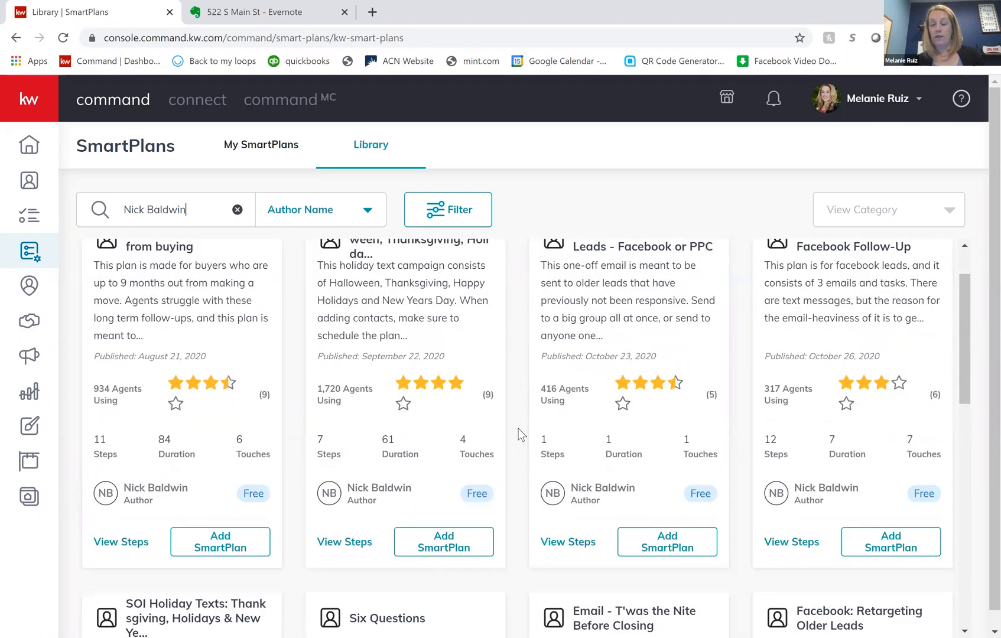
scroll(518, 428, "down", 8)
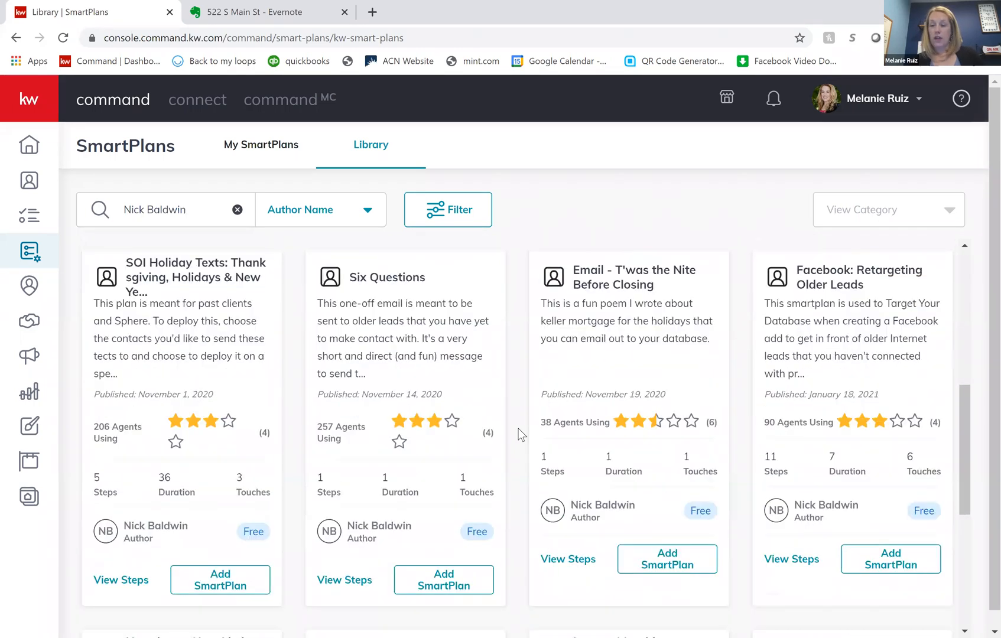
scroll(518, 428, "down", 2)
scroll(518, 429, "up", 7)
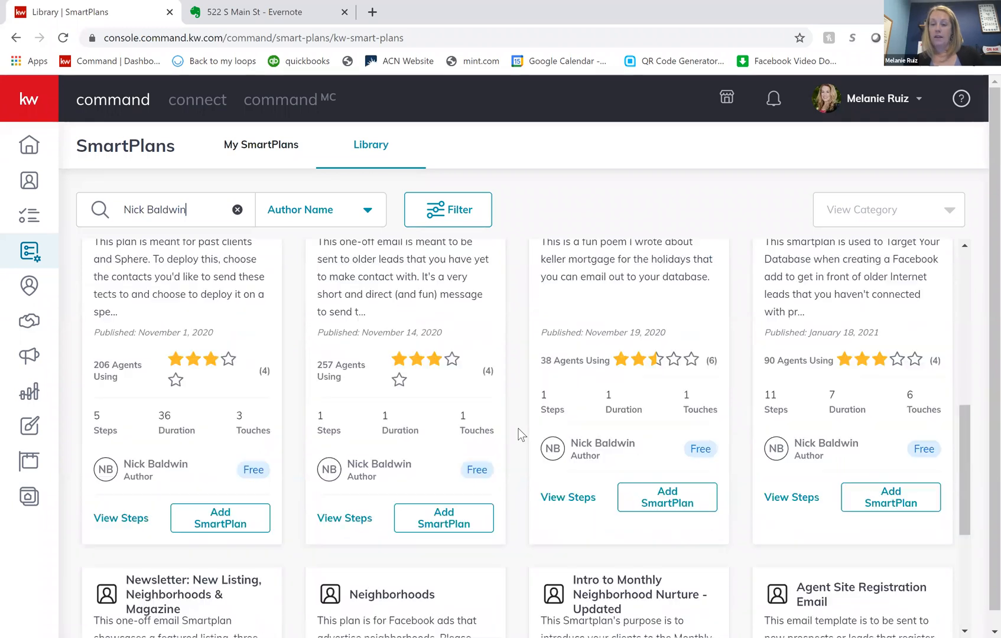
scroll(518, 429, "up", 4)
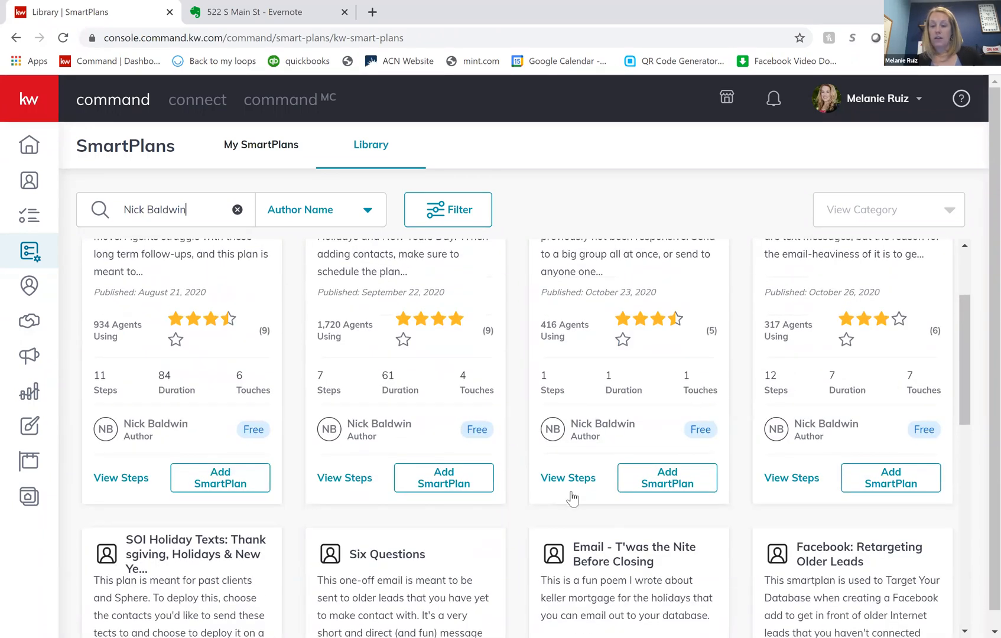
scroll(591, 370, "up", 1)
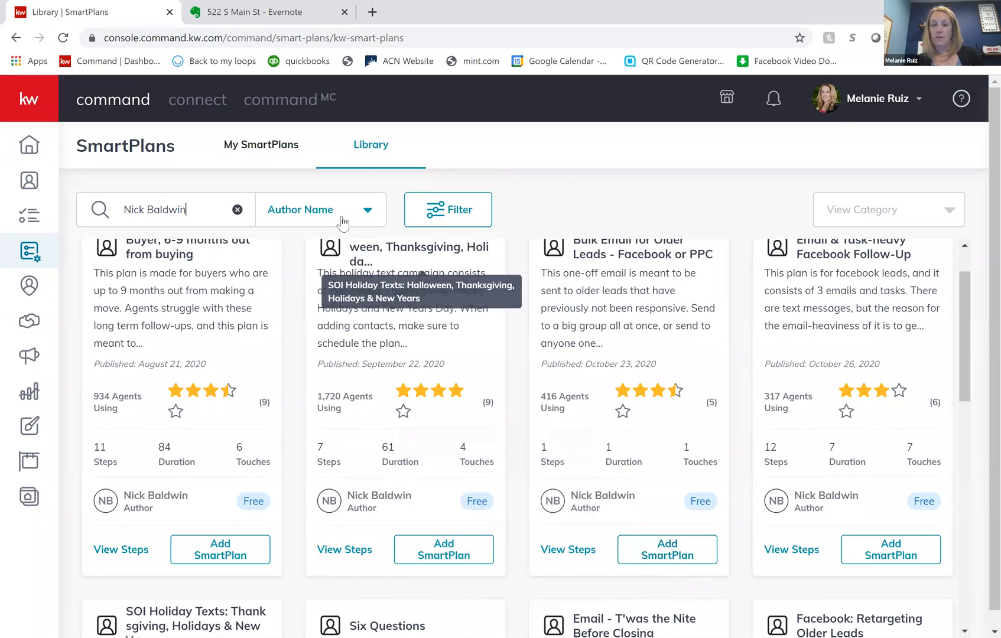
- Run the same search by Description and switch the search criterion back to Author Name
left_click(328, 214)
left_click(309, 289)
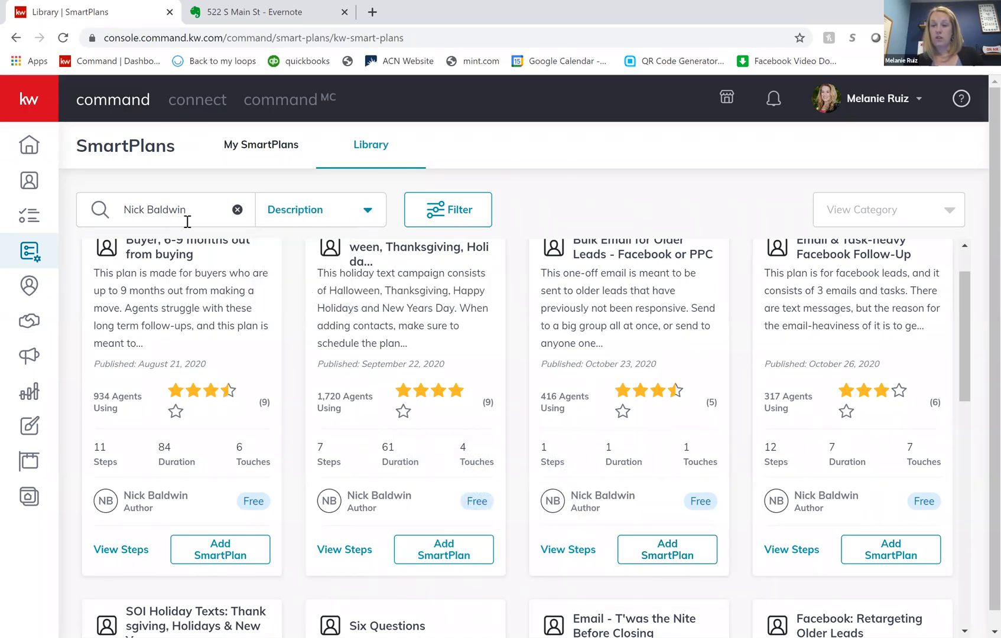
left_click_drag(180, 214, 81, 219)
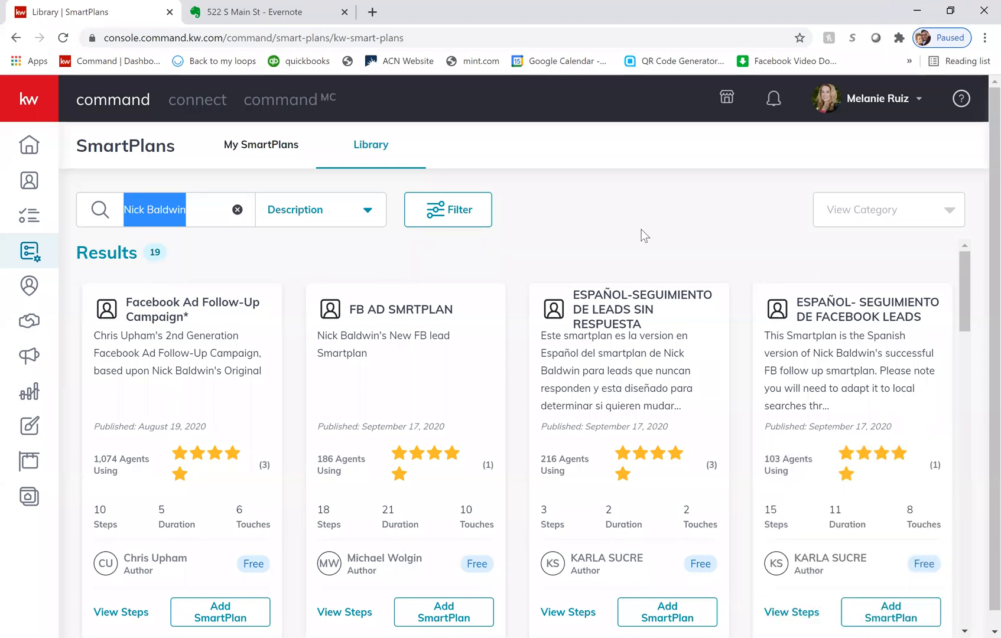
left_click(197, 213)
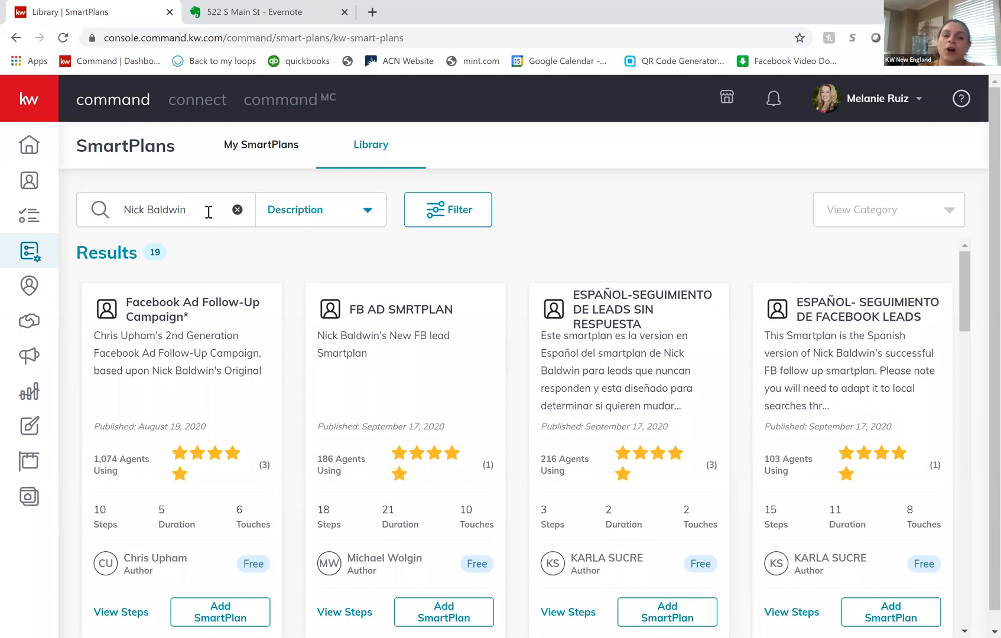
left_click(367, 214)
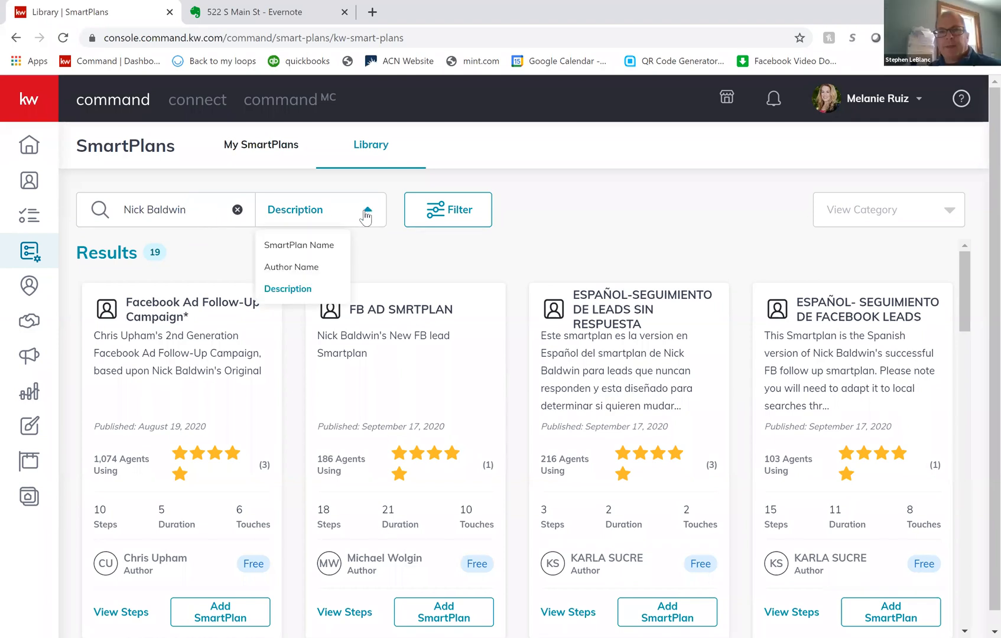
left_click(302, 266)
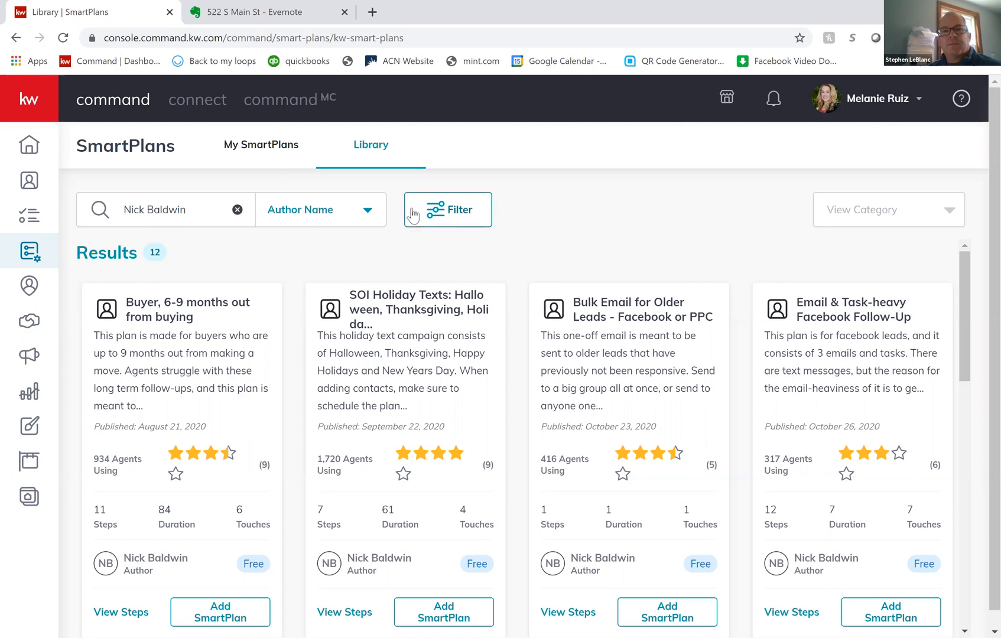
- View the library's filter options for duration, author and touches, and close them without applying any
left_click(451, 221)
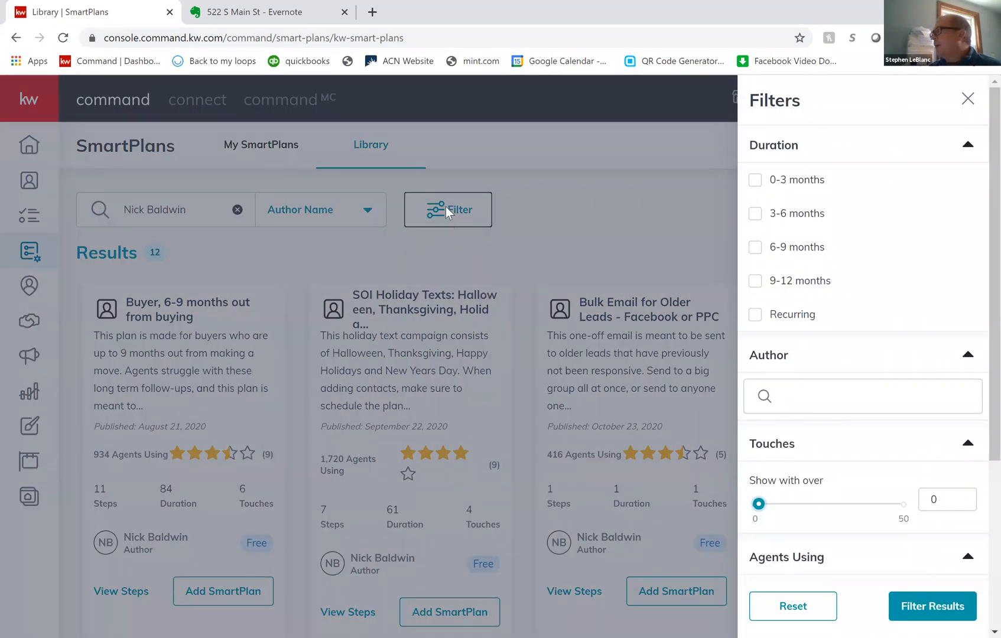
left_click(445, 206)
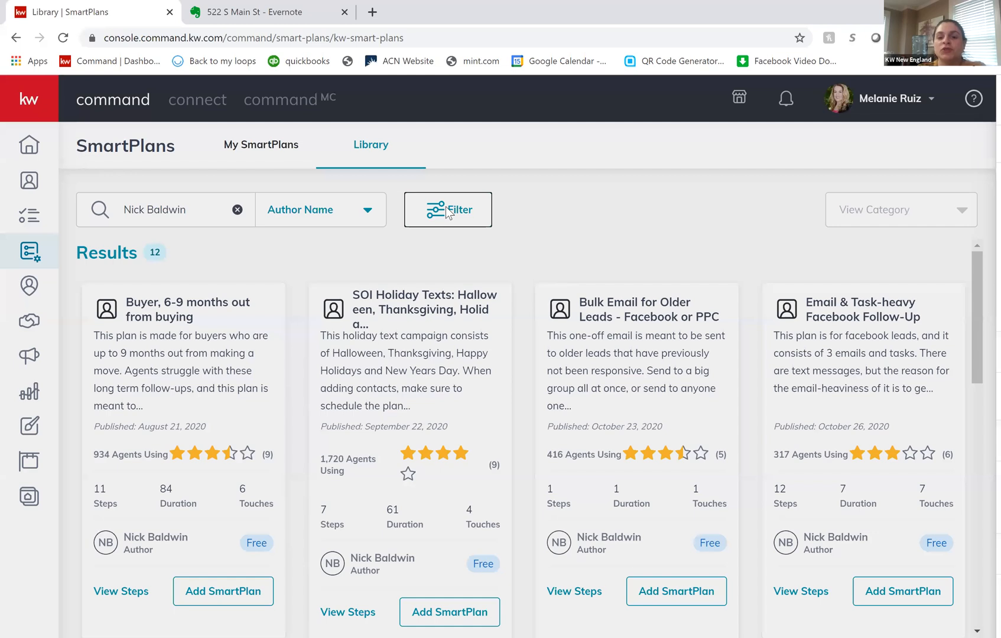
left_click(446, 206)
left_click(445, 206)
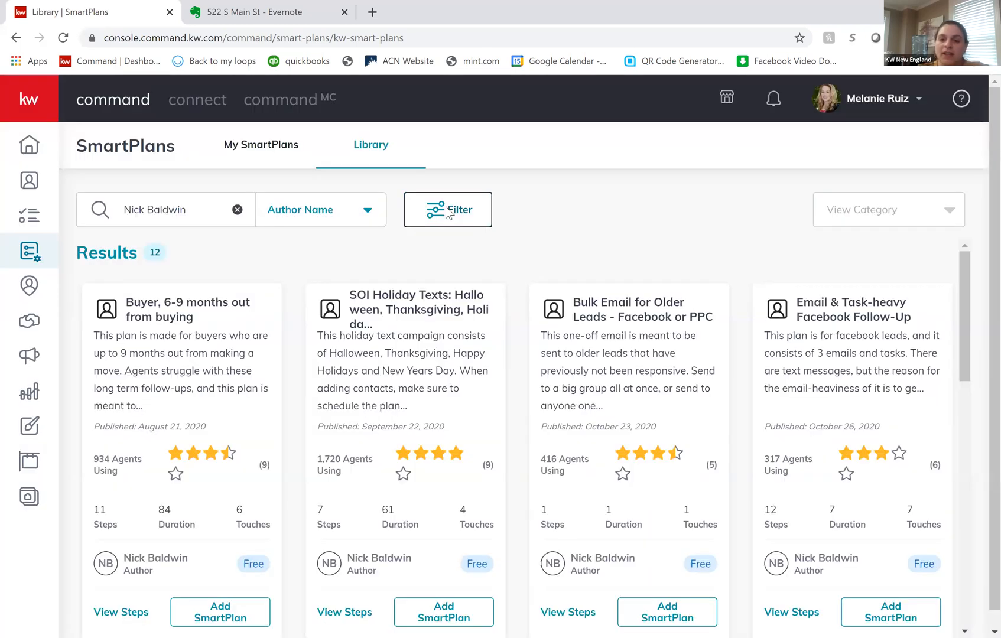
- Reset the SmartPlan library's filters and close the filter options
left_click(463, 212)
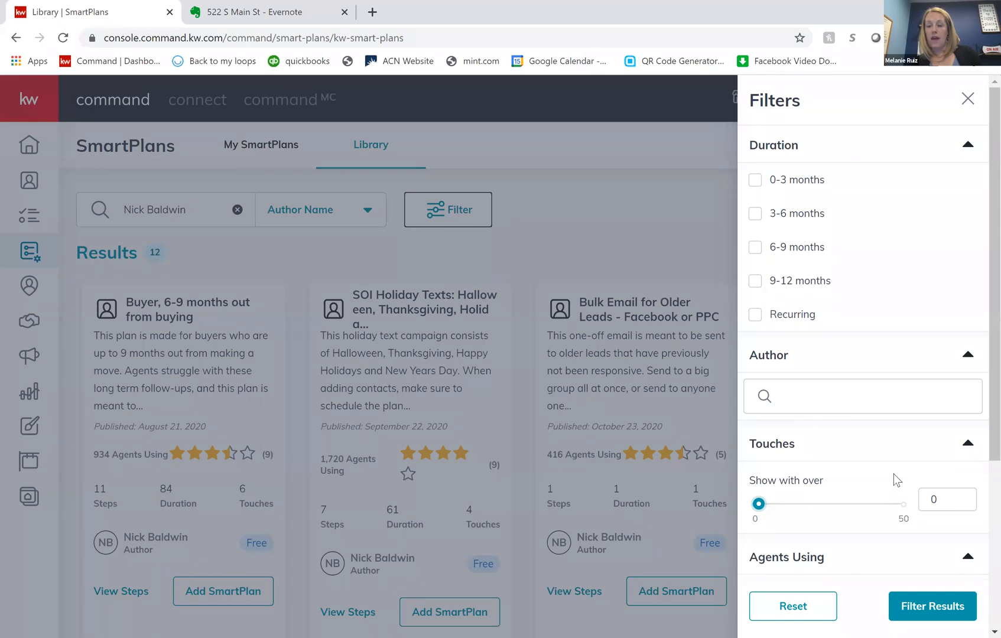
left_click(797, 611)
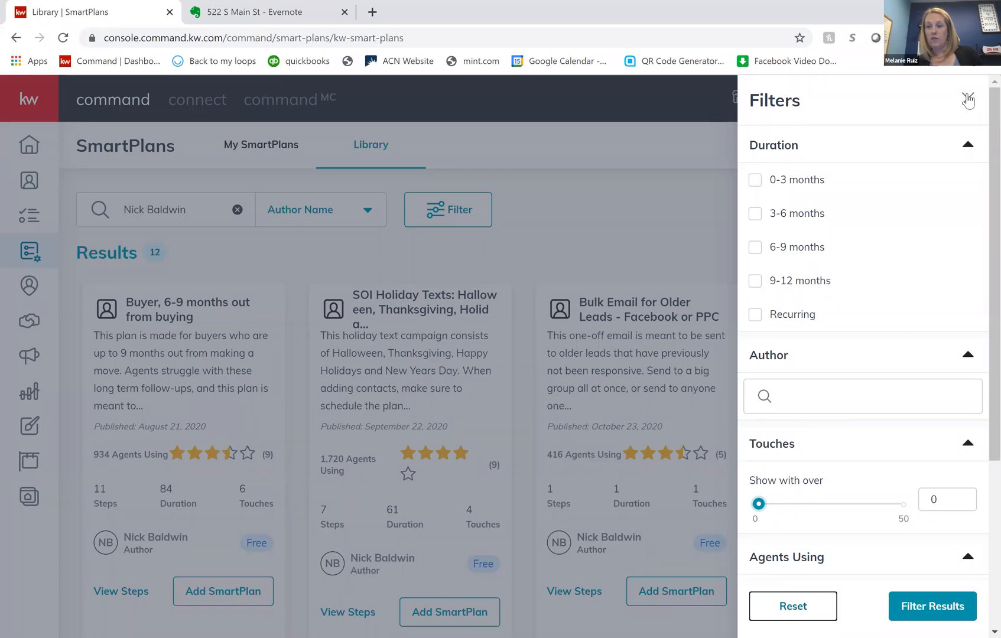
left_click(968, 99)
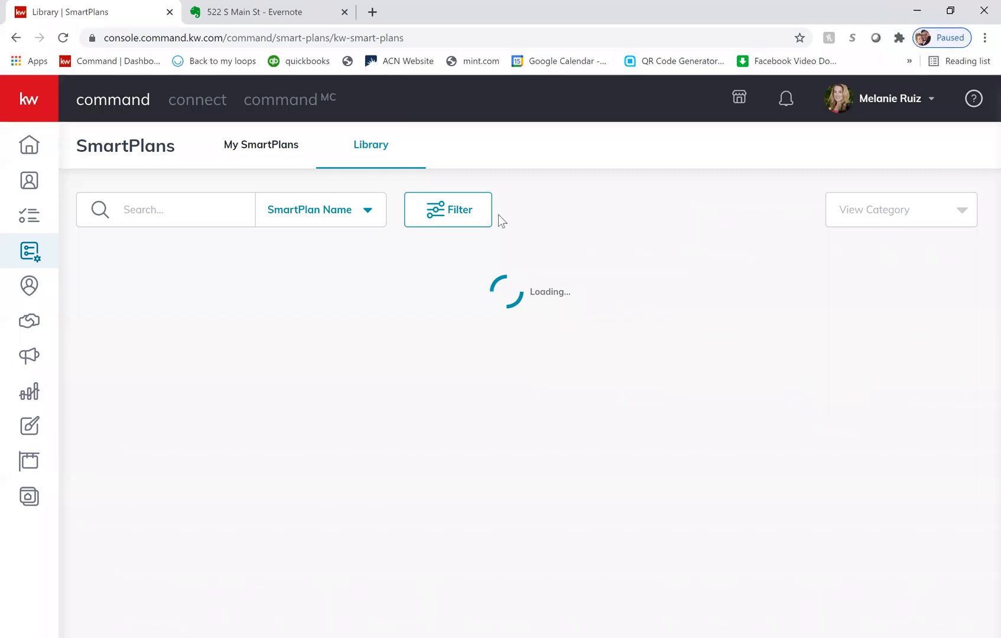
- Search the SmartPlan library by Author Name, entering only the plan author's first name
left_click(337, 223)
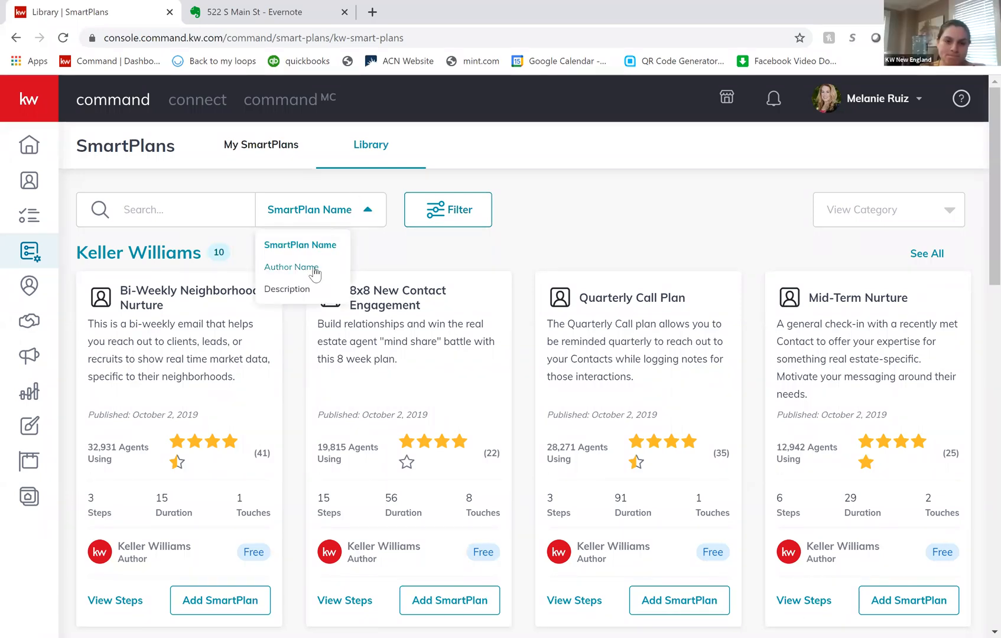
left_click(291, 267)
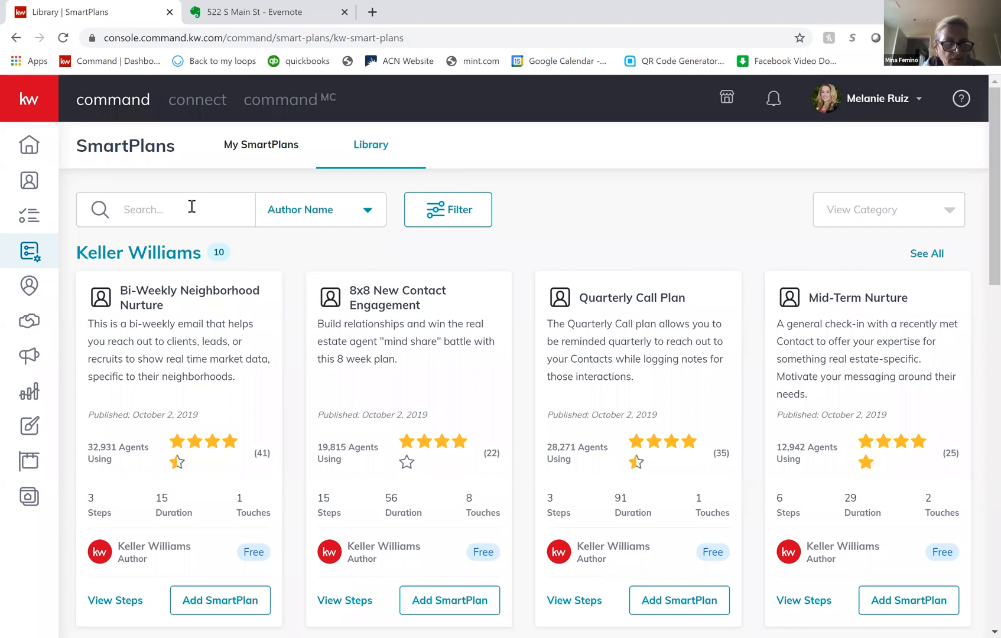
type("Nik")
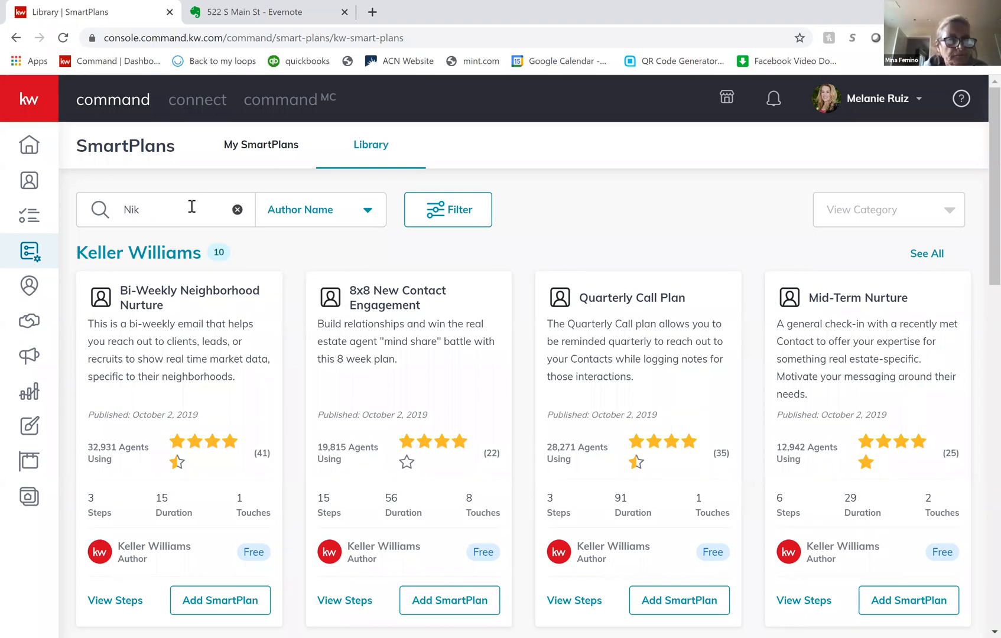
key("BackSpace")
type("ck")
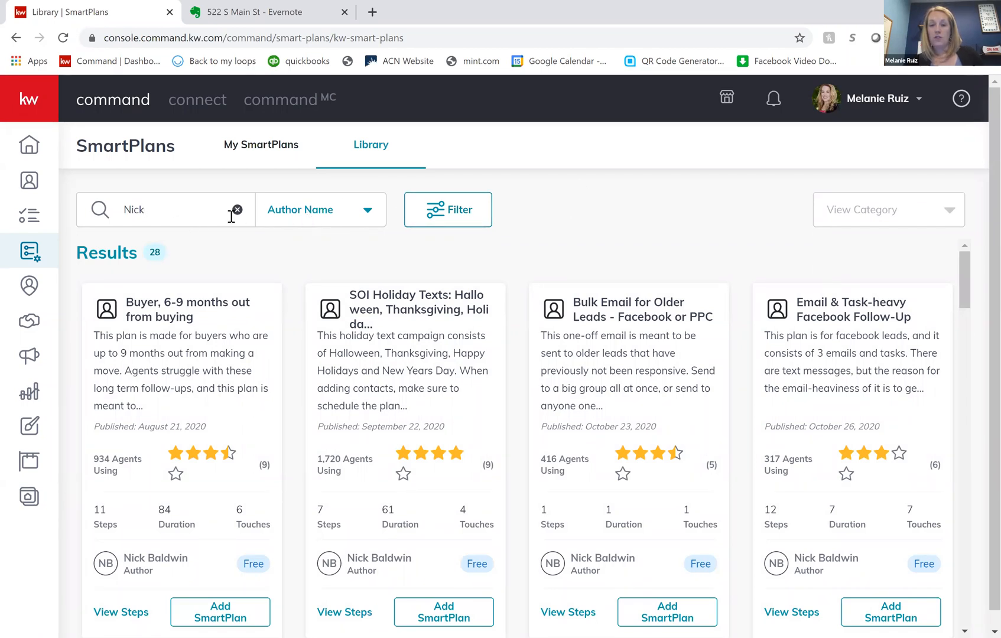
- Review the library's filter options from duration through agents using and rating, and close them without applying any
left_click(461, 214)
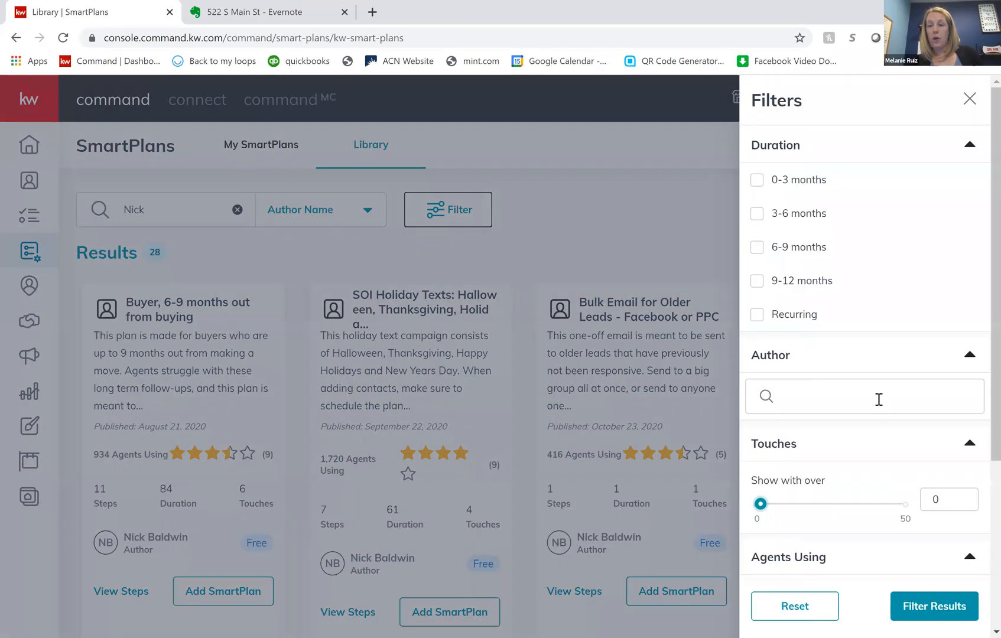
scroll(879, 399, "down", 4)
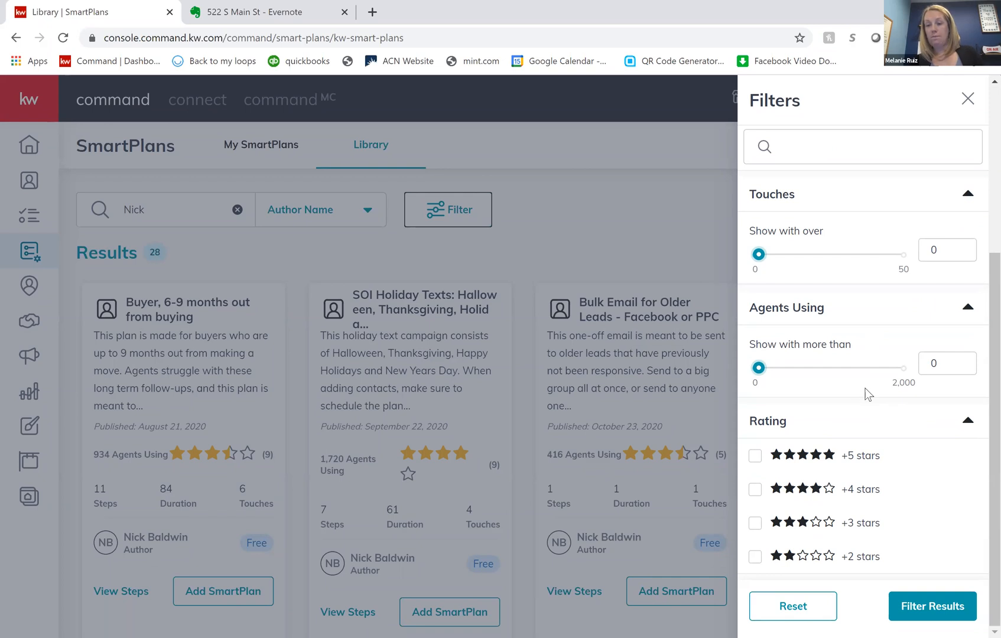
scroll(867, 394, "up", 4)
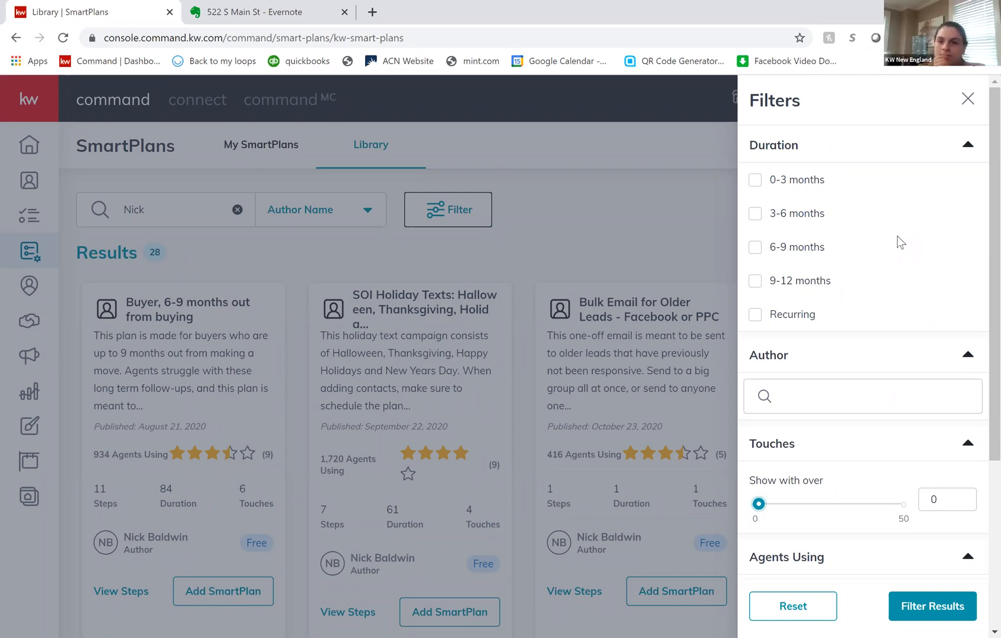
left_click(966, 100)
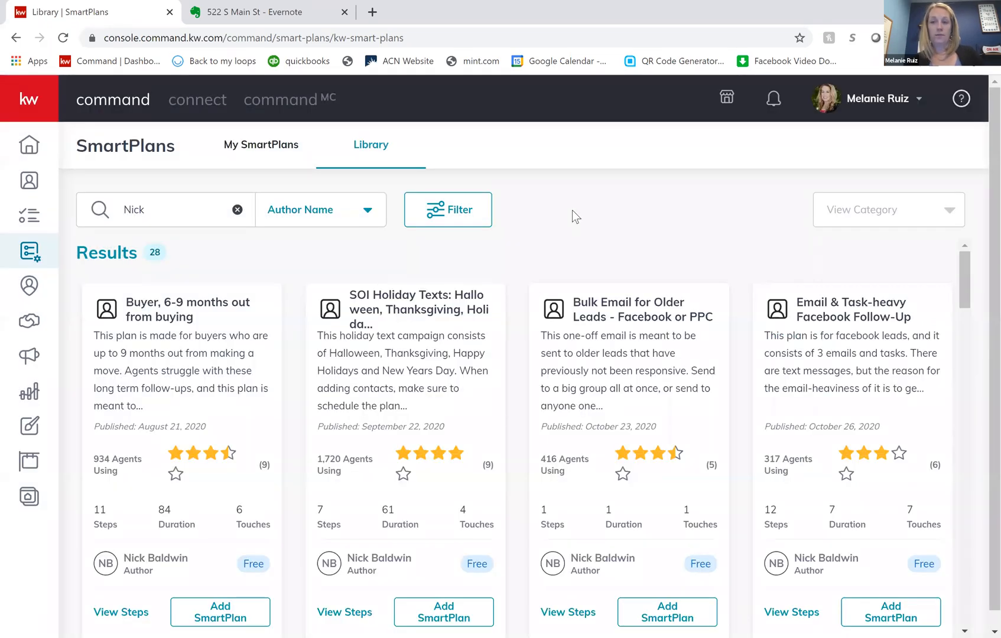
- Switch the library search criterion to Description and search for "internet"
mouse_move(401, 382)
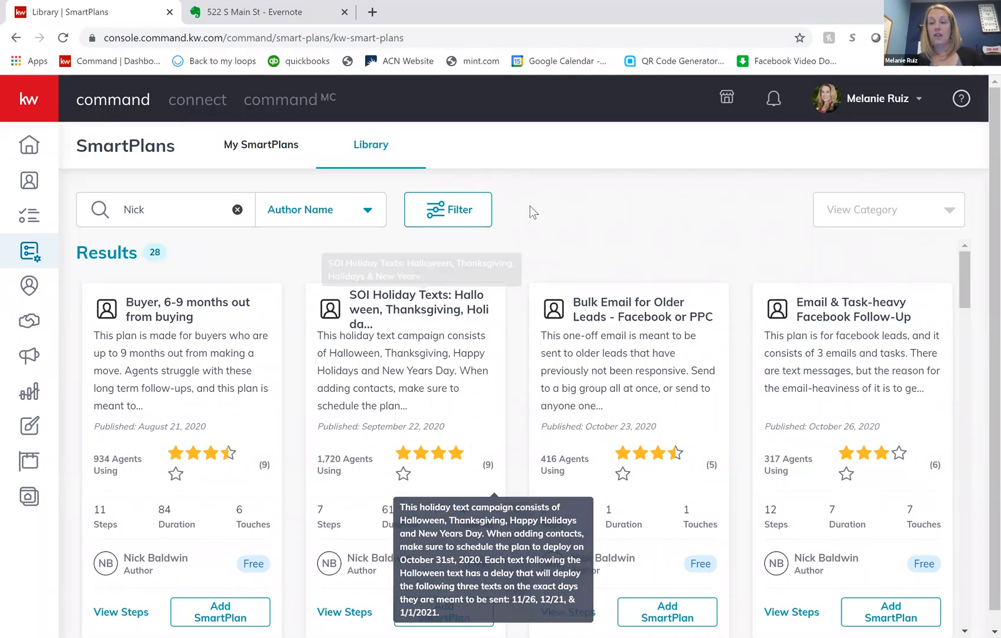
left_click_drag(183, 215, 89, 212)
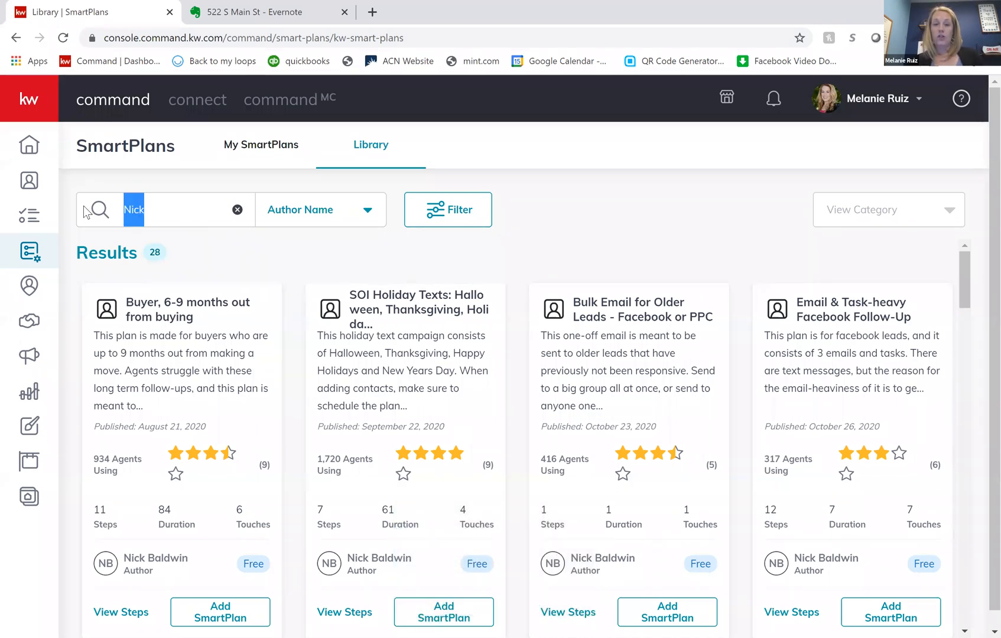
left_click(368, 207)
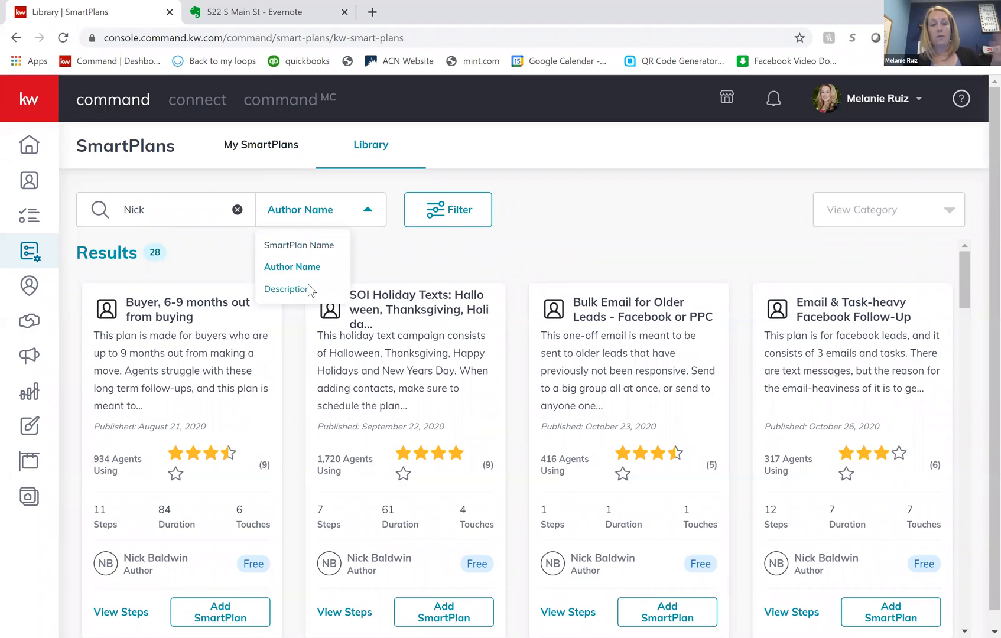
left_click(306, 289)
left_click_drag(91, 208, 157, 205)
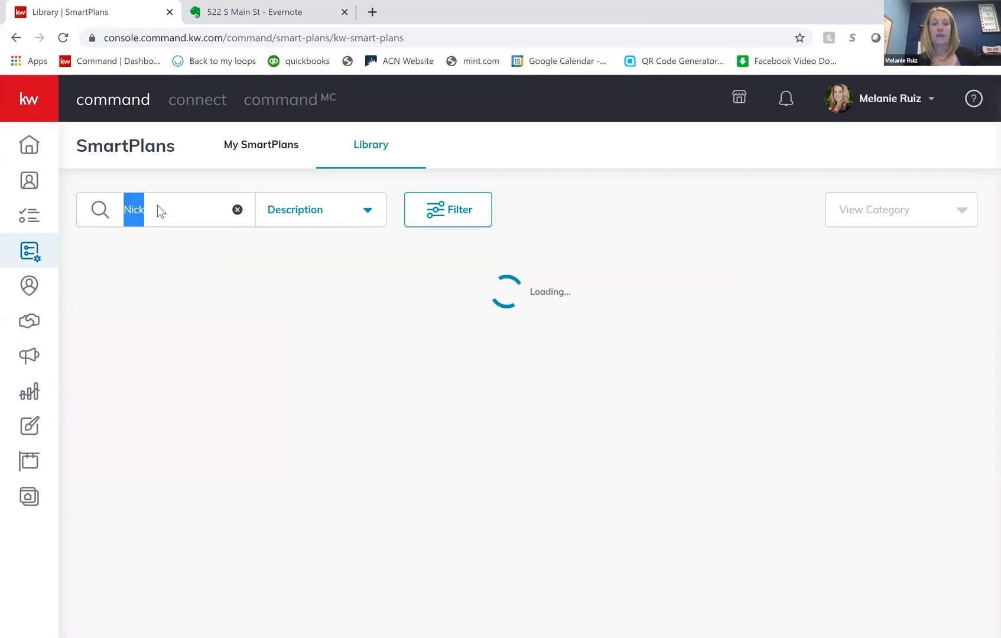
type("inter")
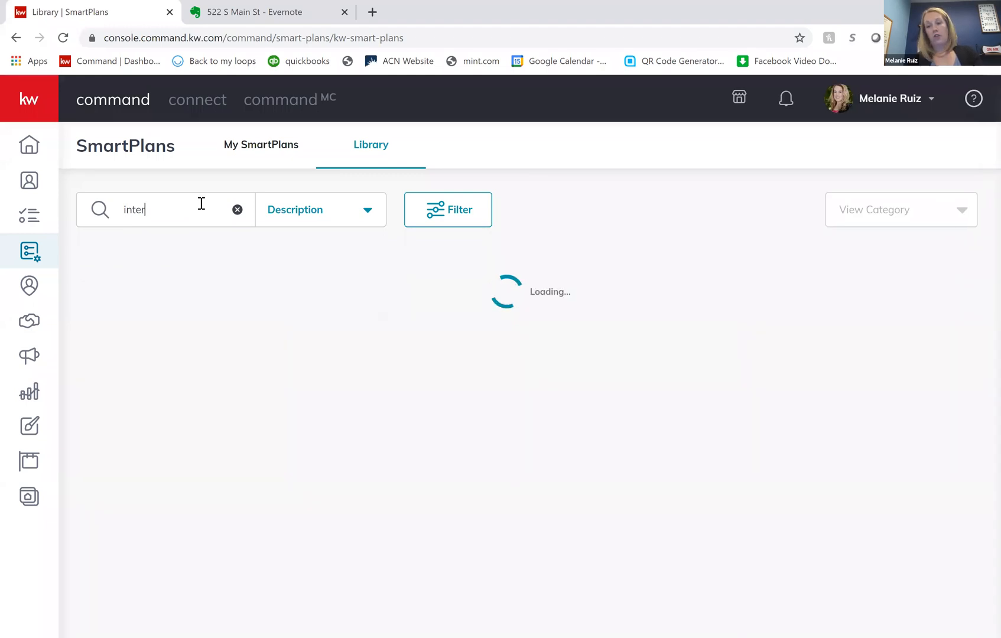
type("net")
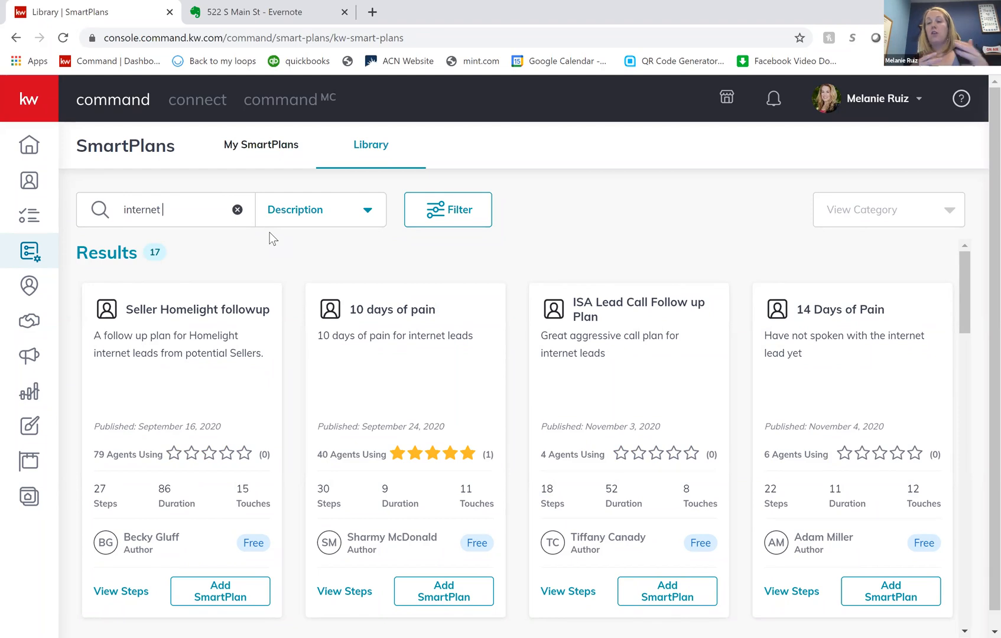
- Clear the search term and look over the library's Keller Williams plans
double_click(124, 207)
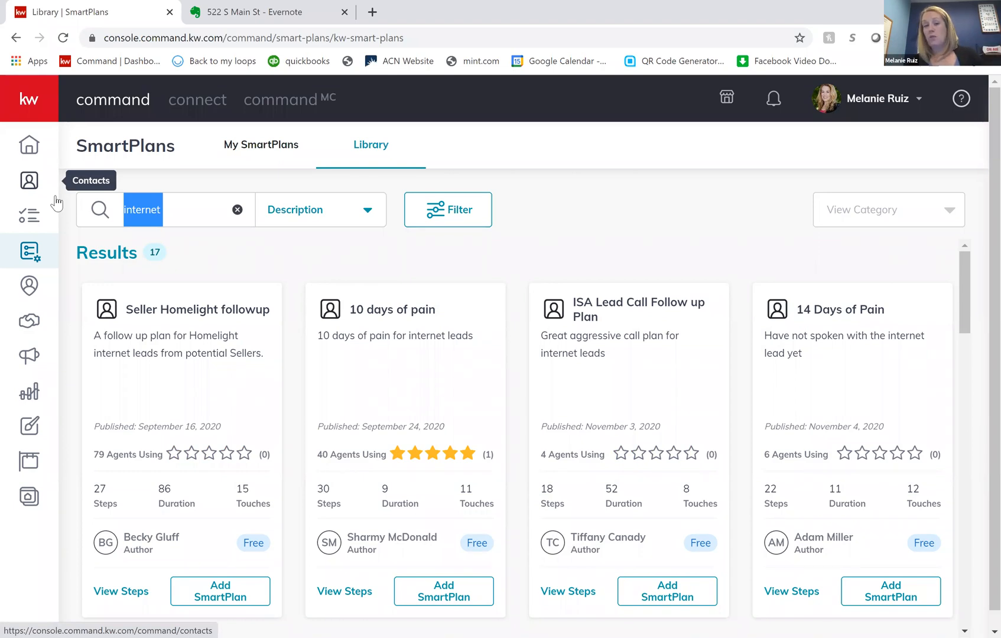
key("BackSpace")
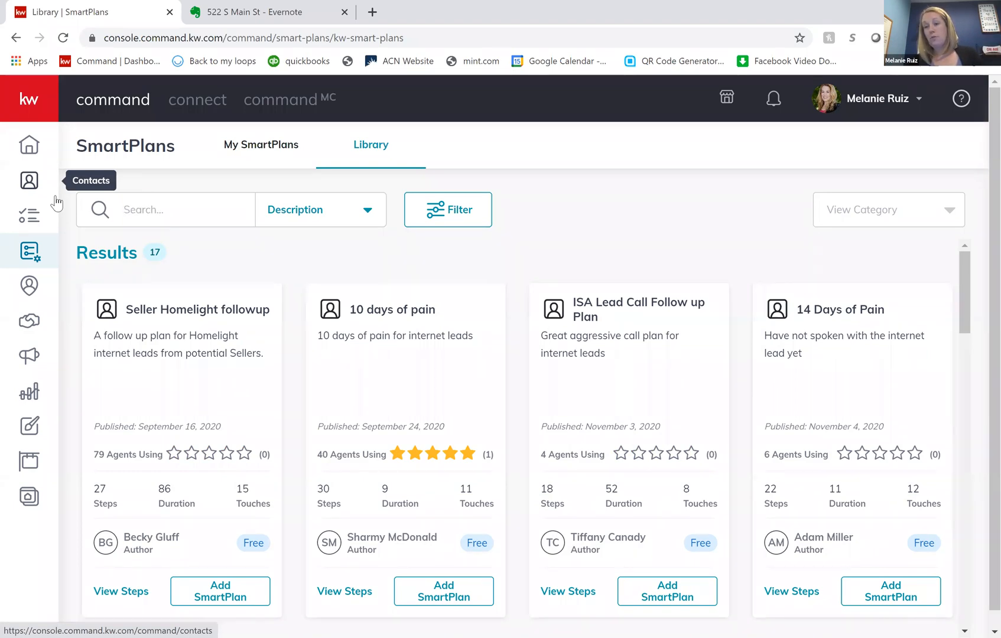
left_click(383, 165)
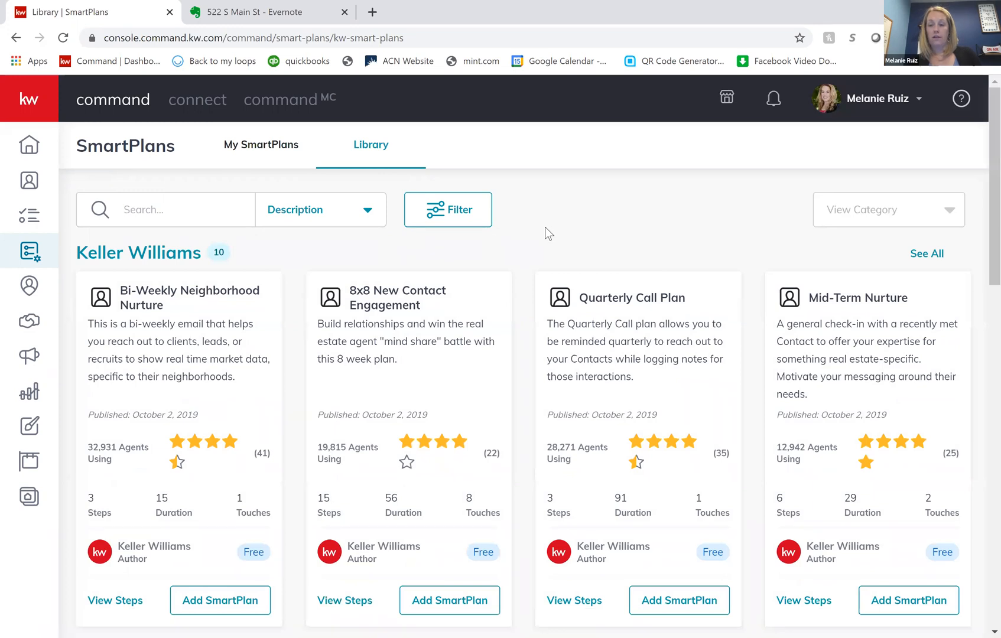
scroll(515, 237, "down", 5)
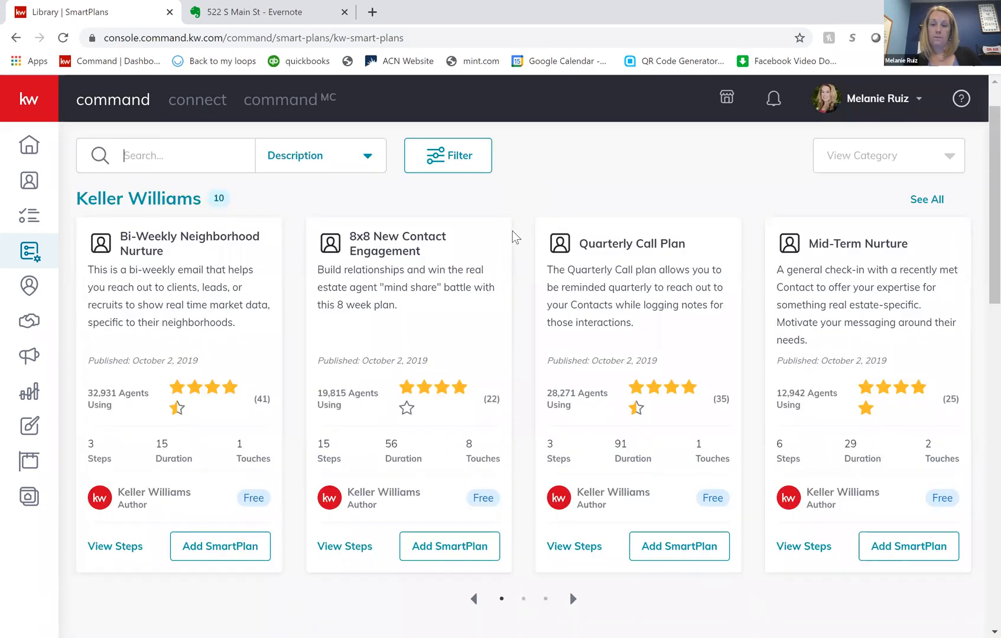
scroll(515, 236, "down", 2)
scroll(515, 236, "up", 7)
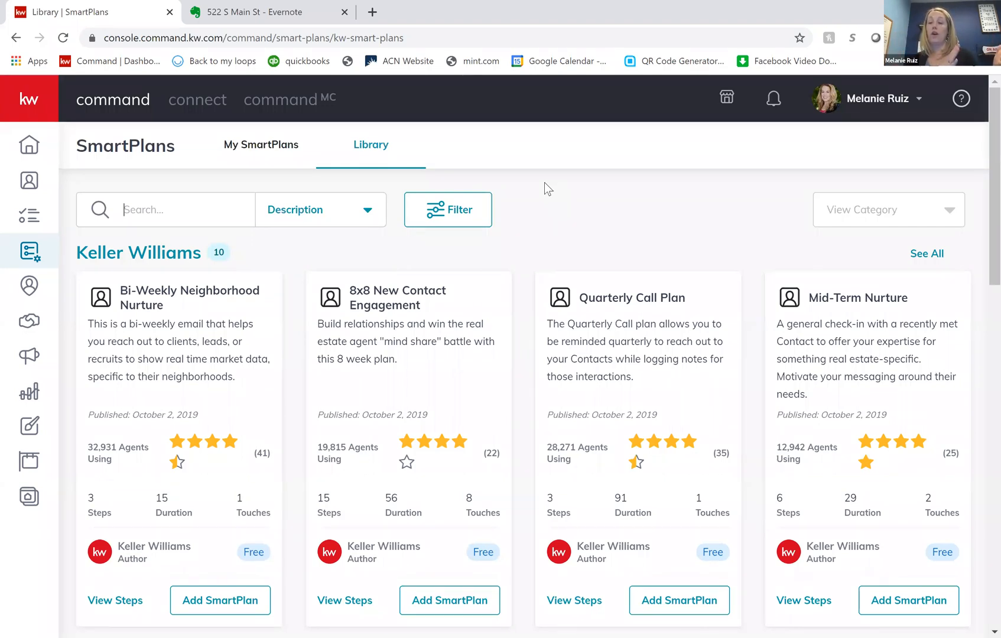
- Open My SmartPlans and look through the People Plans list, checking each plan's contacts, creation date, duration and total touches
left_click(267, 154)
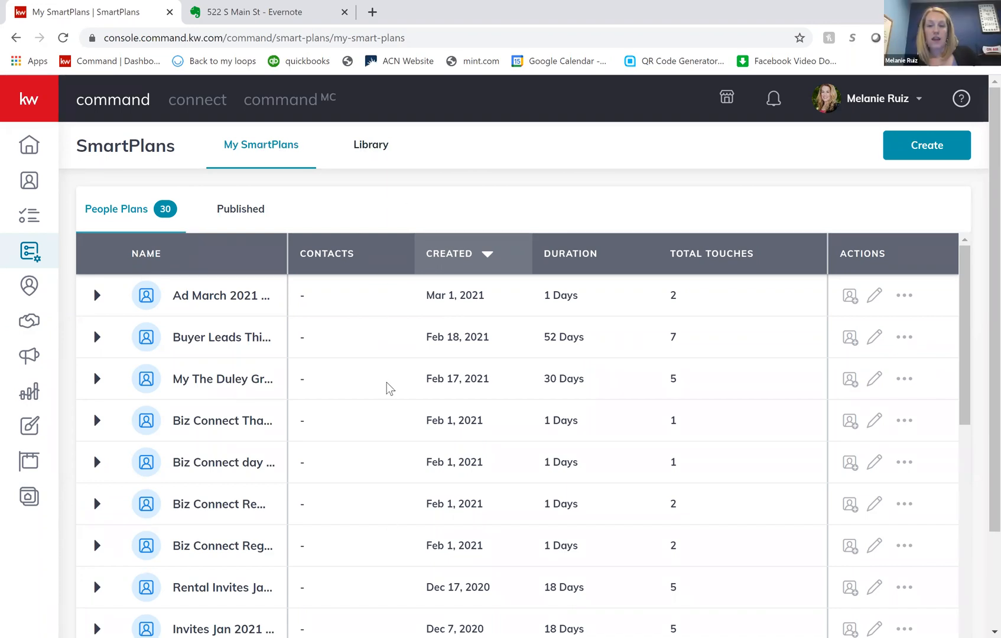
scroll(394, 544, "down", 1)
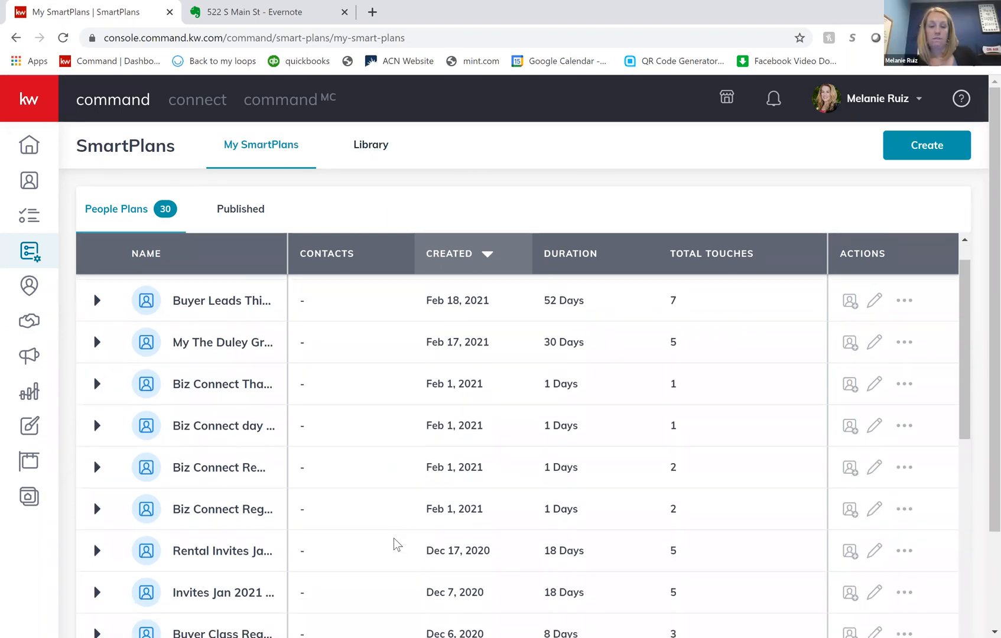
scroll(394, 543, "up", 1)
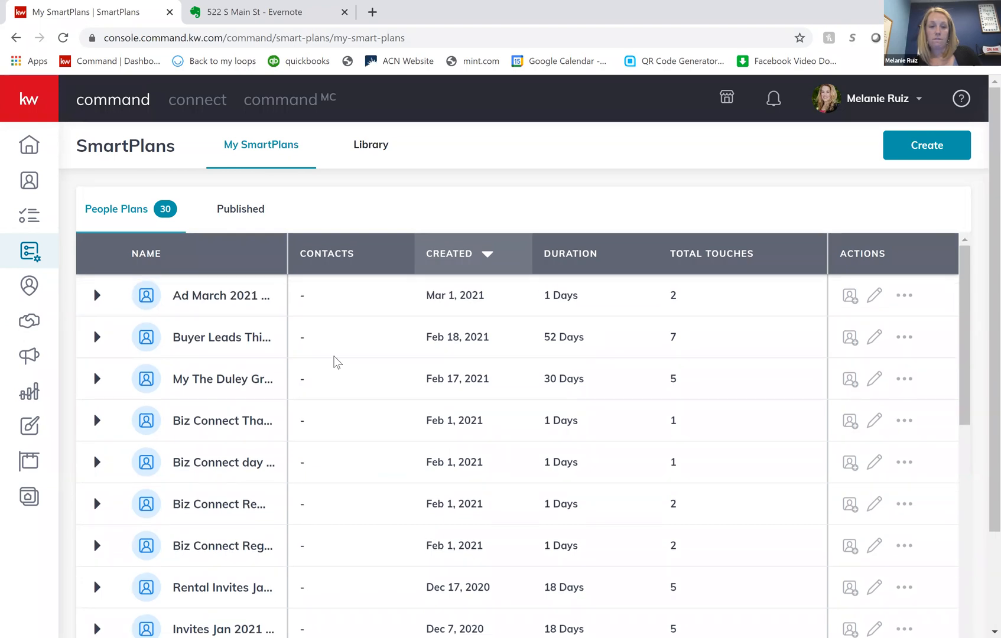
scroll(347, 491, "down", 3)
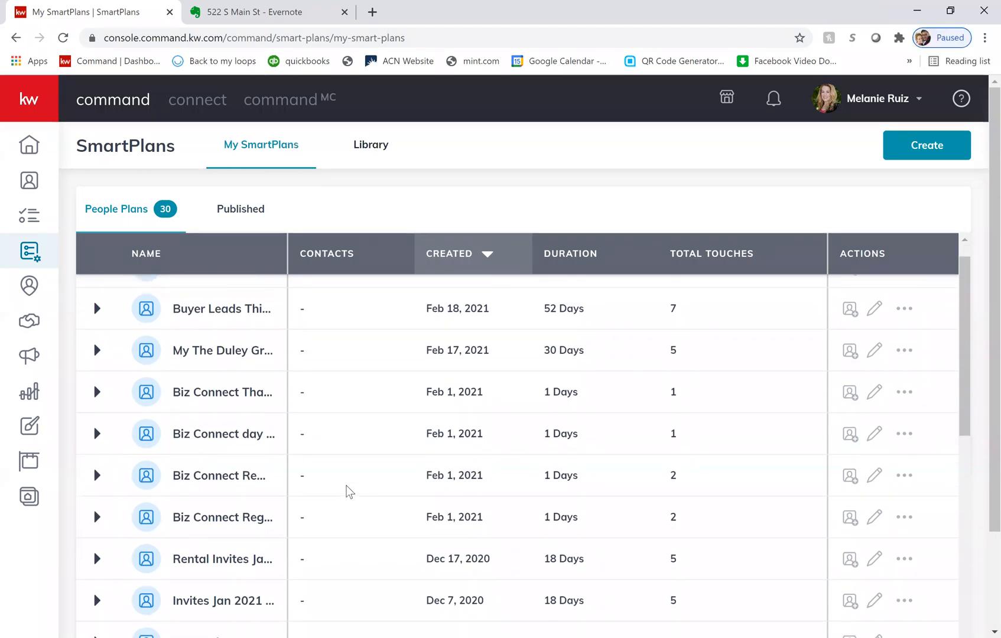
scroll(348, 491, "up", 3)
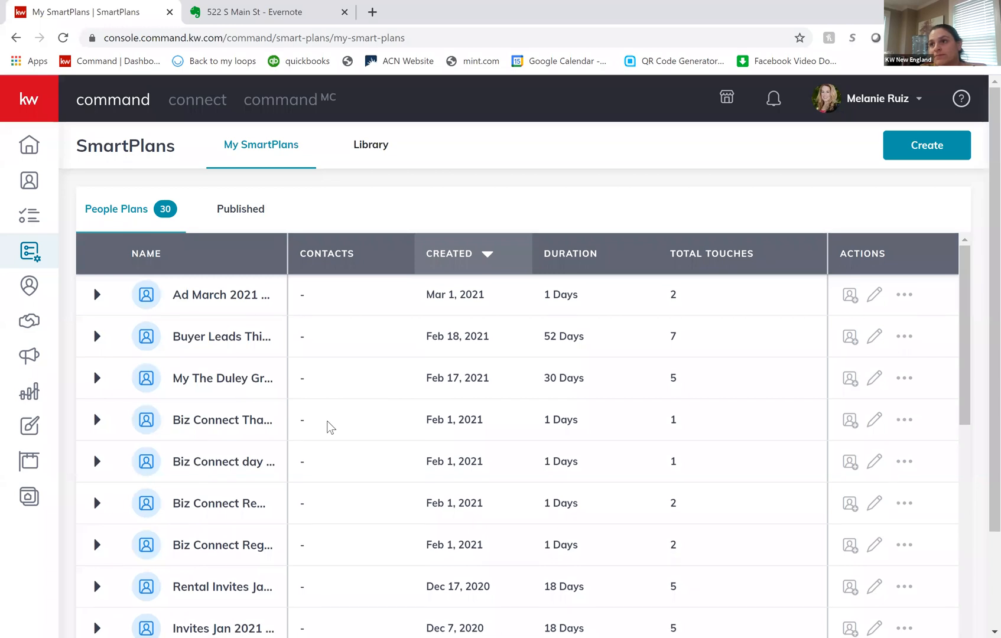
scroll(327, 422, "down", 1)
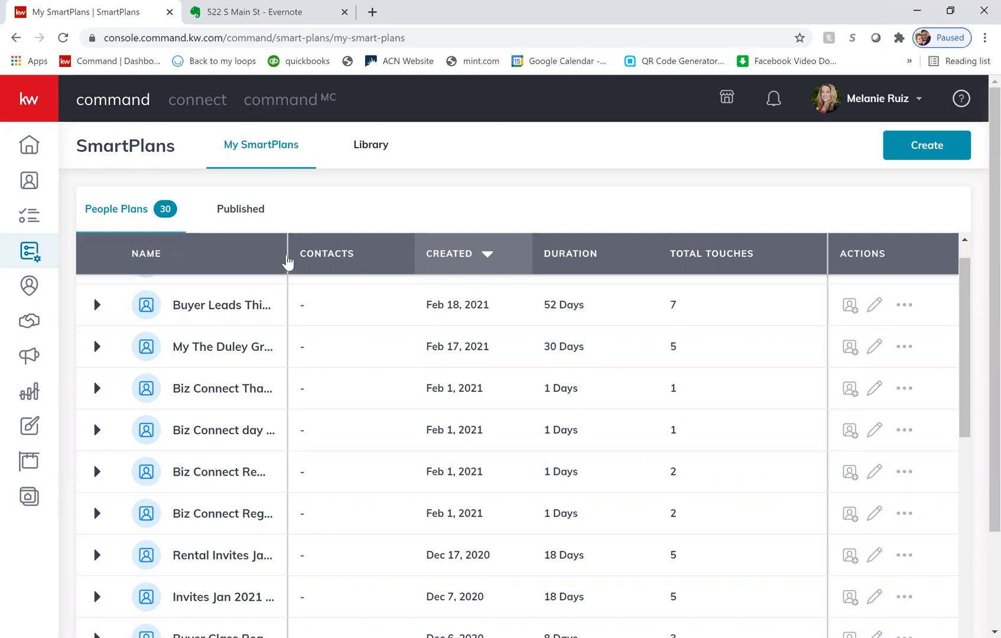
scroll(341, 508, "down", 5)
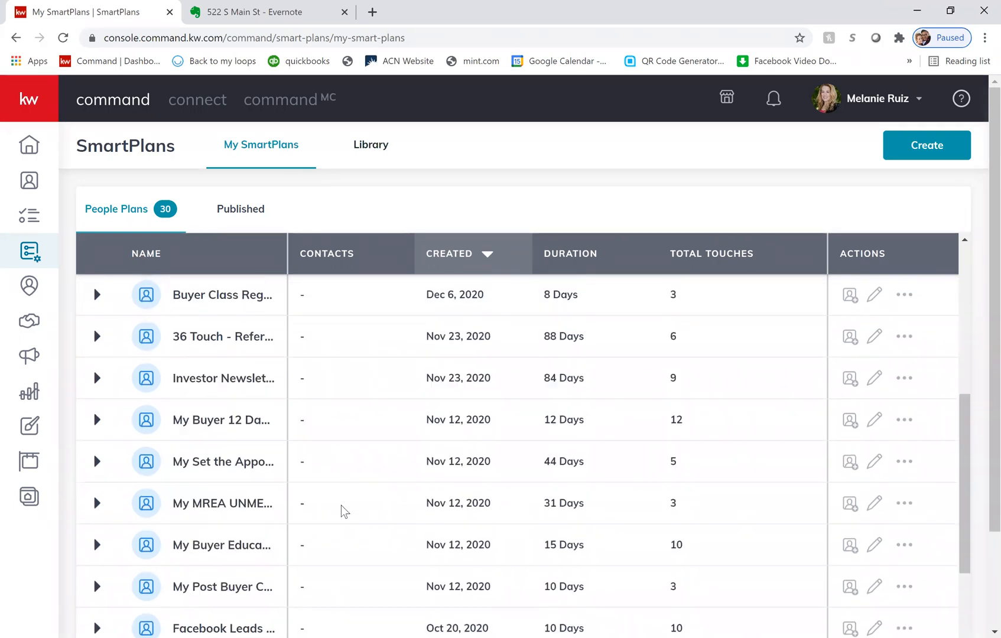
scroll(341, 505, "down", 6)
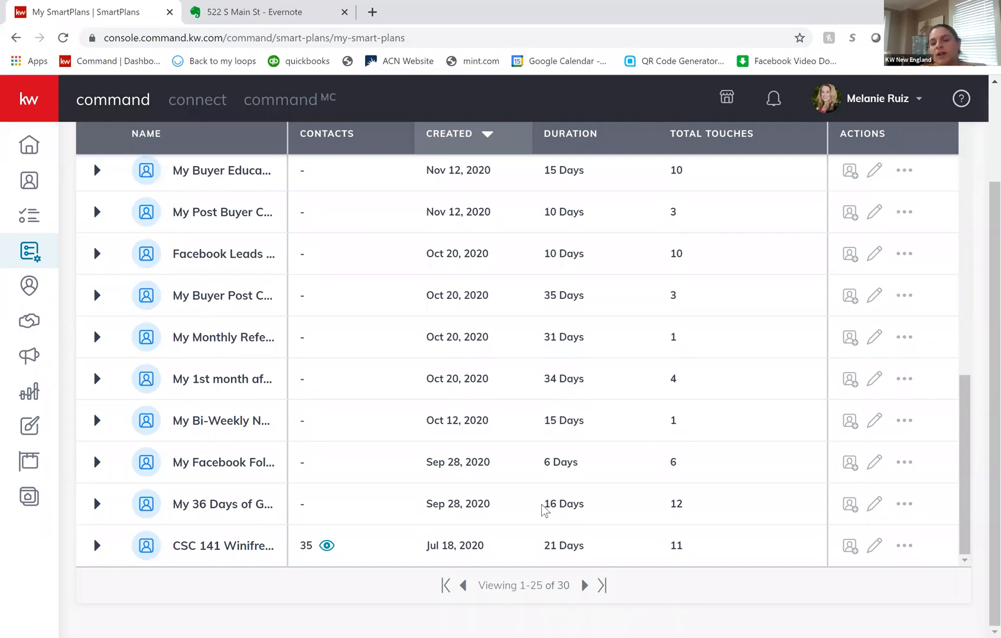
scroll(464, 425, "up", 10)
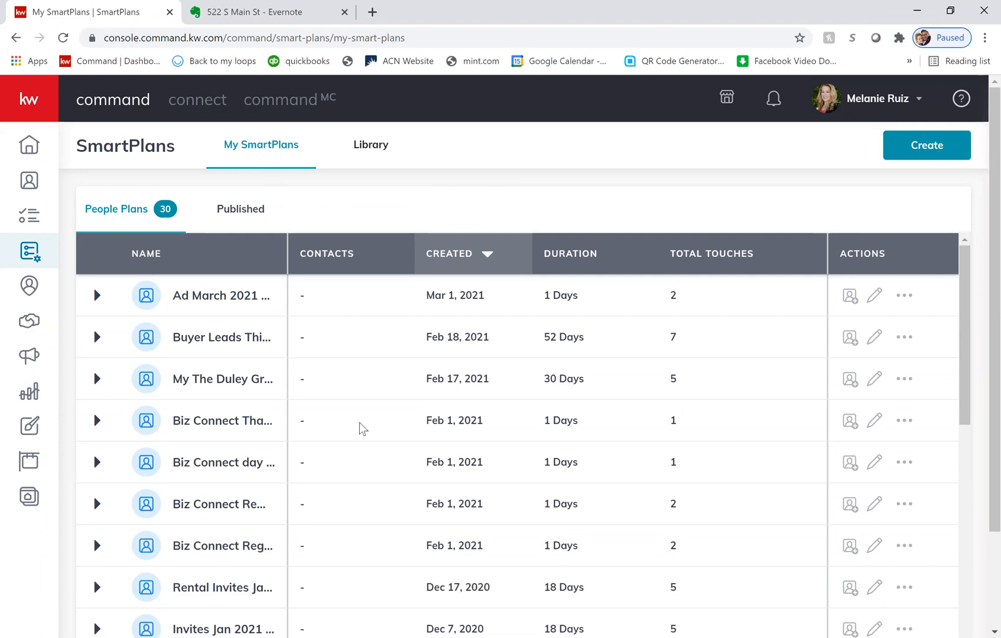
scroll(408, 548, "down", 3)
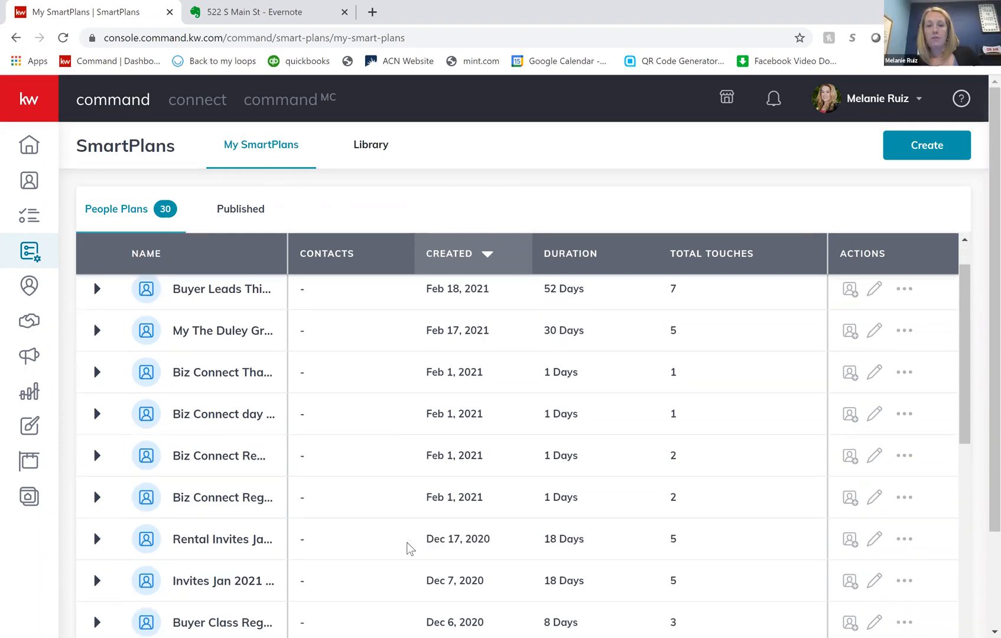
scroll(409, 548, "down", 10)
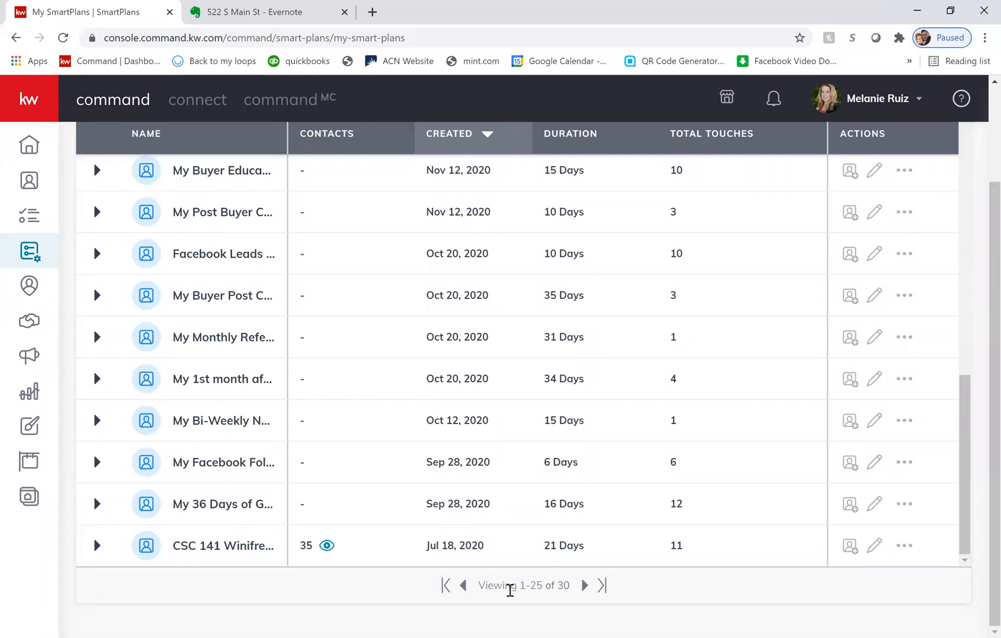
scroll(452, 404, "up", 10)
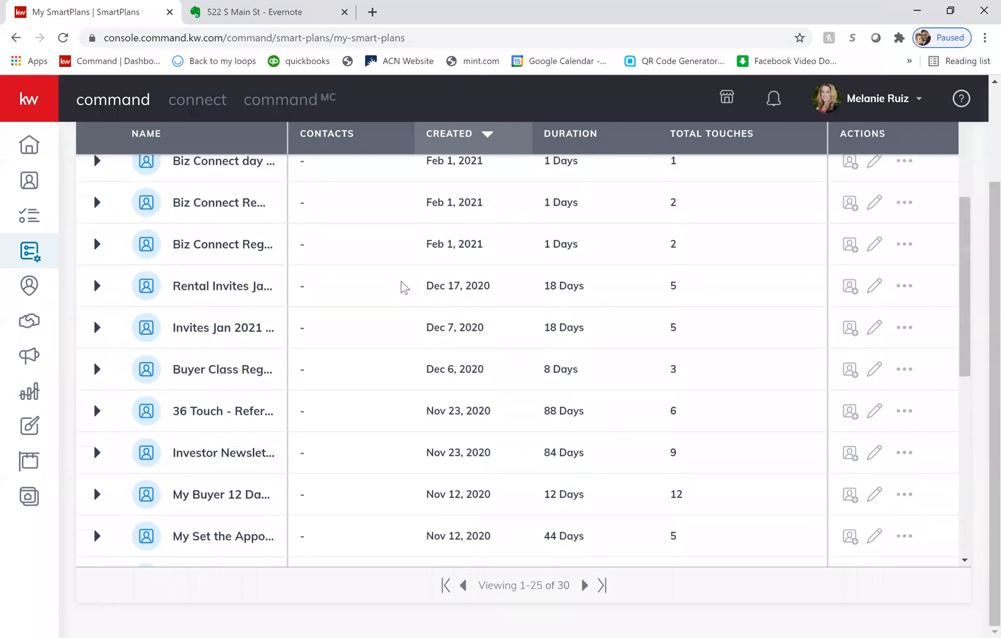
scroll(391, 317, "up", 3)
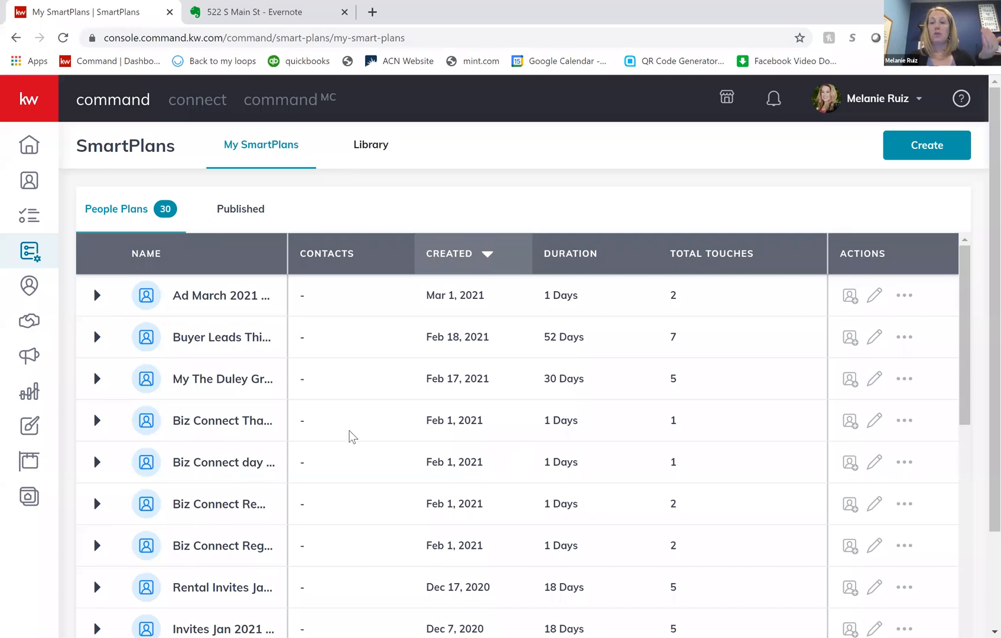
scroll(259, 432, "down", 2)
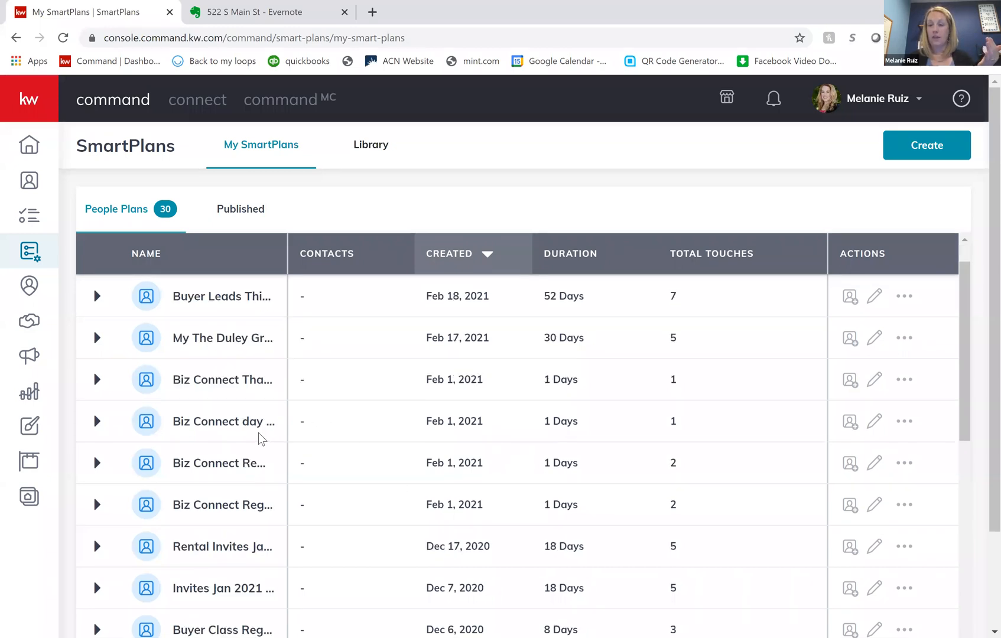
scroll(258, 438, "up", 1)
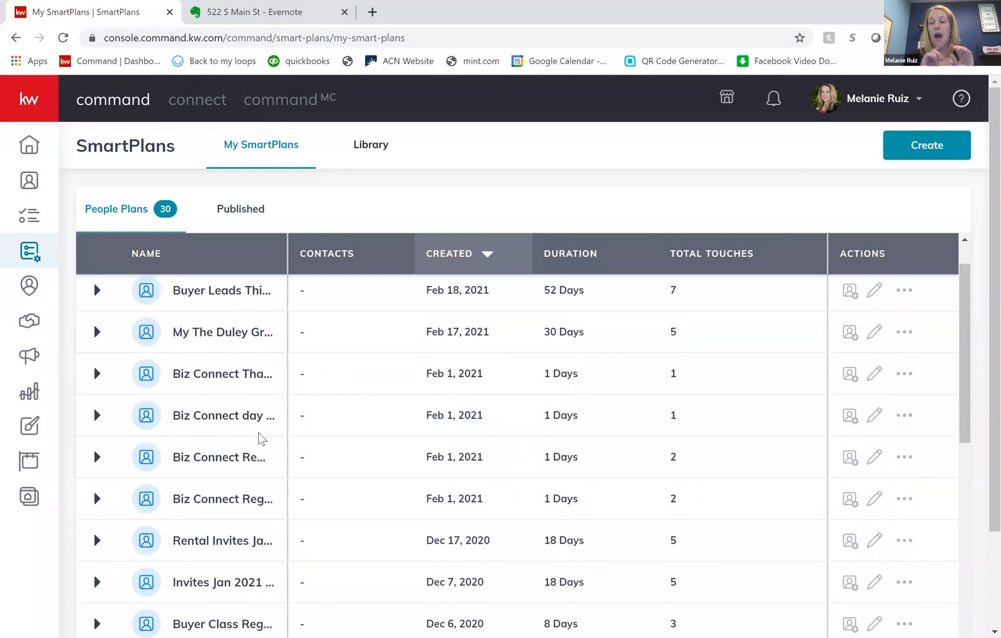
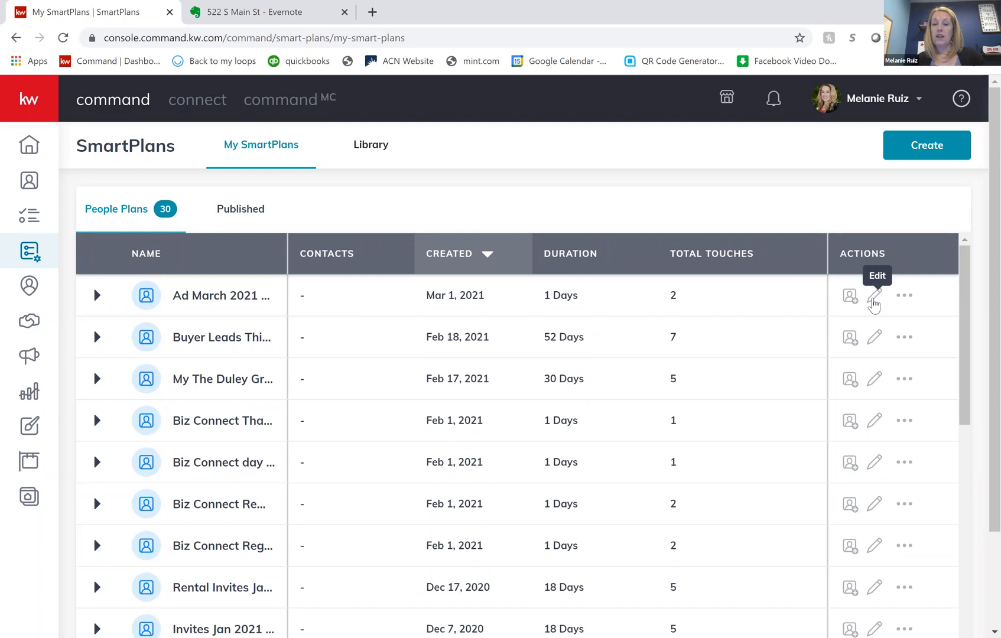
- Open the Ad March 2021 Buyer Class plan, review its contact tag trigger and text message, and return to My SmartPlans
left_click(874, 296)
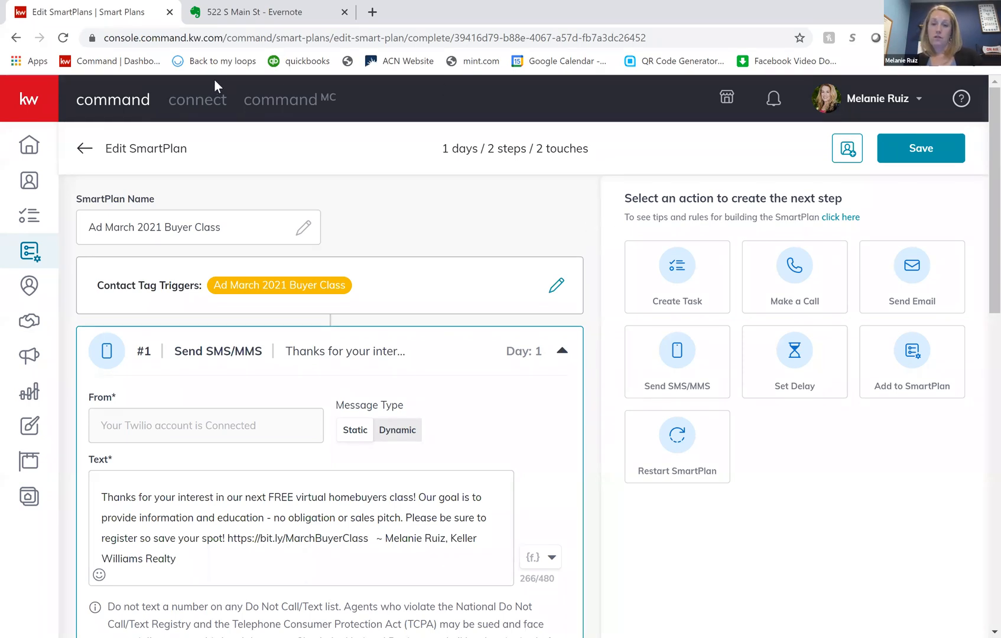
left_click(87, 150)
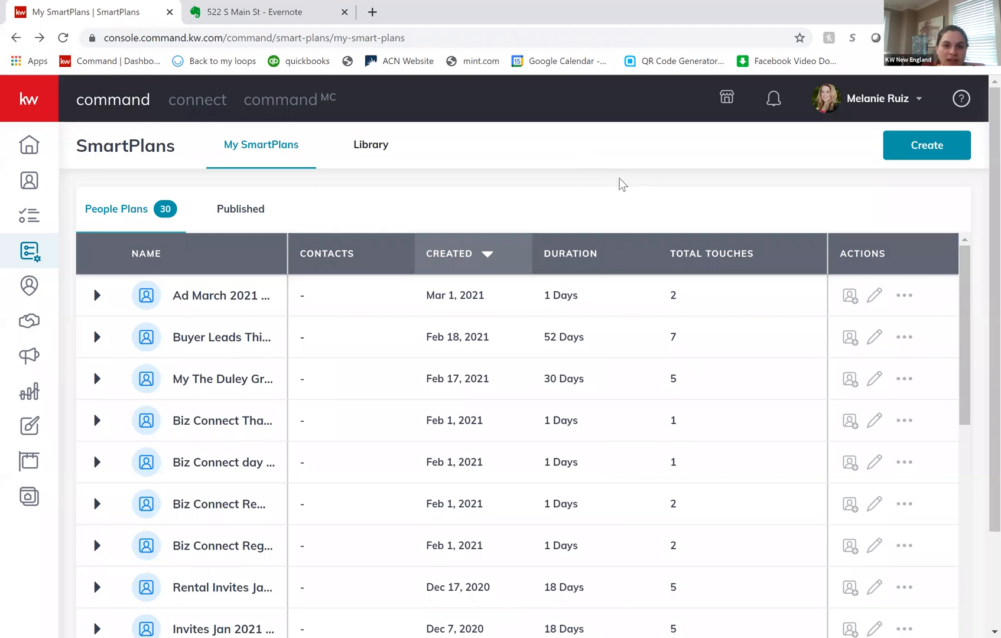
- Open the SmartPlan library and browse the Keller Williams and Top Rated plans, reading the full 5-5-5 Database Touch description
left_click(383, 155)
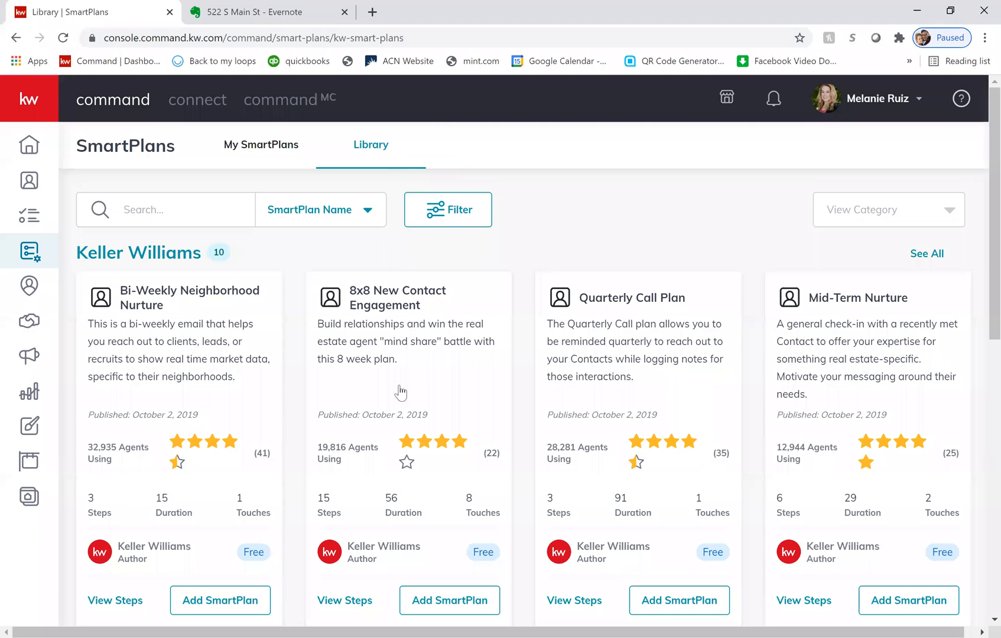
scroll(396, 470, "down", 3)
scroll(394, 466, "down", 4)
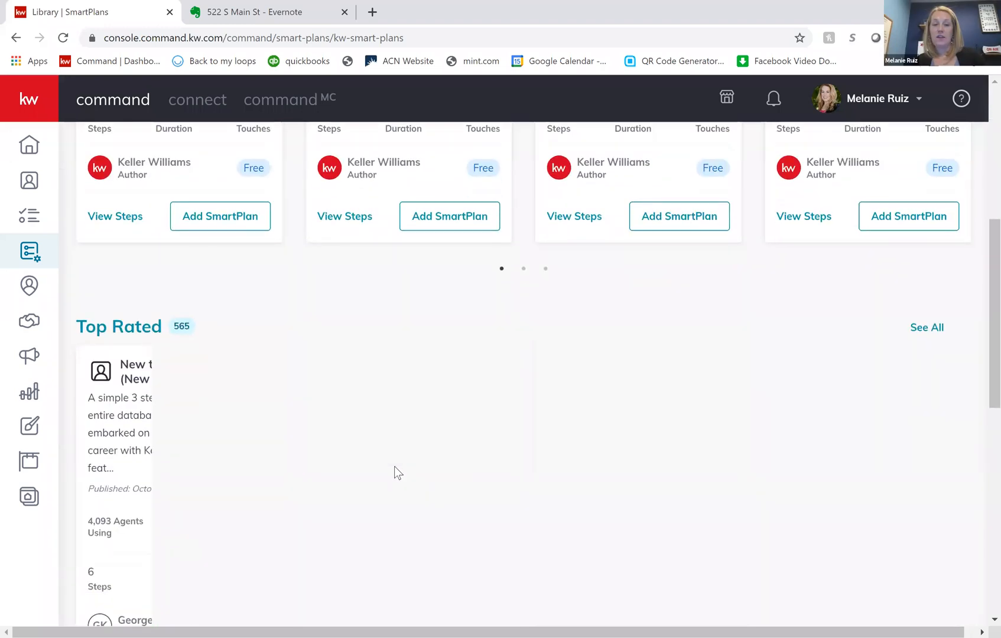
scroll(394, 466, "down", 2)
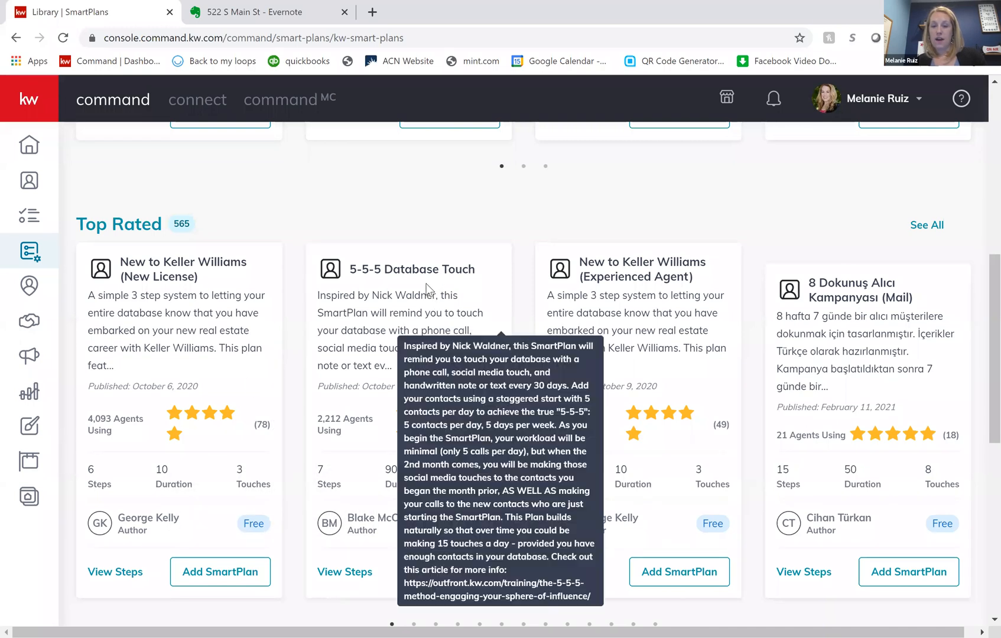
scroll(426, 288, "down", 1)
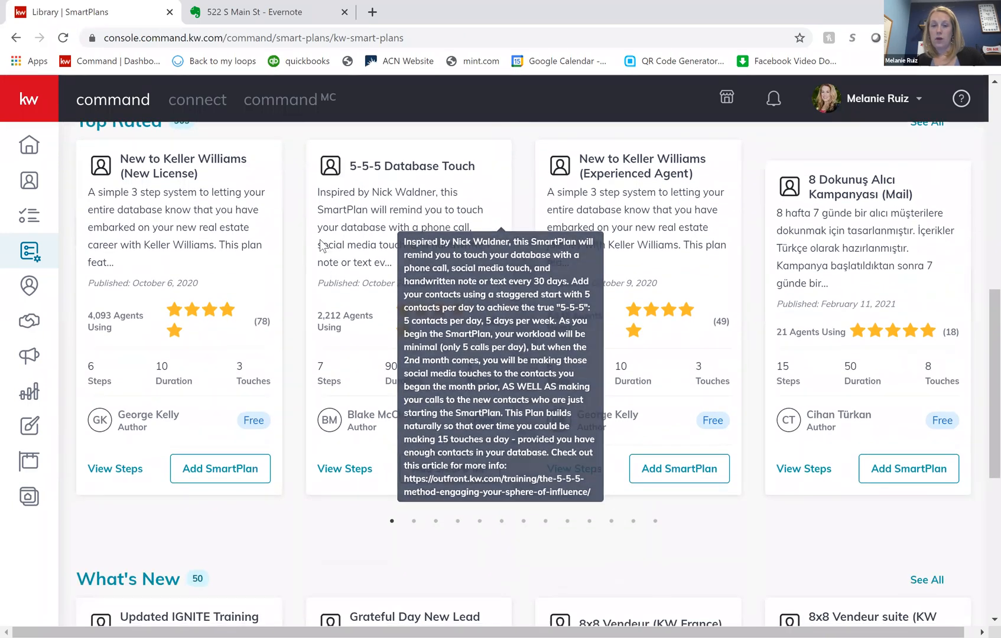
scroll(247, 225, "up", 2)
scroll(246, 226, "up", 1)
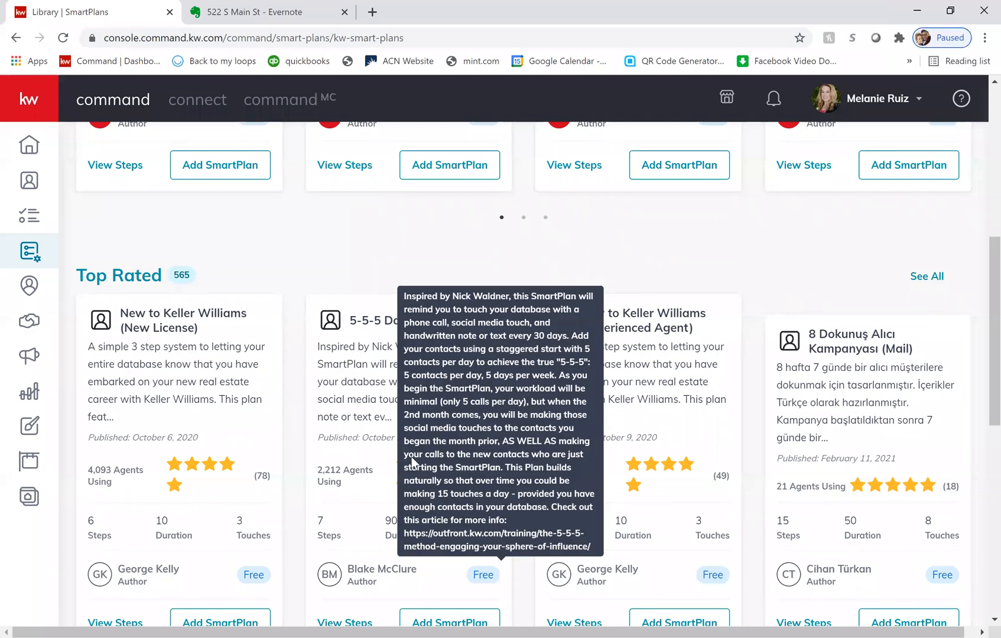
scroll(415, 452, "down", 2)
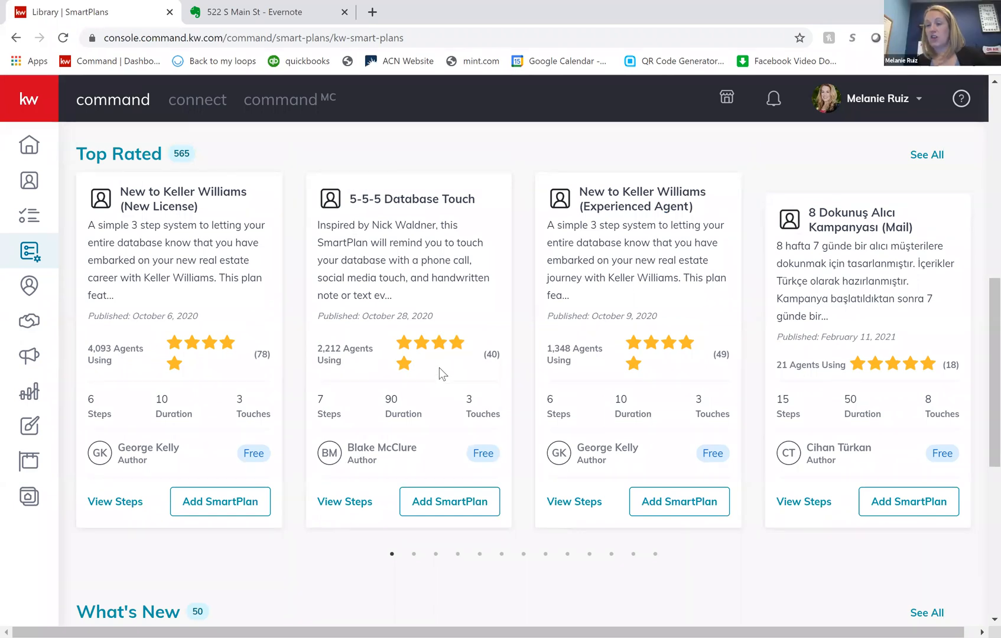
mouse_move(378, 265)
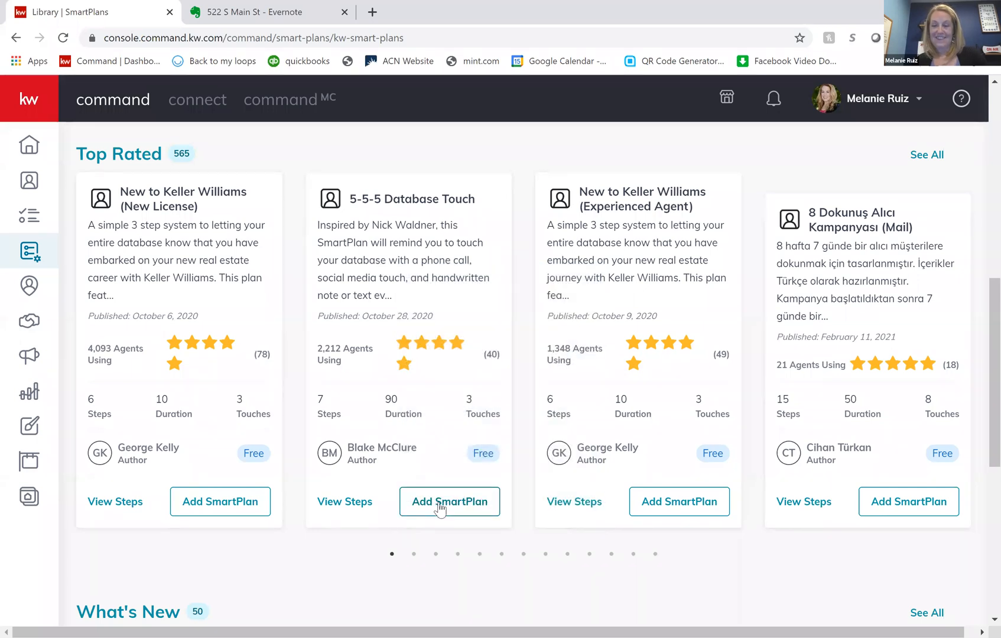
scroll(445, 422, "up", 2)
scroll(446, 423, "up", 2)
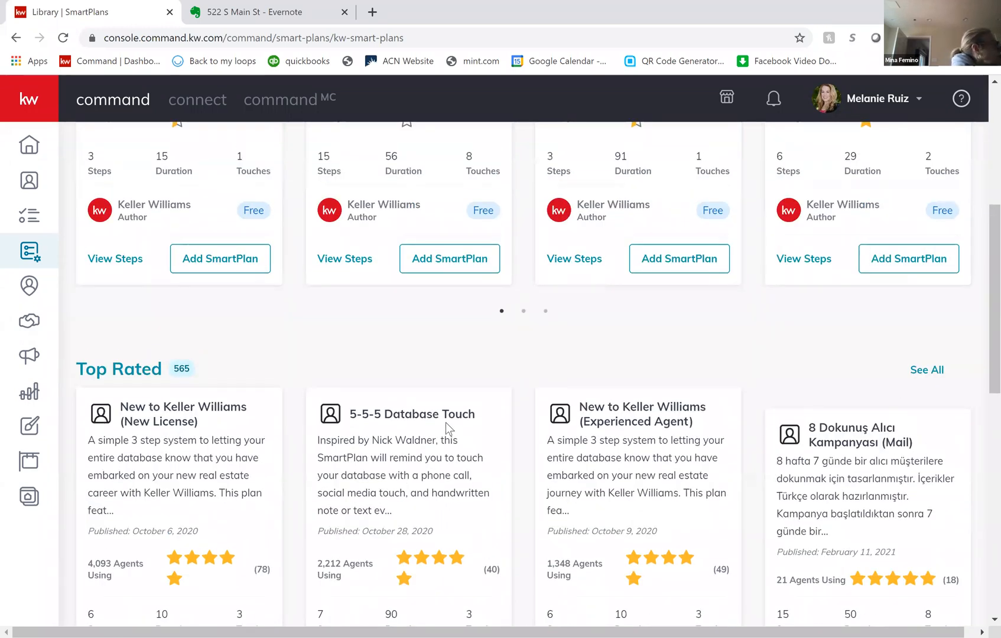
scroll(445, 422, "up", 2)
scroll(446, 422, "up", 2)
scroll(445, 422, "down", 6)
scroll(447, 427, "down", 1)
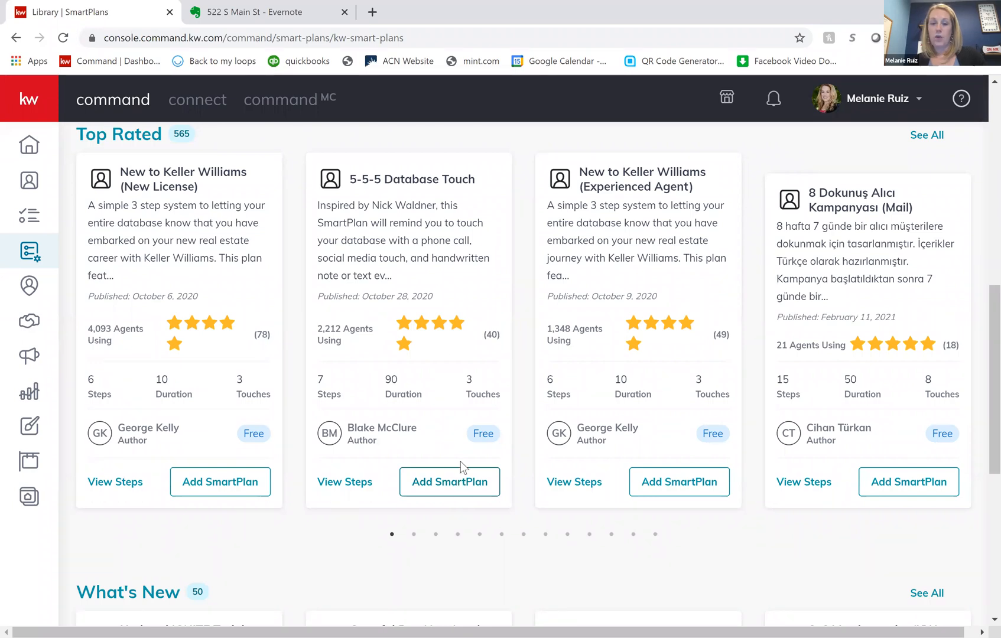
- Add the 5-5-5 Database Touch plan from the library to My SmartPlans under the name "Test Plan"
left_click(460, 484)
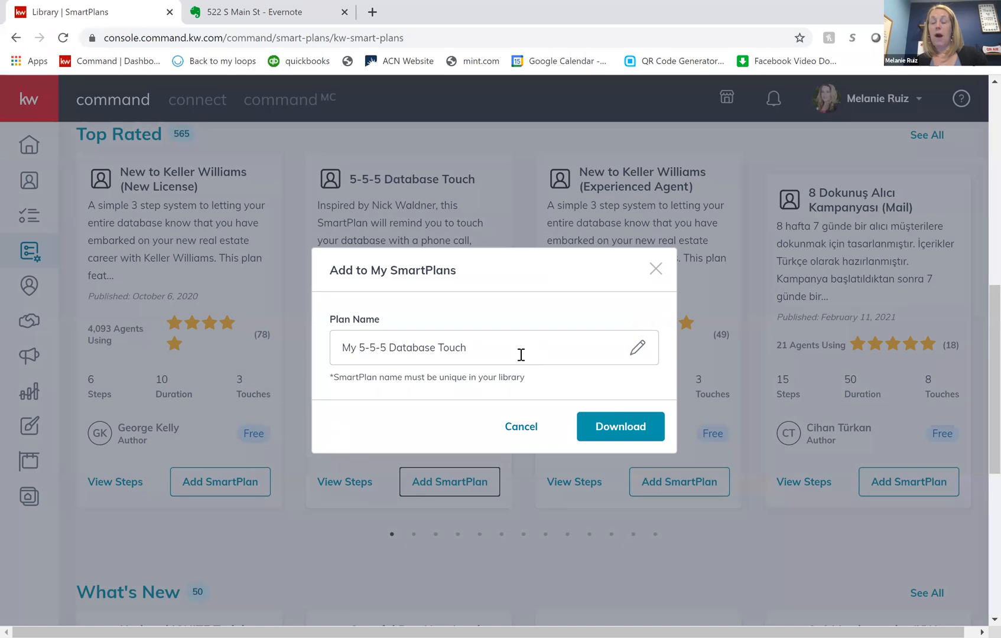
left_click_drag(520, 355, 238, 362)
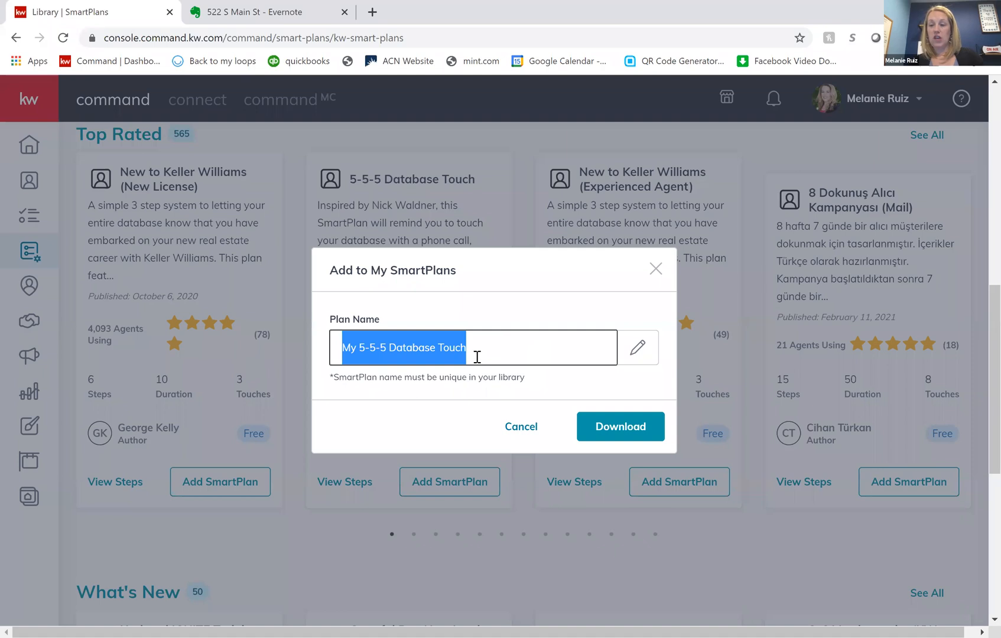
key("BackSpace")
type("Test")
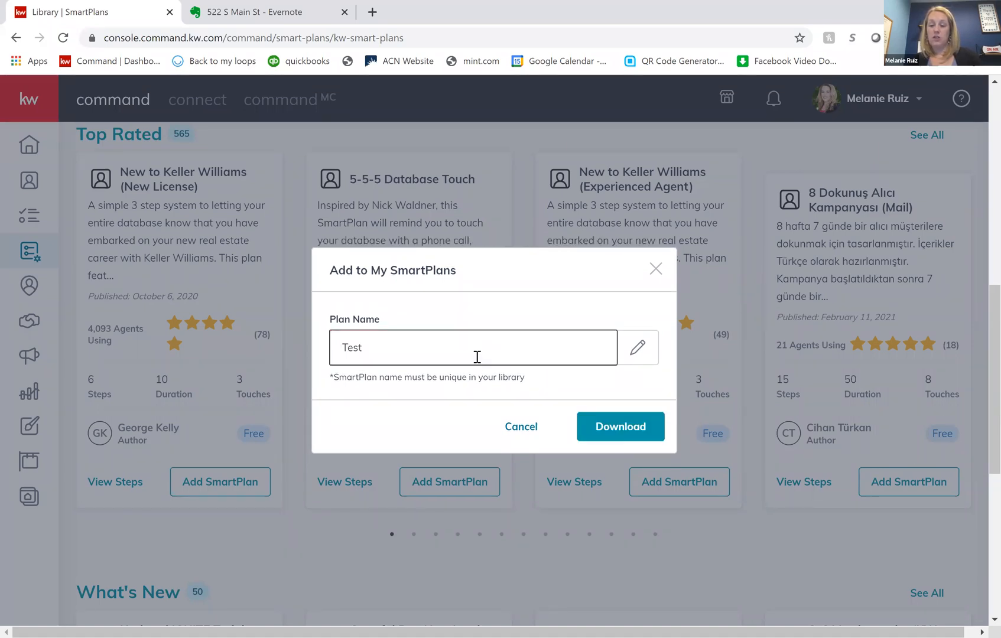
type(" SPlan")
left_click(609, 436)
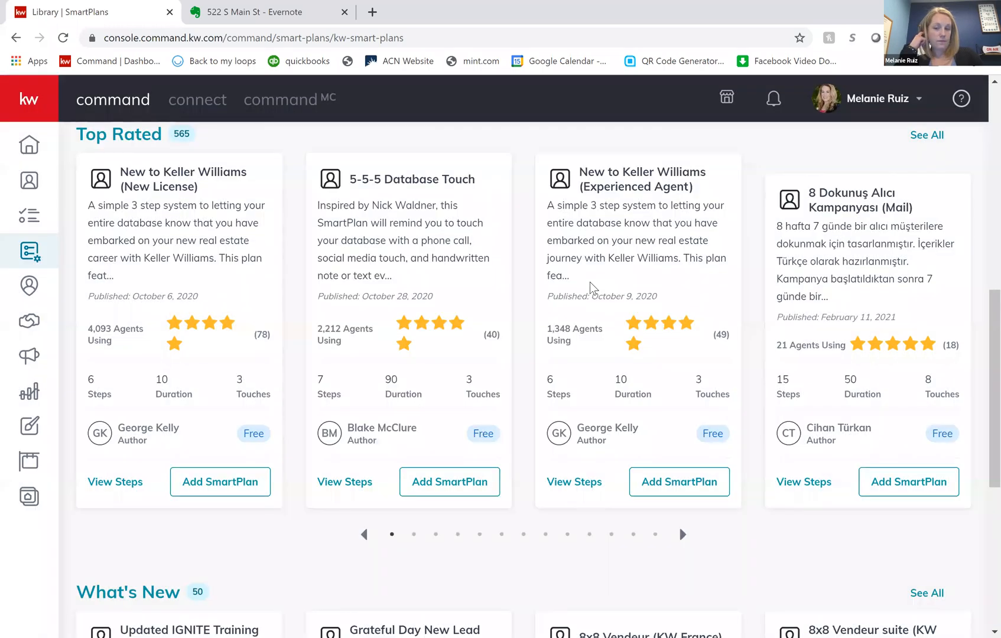
- Return to My SmartPlans and open Test Plan for editing to look over its contents
scroll(589, 281, "up", 9)
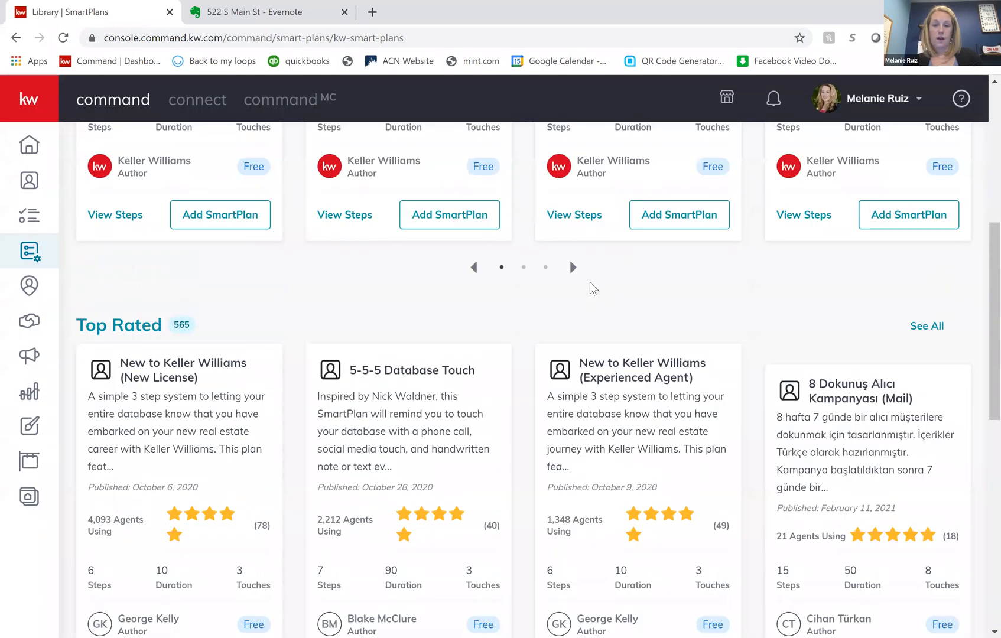
left_click(262, 147)
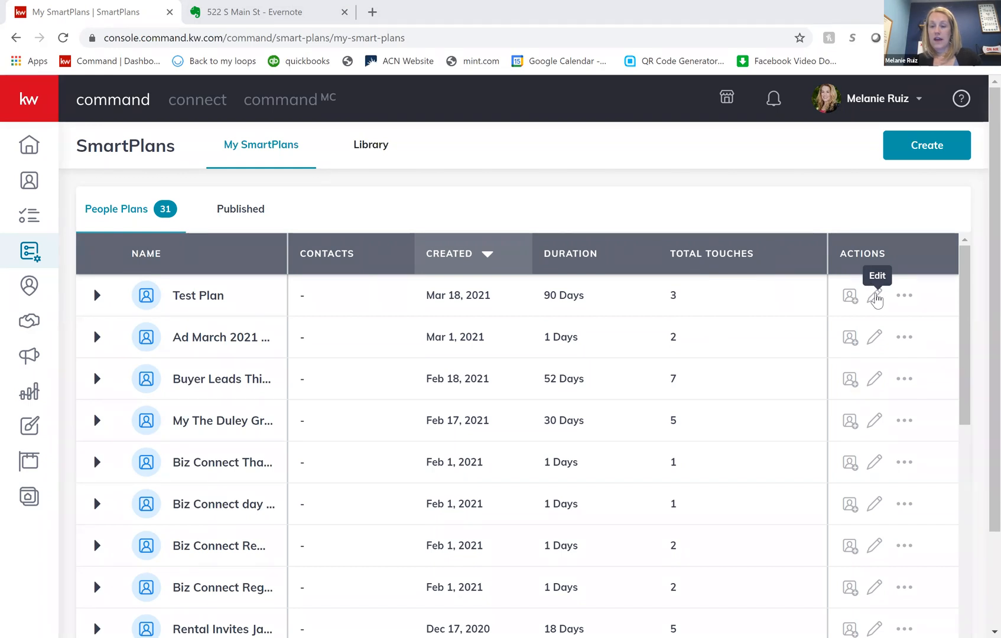
left_click(876, 297)
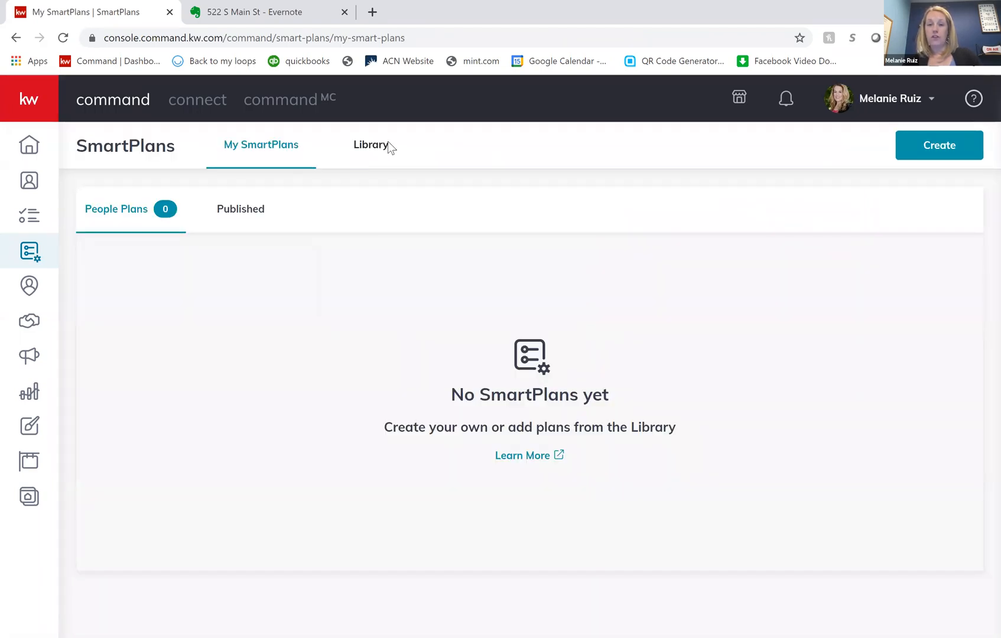
- Go back to the library and read the descriptions of the Top Rated plans, including New to Keller Williams (New License)
left_click(379, 150)
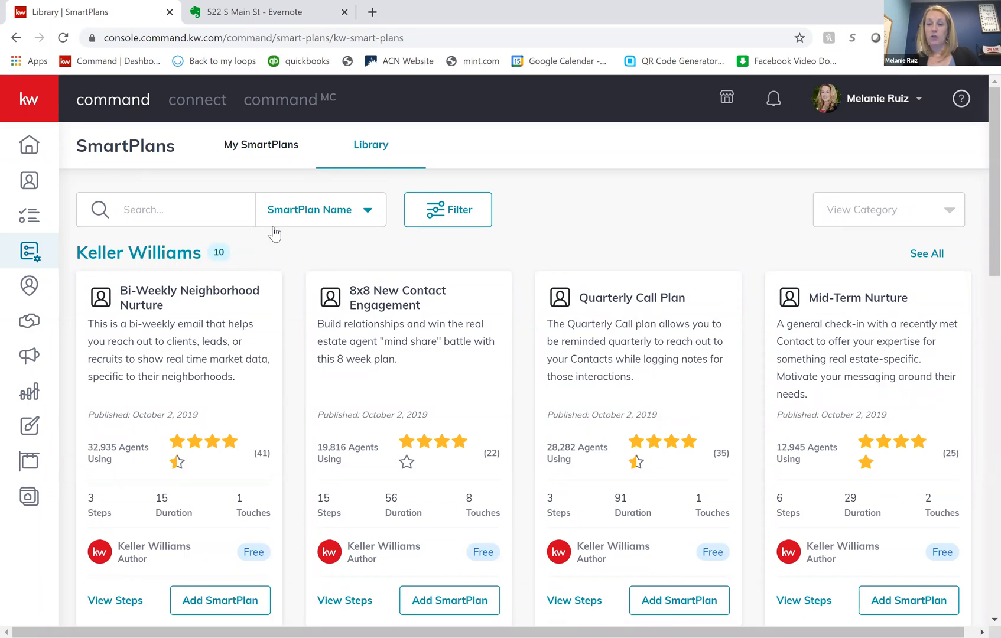
scroll(286, 369, "down", 5)
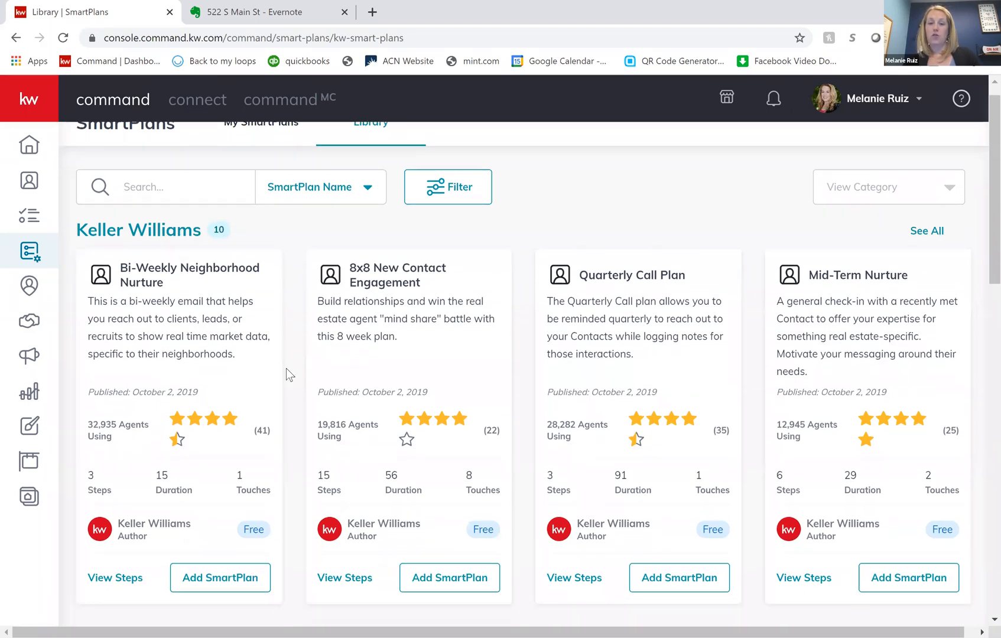
scroll(286, 368, "down", 3)
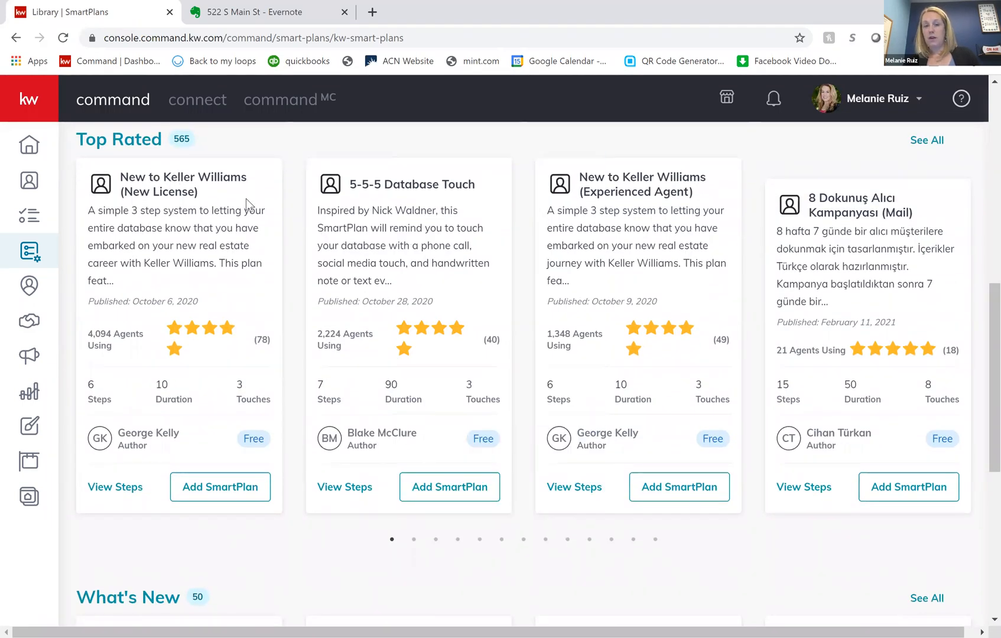
mouse_move(451, 275)
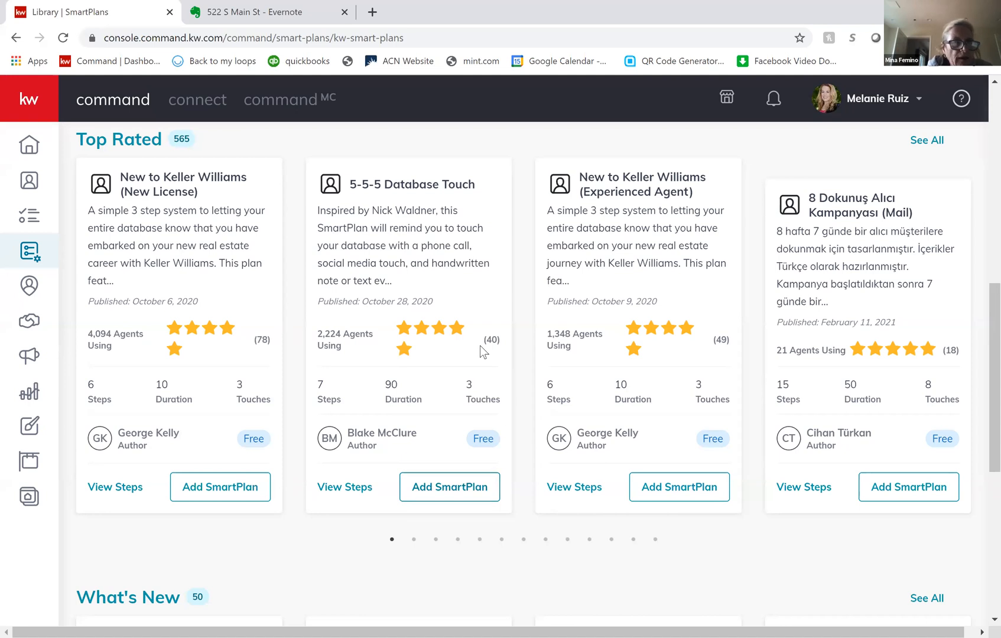
mouse_move(445, 252)
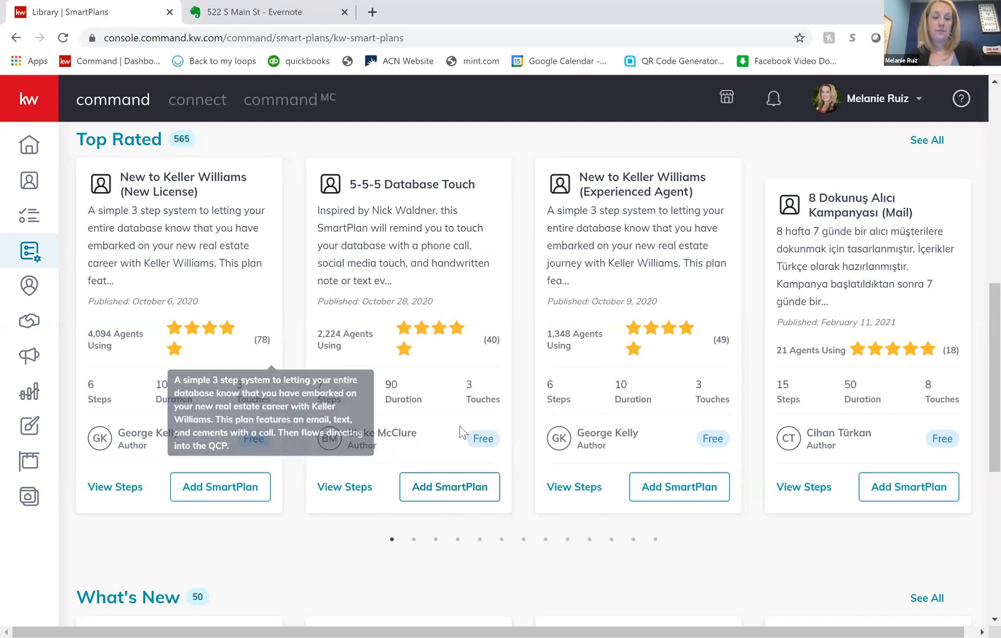
scroll(366, 216, "up", 8)
- Open Test Plan from My SmartPlans for editing and review its first Make a Call step and the available actions
left_click(272, 143)
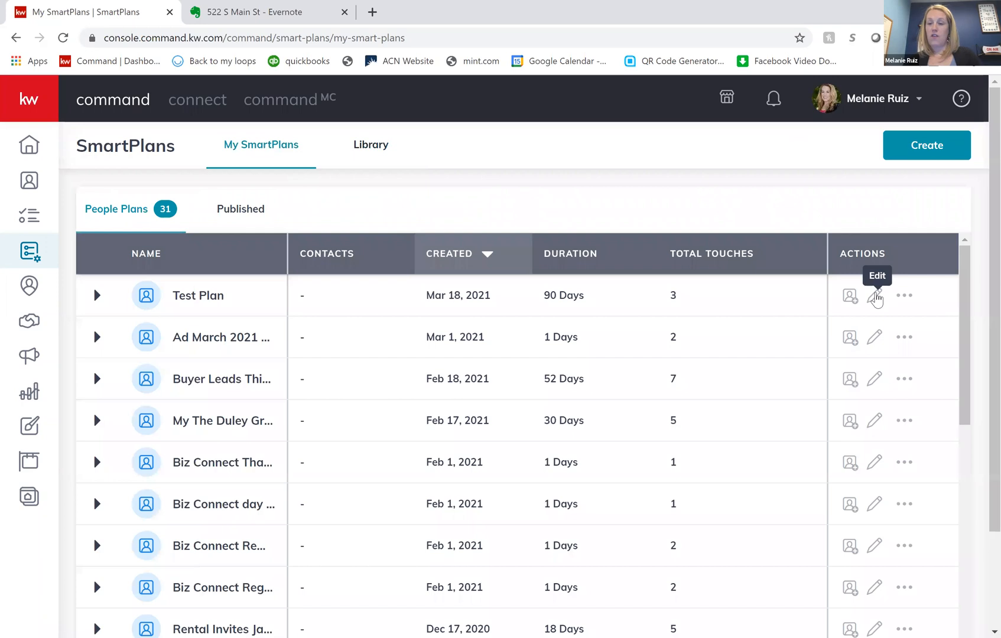
left_click(877, 298)
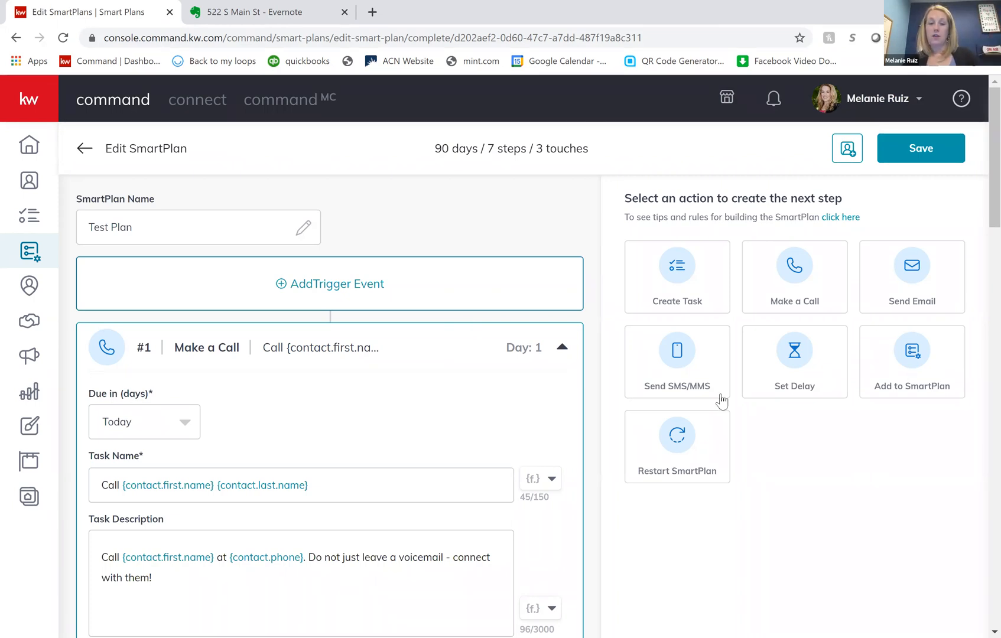
scroll(720, 384, "down", 1)
scroll(721, 401, "down", 2)
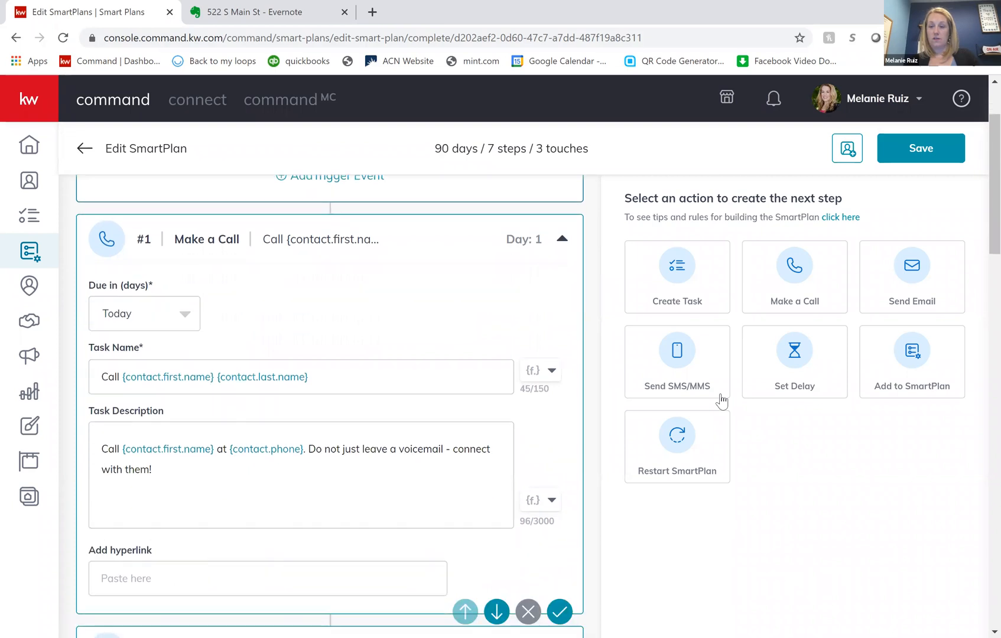
scroll(476, 375, "up", 4)
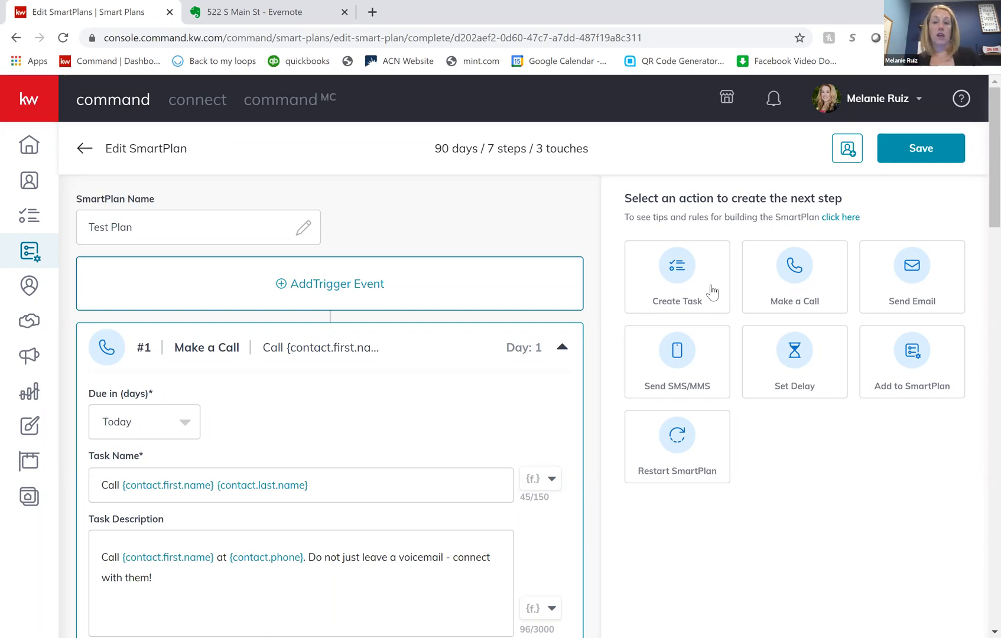
- Add a Make a Call step to Test Plan, placed before the Restart SmartPlan step, and check the end of the plan
left_click(797, 285)
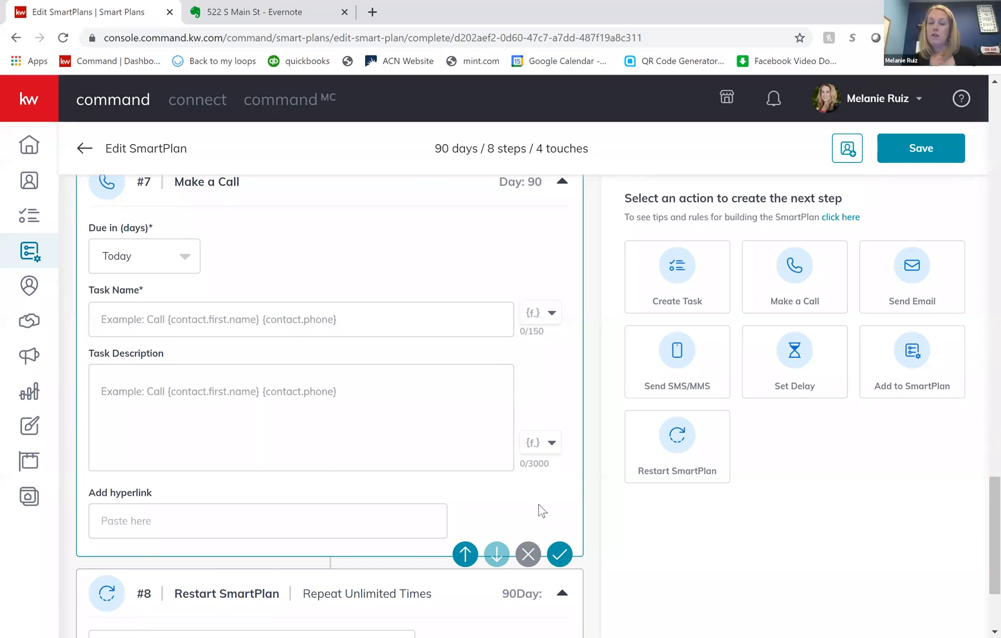
scroll(538, 505, "down", 3)
scroll(539, 505, "up", 2)
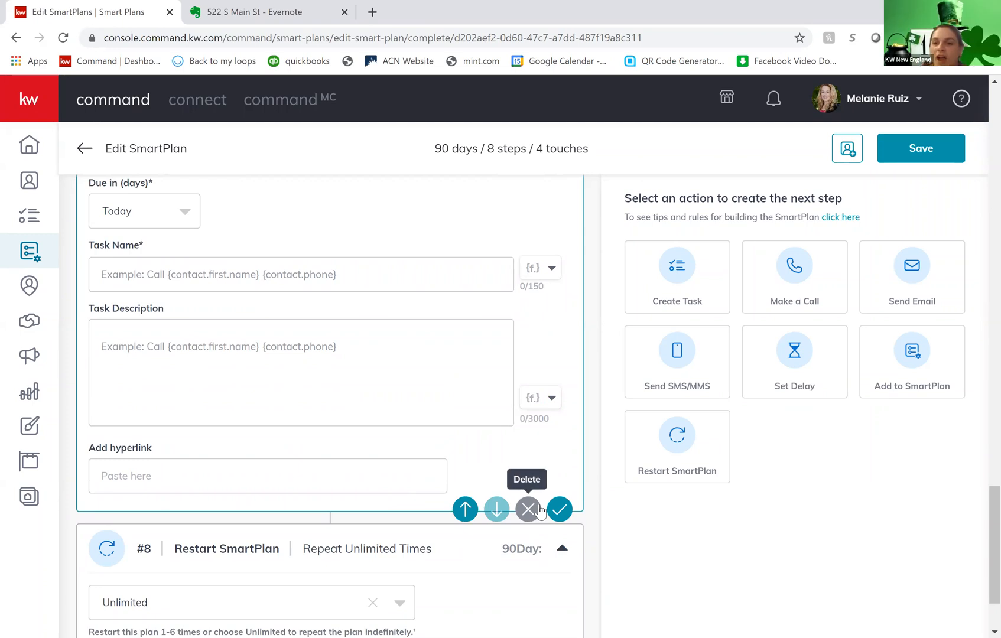
scroll(405, 482, "down", 2)
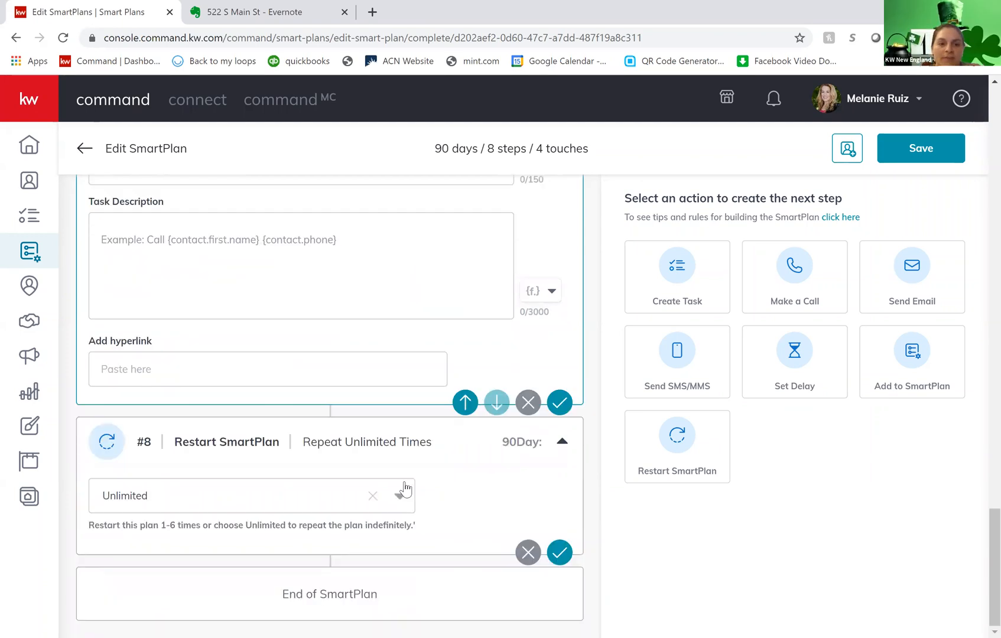
- Look back over Test Plan's delay and task steps, and add a Send Email step before the plan restarts
scroll(404, 488, "up", 15)
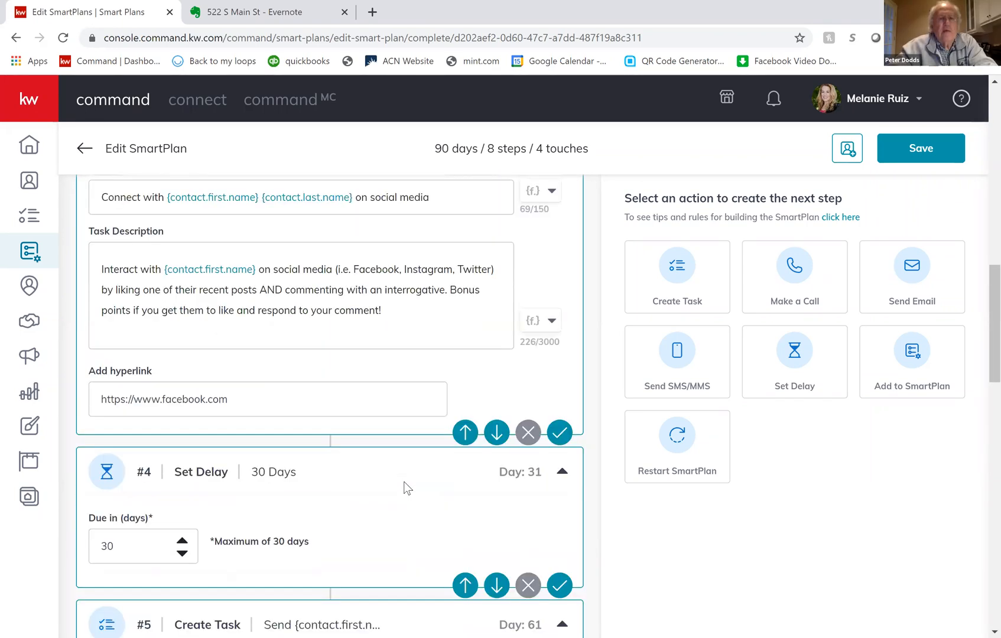
scroll(404, 488, "up", 15)
scroll(404, 488, "down", 9)
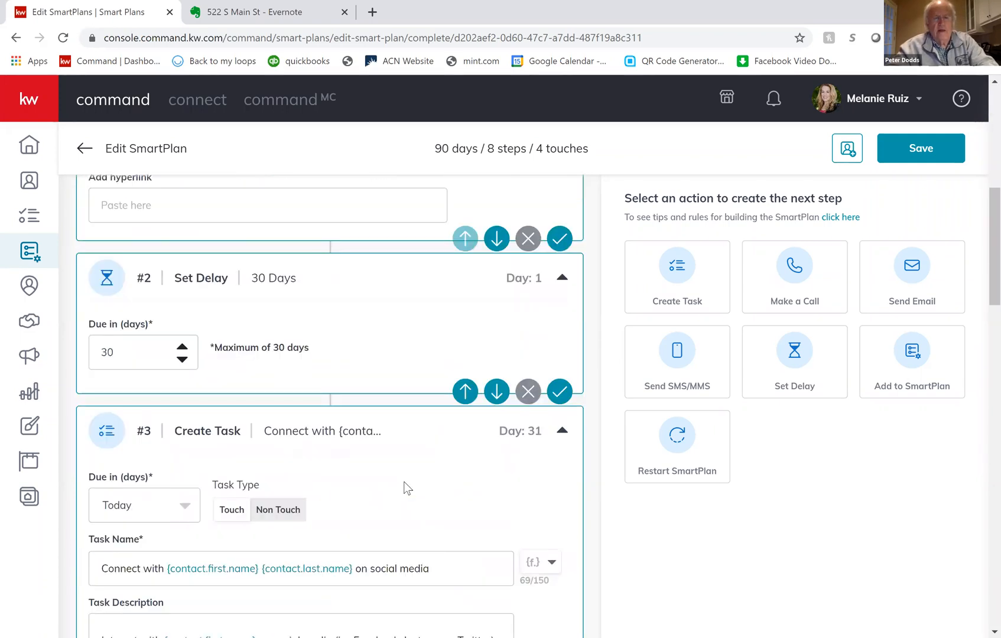
scroll(406, 487, "down", 10)
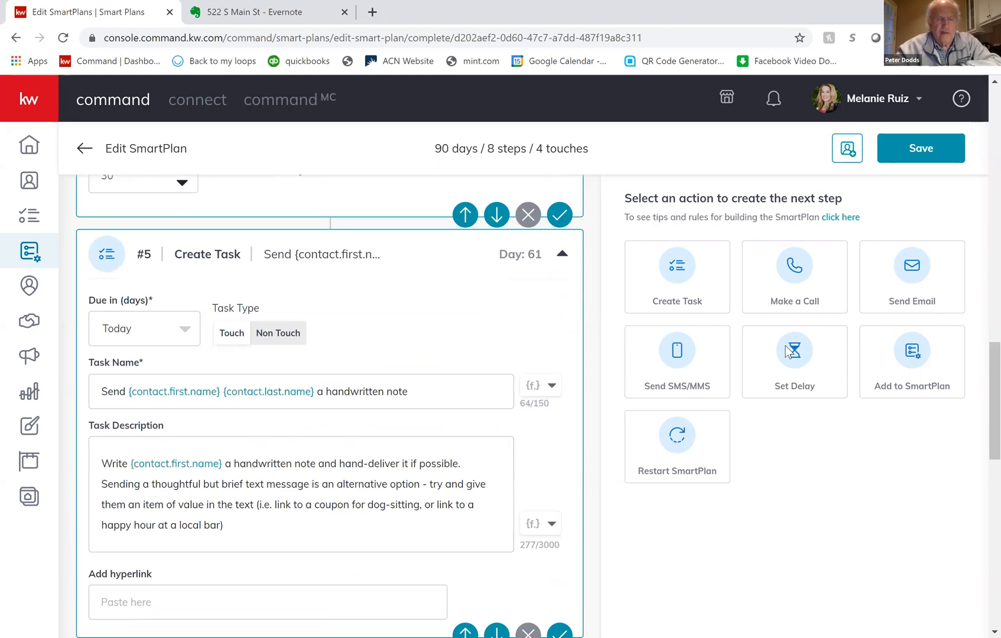
left_click(913, 287)
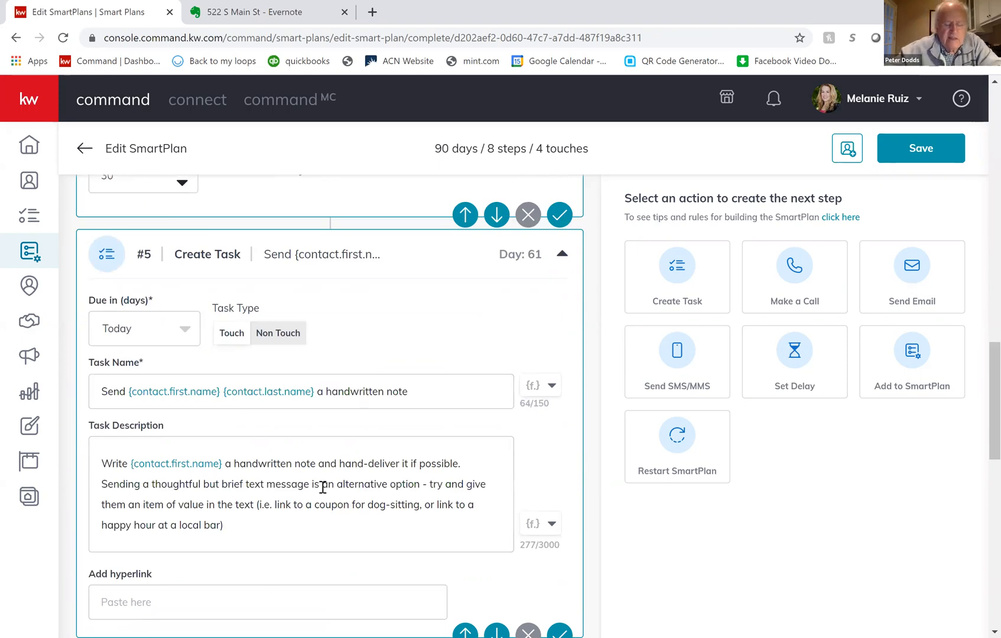
scroll(322, 487, "up", 4)
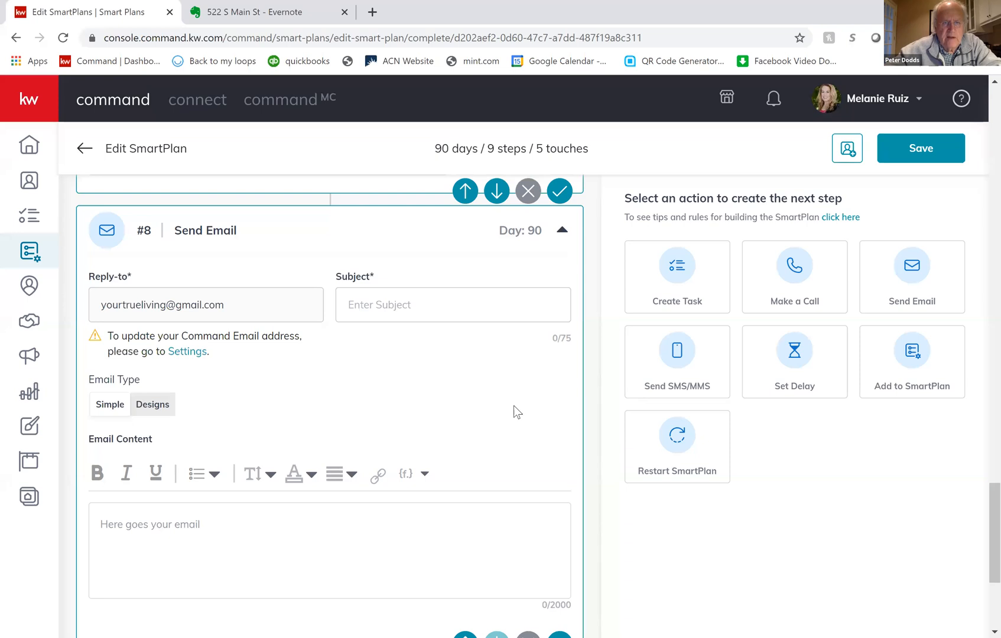
- Try to leave Test Plan for the SmartPlans overview, and return to the editor without discarding the changes
scroll(550, 345, "down", 4)
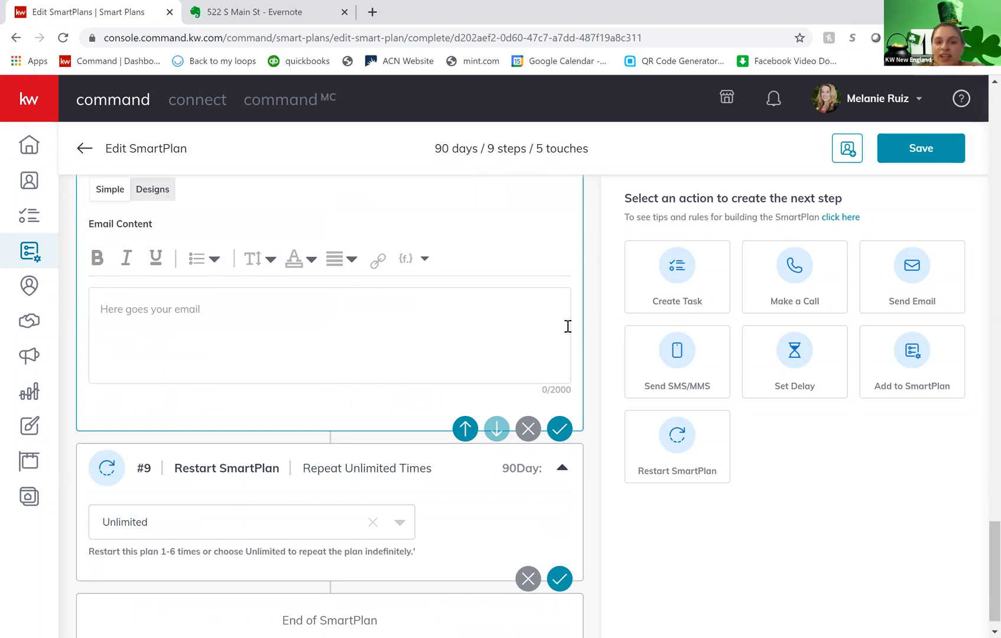
scroll(346, 304, "up", 20)
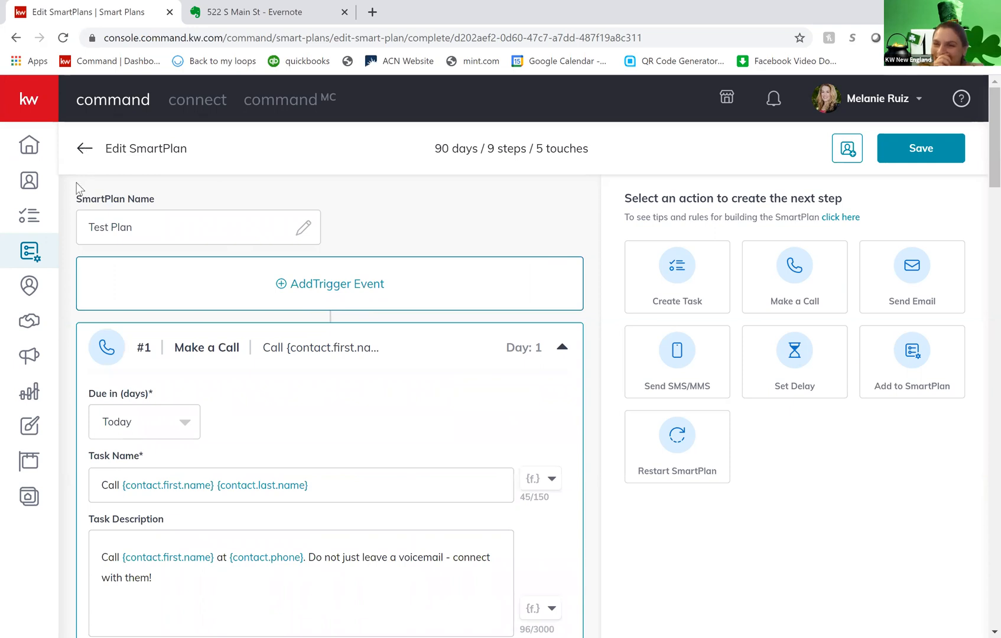
left_click(40, 254)
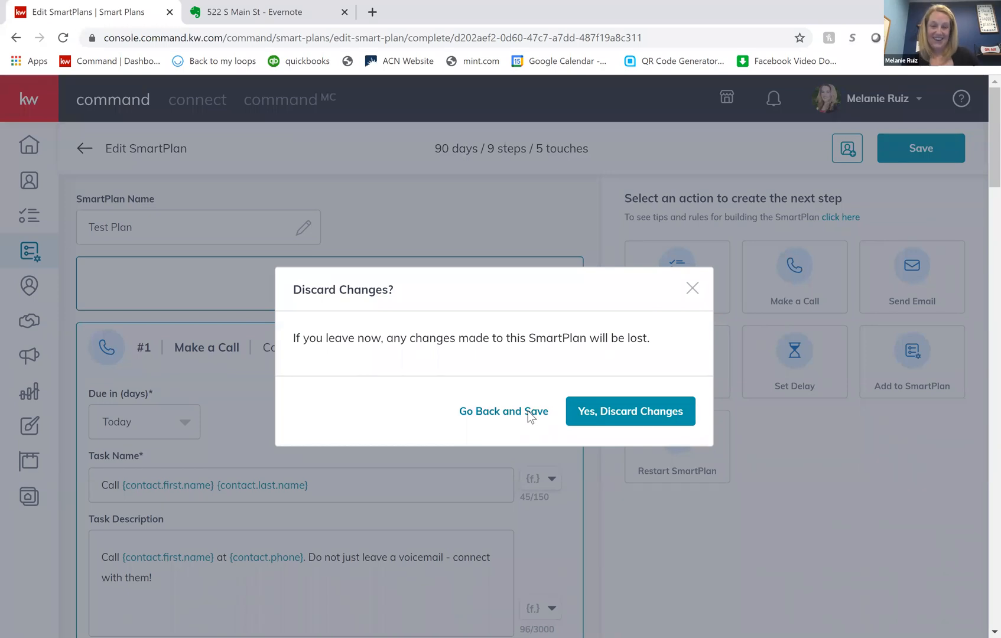
left_click(518, 417)
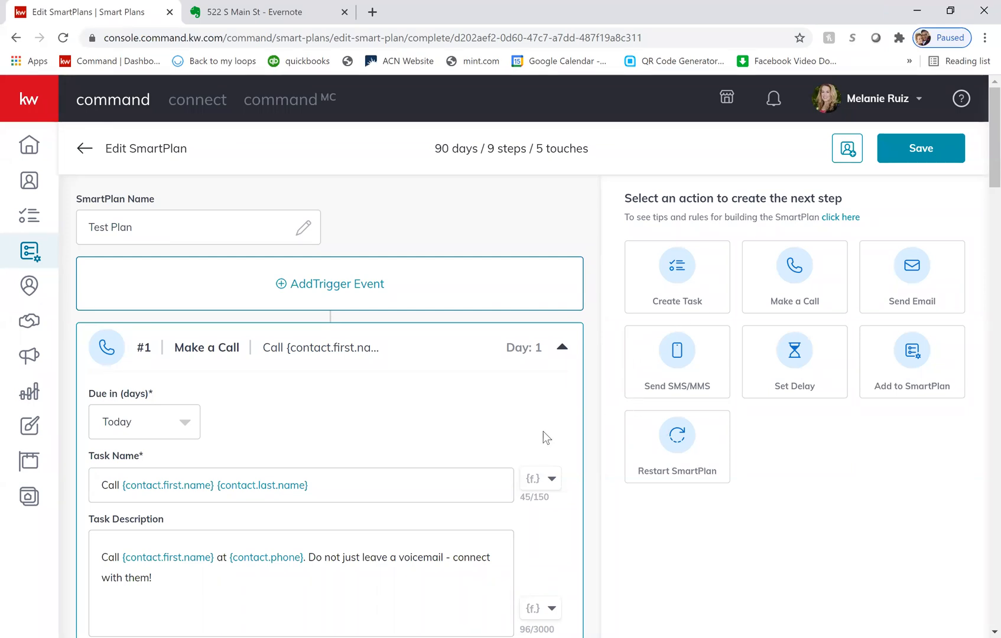
- Review Test Plan's whole sequence of call, delay, task and email steps, from the first Make a Call through Restart SmartPlan
scroll(542, 432, "down", 3)
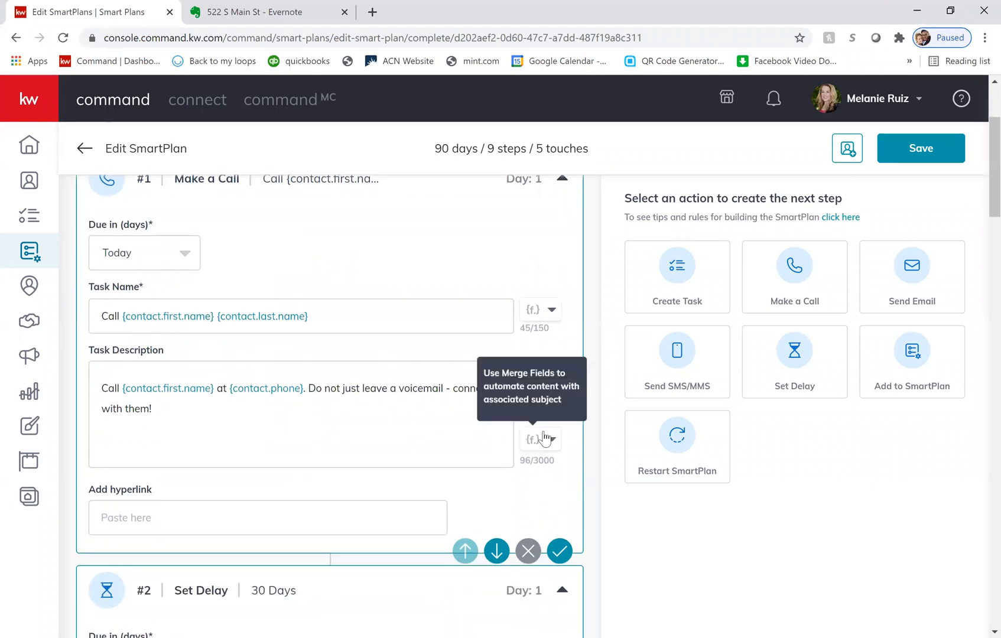
scroll(544, 438, "down", 2)
scroll(542, 431, "down", 3)
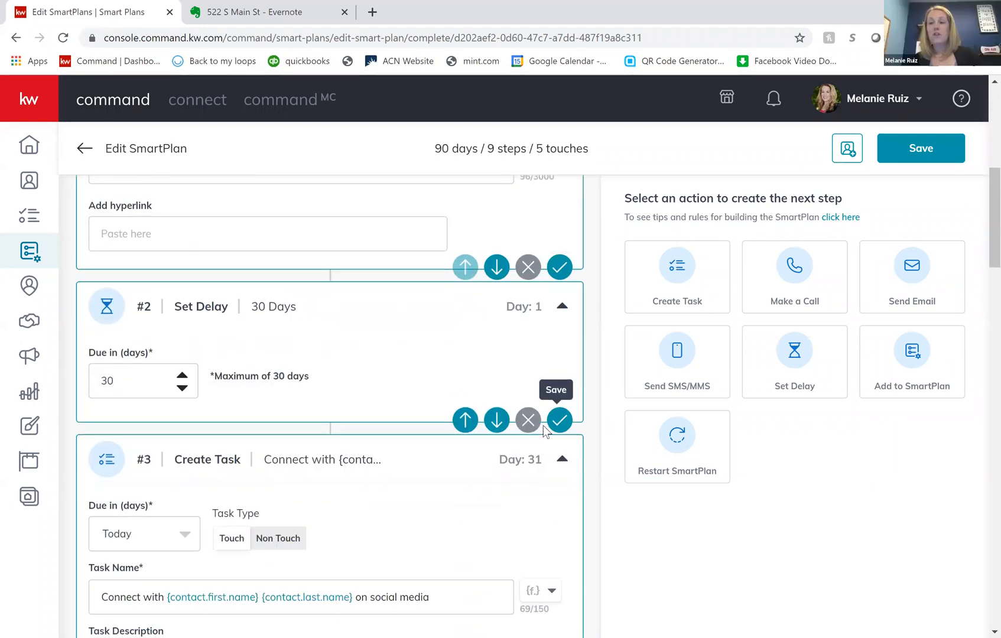
scroll(533, 494, "down", 13)
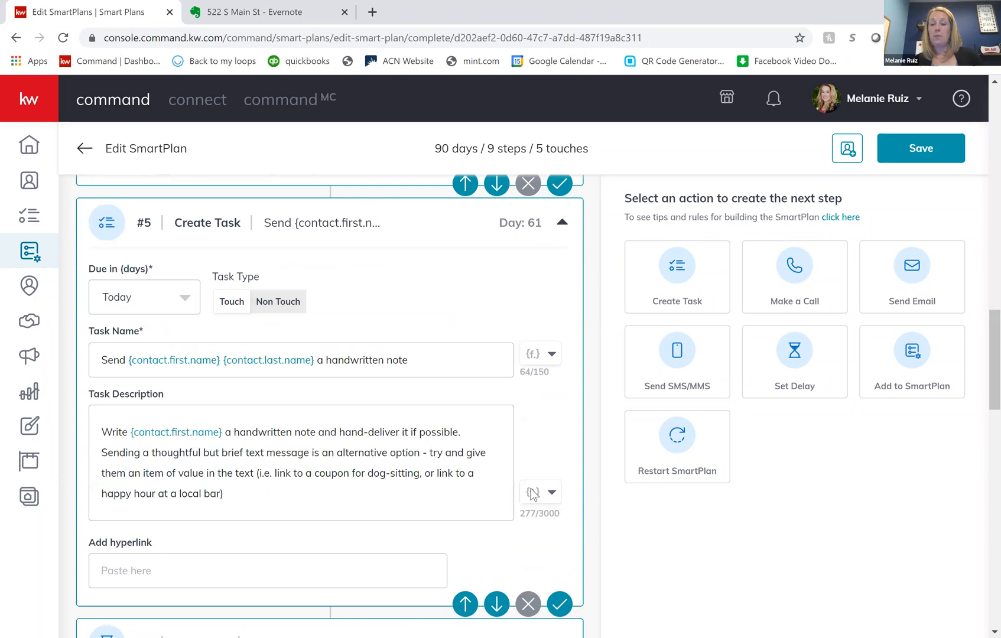
scroll(533, 494, "down", 15)
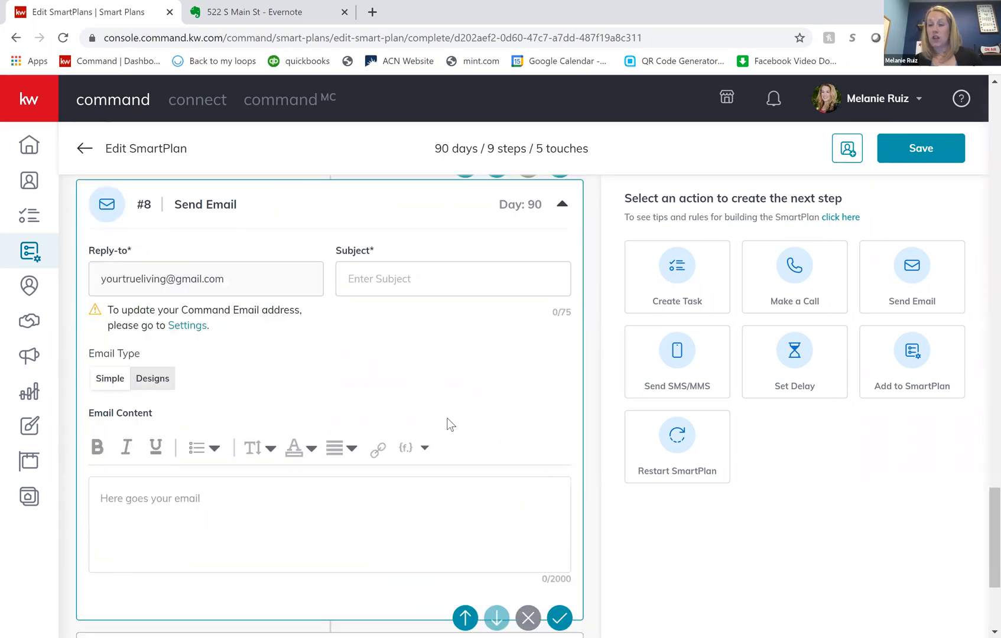
scroll(447, 423, "down", 4)
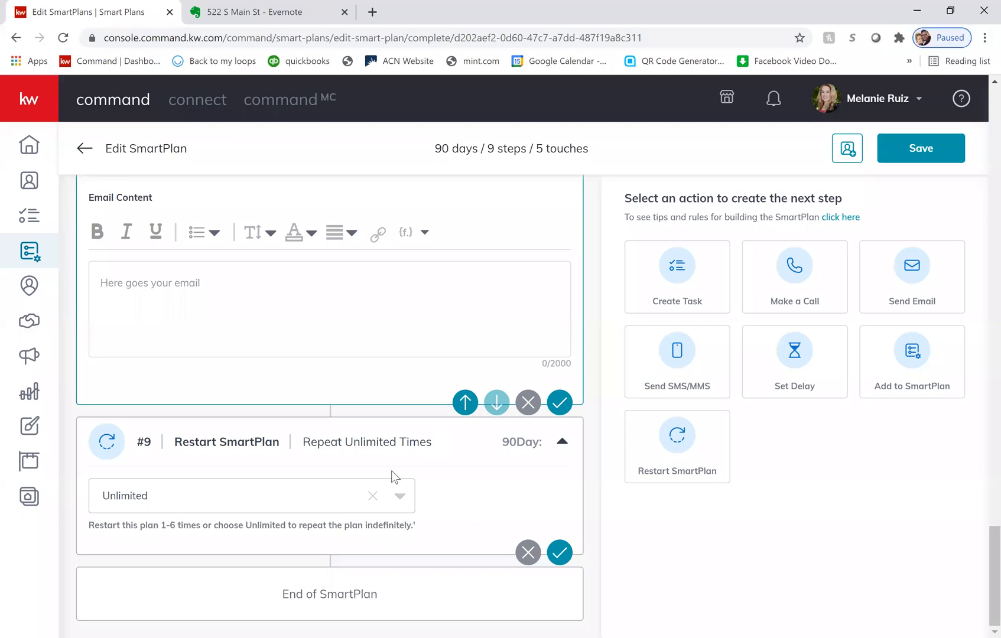
scroll(392, 471, "up", 2)
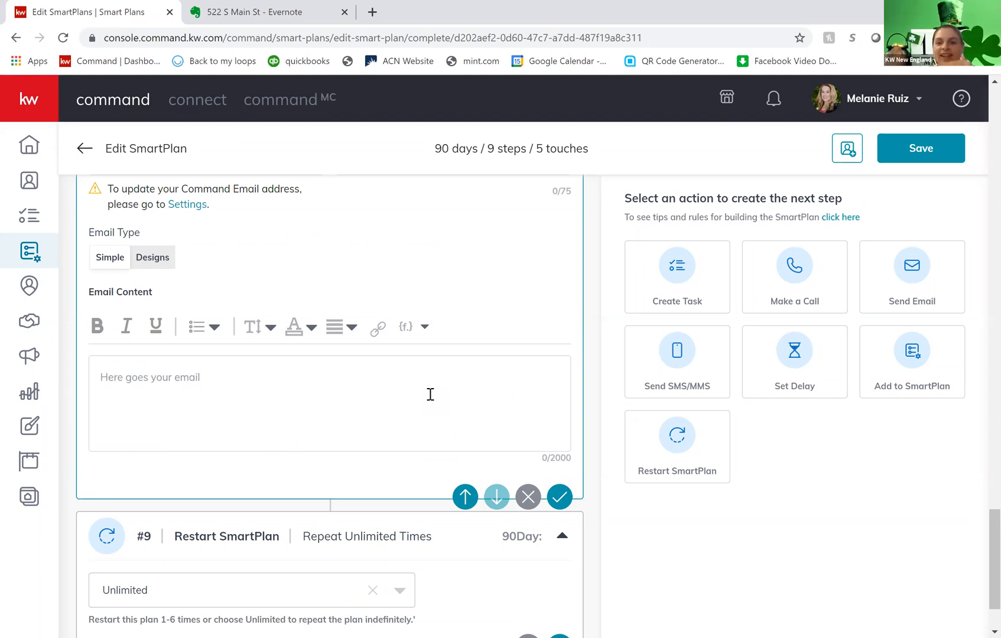
scroll(430, 394, "up", 5)
scroll(430, 394, "up", 10)
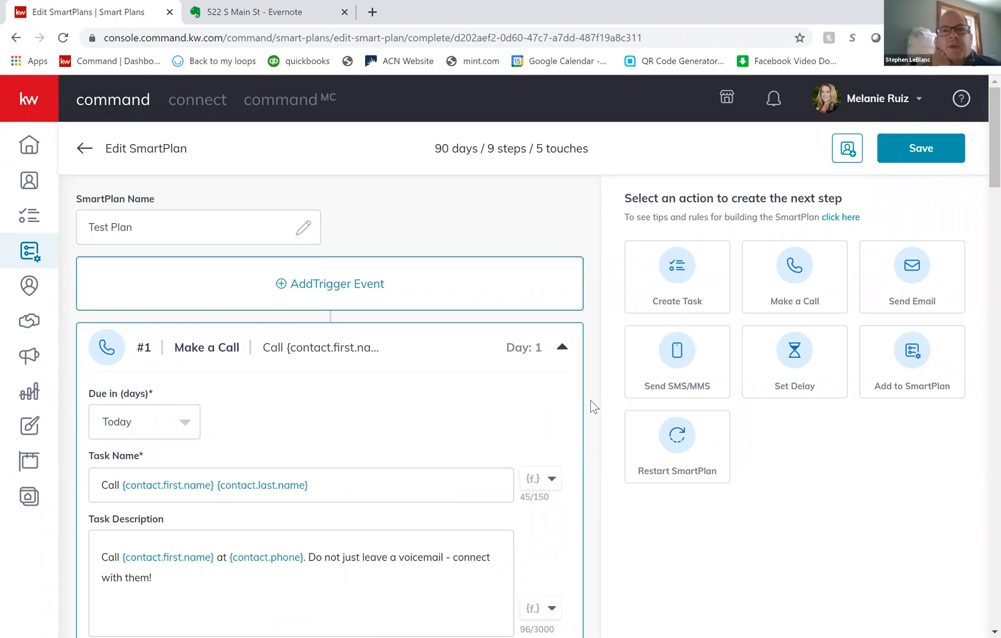
scroll(590, 400, "down", 1)
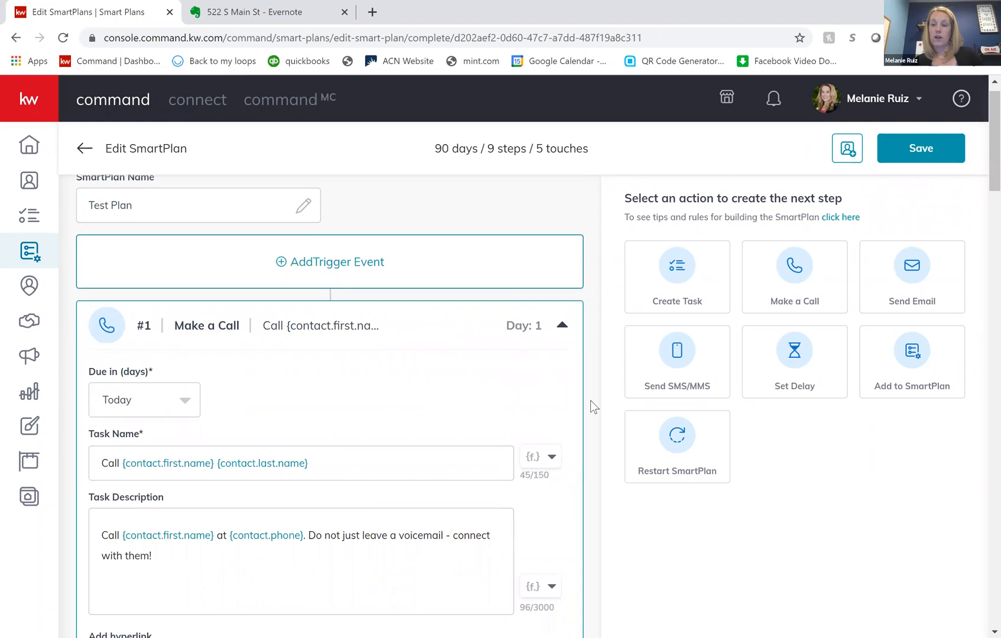
scroll(590, 401, "down", 10)
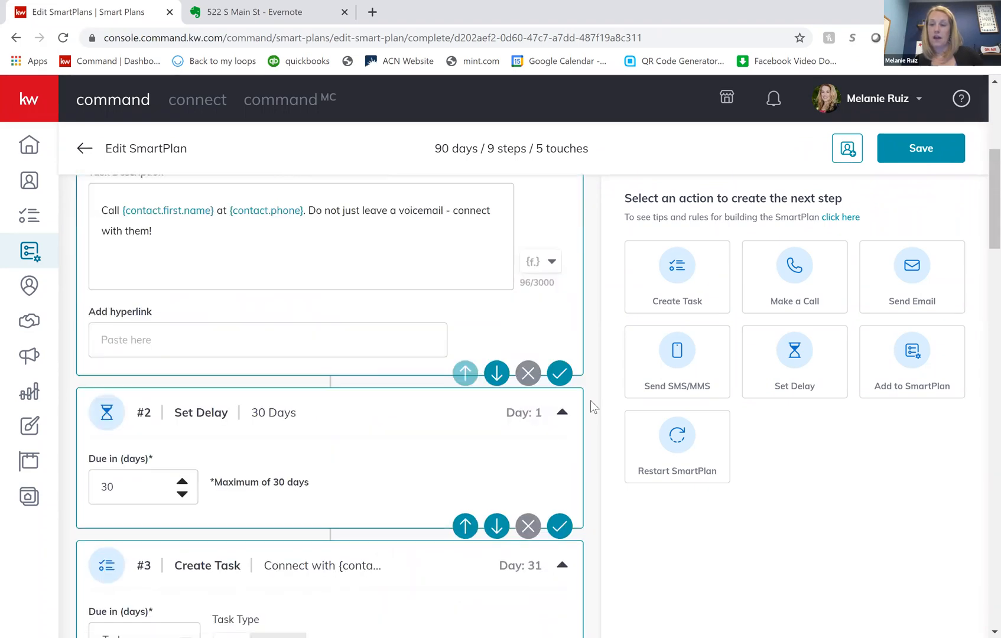
scroll(590, 400, "down", 20)
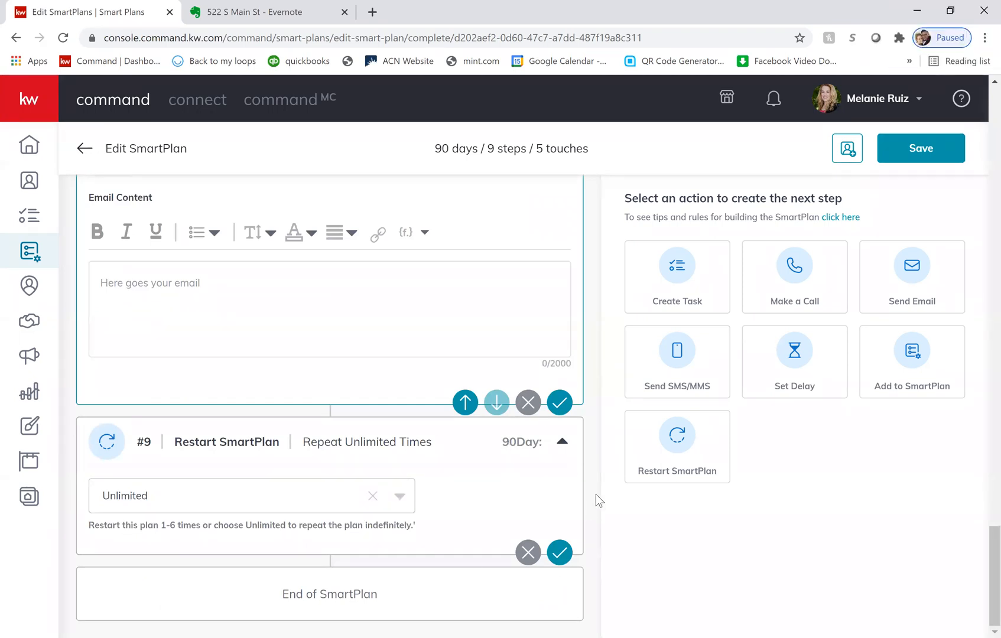
scroll(596, 494, "up", 15)
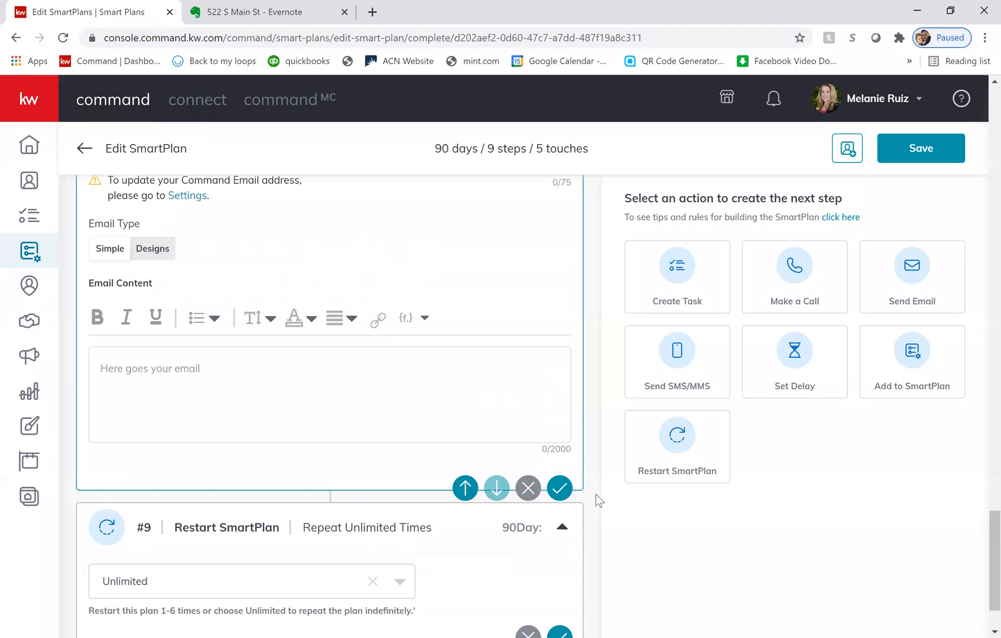
scroll(596, 493, "up", 8)
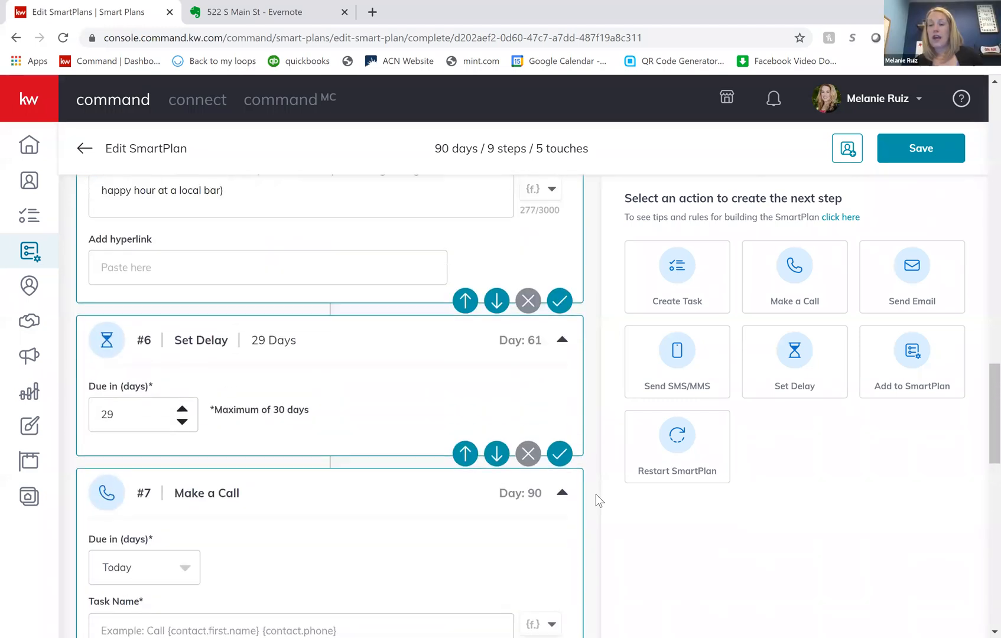
scroll(595, 494, "up", 10)
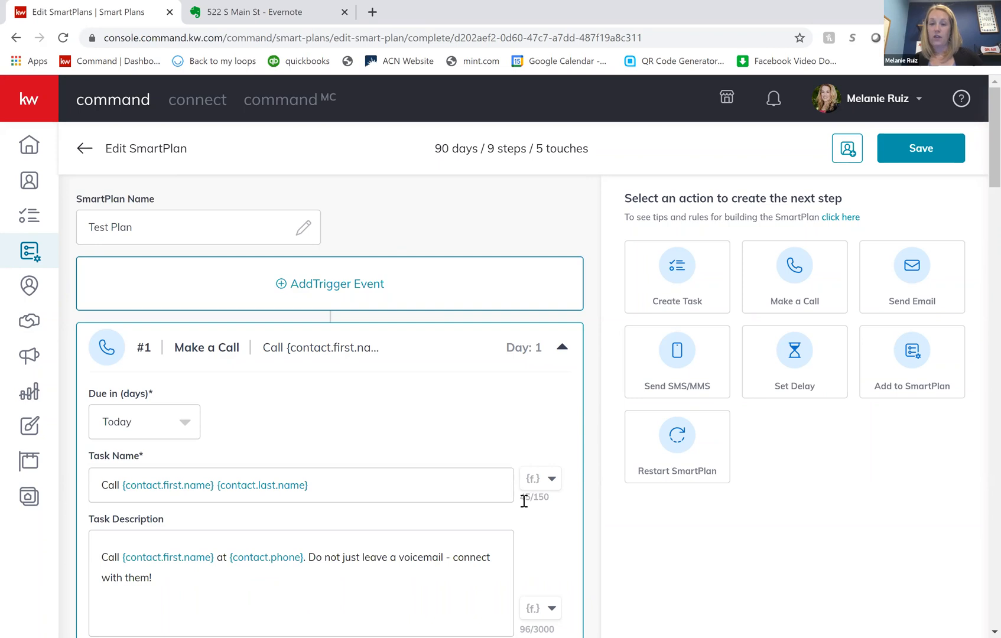
- Examine the first Make a Call step's task name and description, and view the merge fields available for the task name
scroll(543, 490, "down", 2)
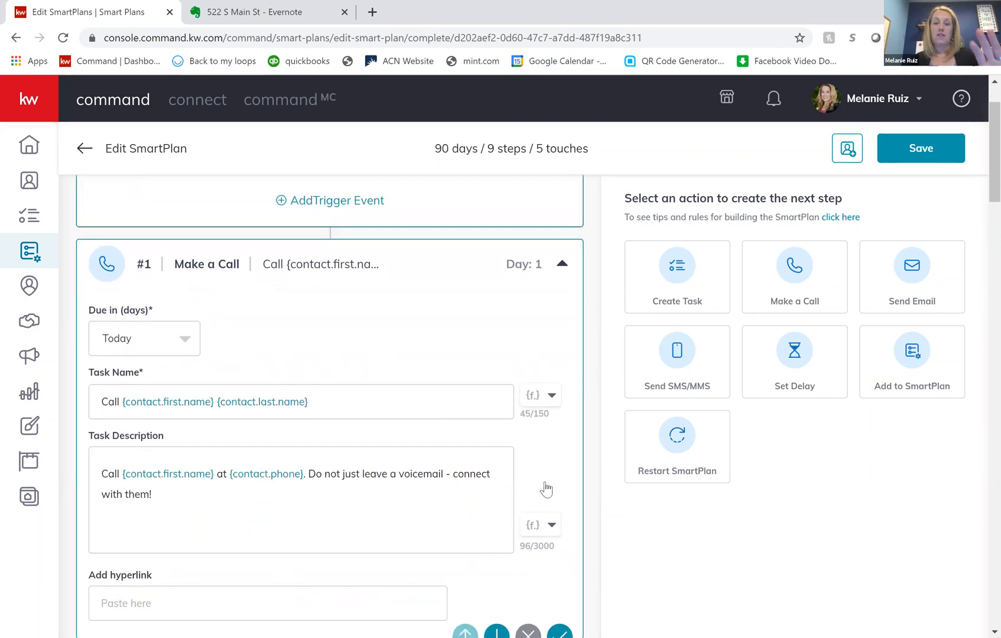
scroll(435, 250, "down", 1)
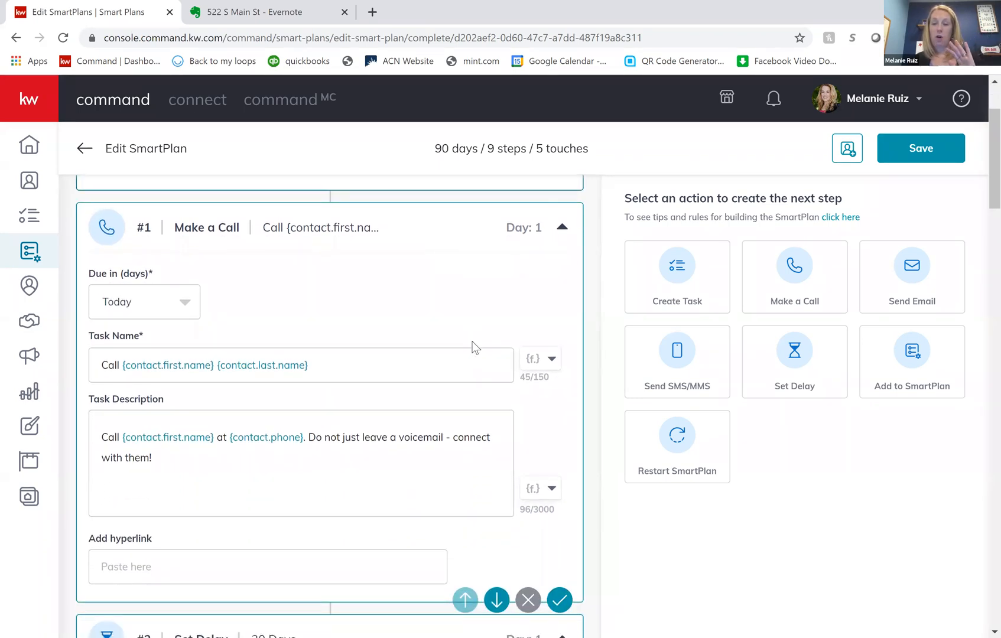
scroll(473, 347, "down", 1)
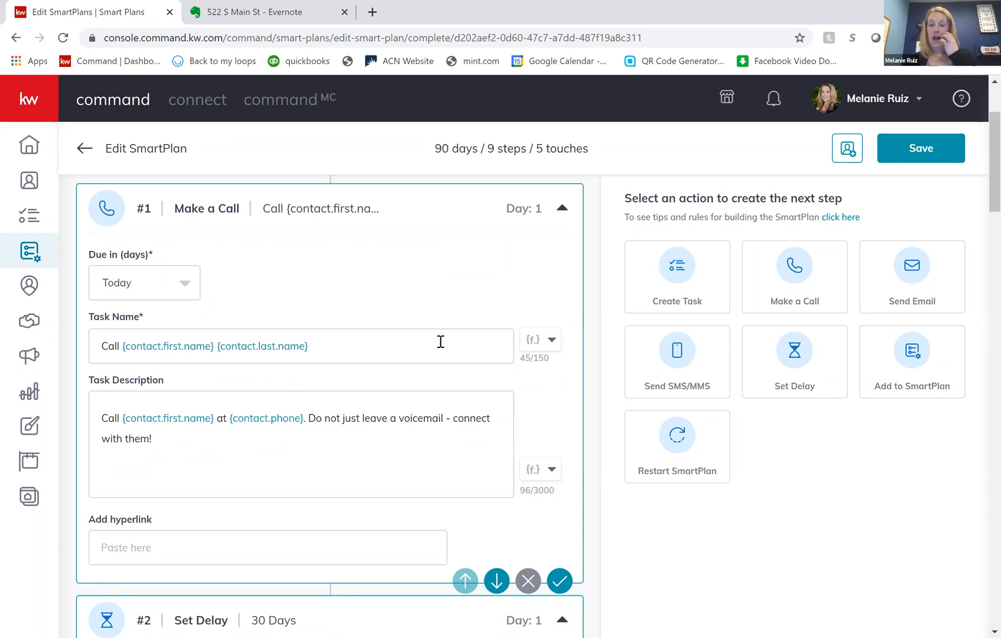
scroll(470, 319, "up", 2)
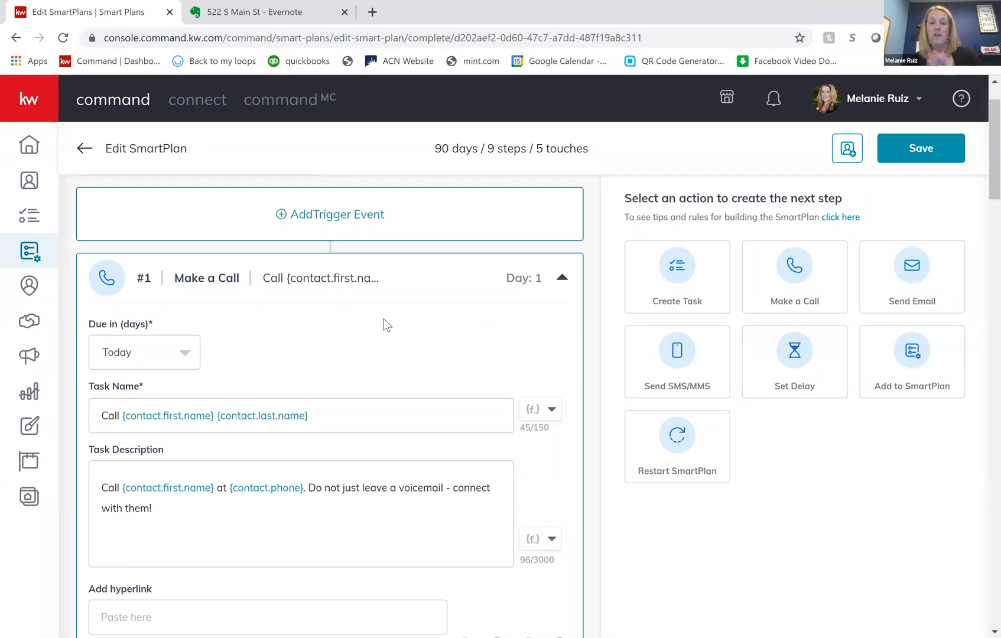
scroll(336, 347, "down", 1)
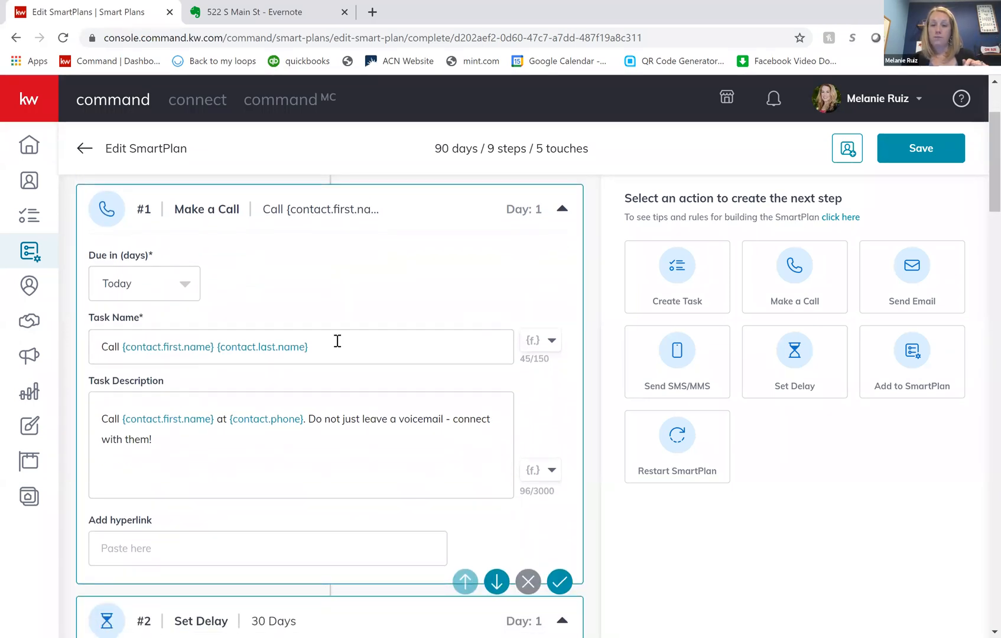
left_click(244, 348)
left_click(369, 348)
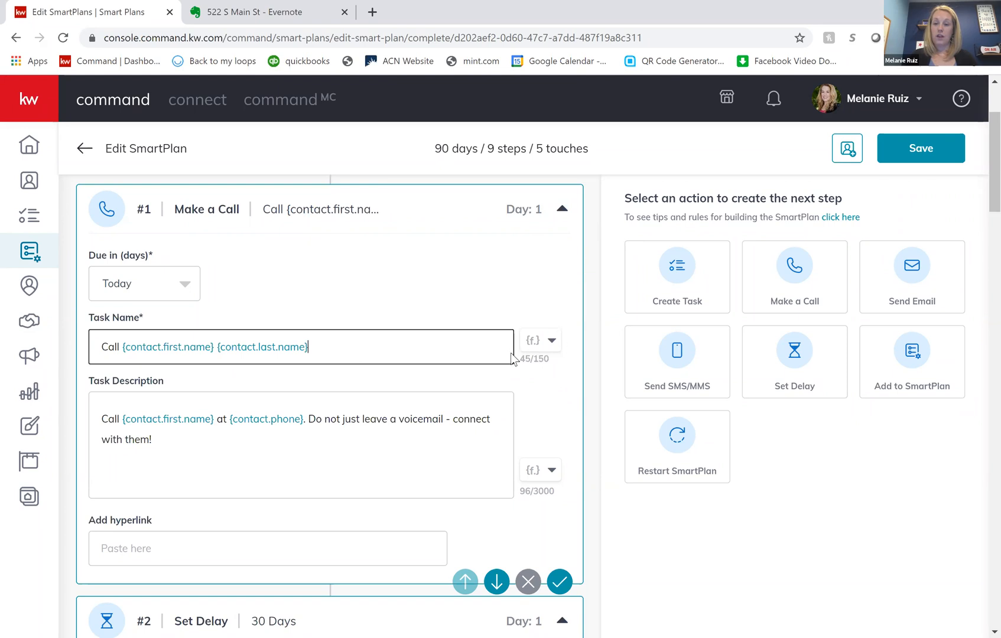
left_click(552, 343)
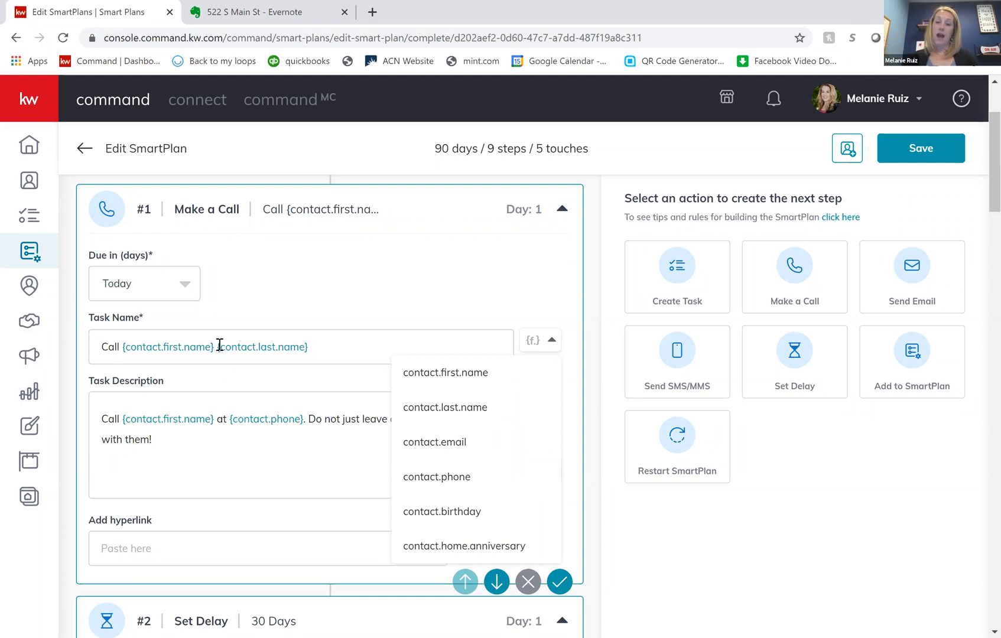
left_click(341, 355)
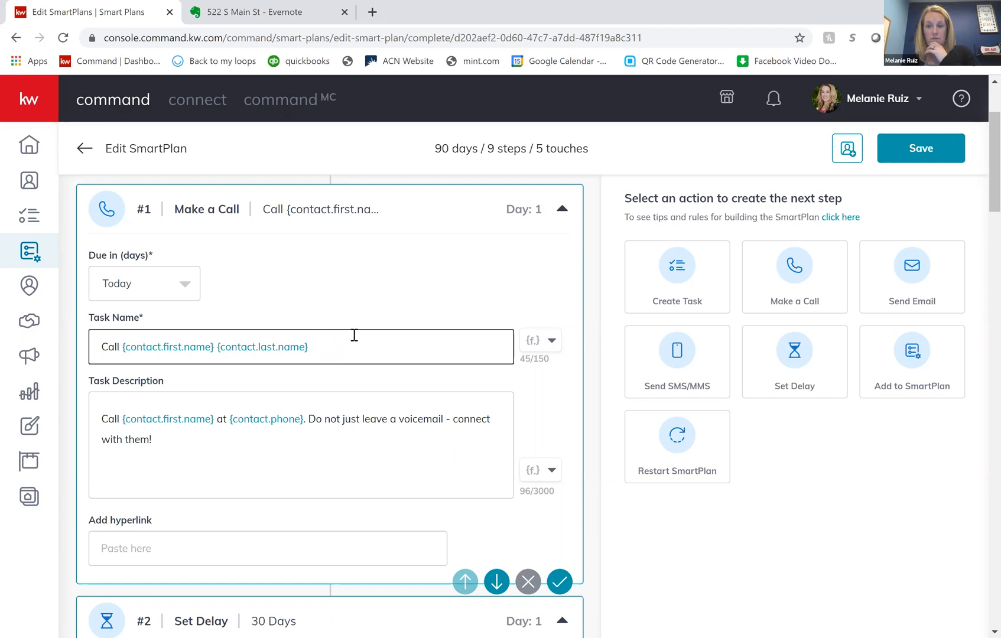
left_click(547, 347)
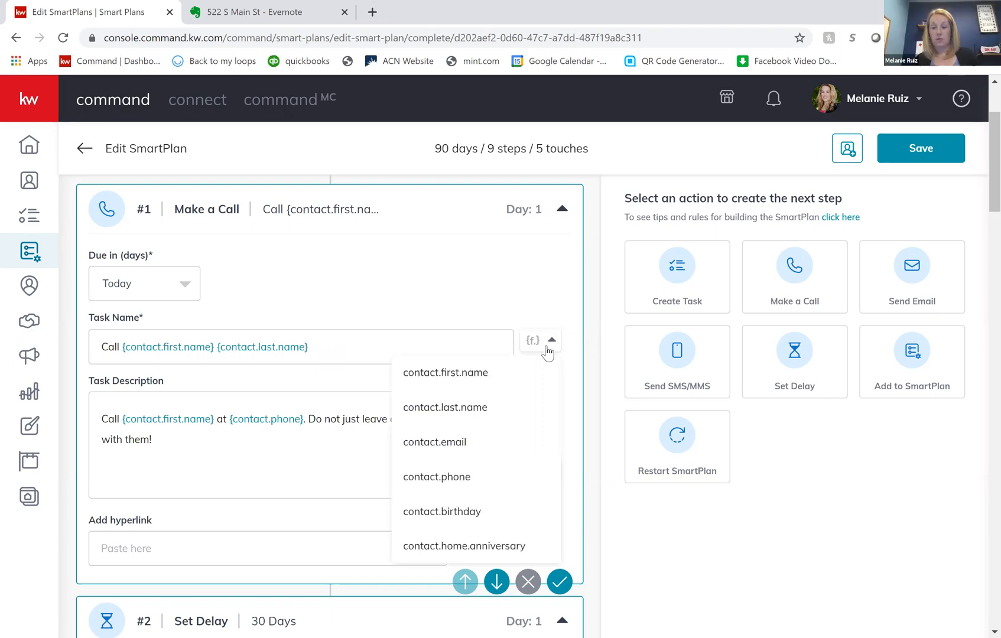
scroll(422, 347, "down", 2)
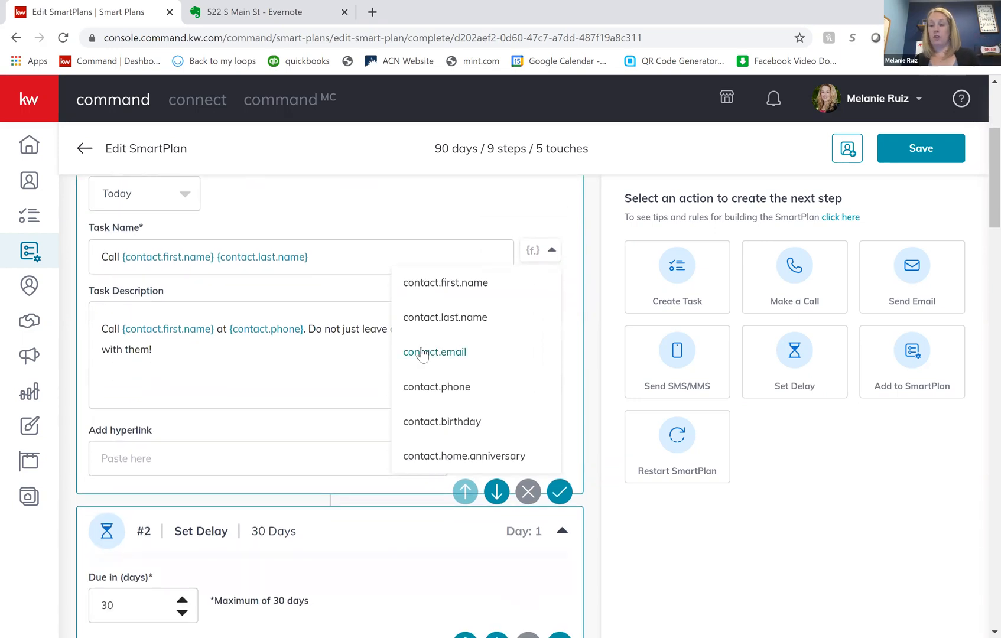
left_click(372, 256)
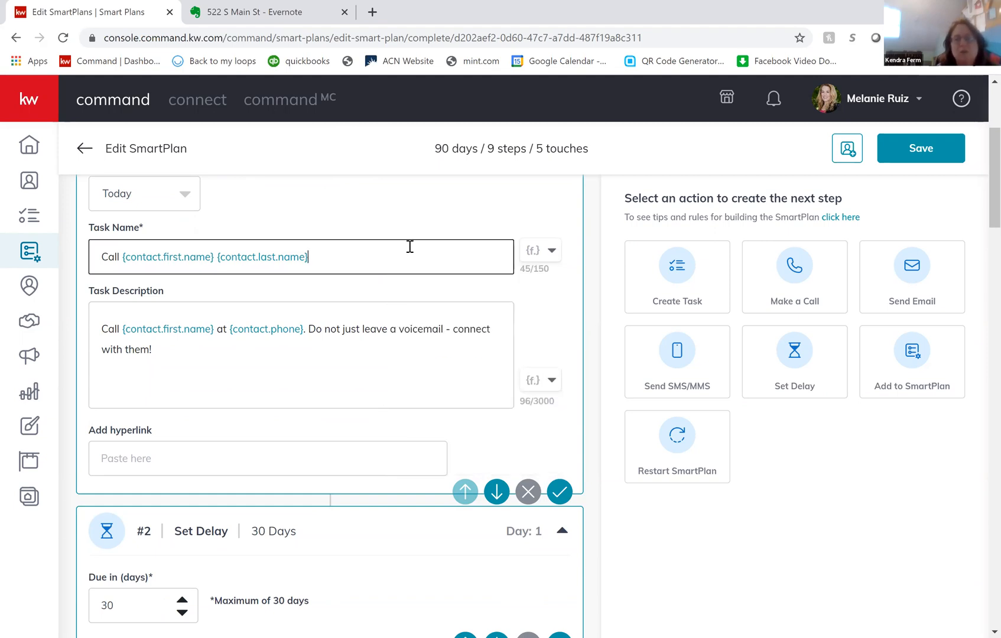
scroll(410, 251, "up", 1)
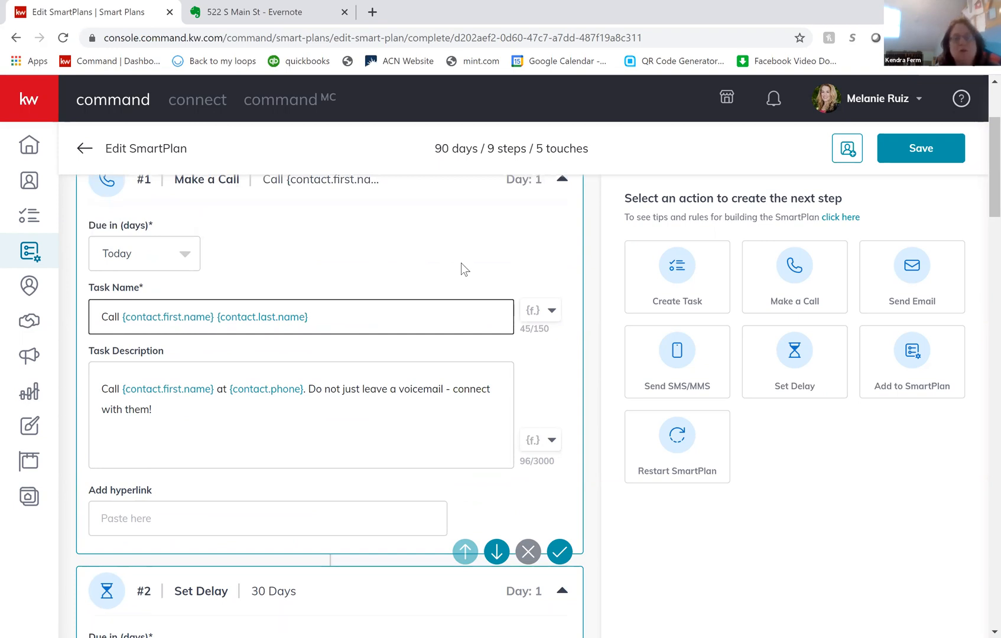
scroll(374, 258, "up", 1)
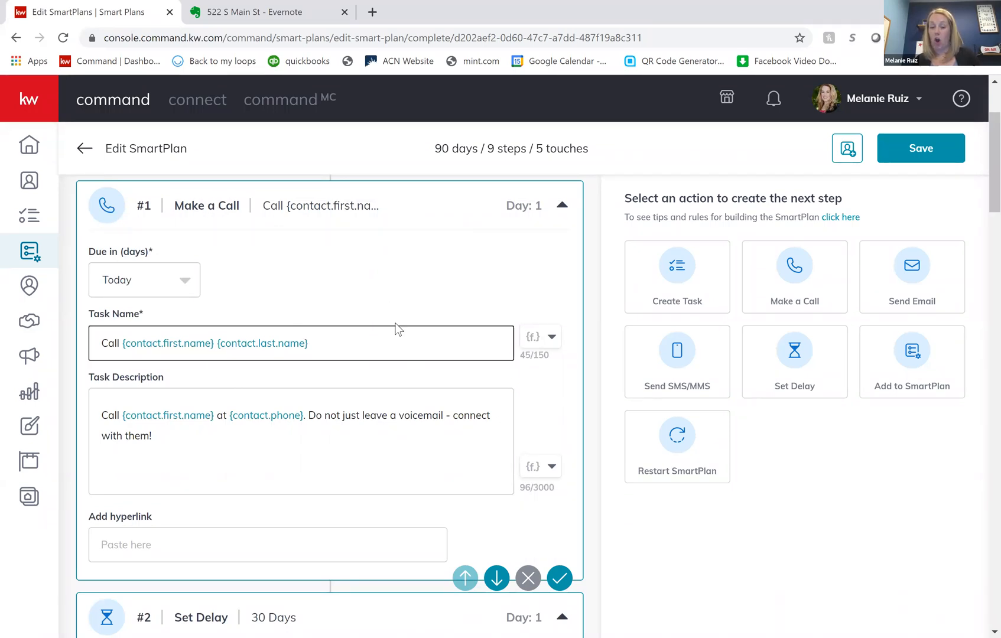
- Look through Test Plan's delay, task and call steps down to the blank Send Email step
scroll(397, 329, "down", 2)
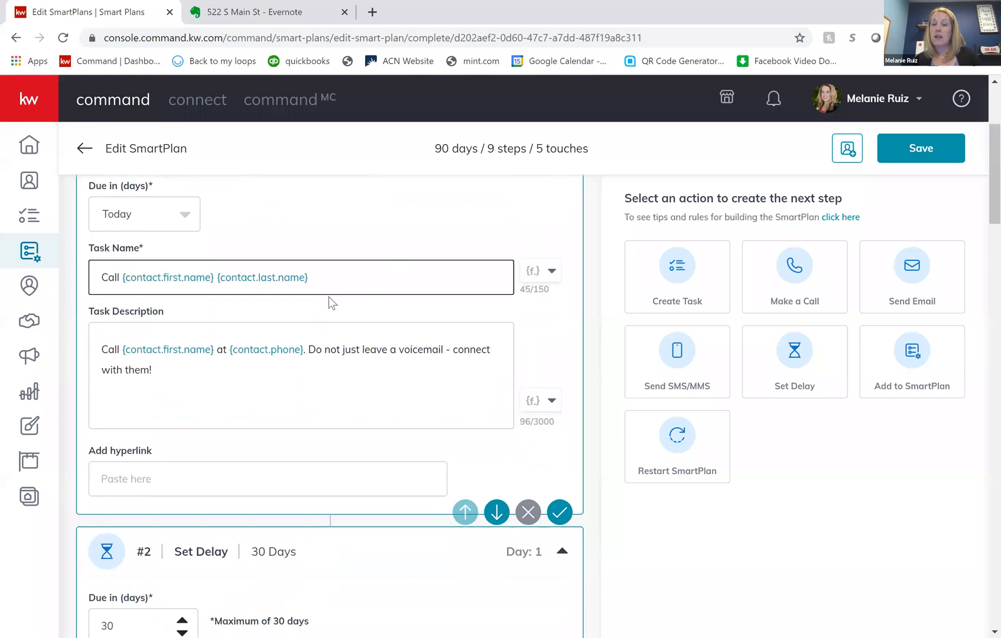
scroll(354, 518, "down", 12)
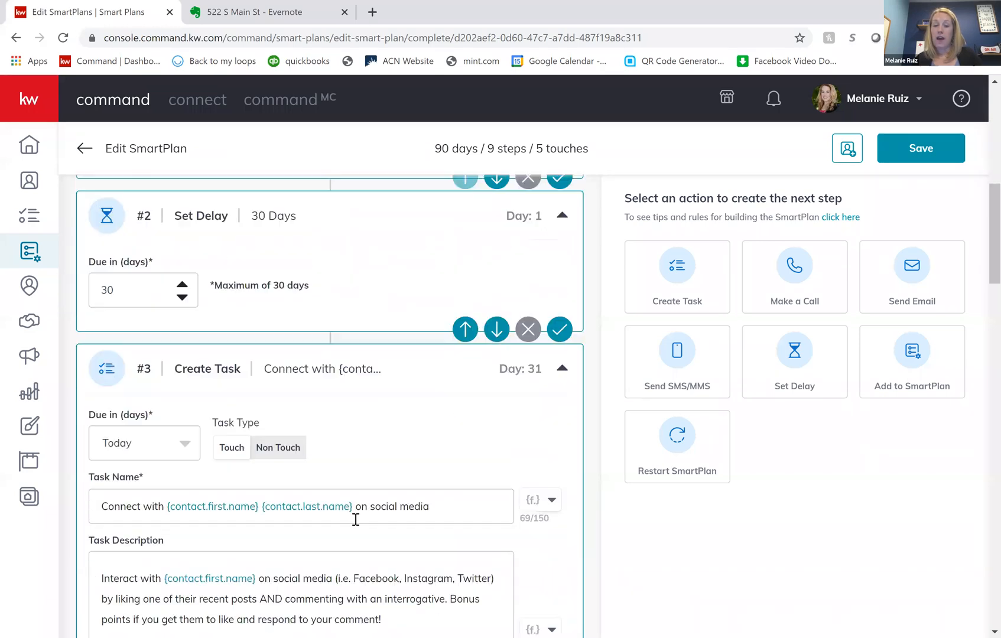
scroll(355, 518, "down", 8)
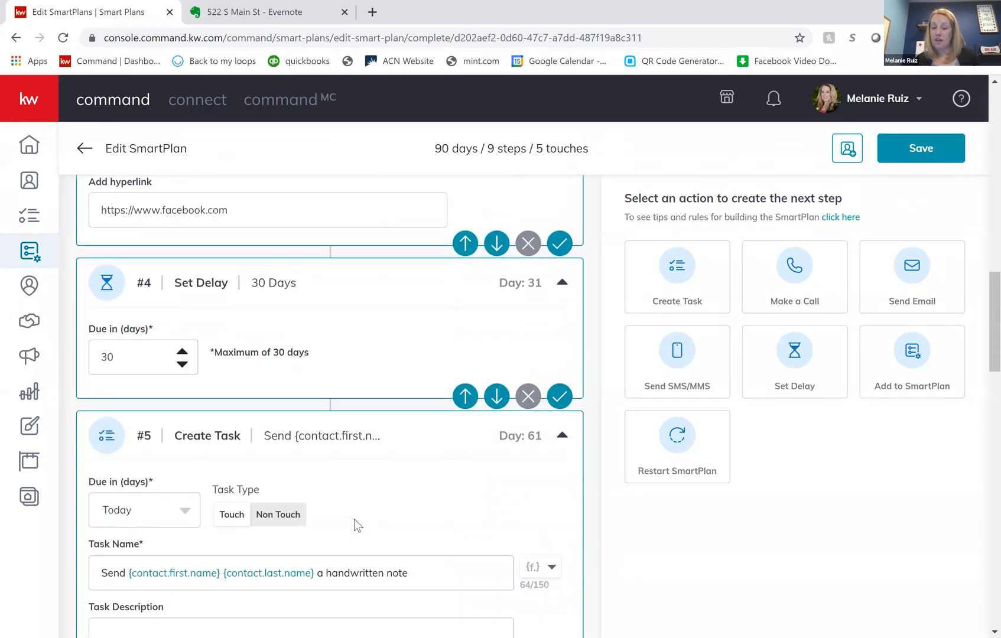
scroll(355, 518, "down", 13)
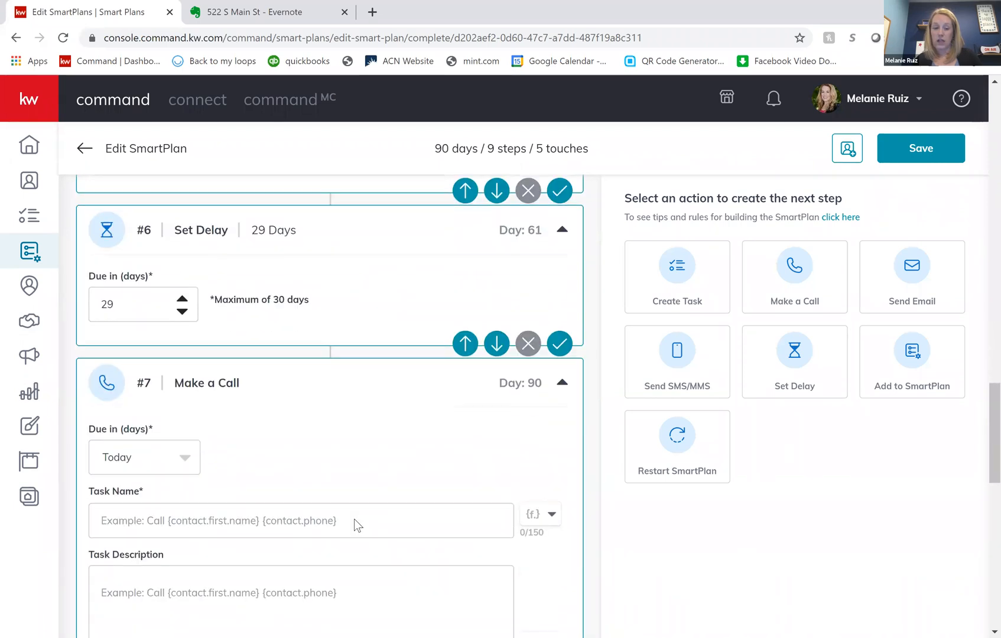
scroll(355, 520, "down", 3)
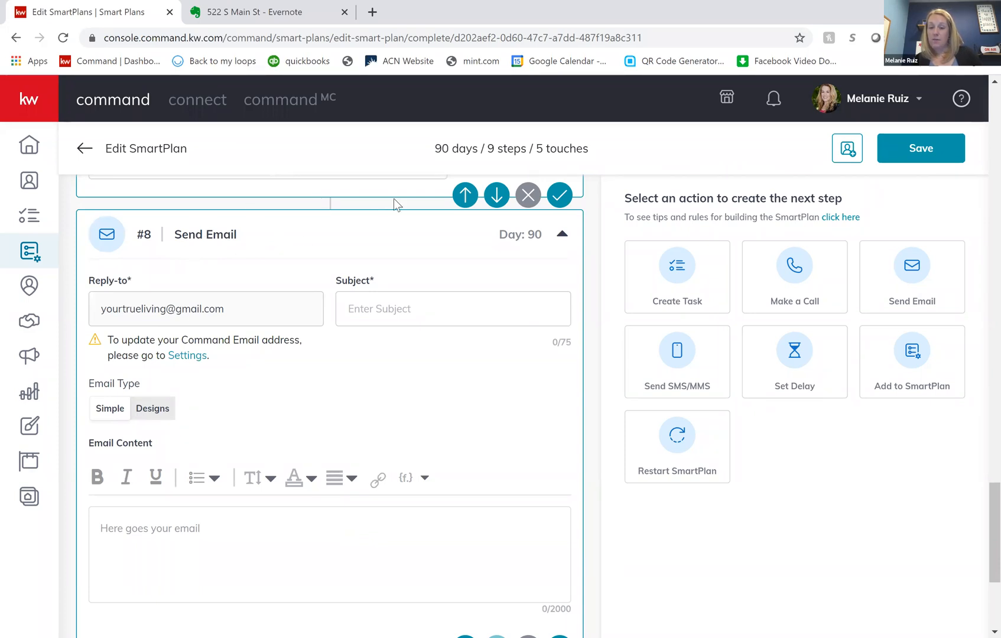
- Examine the blank Send Email step's reply-to, subject, email type and content fields
left_click(380, 311)
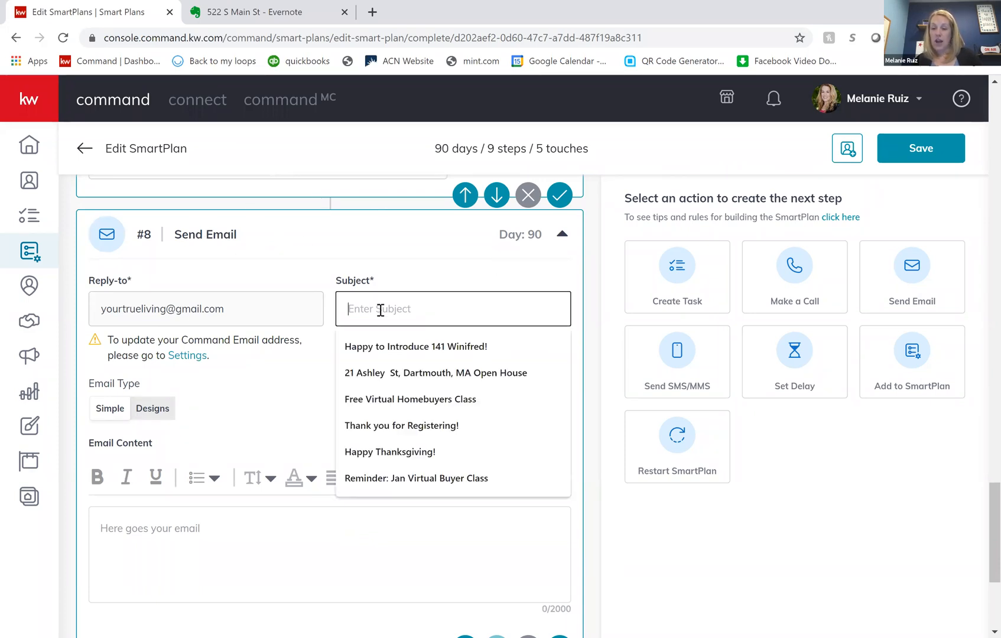
left_click(204, 526)
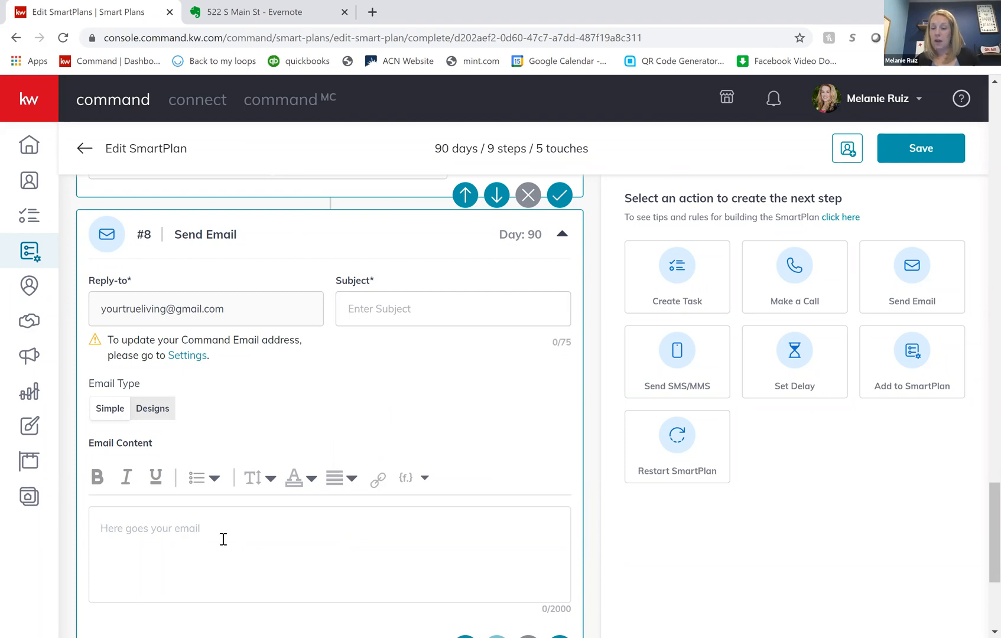
scroll(250, 534, "down", 1)
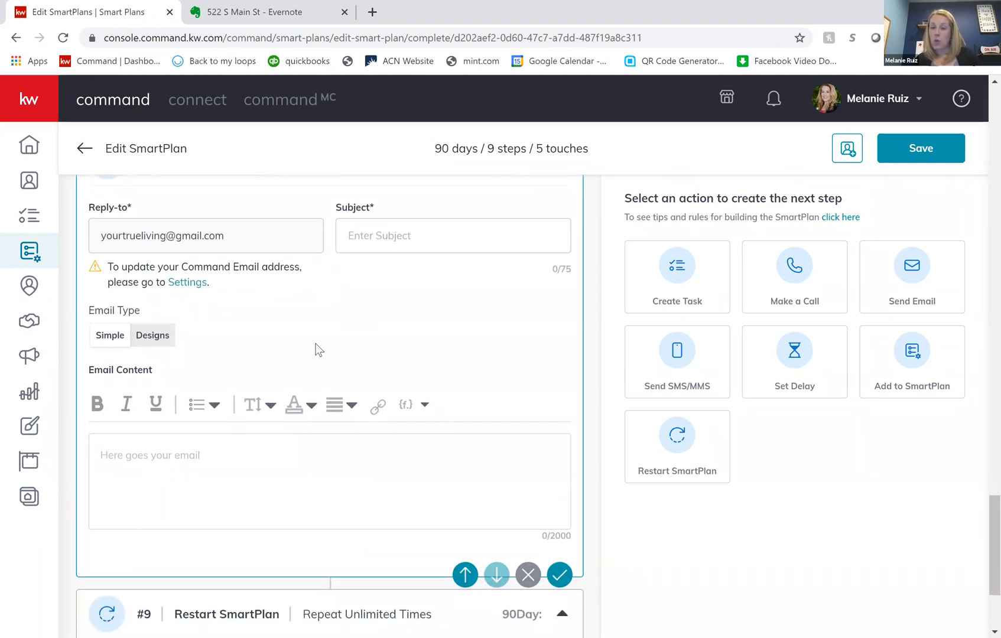
scroll(318, 349, "up", 1)
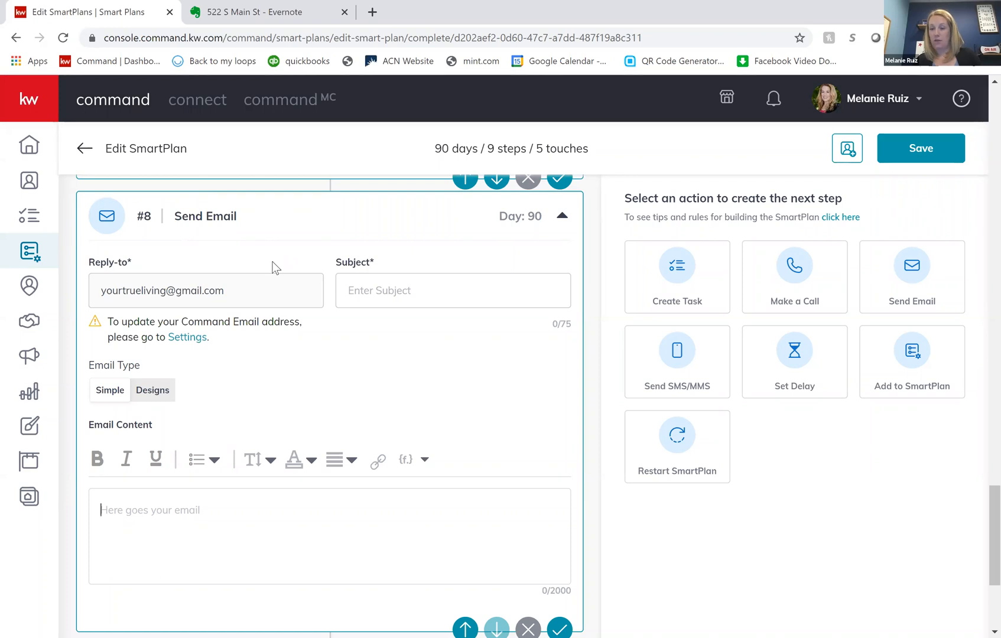
- Go back to the start of Test Plan and review the first Make a Call step's due date, task name and description
scroll(274, 267, "up", 15)
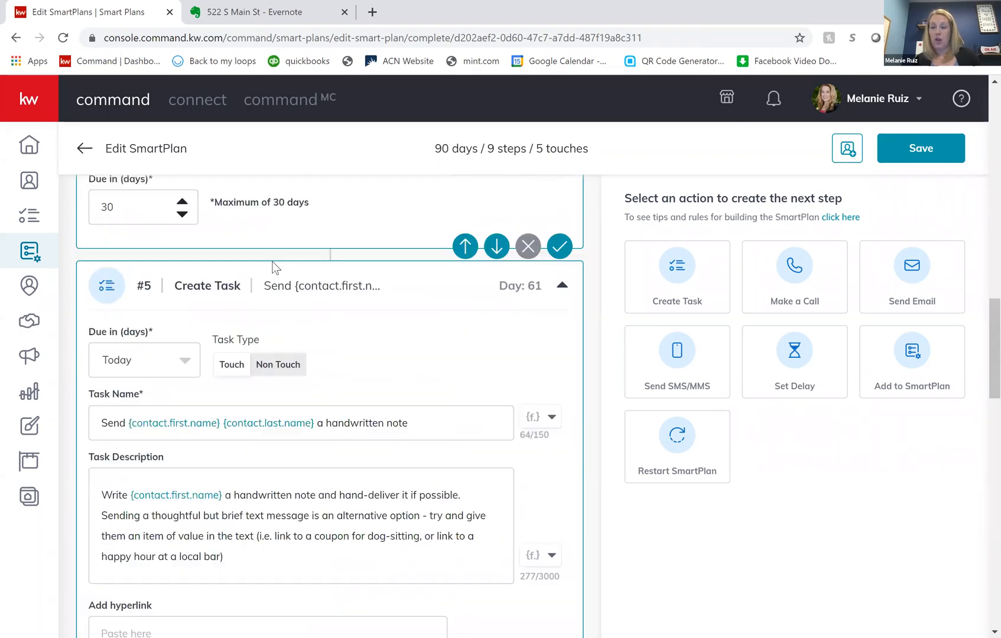
scroll(273, 267, "up", 5)
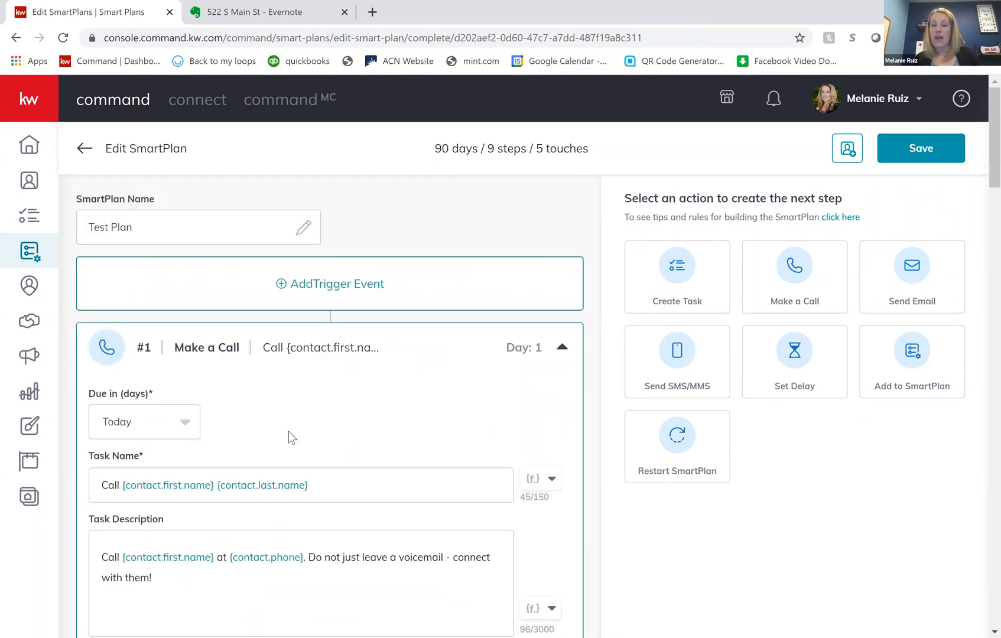
scroll(257, 396, "down", 1)
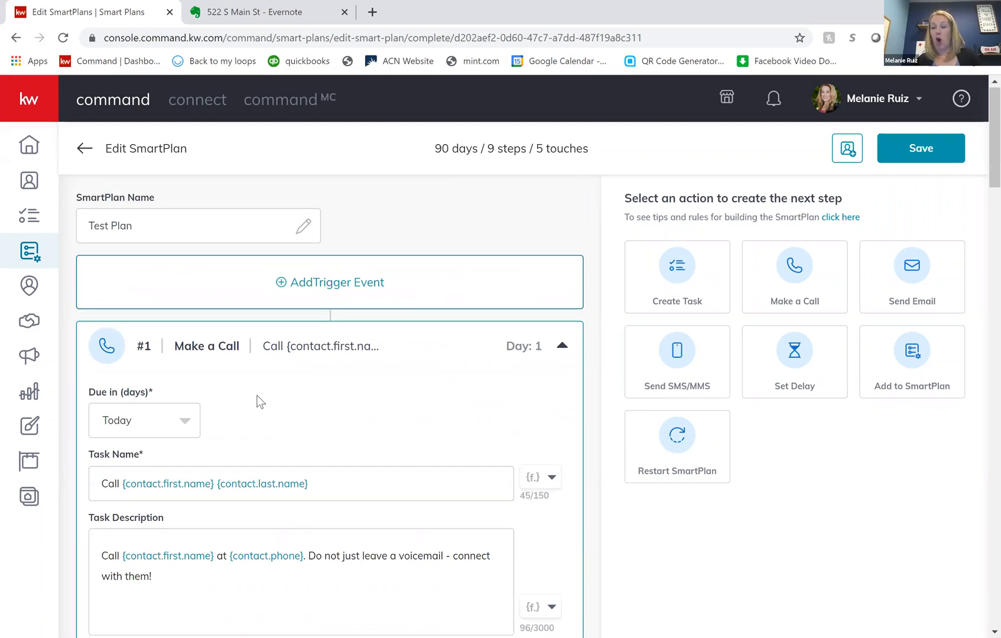
scroll(257, 396, "down", 2)
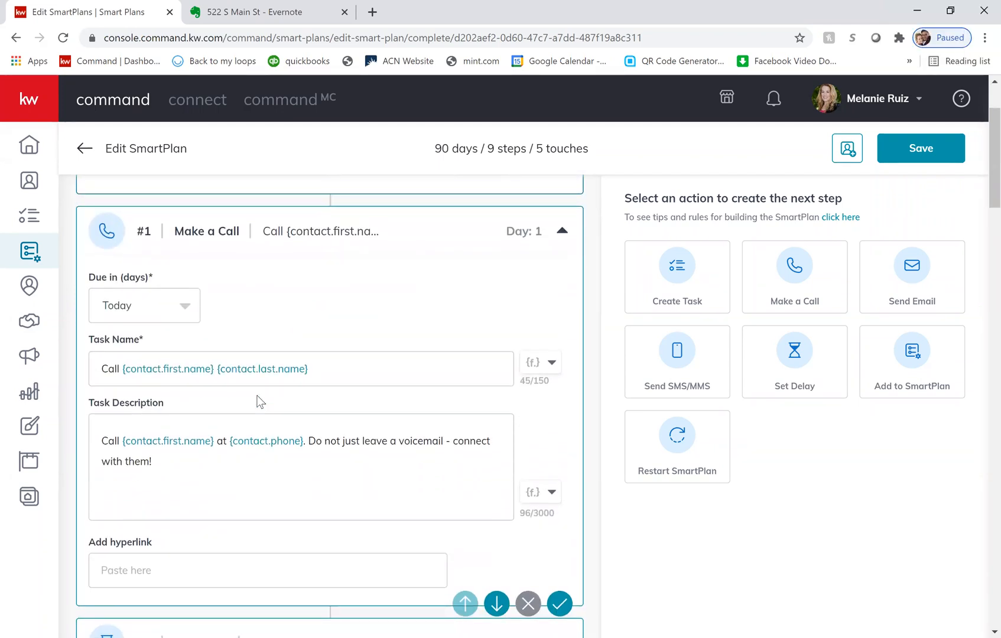
scroll(257, 402, "down", 1)
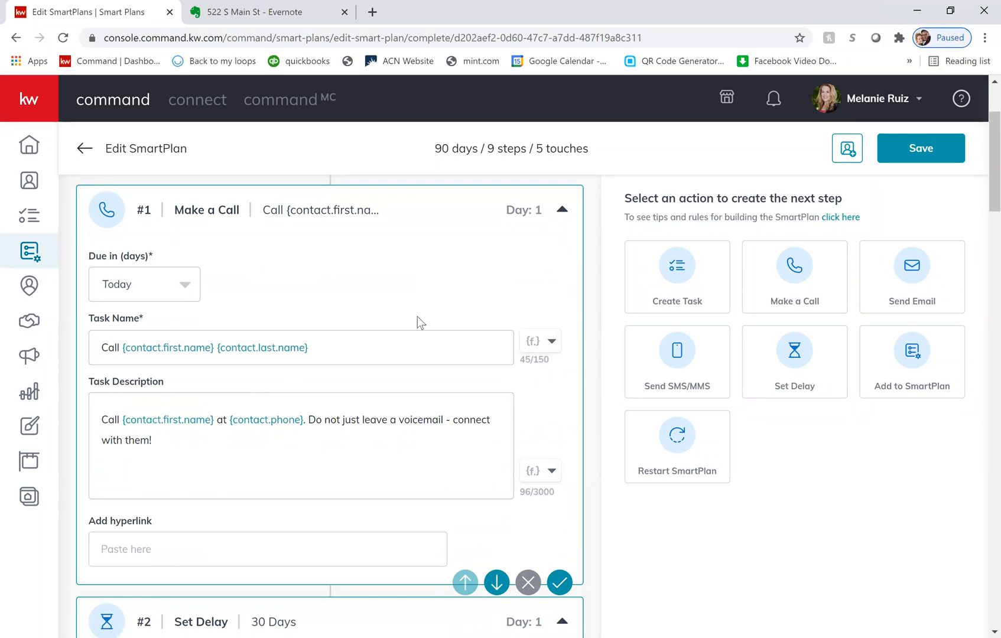
scroll(418, 322, "down", 1)
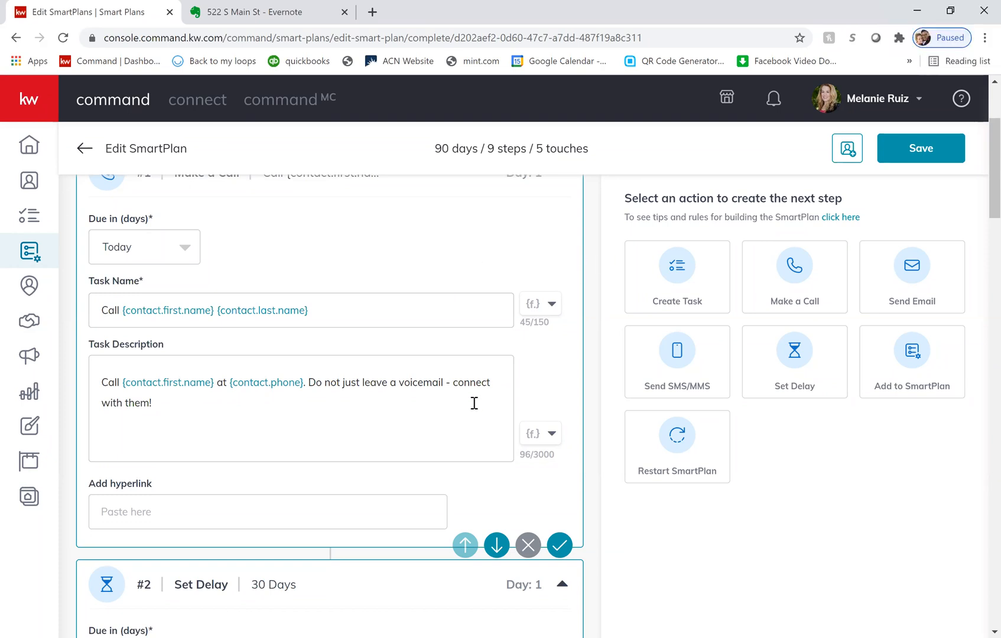
scroll(474, 403, "up", 2)
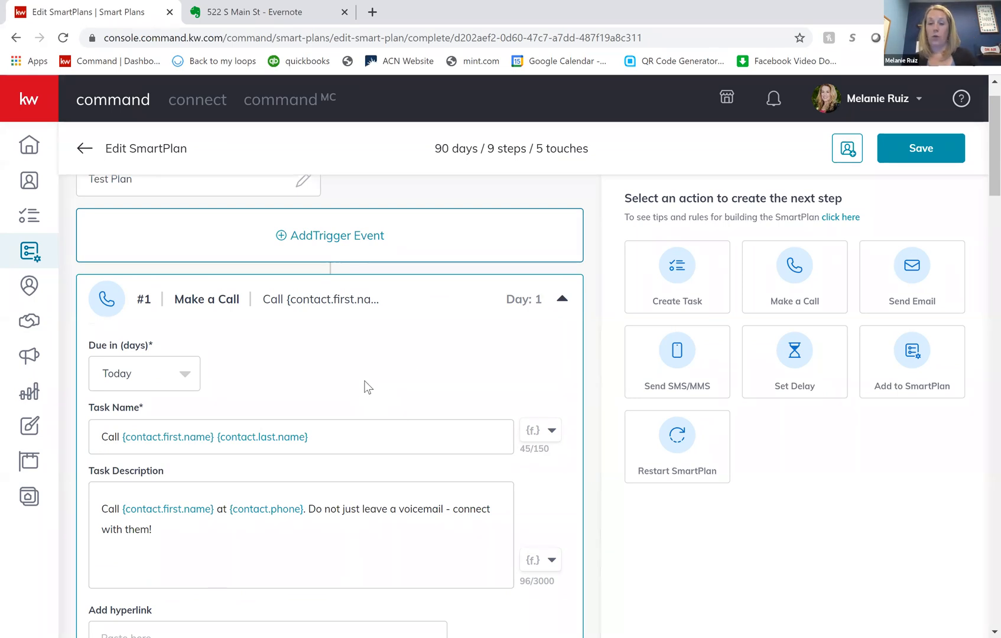
scroll(433, 349, "down", 2)
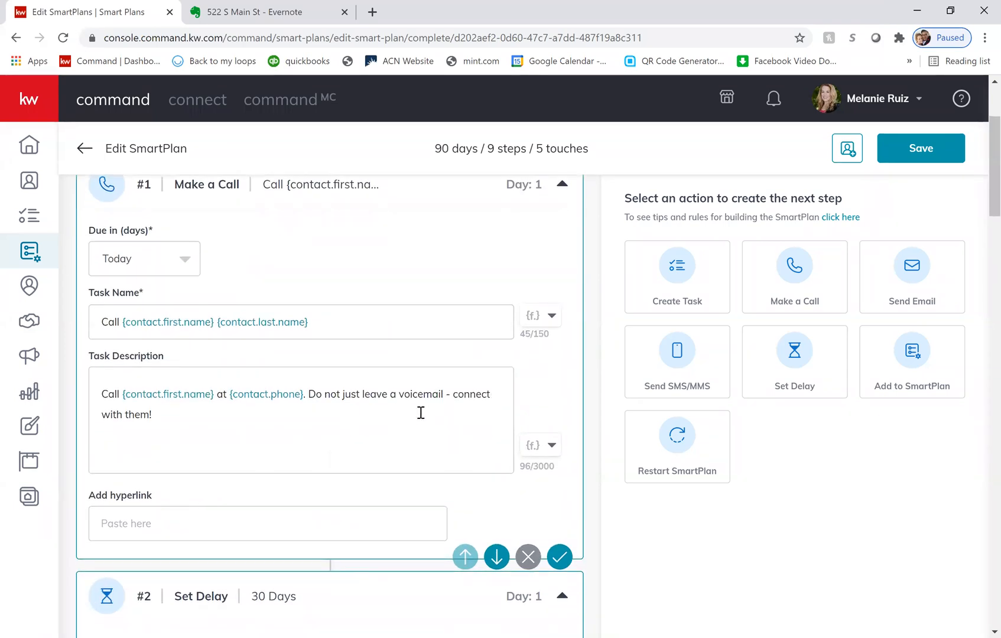
scroll(420, 412, "up", 1)
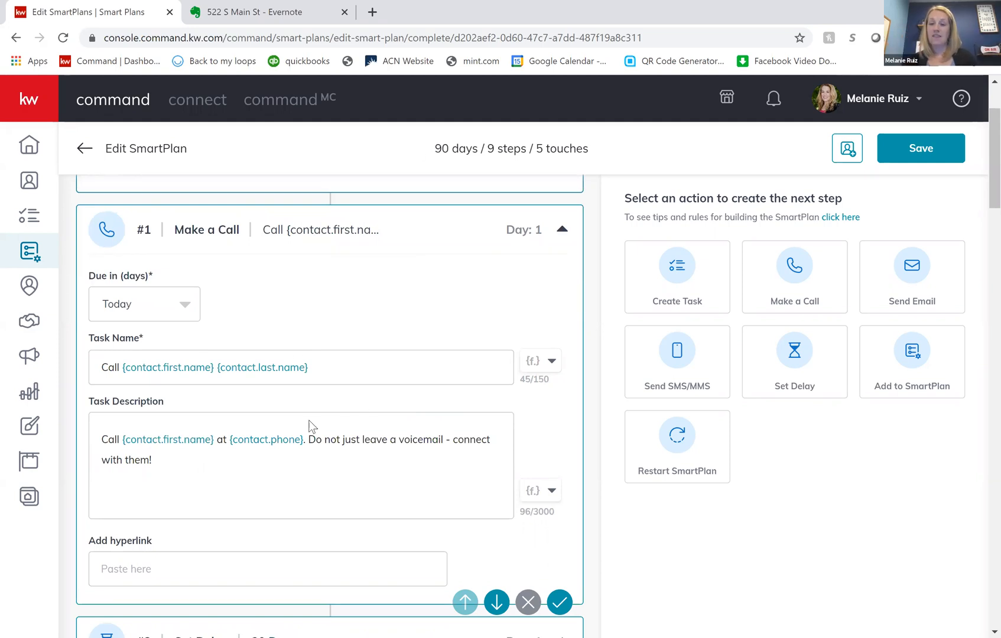
- Try to save the first Make a Call step on its own
scroll(332, 425, "down", 3)
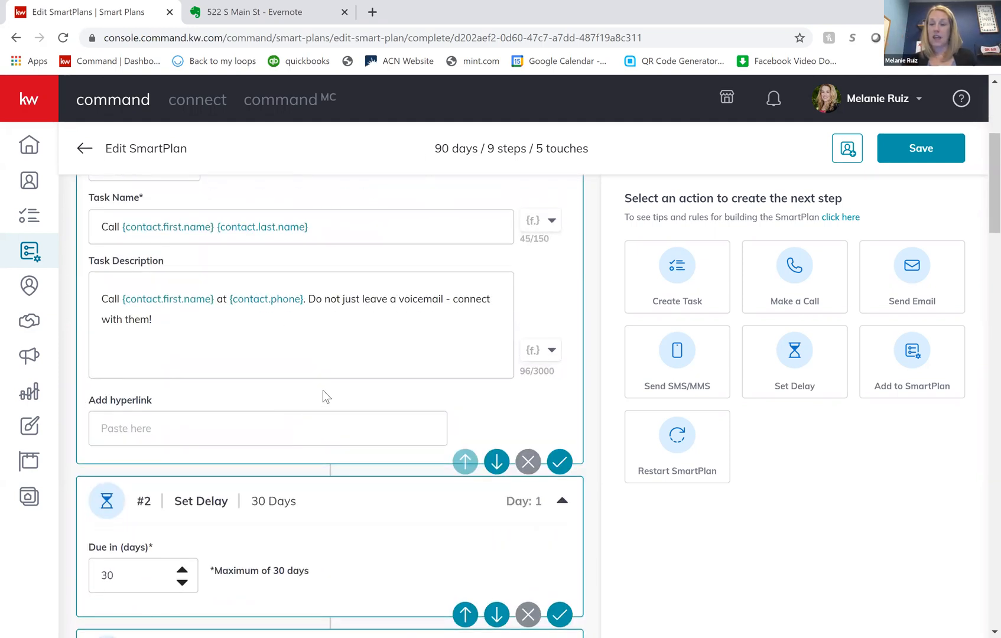
scroll(328, 395, "up", 1)
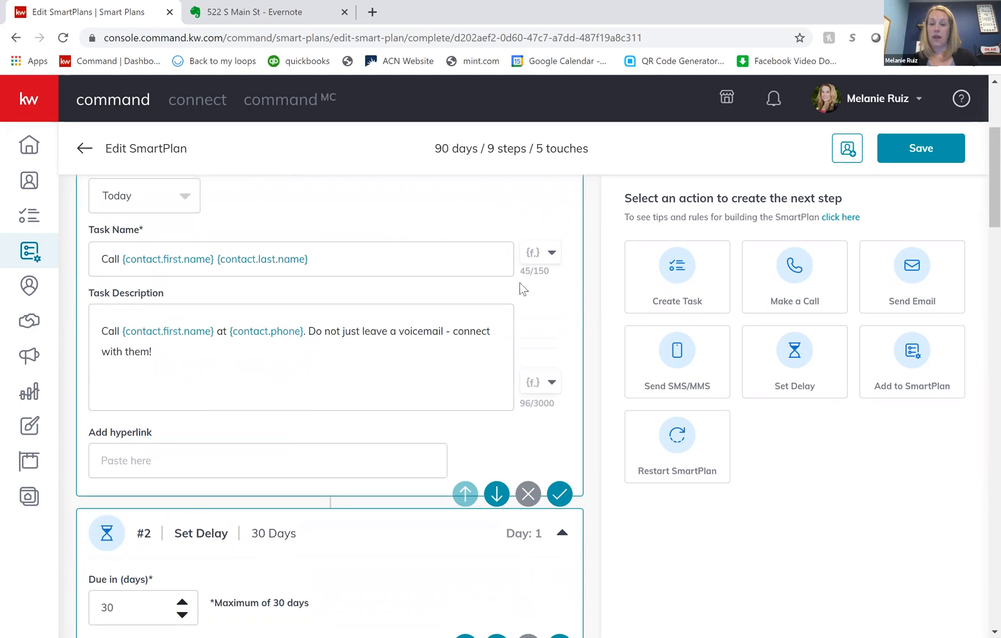
left_click(561, 495)
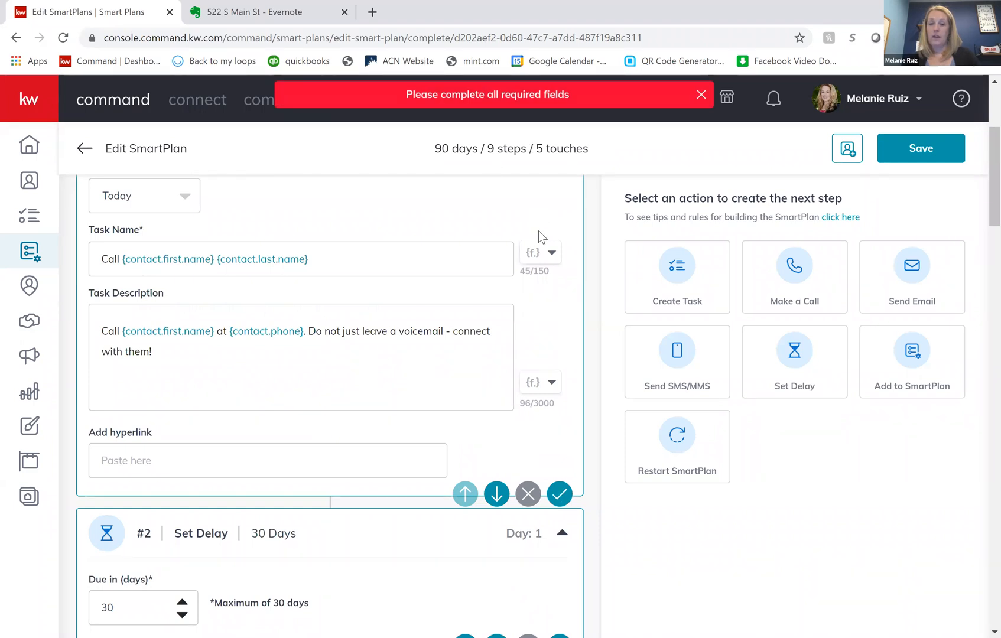
scroll(514, 189, "up", 1)
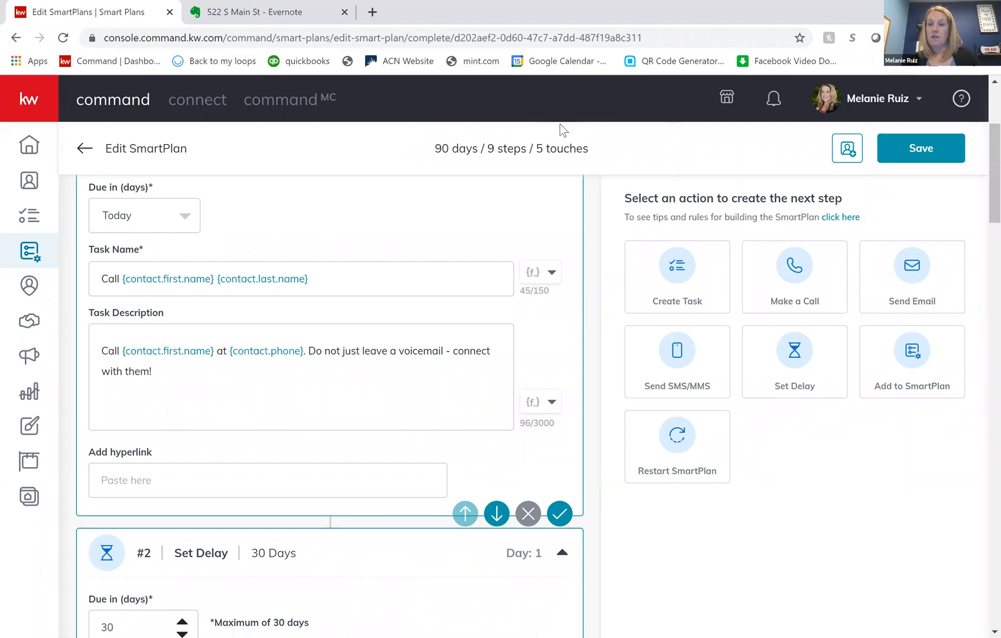
scroll(668, 298, "up", 3)
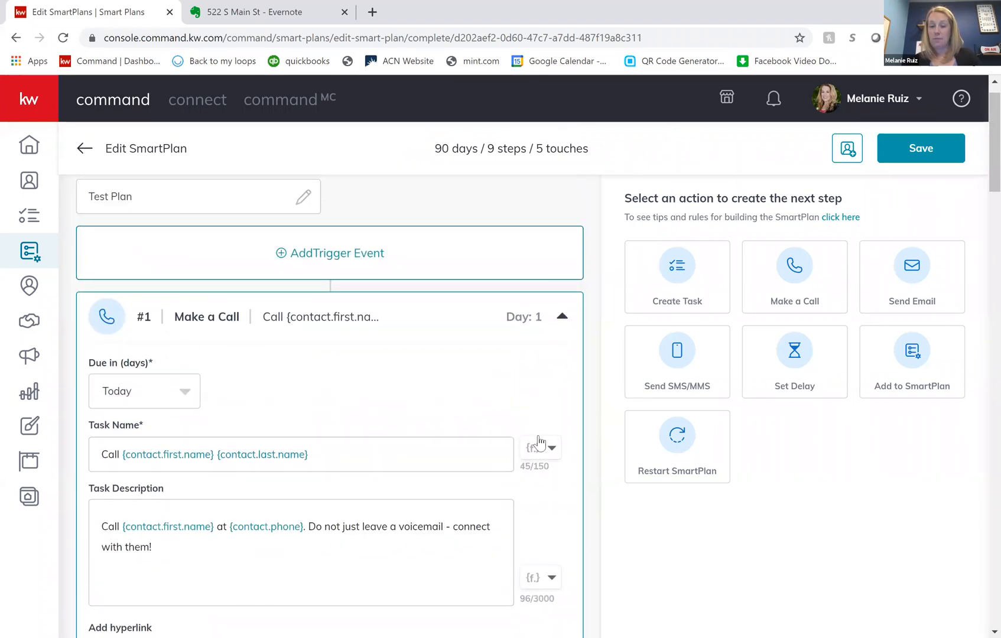
- Move the social media Create Task step up one position, ahead of the 30-day delay that follows the first call
scroll(504, 423, "down", 3)
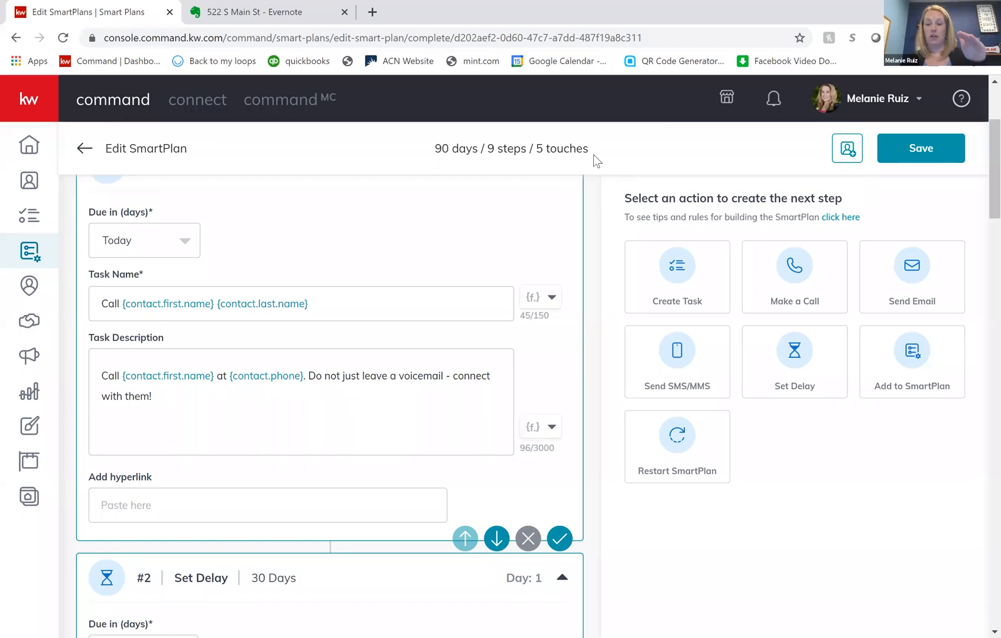
scroll(577, 305, "down", 4)
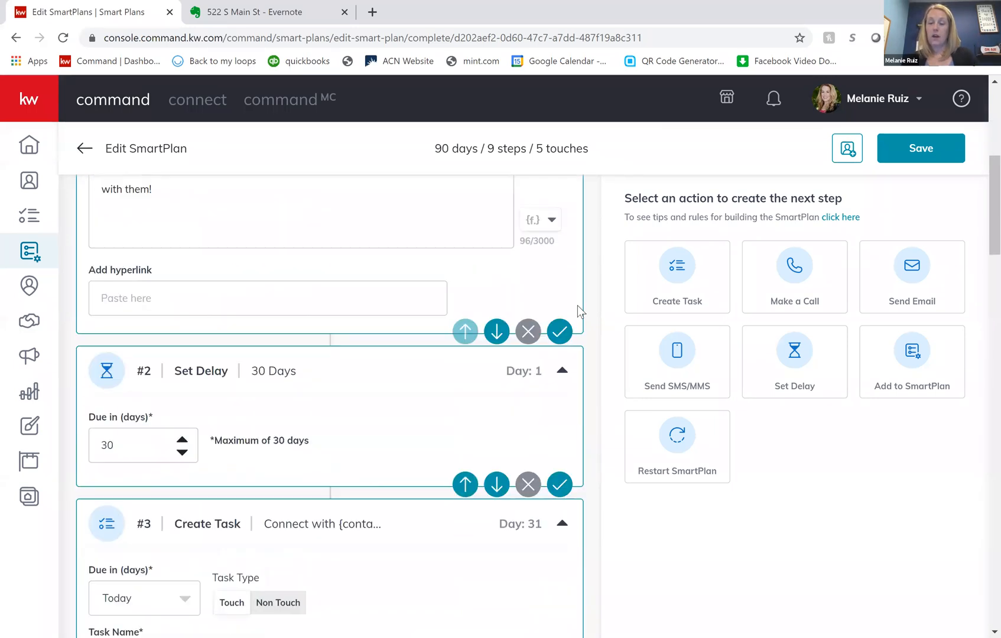
scroll(577, 305, "down", 2)
scroll(577, 306, "up", 3)
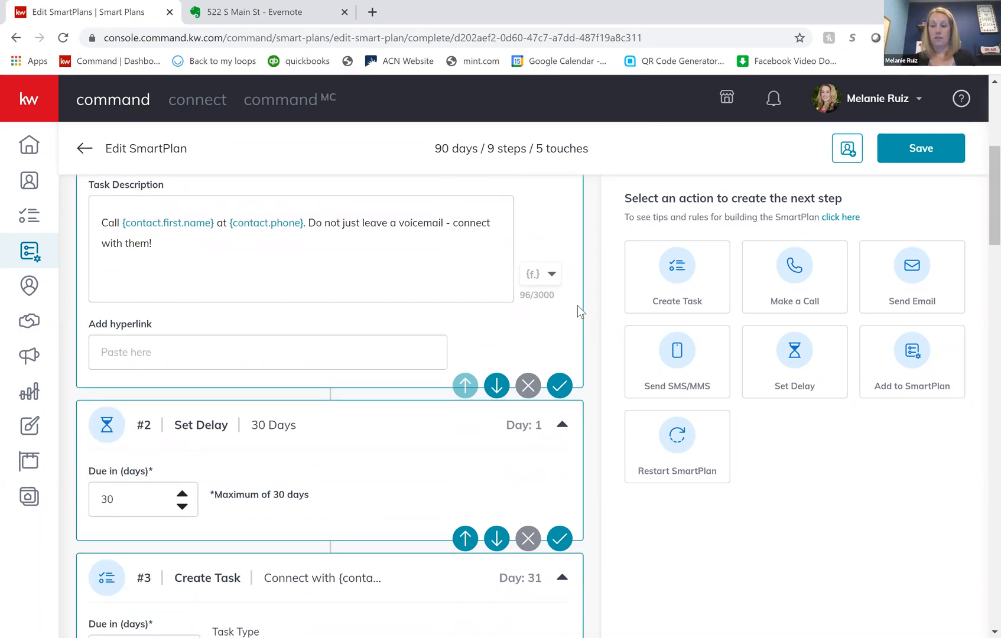
scroll(569, 522, "down", 10)
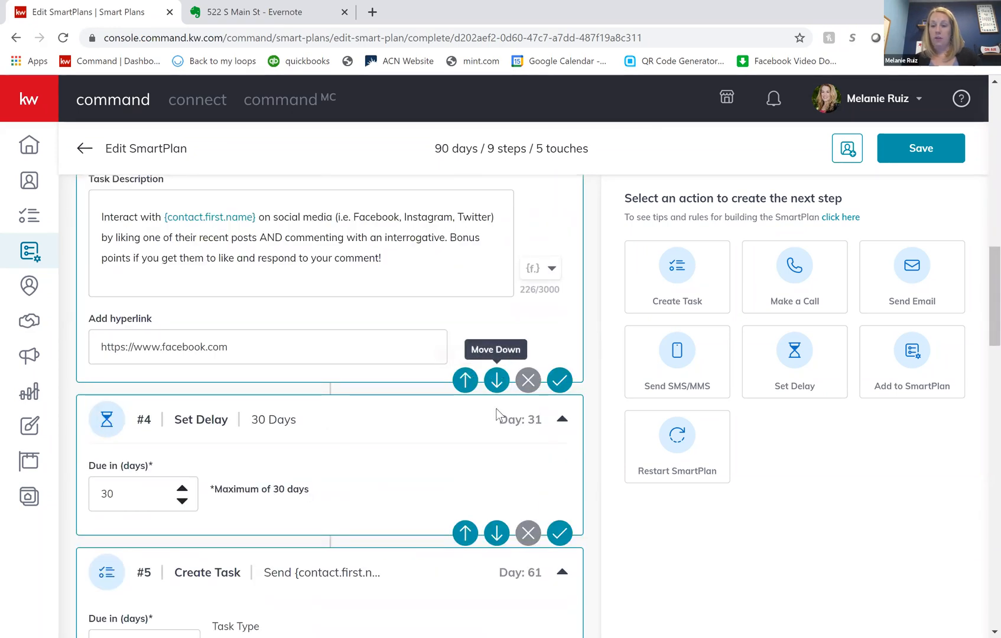
scroll(472, 348, "up", 2)
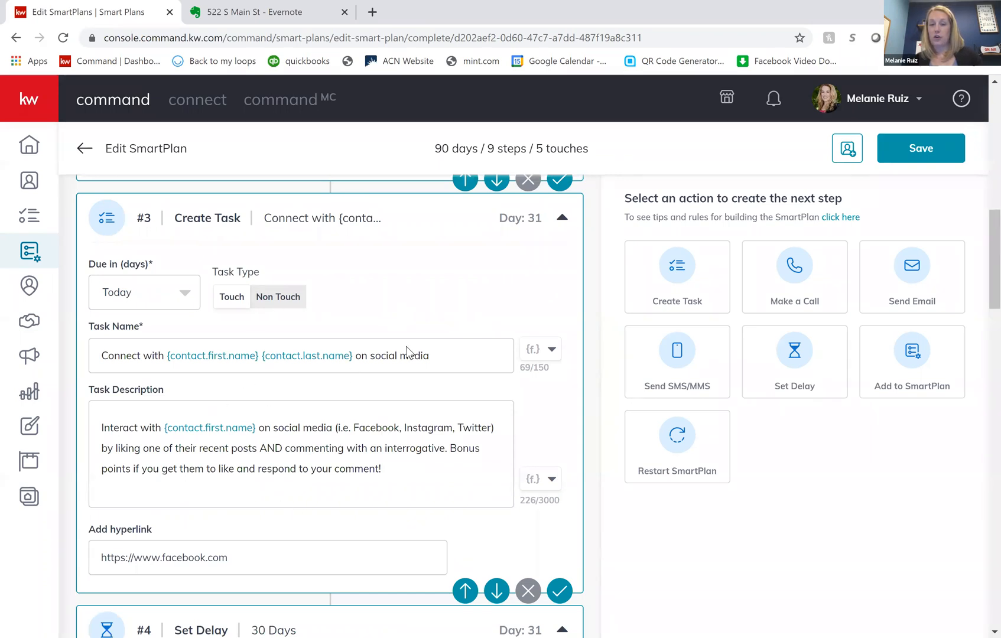
left_click(465, 590)
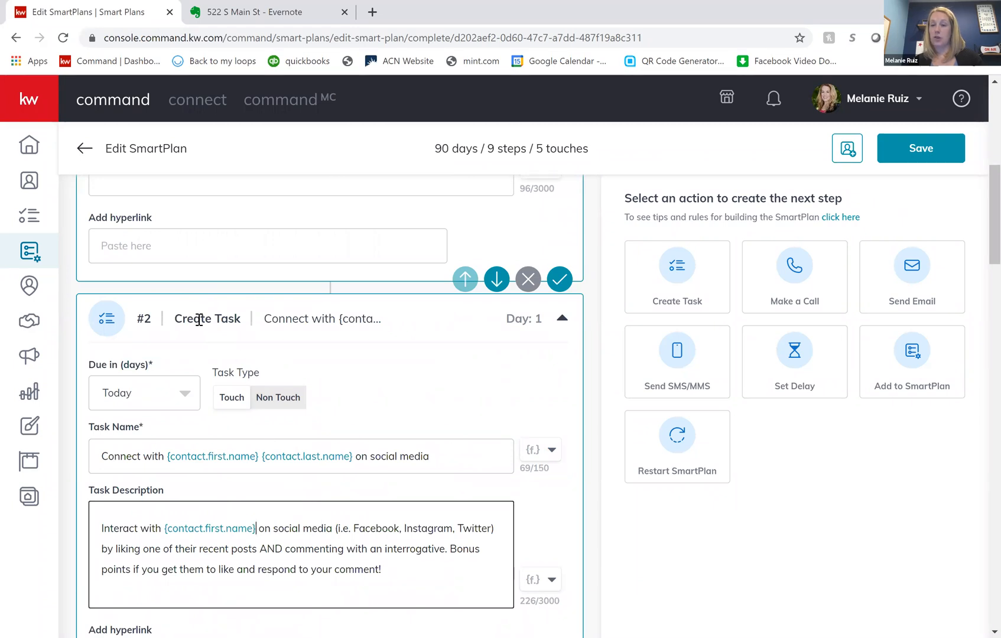
- Remove the blank Make a Call step between the 29-day delay and the Send Email step from Test Plan
scroll(372, 408, "down", 4)
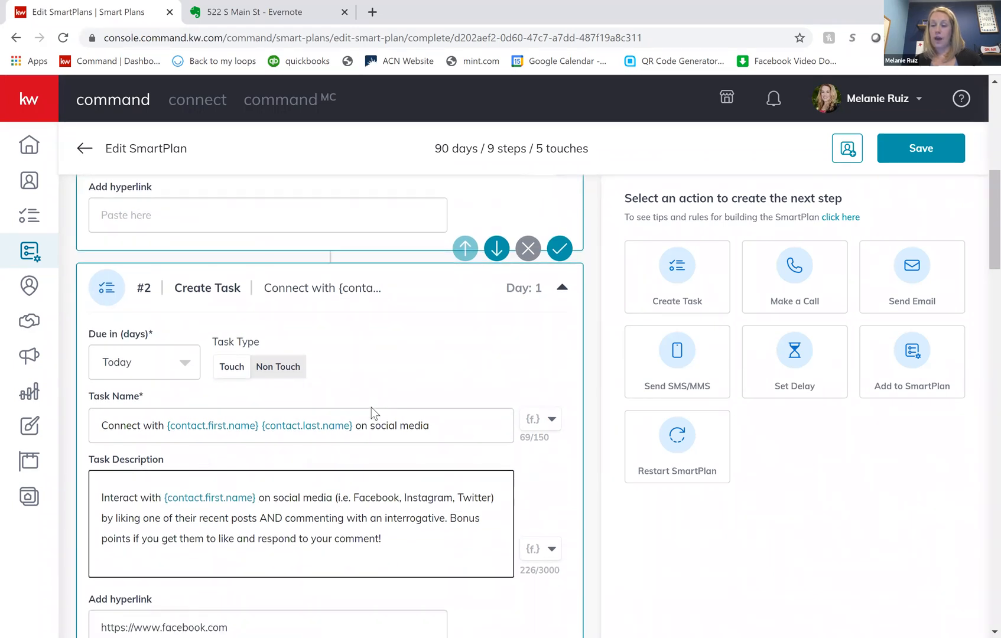
scroll(372, 408, "down", 14)
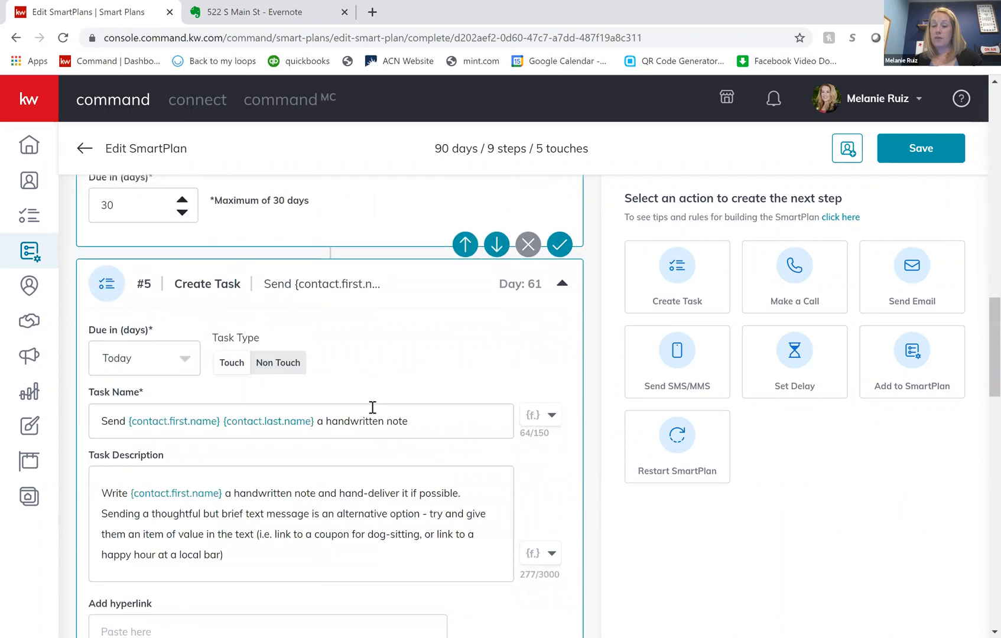
scroll(372, 407, "down", 4)
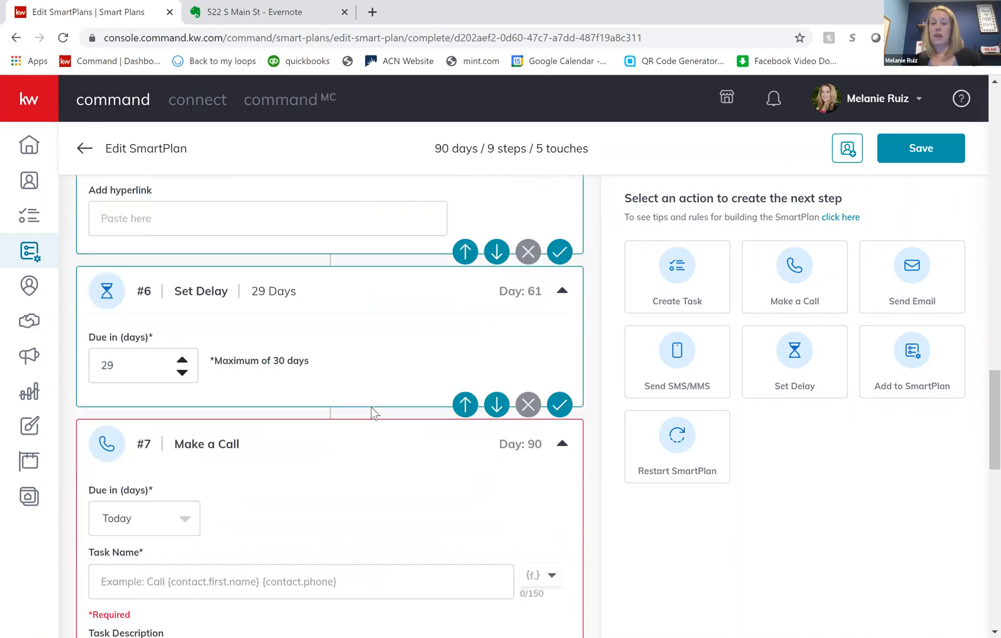
scroll(371, 407, "down", 1)
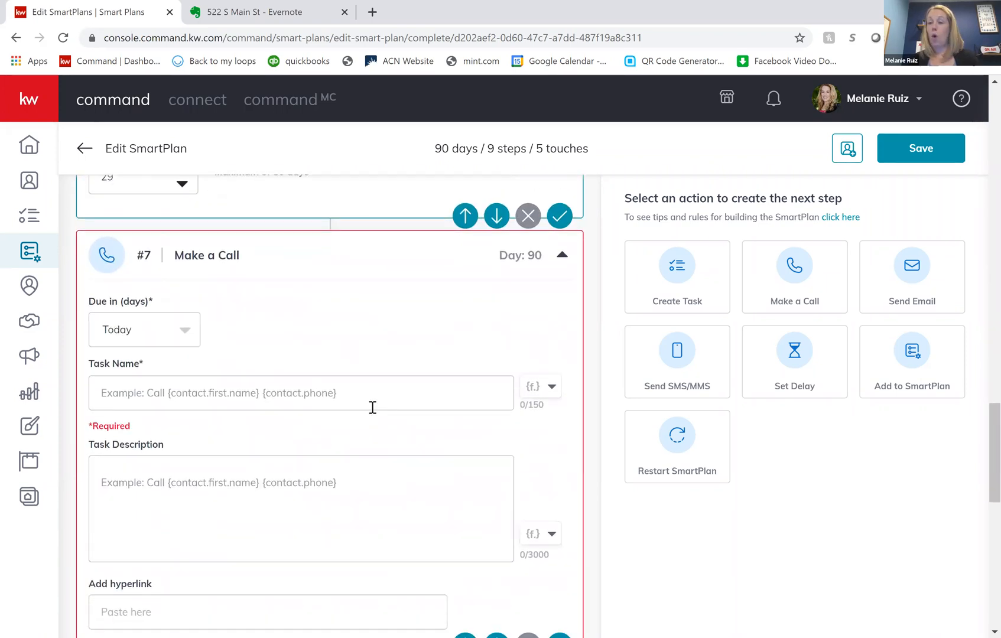
scroll(372, 407, "down", 2)
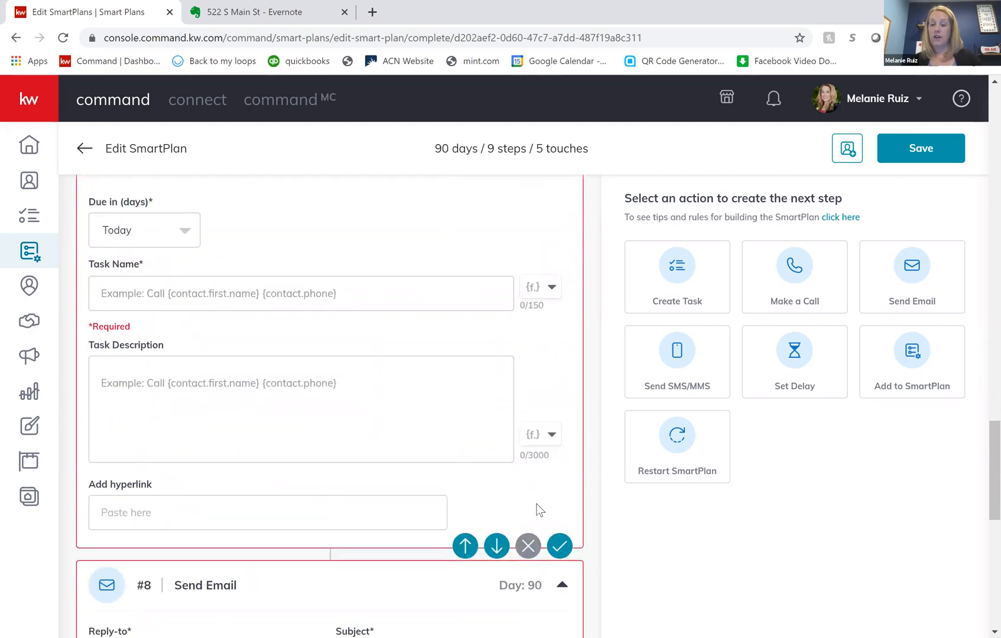
left_click(527, 551)
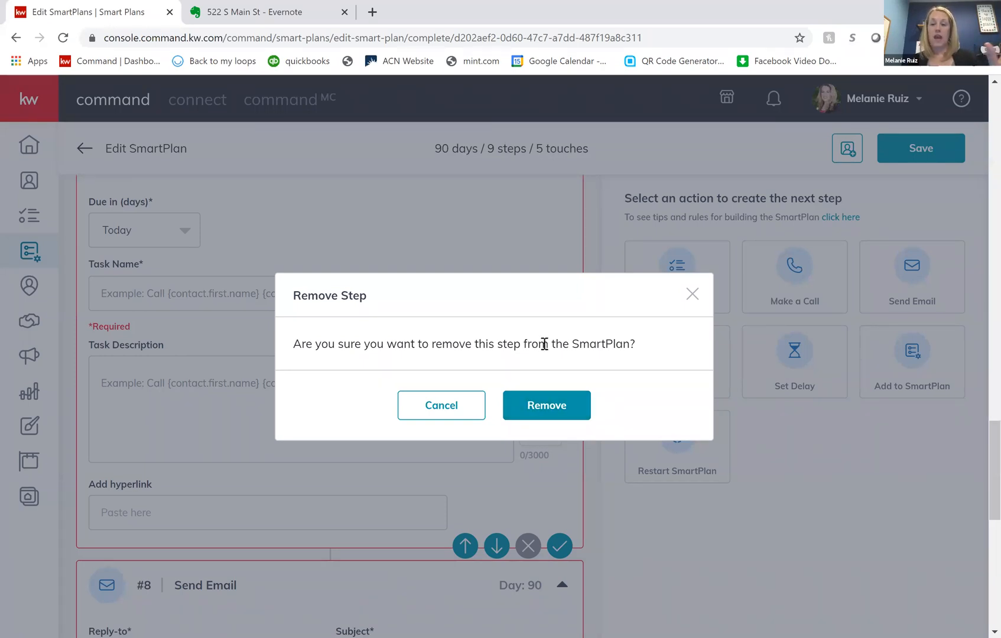
left_click(563, 405)
- Review Test Plan's sequence from the first call through the social media task, delays and handwritten note task
scroll(485, 401, "up", 5)
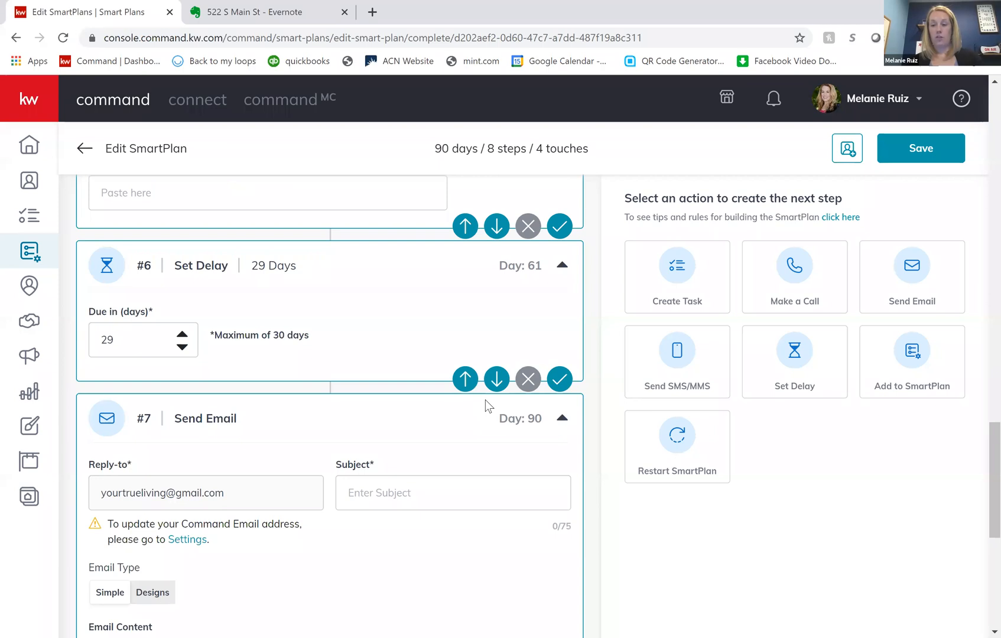
scroll(485, 406, "up", 4)
scroll(485, 406, "up", 12)
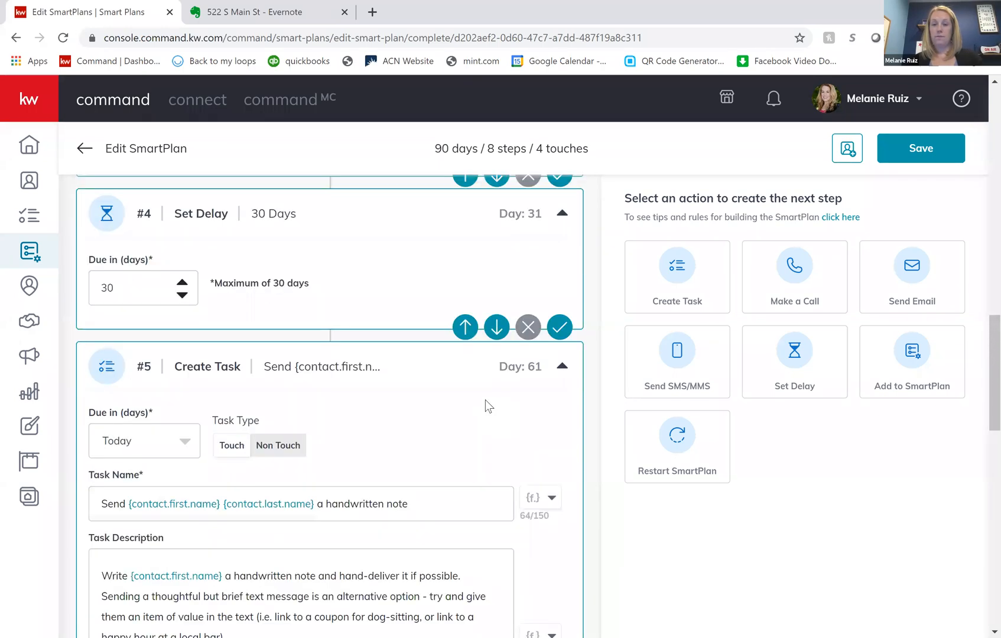
scroll(485, 405, "up", 11)
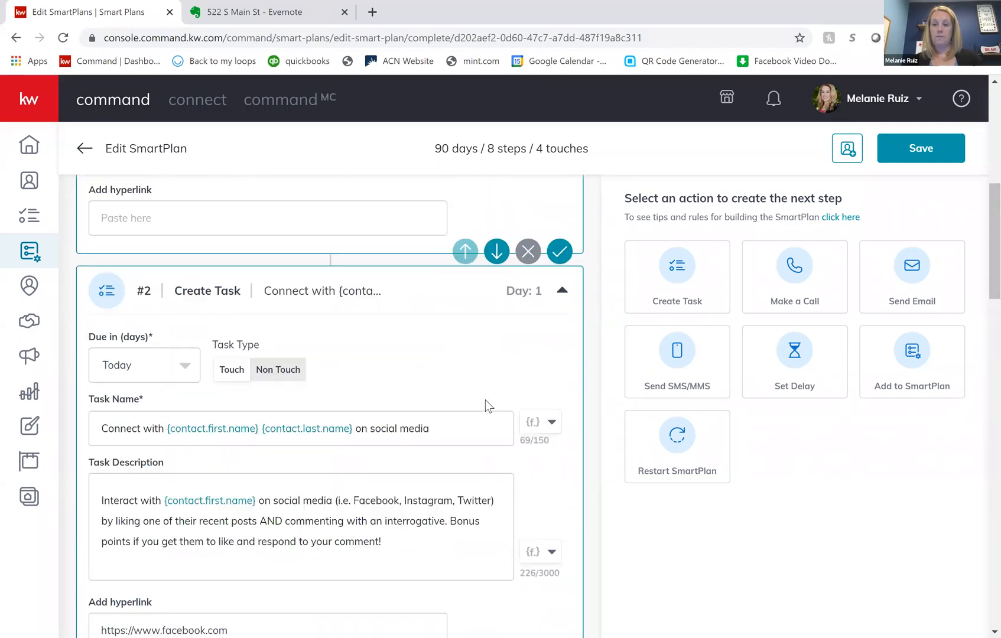
scroll(508, 412, "down", 5)
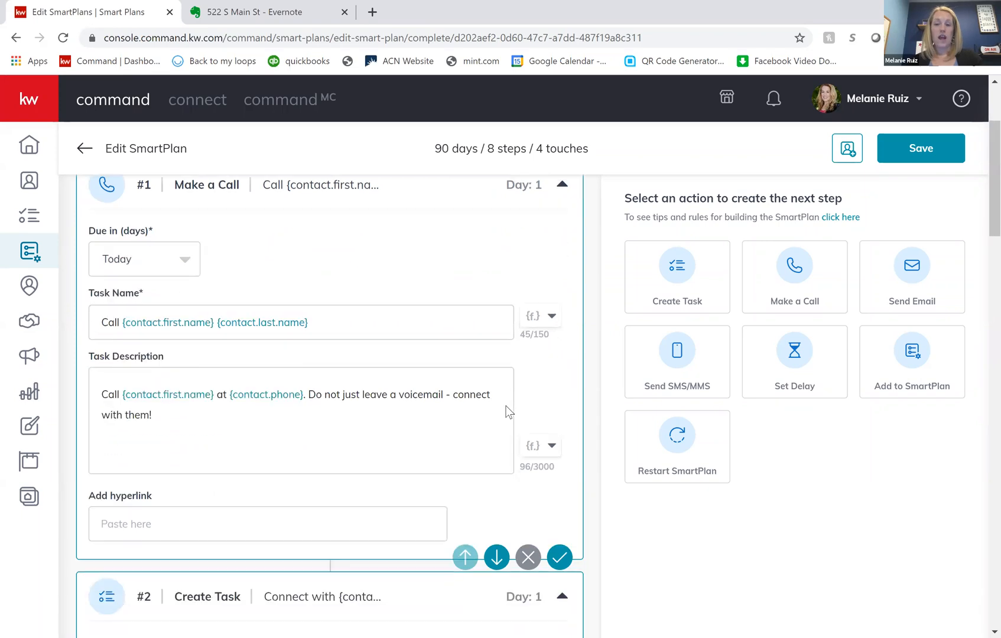
scroll(509, 412, "down", 16)
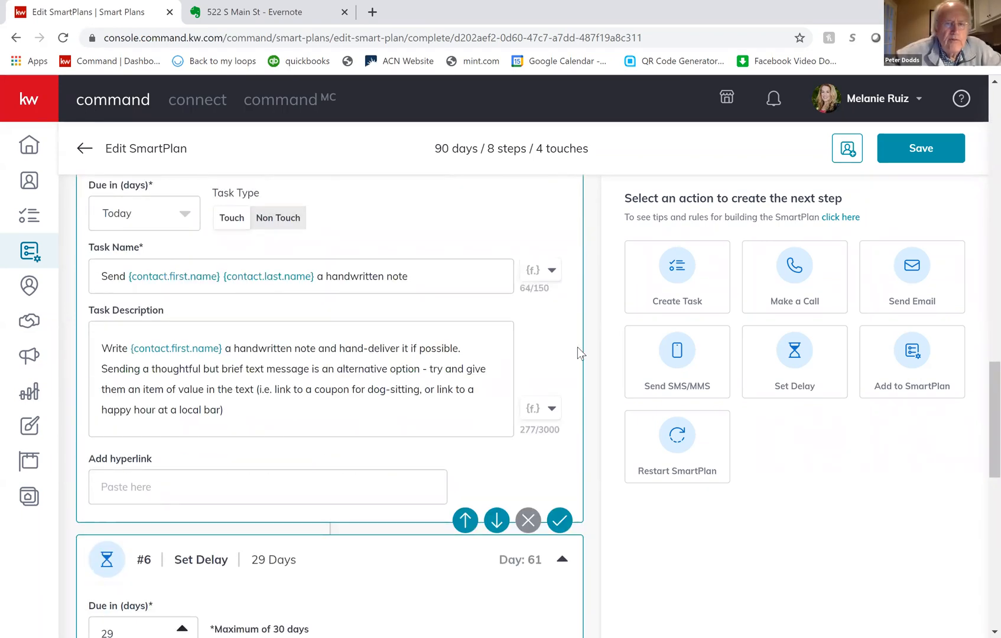
scroll(577, 348, "up", 3)
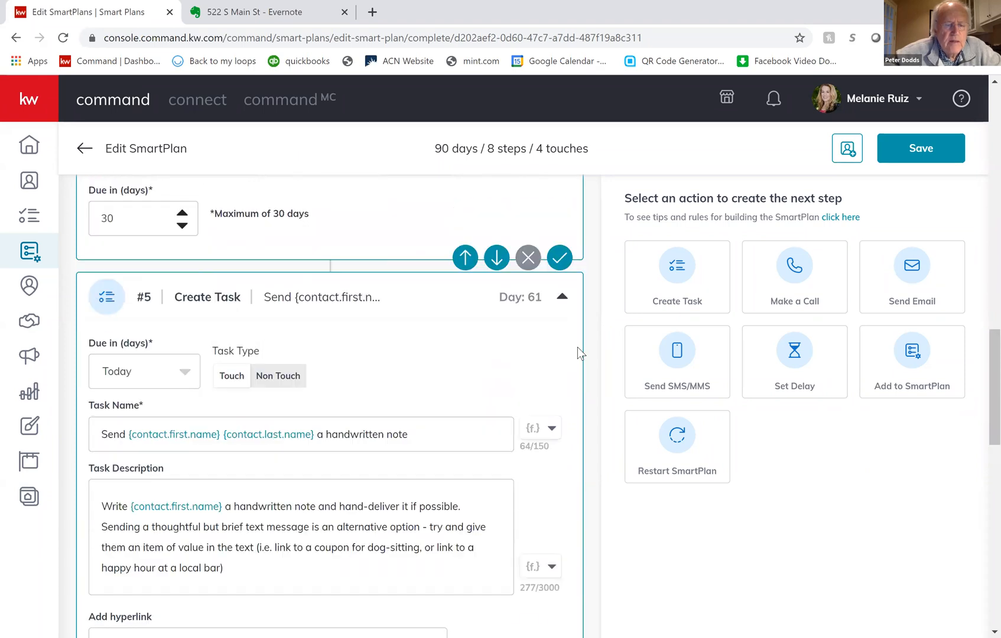
scroll(176, 206, "down", 2)
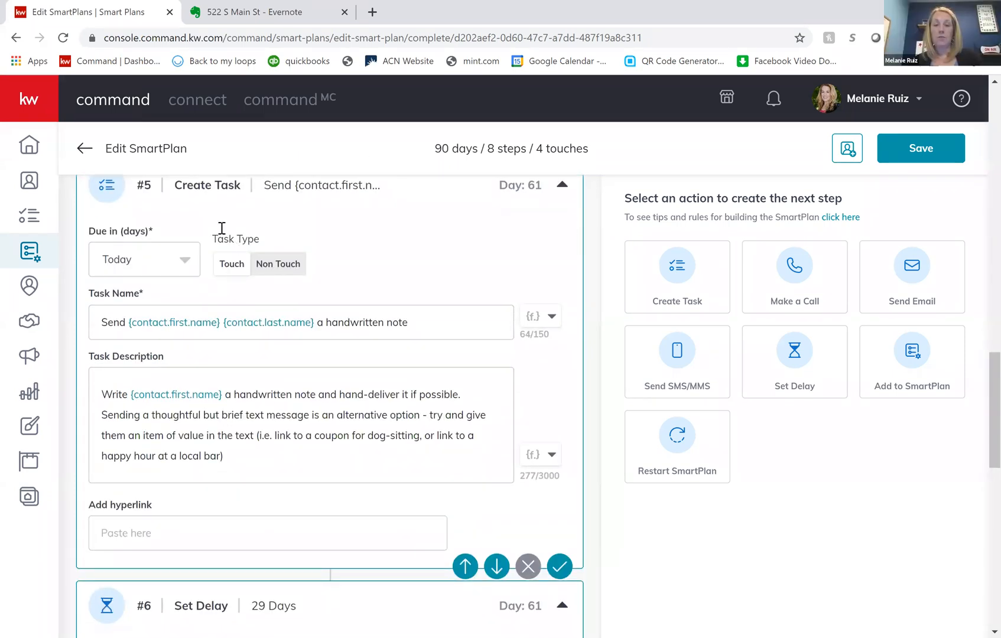
scroll(212, 218, "up", 1)
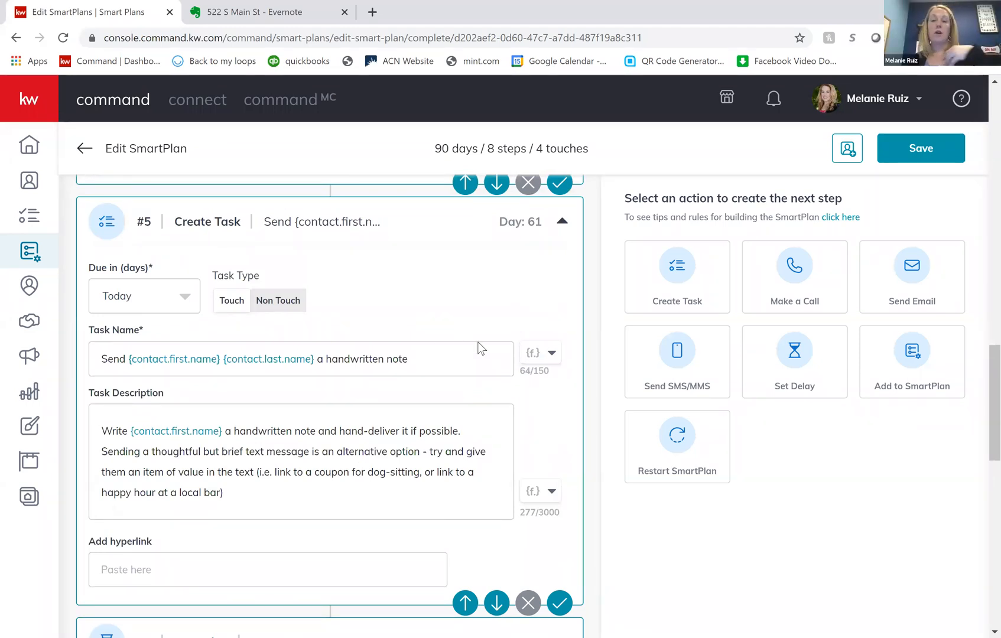
scroll(479, 348, "down", 1)
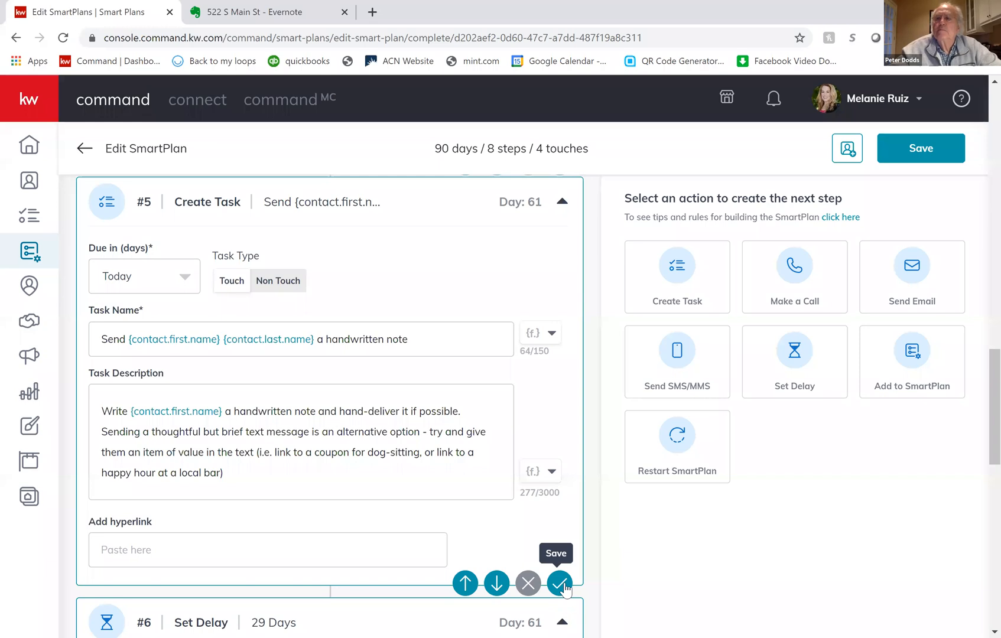
scroll(380, 465, "down", 2)
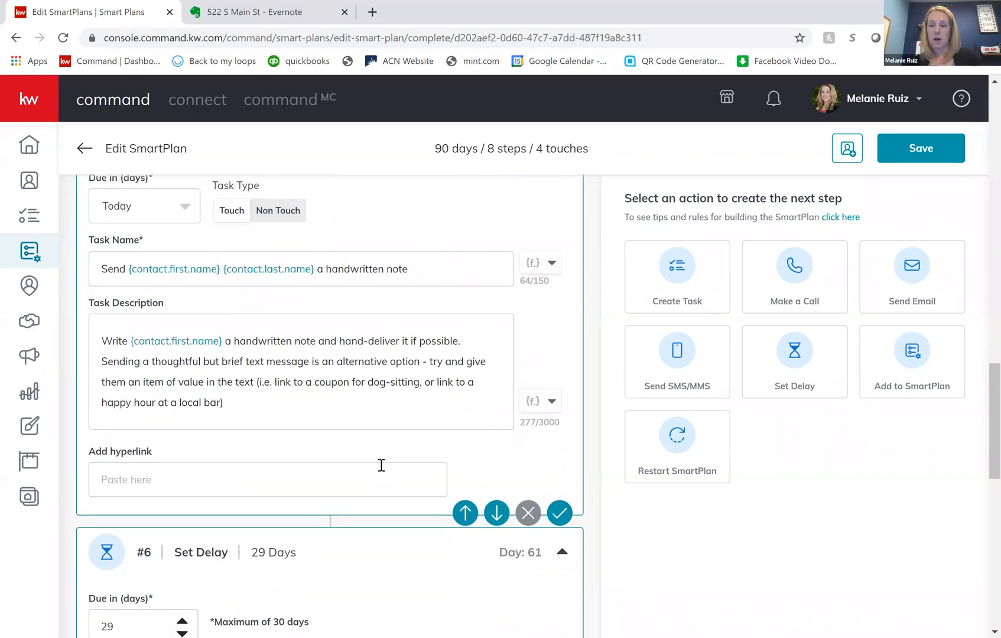
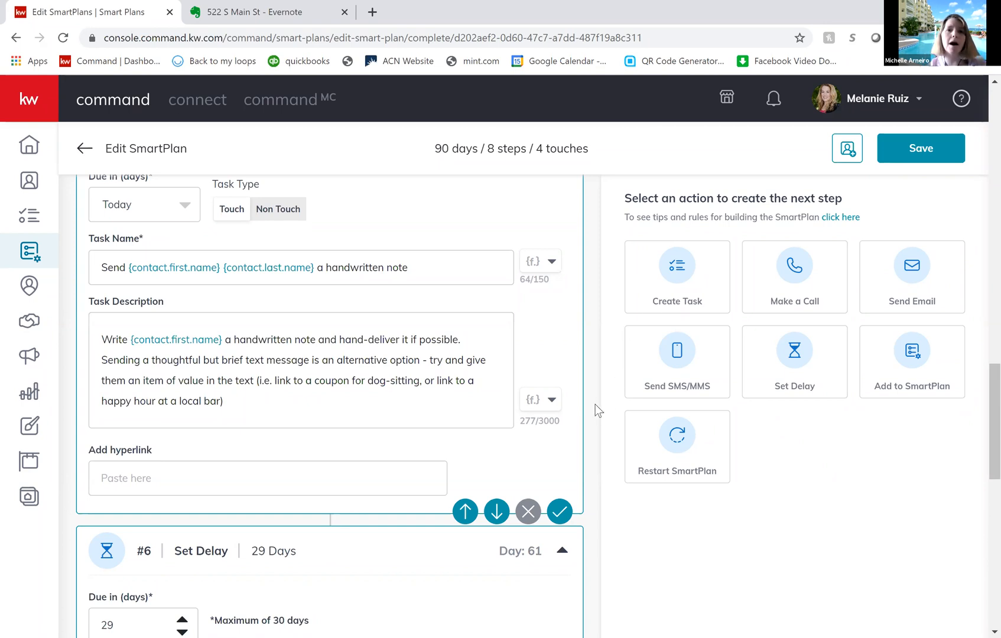
scroll(595, 405, "down", 1)
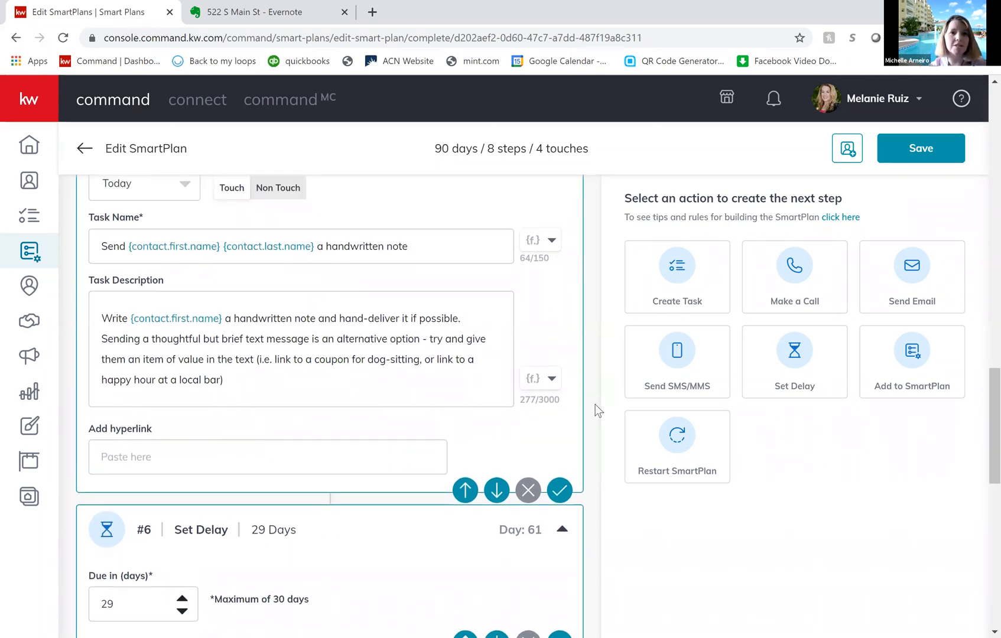
scroll(595, 404, "up", 1)
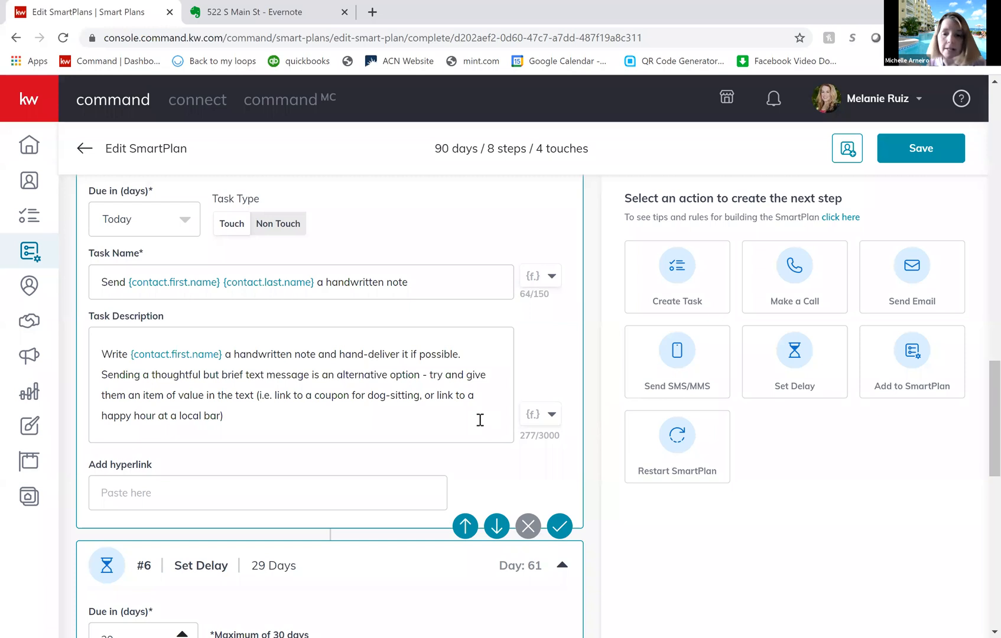
scroll(479, 420, "down", 1)
scroll(479, 419, "down", 2)
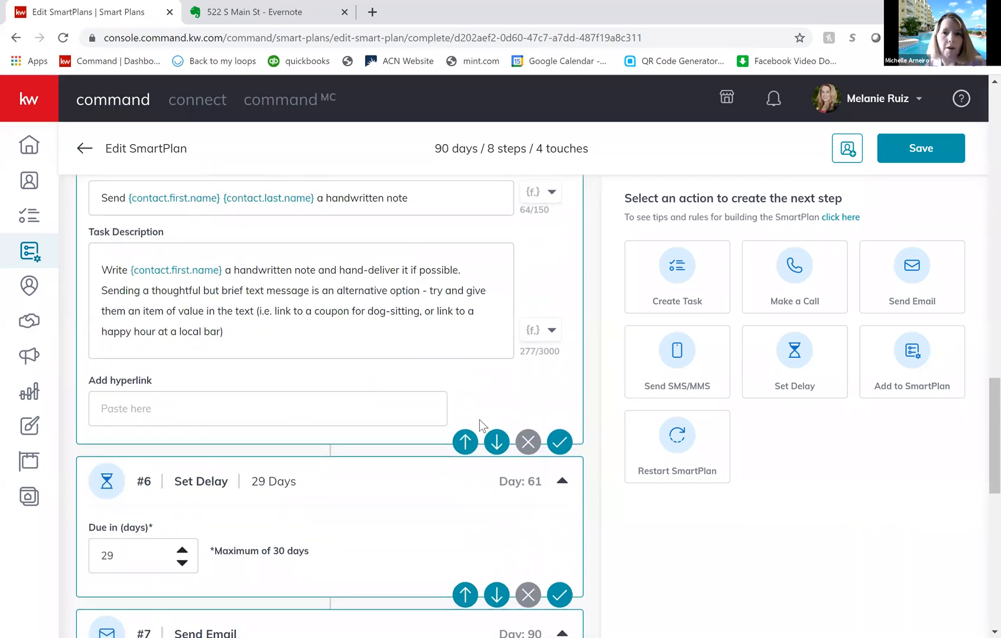
scroll(479, 419, "down", 1)
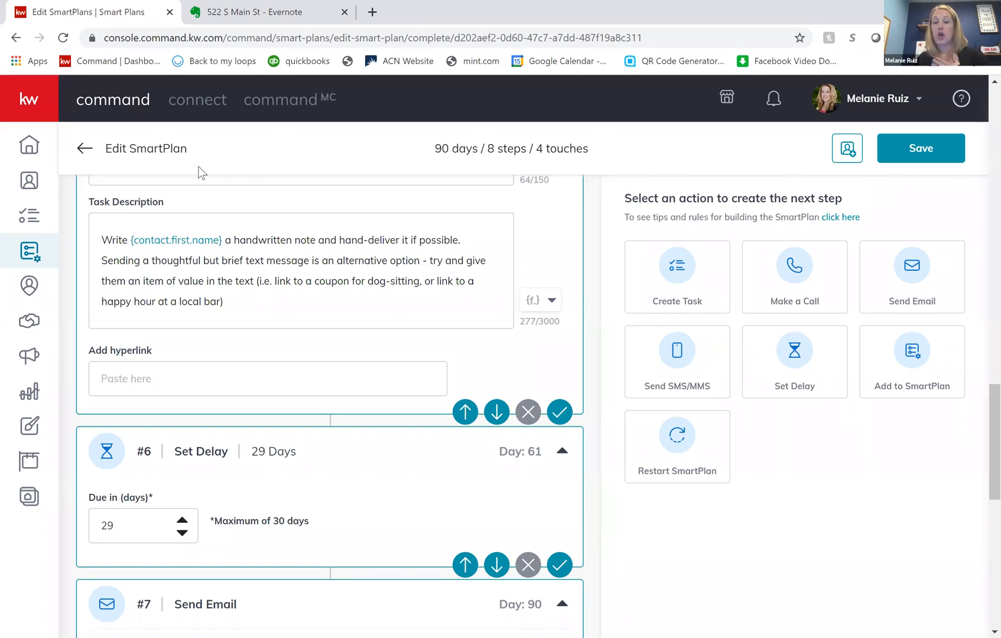
- Leave the Test Plan editor, discarding the unsaved changes, and open the Contacts list
left_click(26, 186)
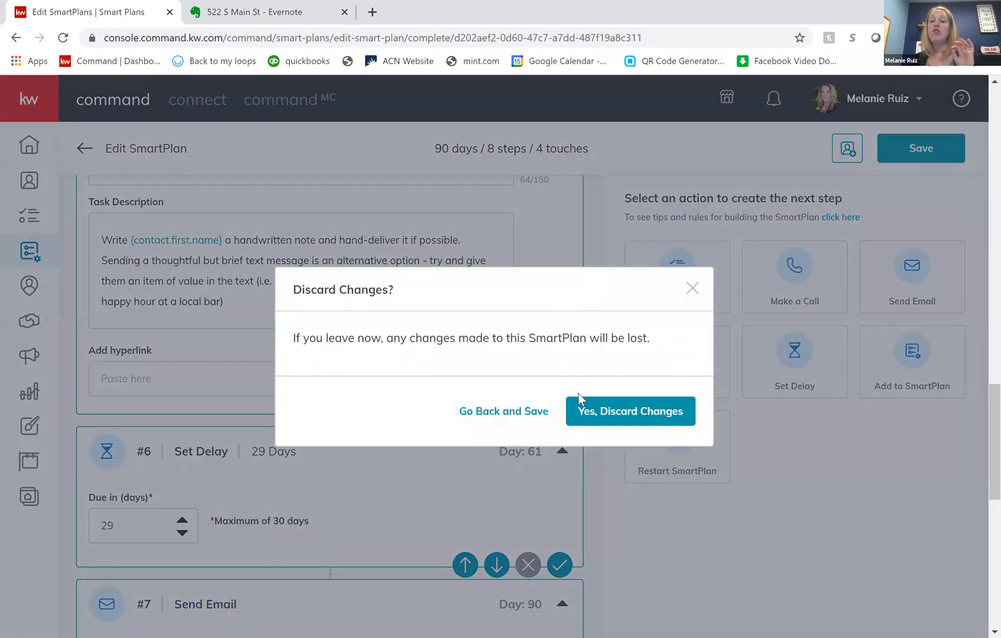
left_click(612, 413)
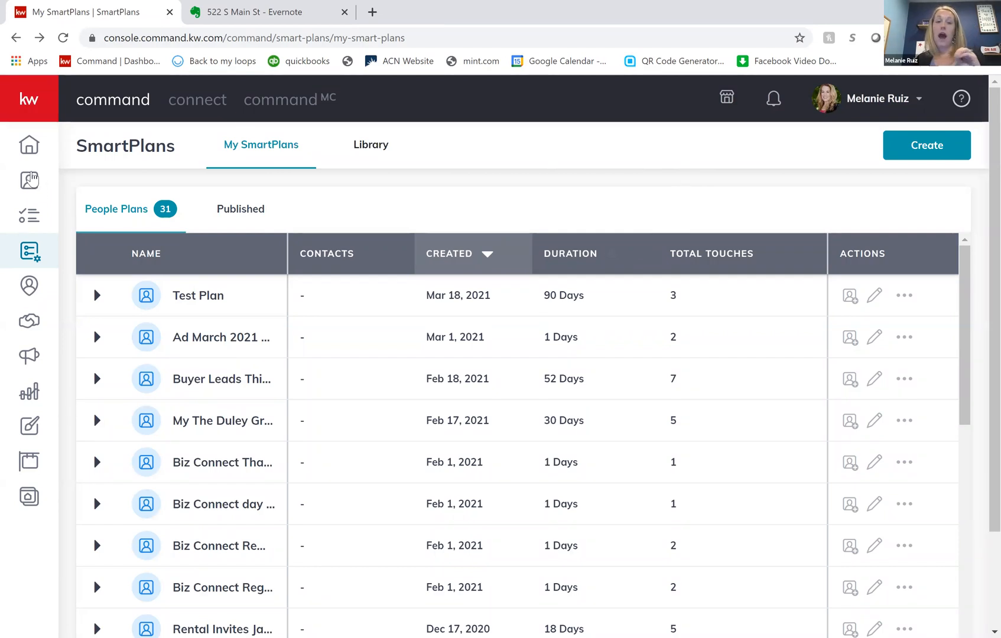
left_click(29, 181)
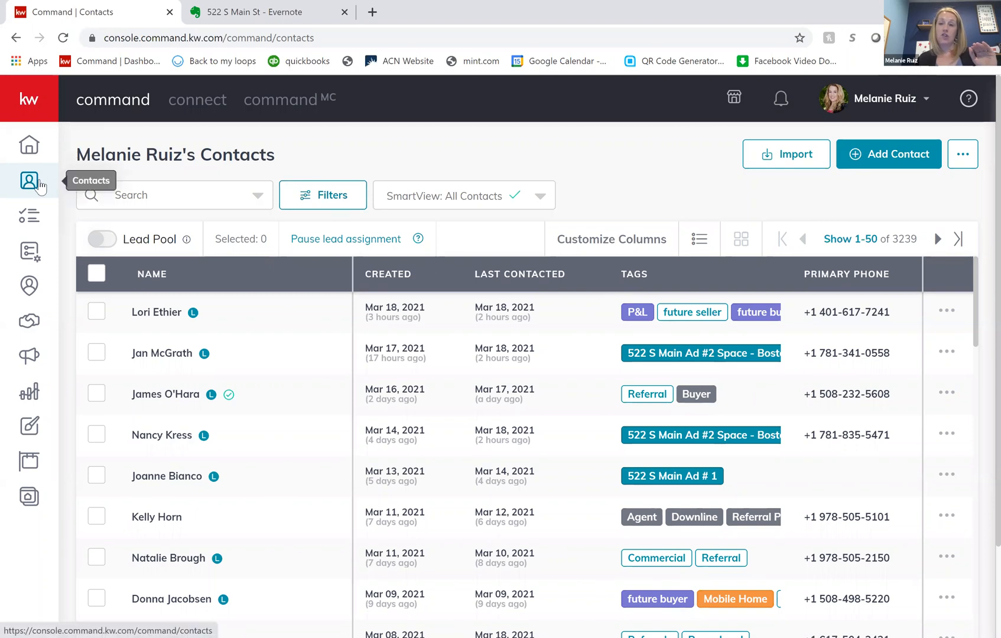
- Filter the contacts by the Commercial tag
left_click(334, 199)
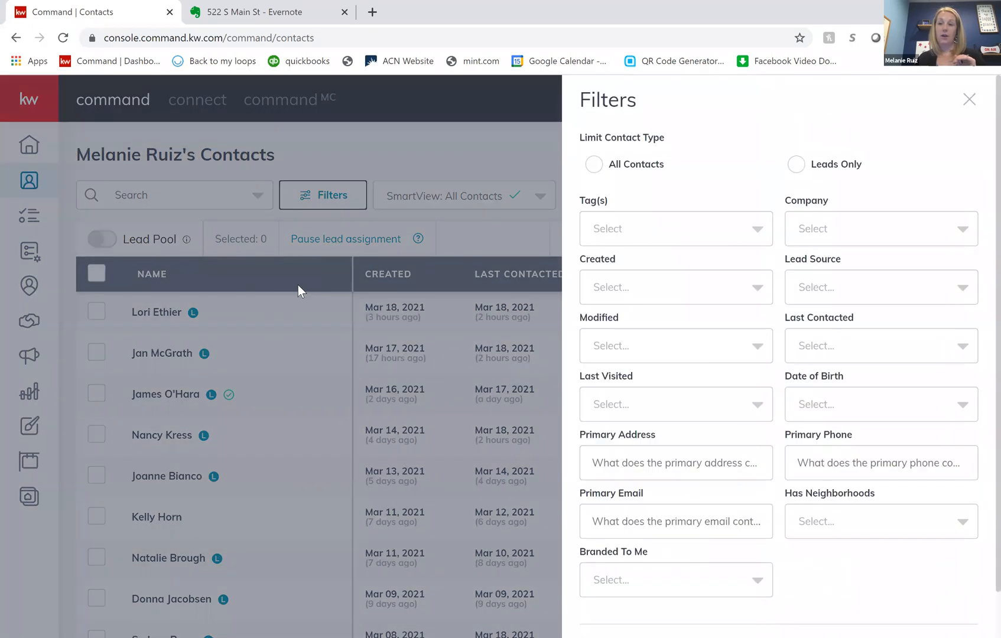
left_click(638, 237)
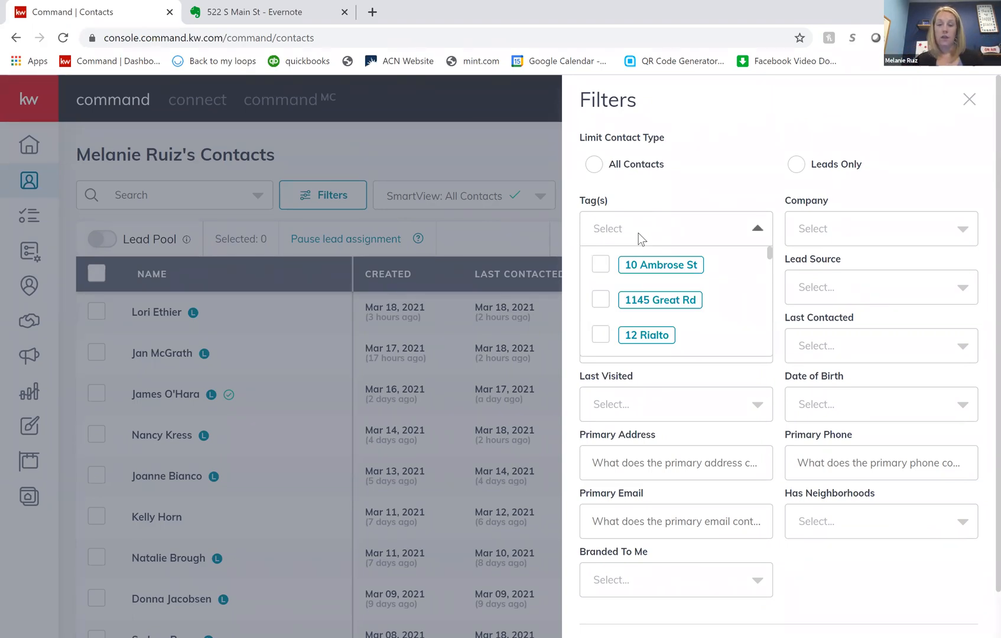
type("commercia")
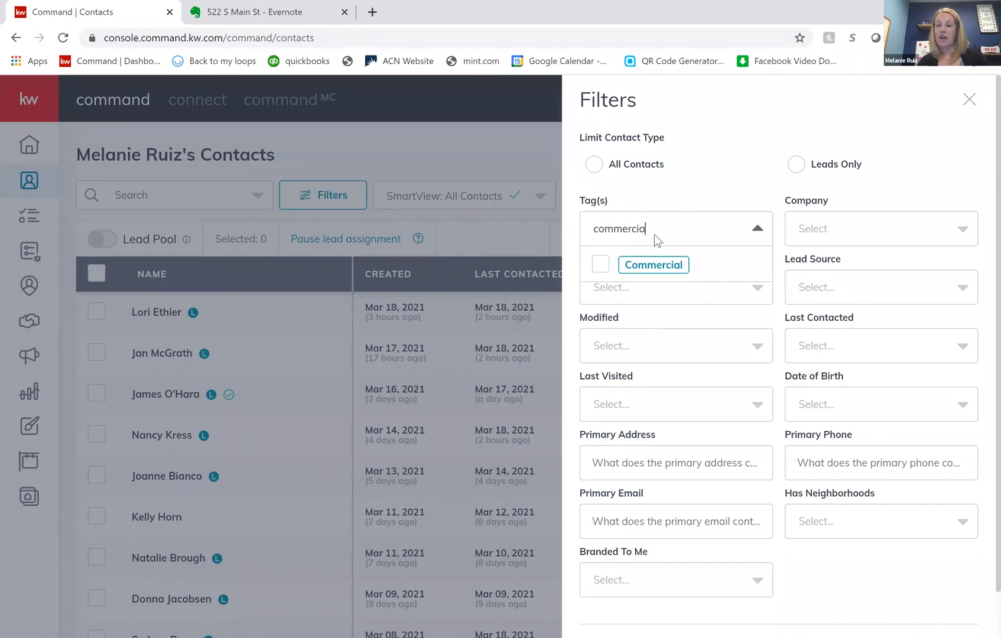
left_click(601, 269)
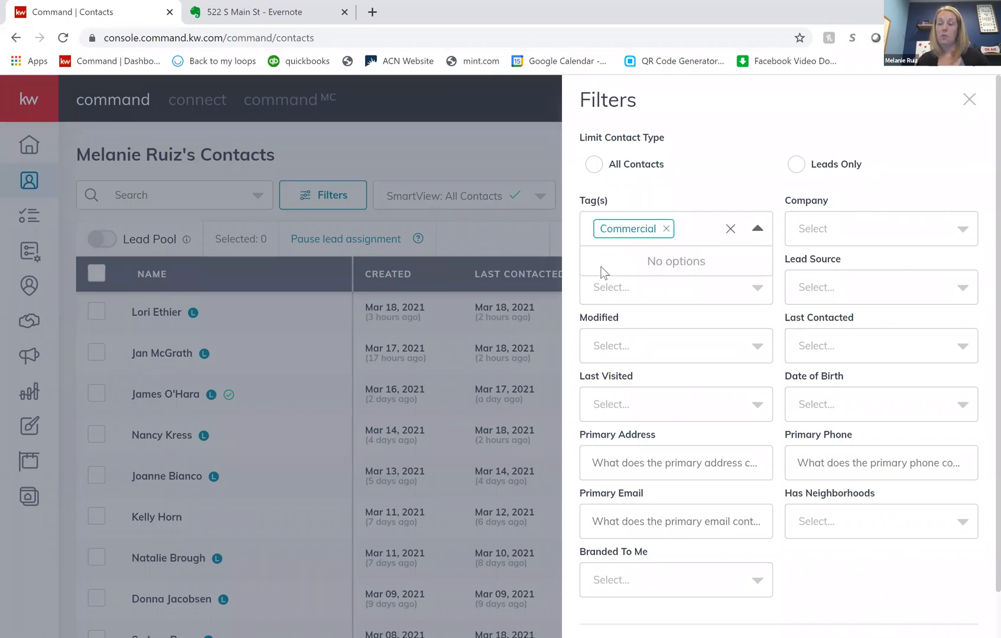
right_click(780, 245)
left_click(777, 223)
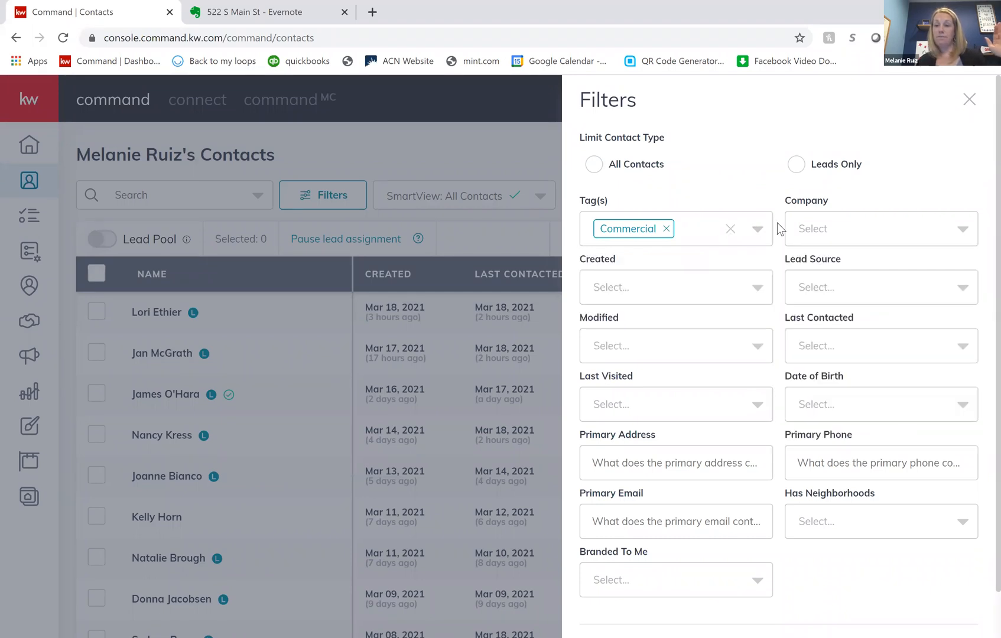
scroll(786, 349, "down", 1)
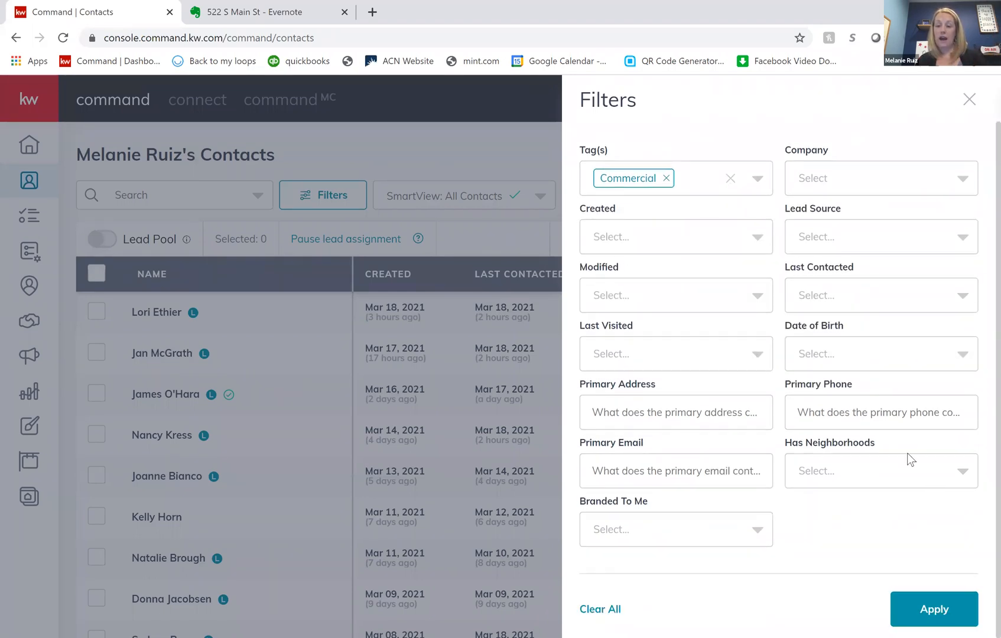
left_click(928, 609)
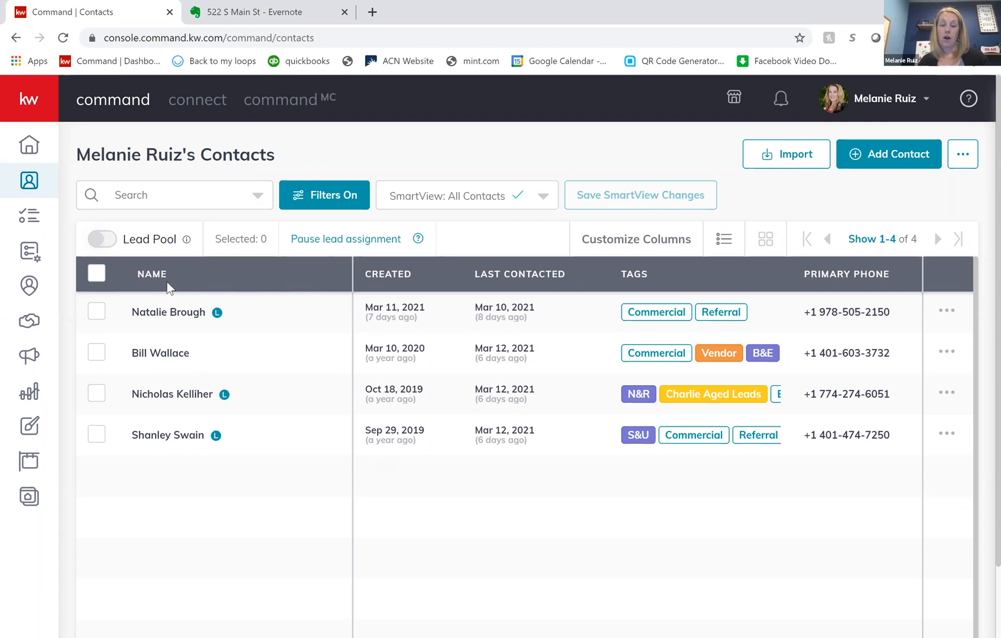
- Select all the Commercial contacts and start the Add to SmartPlan bulk action for them
left_click(97, 275)
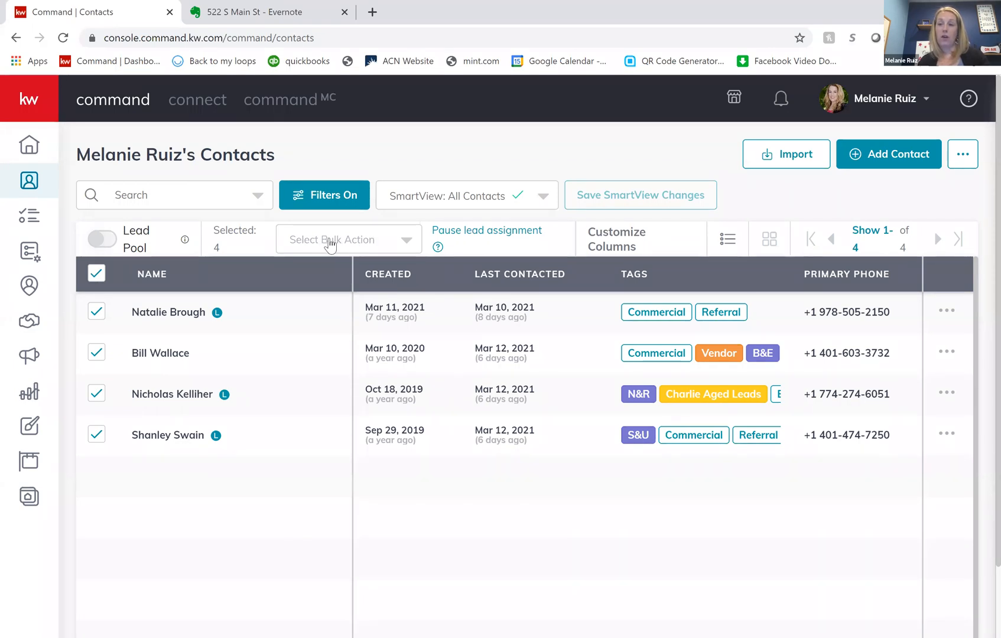
left_click(399, 244)
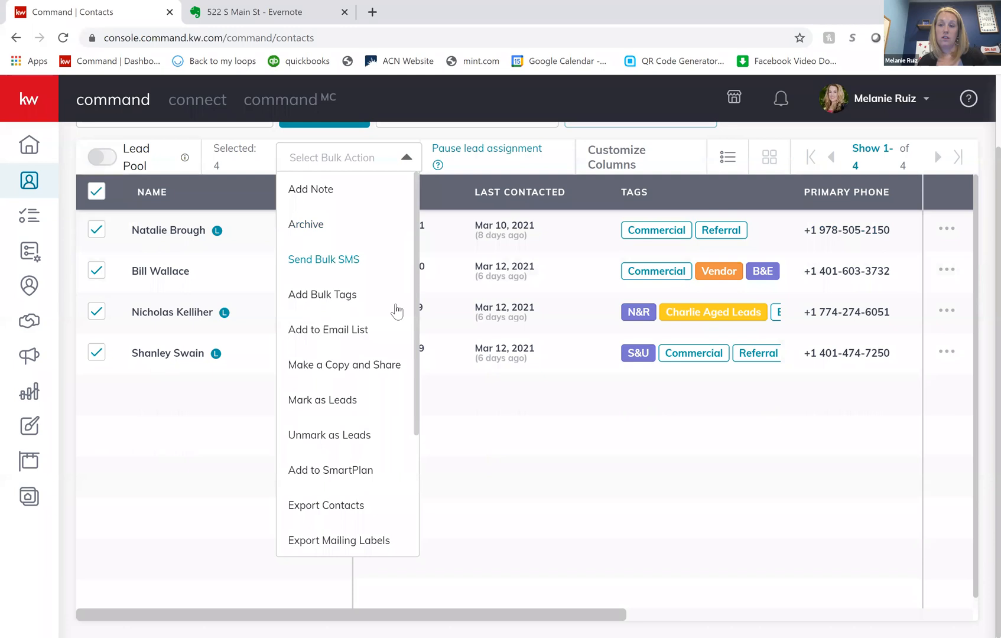
scroll(400, 430, "down", 2)
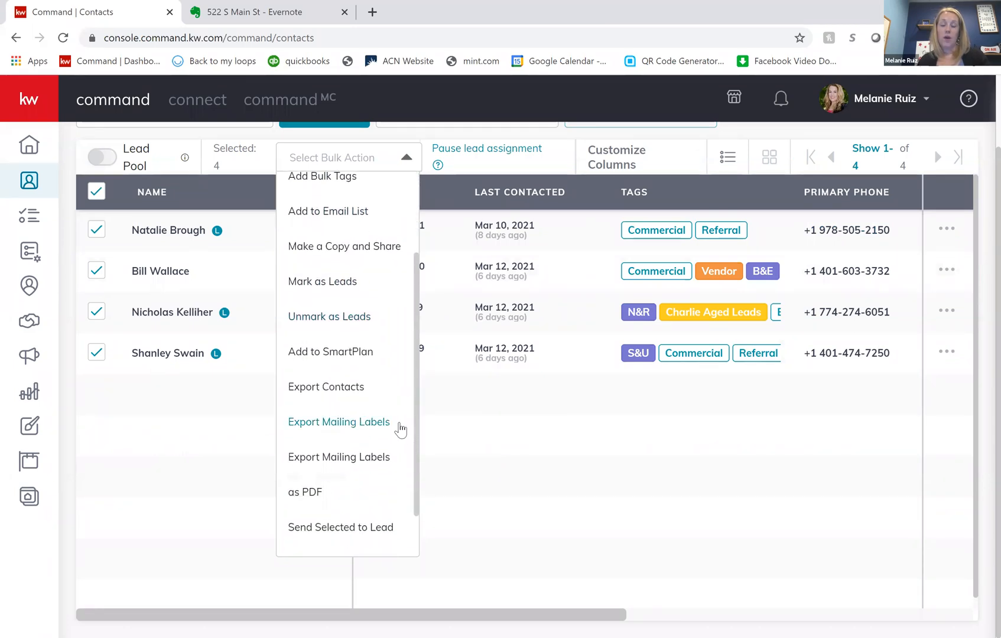
scroll(398, 429, "down", 2)
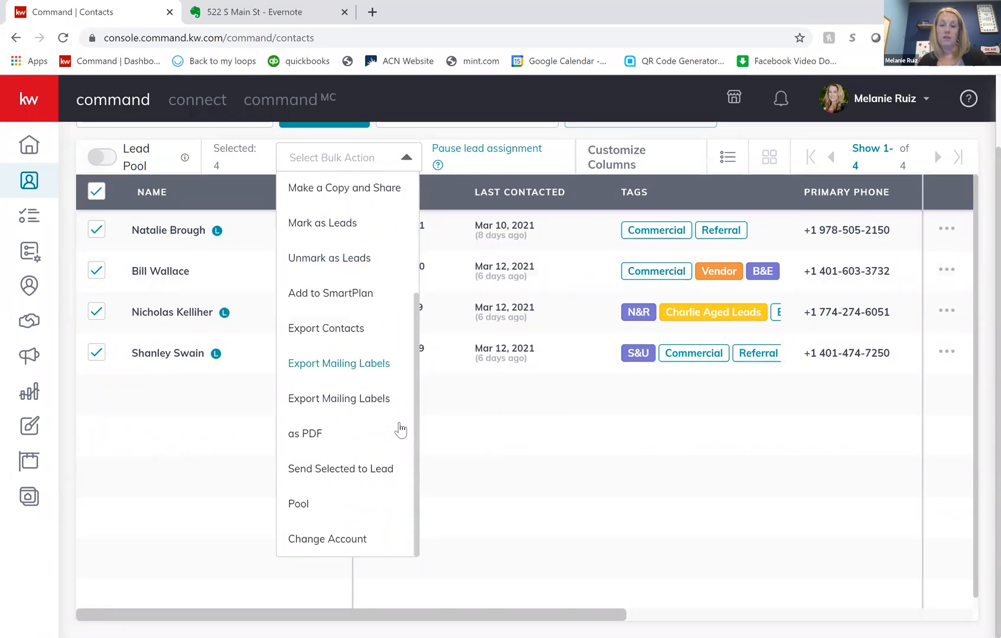
left_click(340, 301)
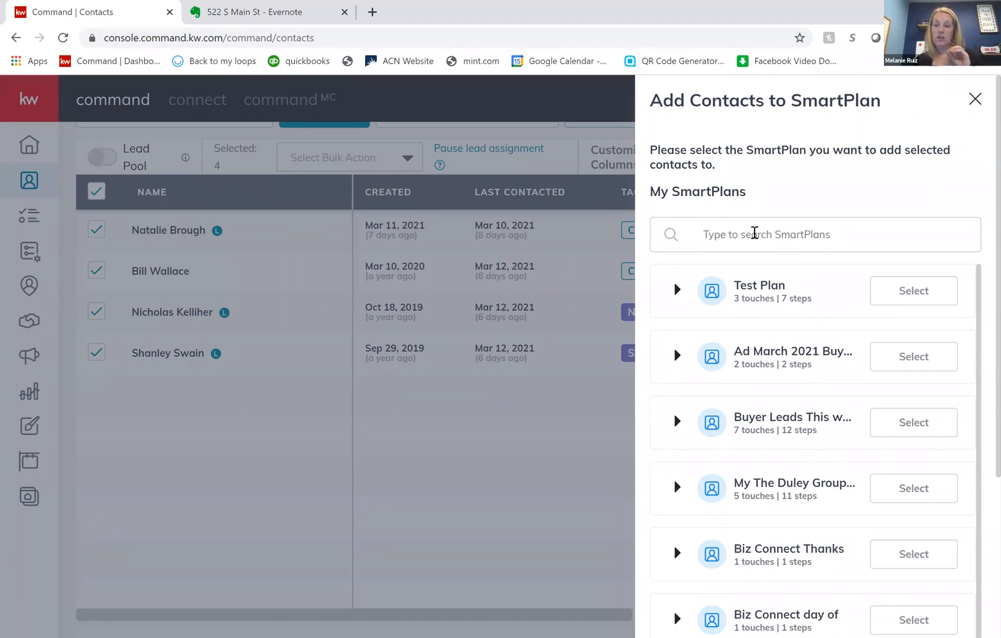
- Browse My SmartPlans, search it for "quar" and clear the search again
left_click(756, 234)
left_click(834, 167)
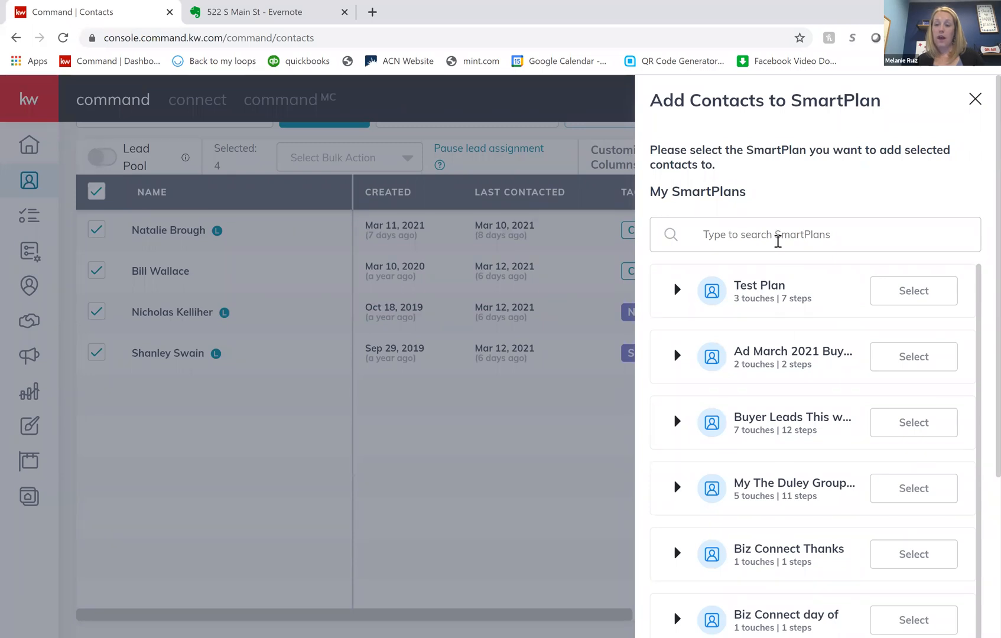
scroll(795, 547, "down", 1)
scroll(796, 547, "down", 2)
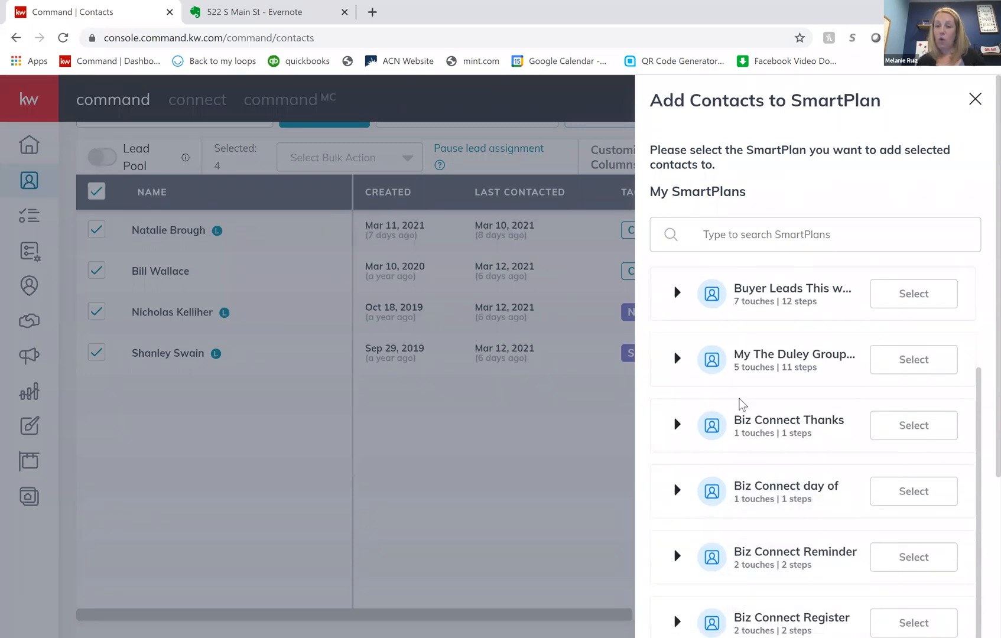
scroll(742, 402, "up", 2)
left_click(746, 234)
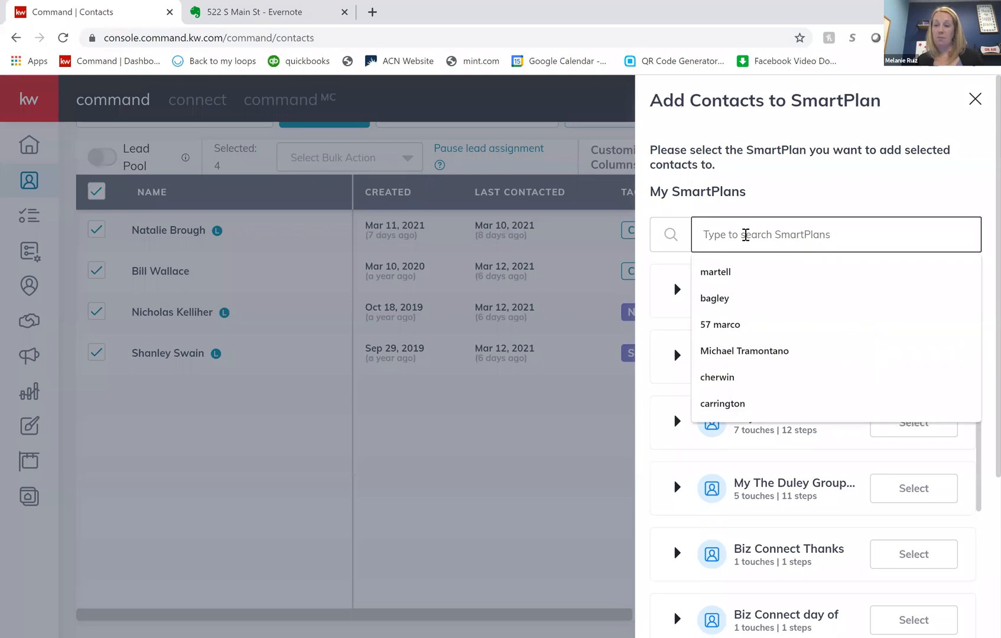
type("vo")
key("BackSpace")
key("BackSpace")
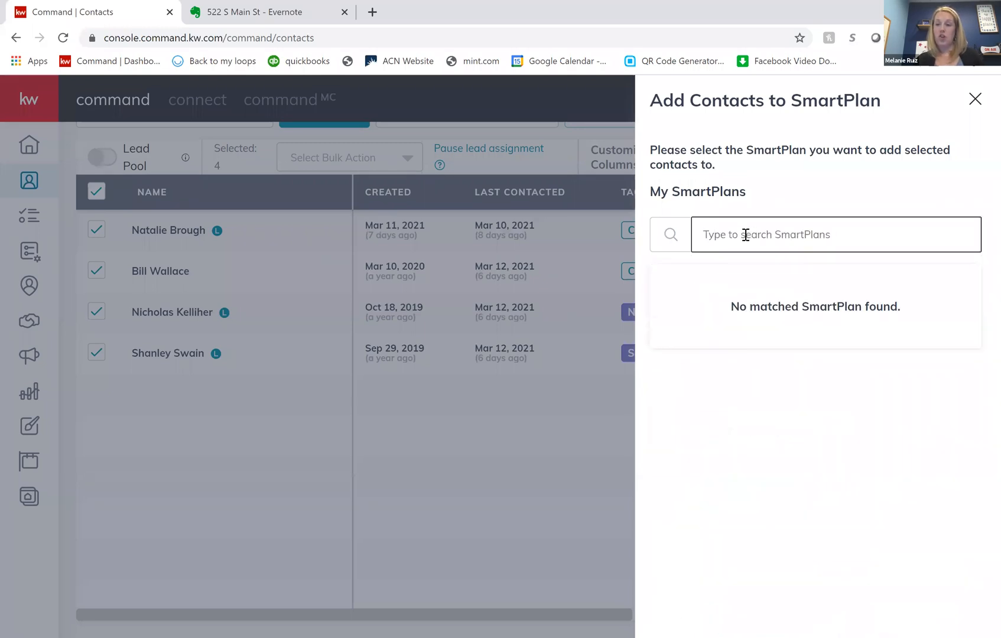
type("quar")
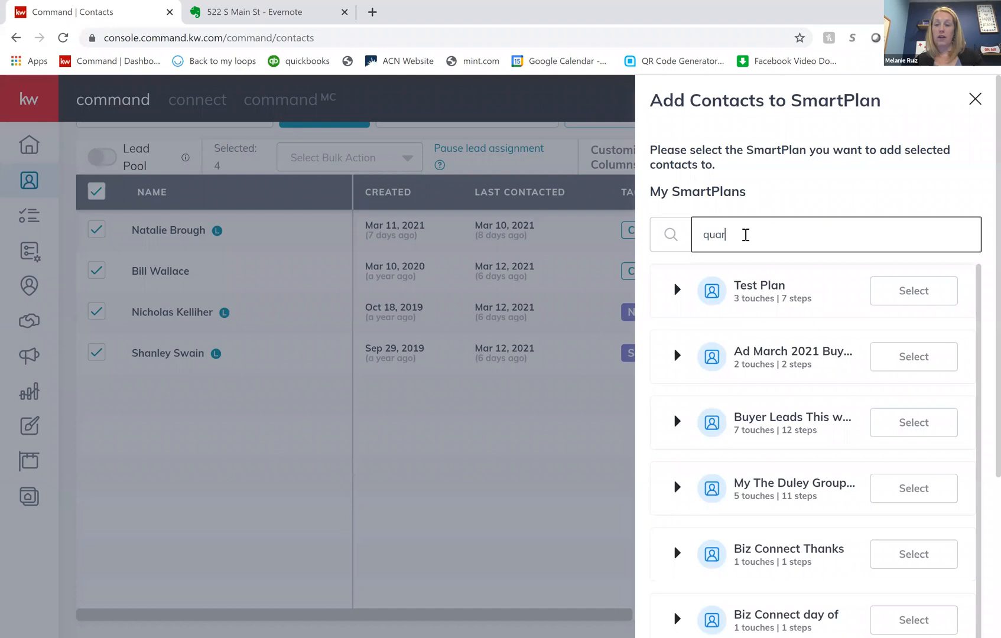
key("BackSpace")
key("BackSpace")
key("BackSpace")
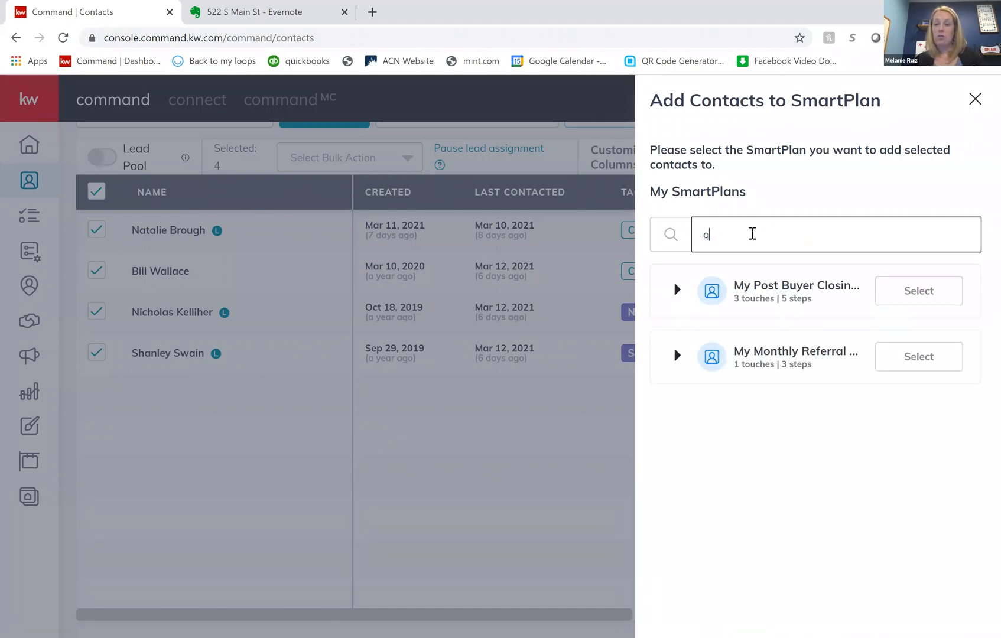
key("BackSpace")
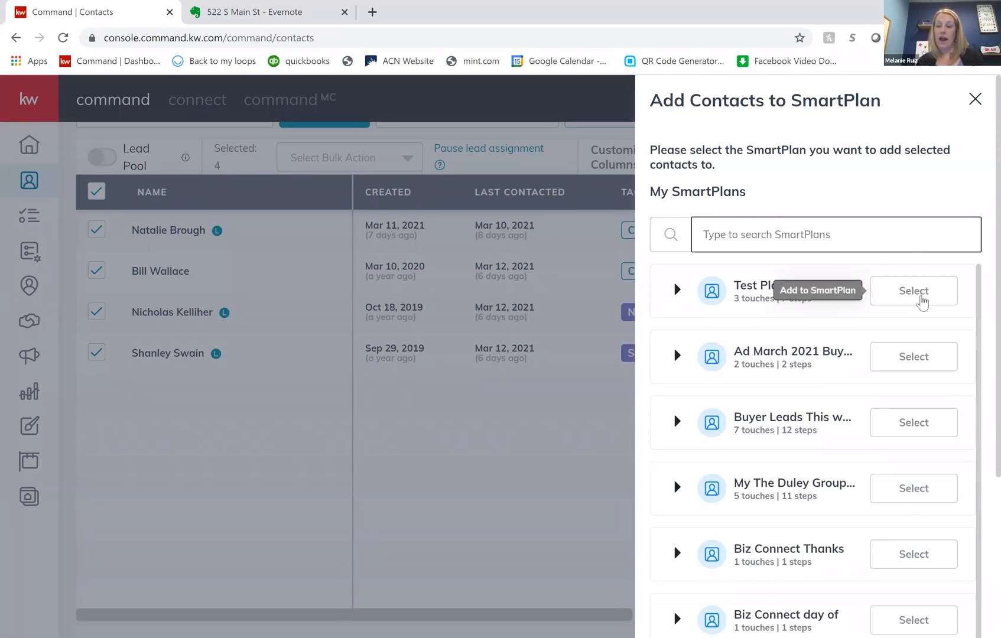
- Try adding the selected contacts to Test Plan with a staggered start of at most 4 contacts per day, and close without confirming
left_click(921, 301)
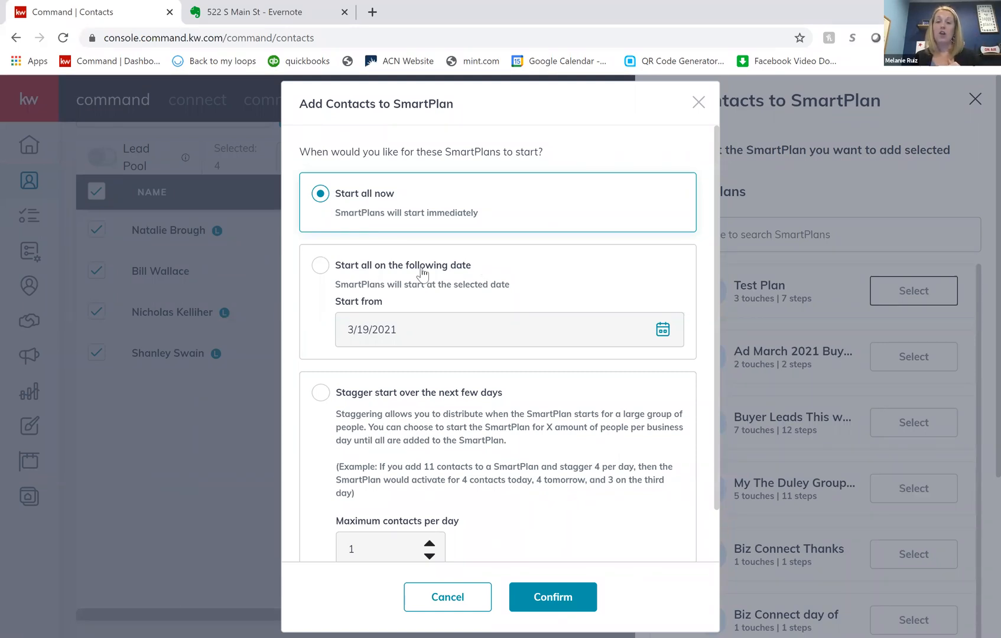
left_click(464, 273)
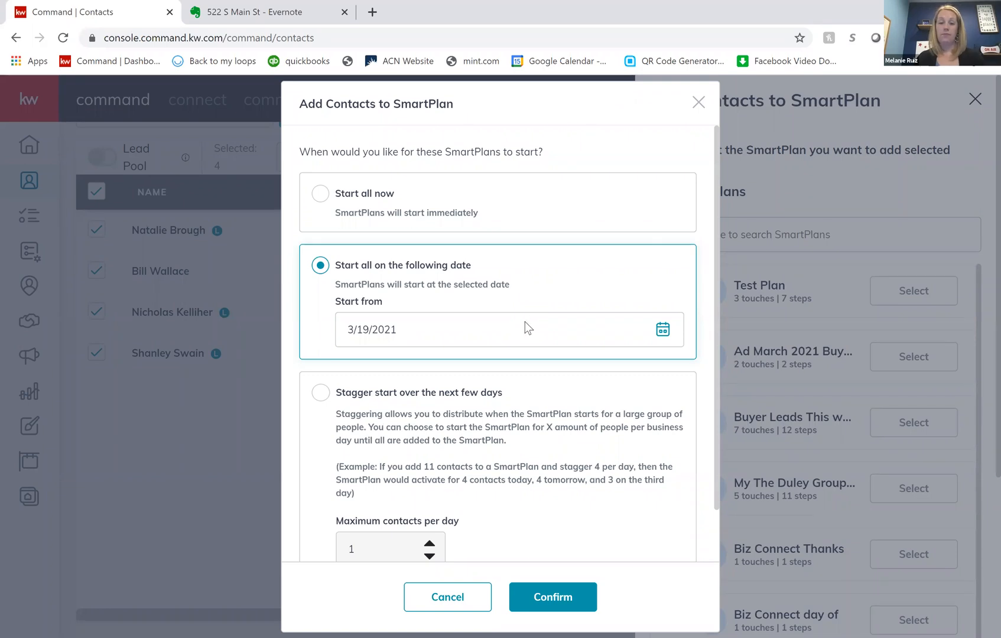
scroll(524, 322, "down", 1)
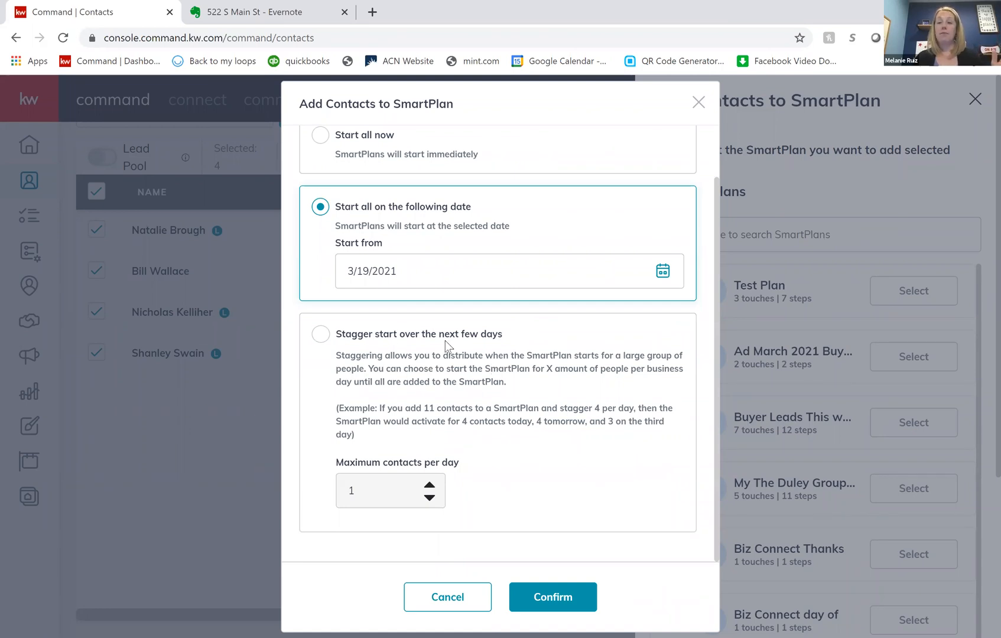
left_click(321, 335)
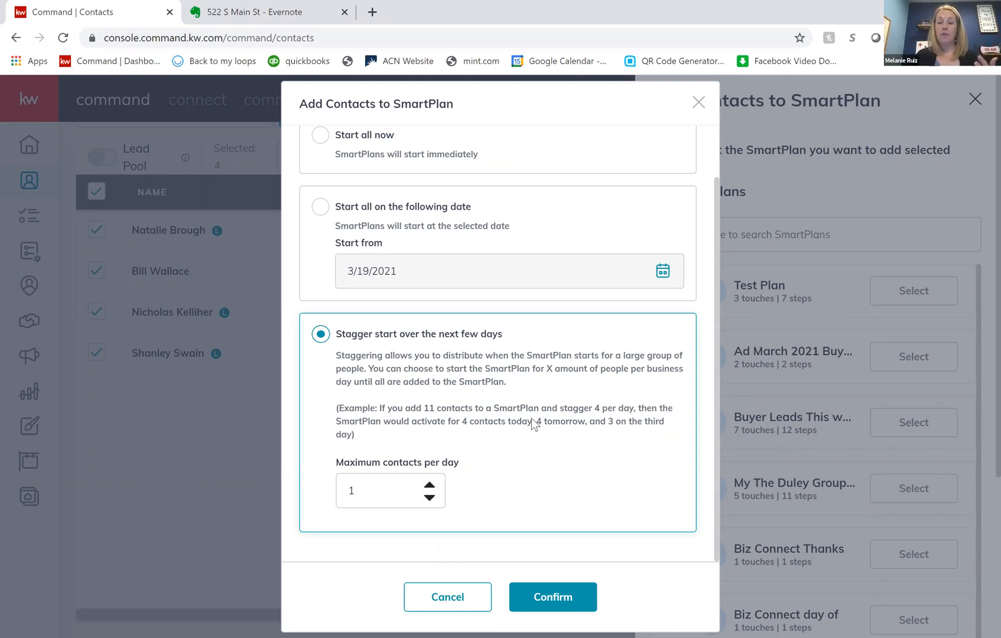
left_click(429, 486)
left_click(429, 485)
left_click(429, 486)
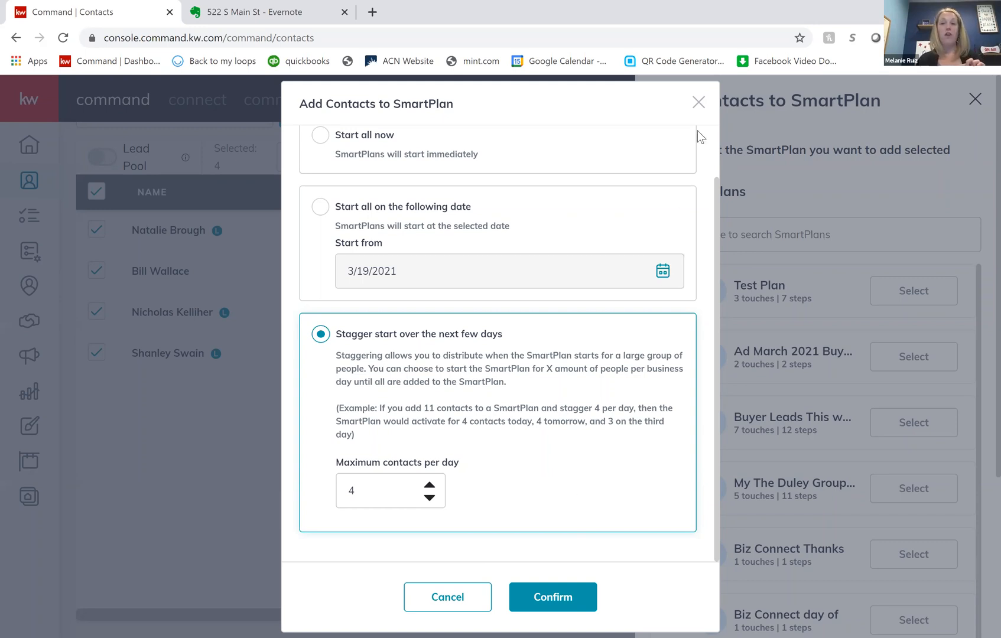
left_click(698, 102)
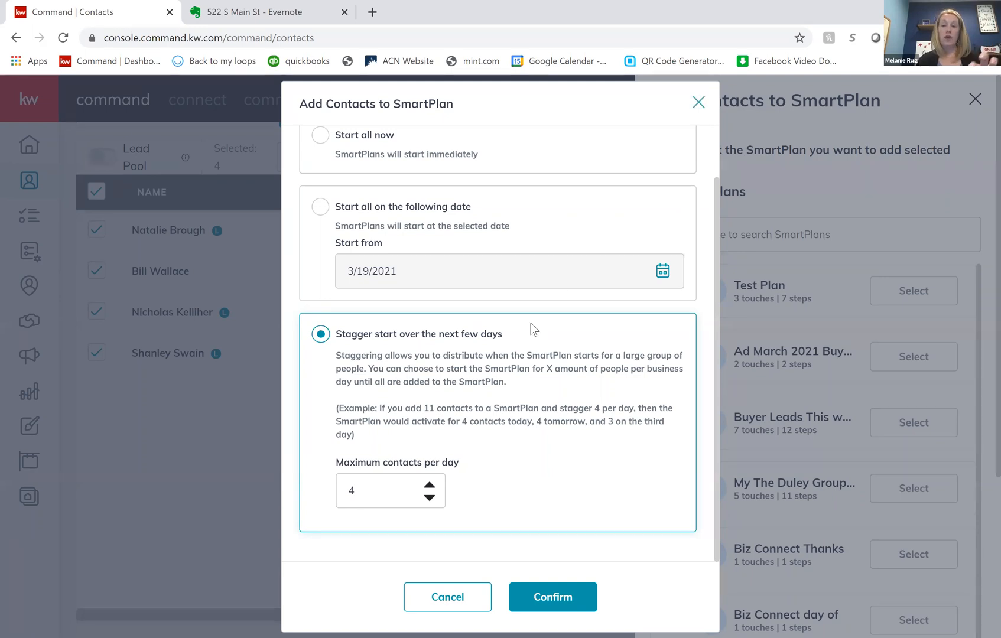
left_click(569, 359)
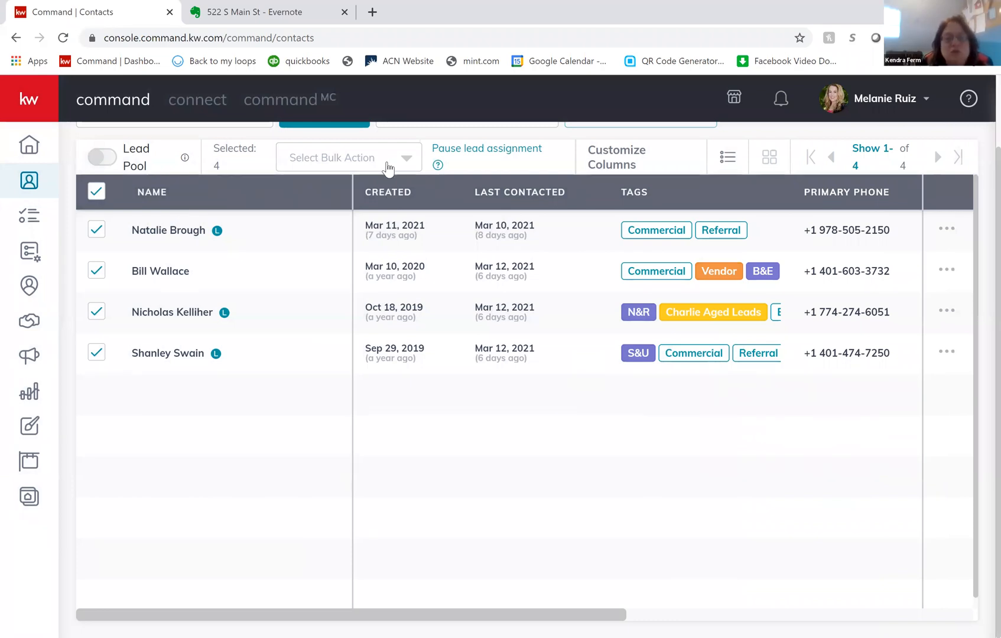
left_click(298, 161)
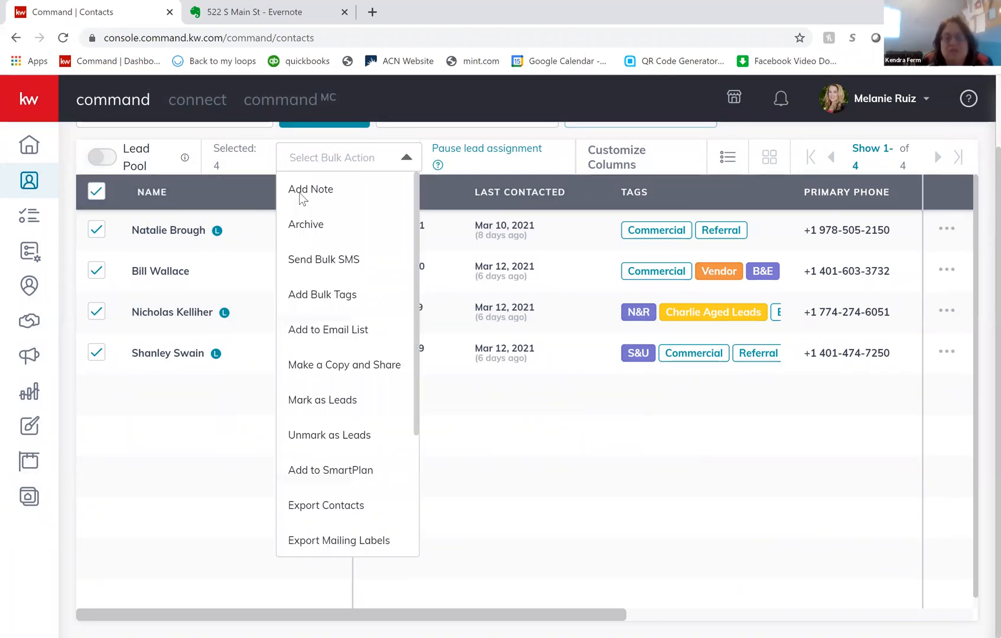
left_click(321, 192)
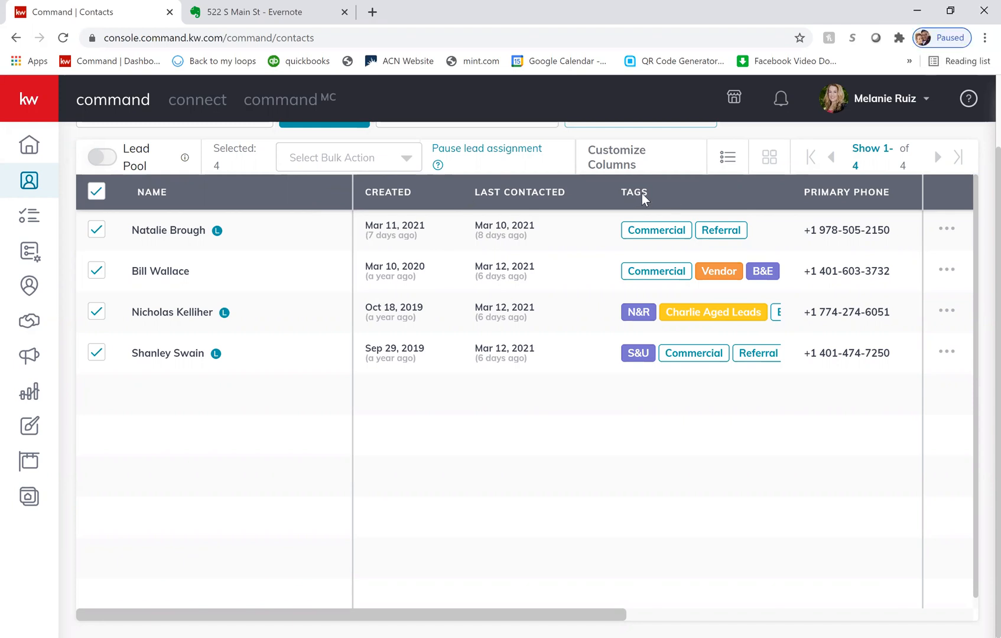
- Clear the selection of all four Commercial contacts in the contact list
left_click(93, 194)
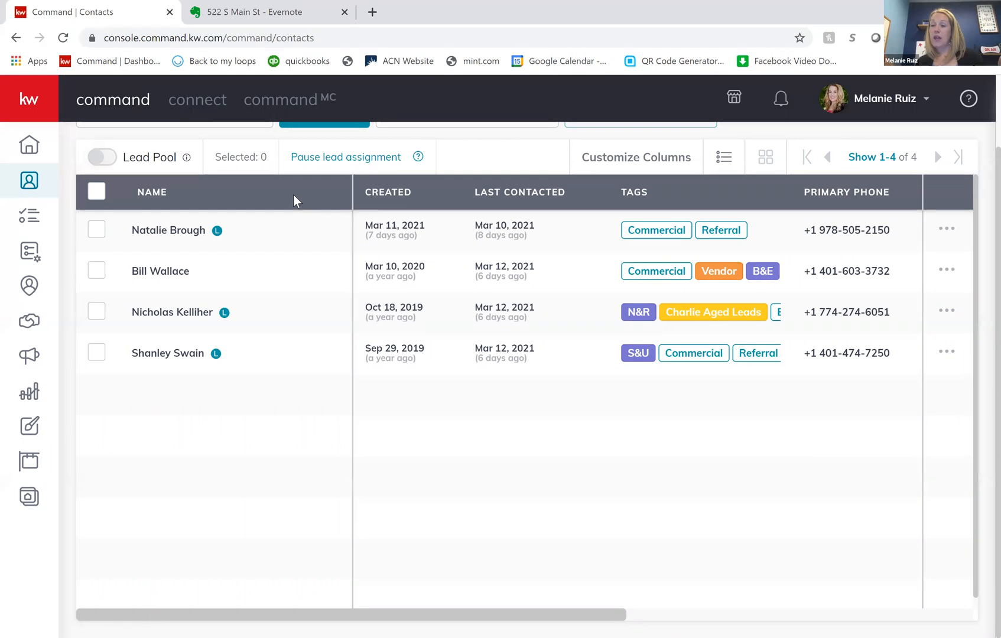
left_click(372, 208)
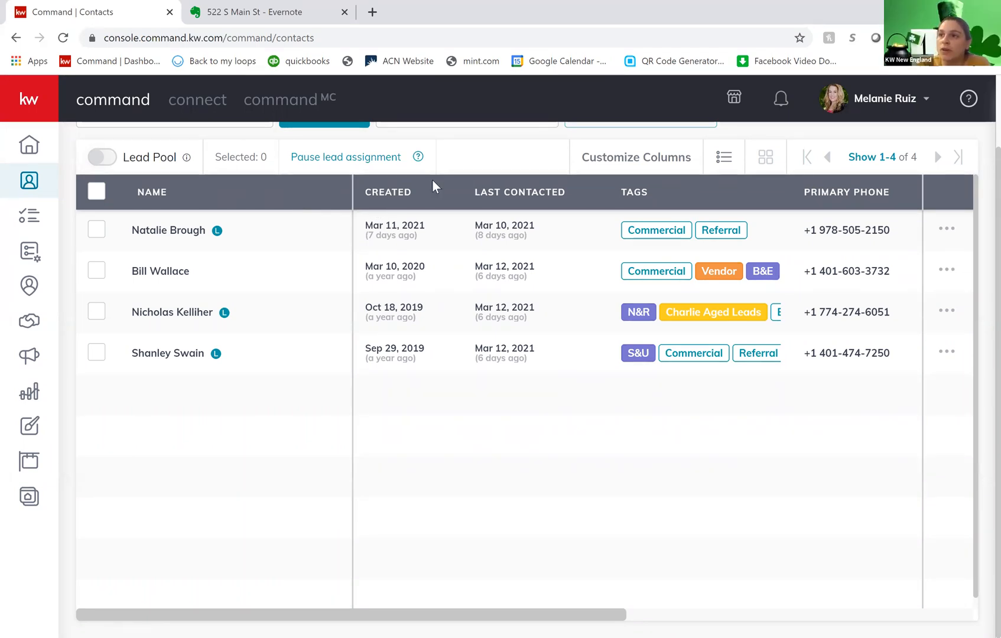
scroll(384, 200, "up", 2)
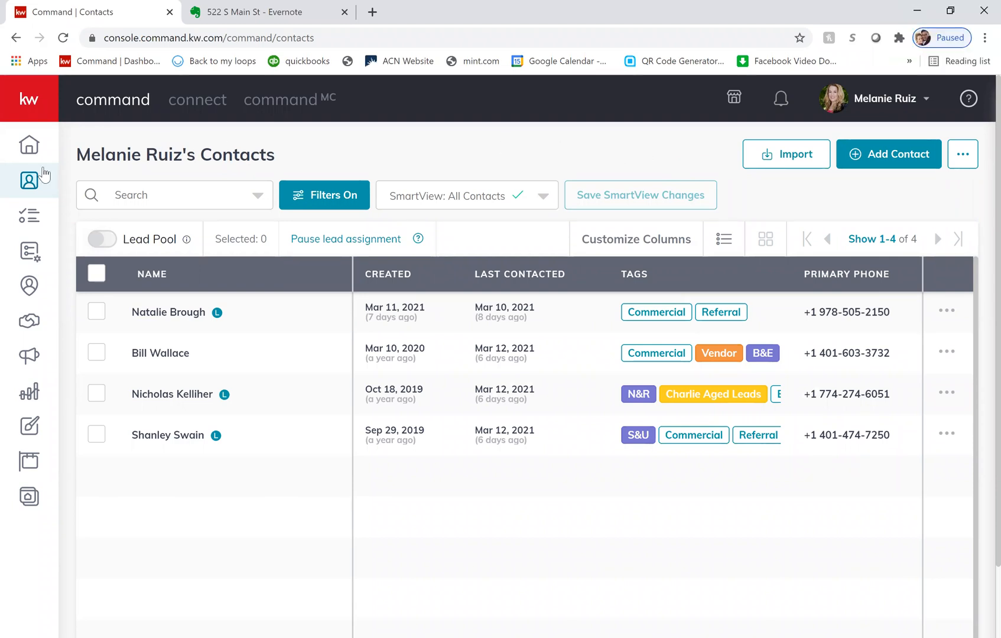
- Go to My SmartPlans and start creating a new SmartPlan
left_click(38, 256)
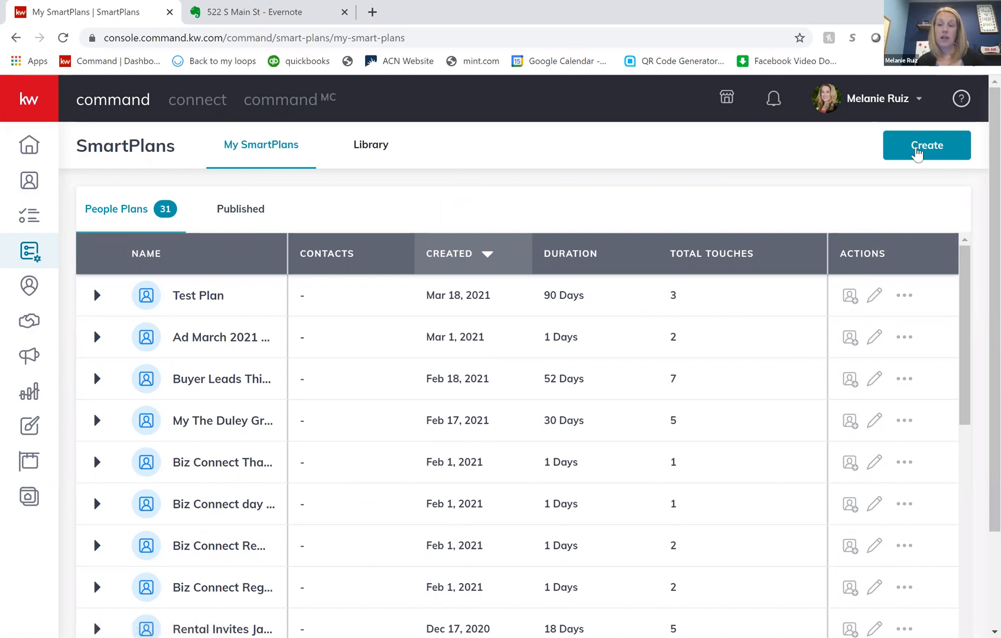
left_click(920, 152)
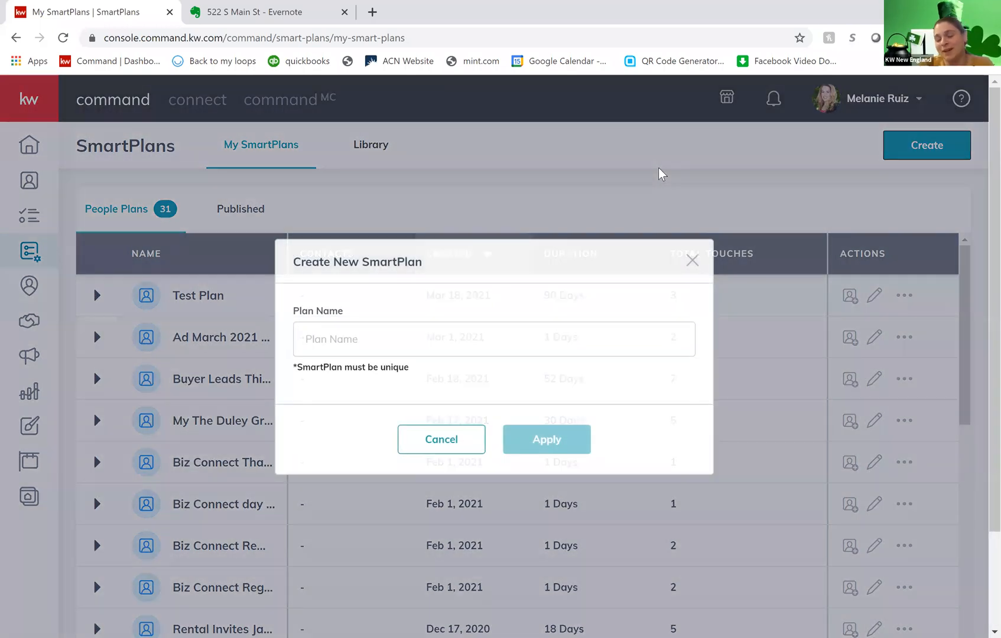
scroll(579, 206, "down", 1)
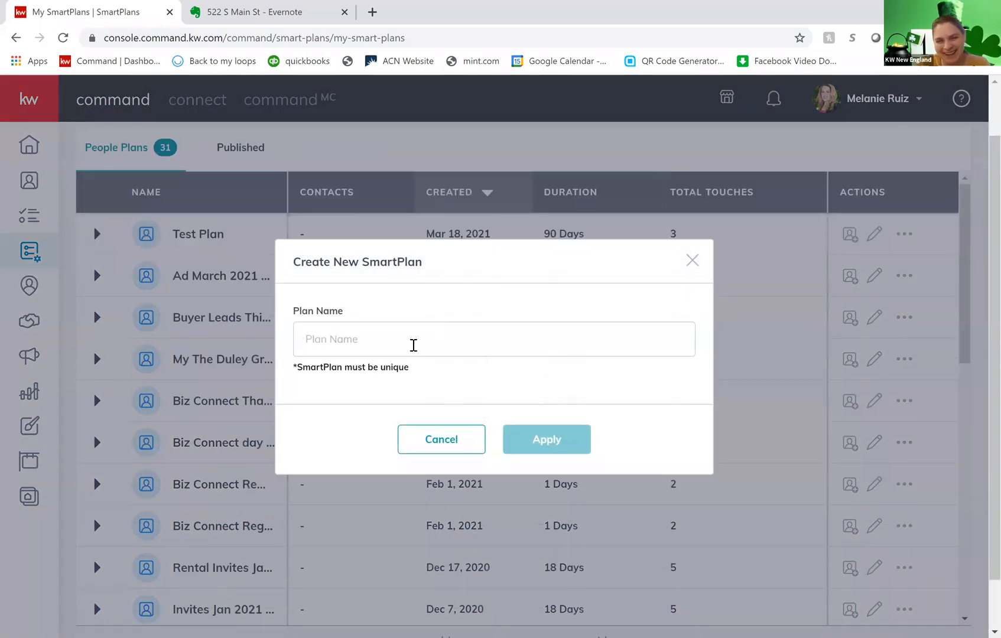
scroll(414, 345, "down", 2)
left_click(413, 345)
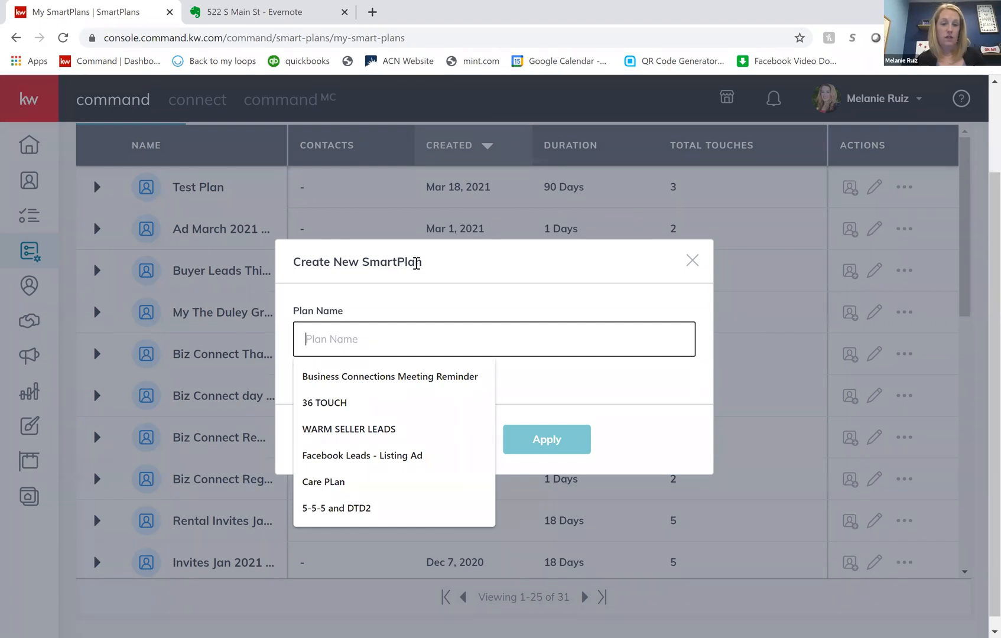
left_click(420, 251)
left_click_drag(427, 240, 471, 260)
left_click(472, 260)
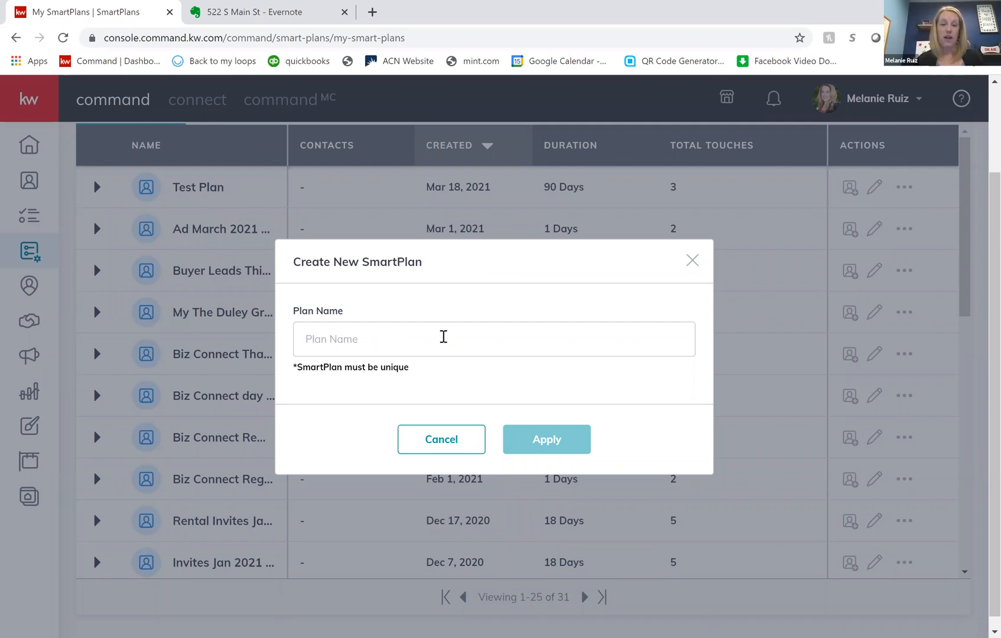
- Name the new SmartPlan with the property's street address followed by "Facebook Ad Leads" and create it
left_click(443, 337)
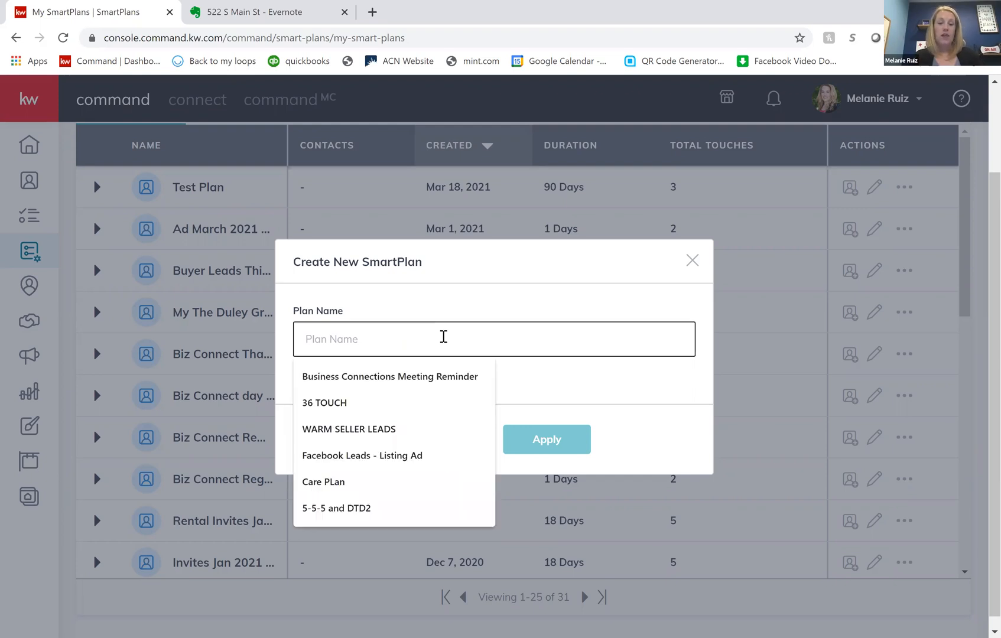
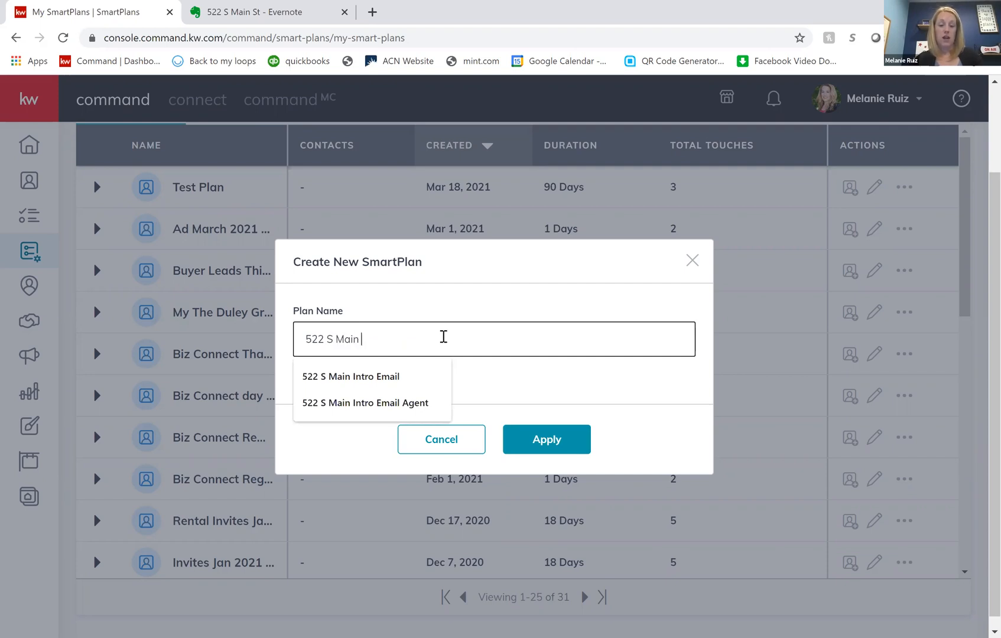
type(" Facebook Ad")
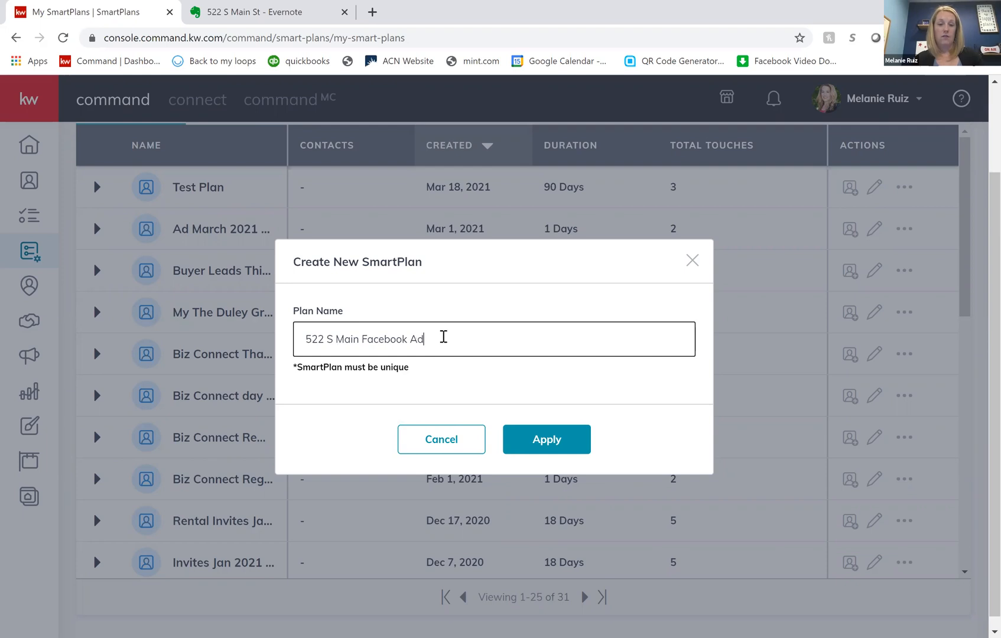
type(" Leads")
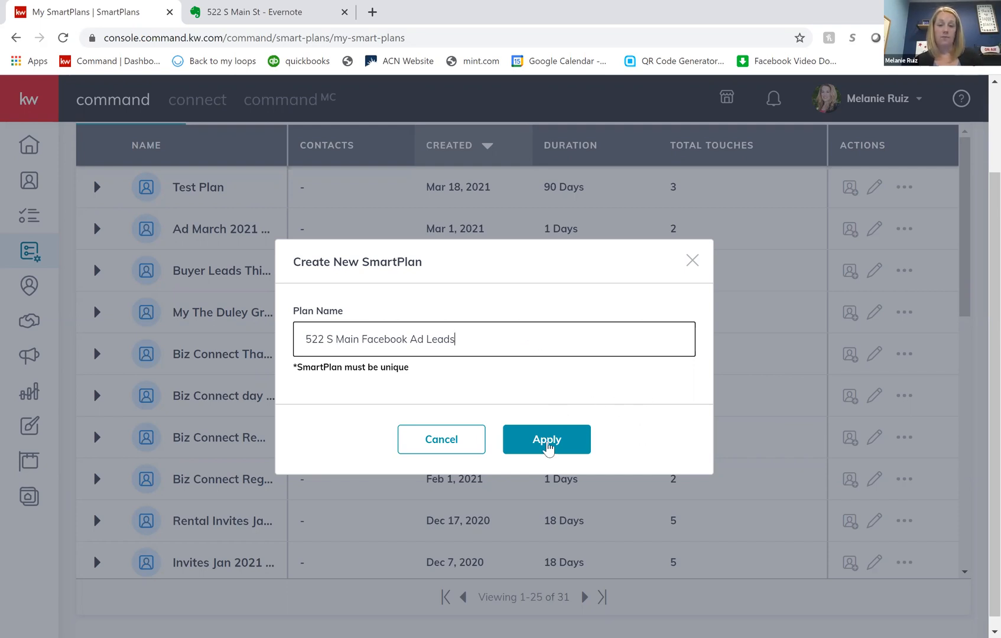
left_click(542, 444)
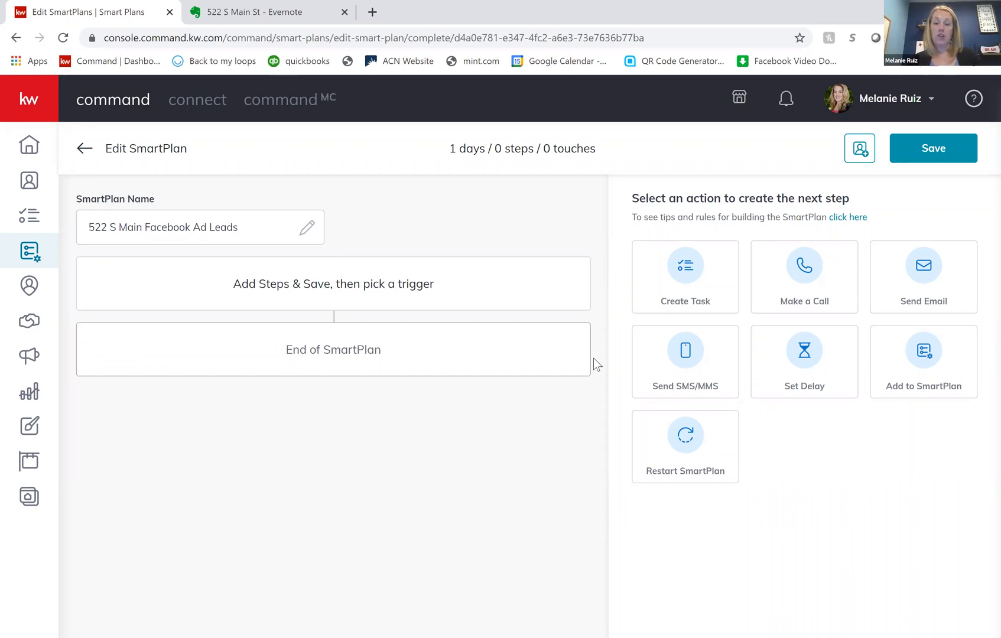
- Add a Send SMS/MMS step to the plan and select the Facebook lead reply text in the property's Evernote note
left_click(680, 371)
scroll(722, 357, "down", 2)
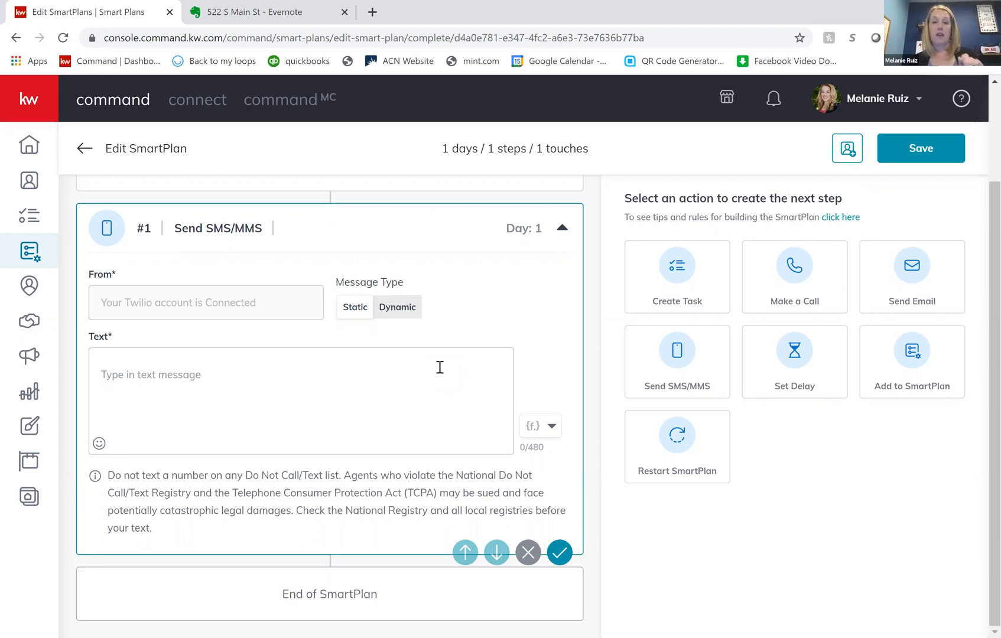
left_click(223, 16)
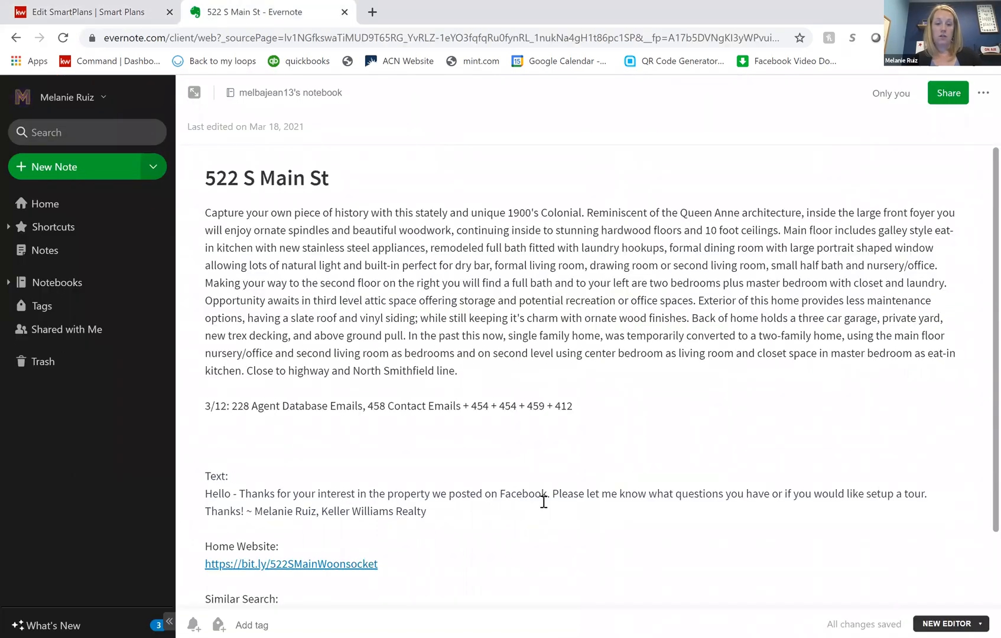
scroll(435, 424, "down", 3)
left_click_drag(195, 405, 222, 406)
left_click_drag(426, 423, 195, 404)
key("ctrl+c")
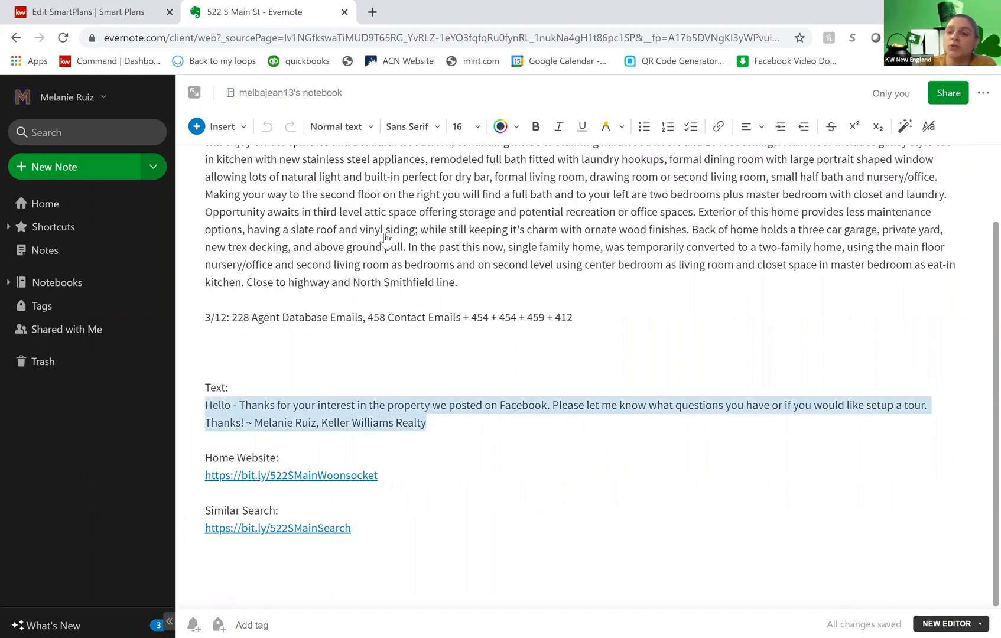
- Back in Command, paste the reply into the SMS step's text, remove the blank line above it and save the step
key("ctrl+shift+Tab")
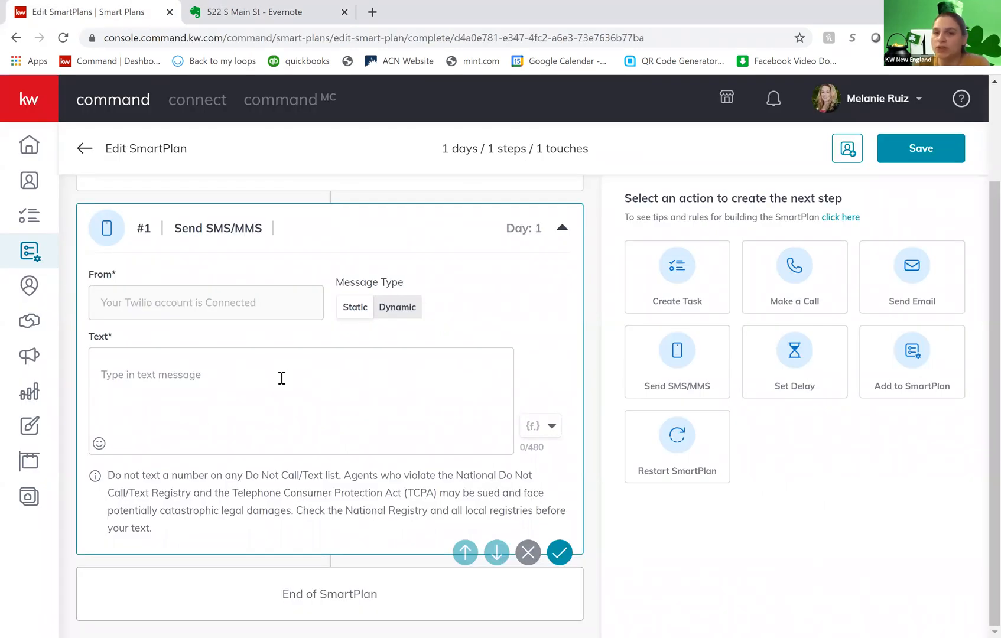
left_click(282, 378)
key("ctrl+v")
left_click(103, 394)
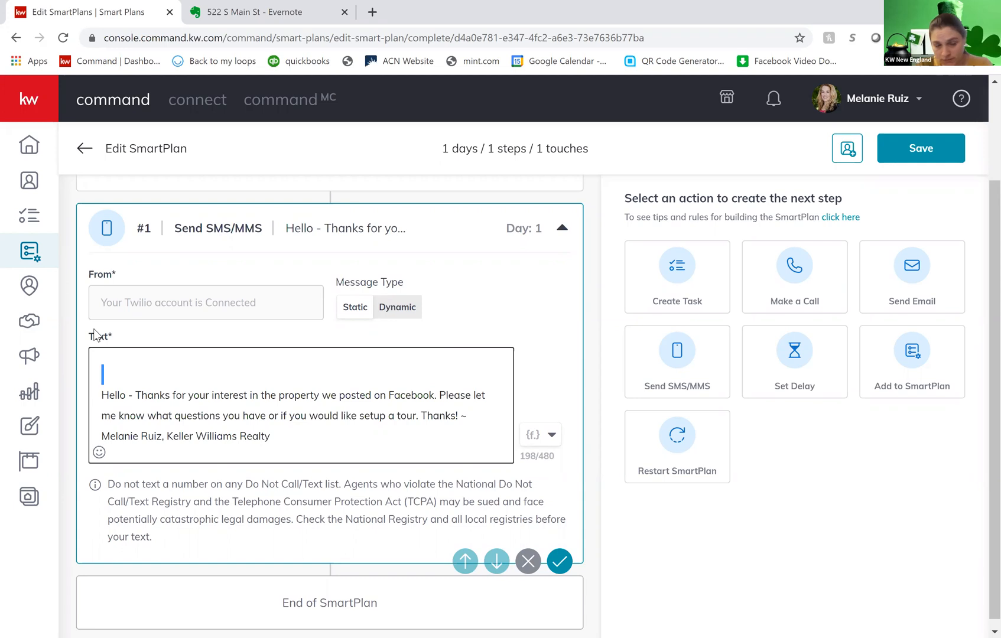
key("BackSpace")
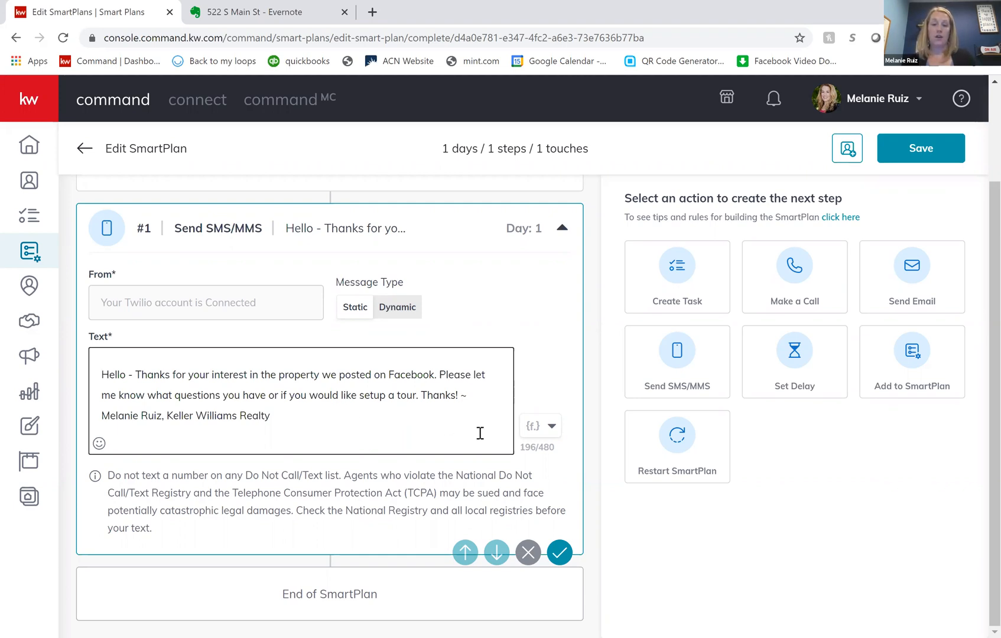
left_click(560, 551)
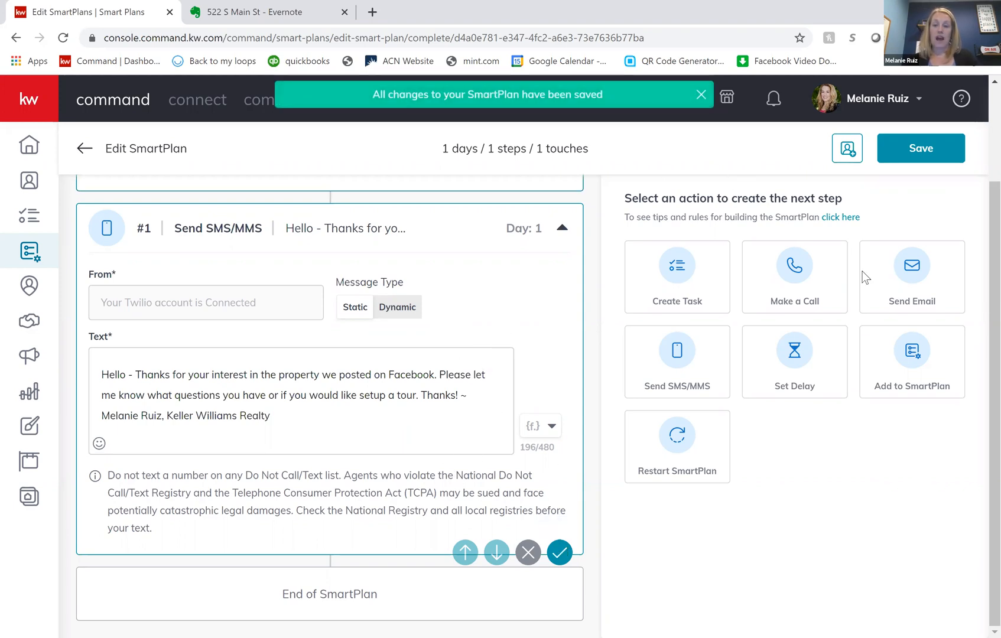
- Add a Set Delay step of 1 day after the text message
left_click(791, 361)
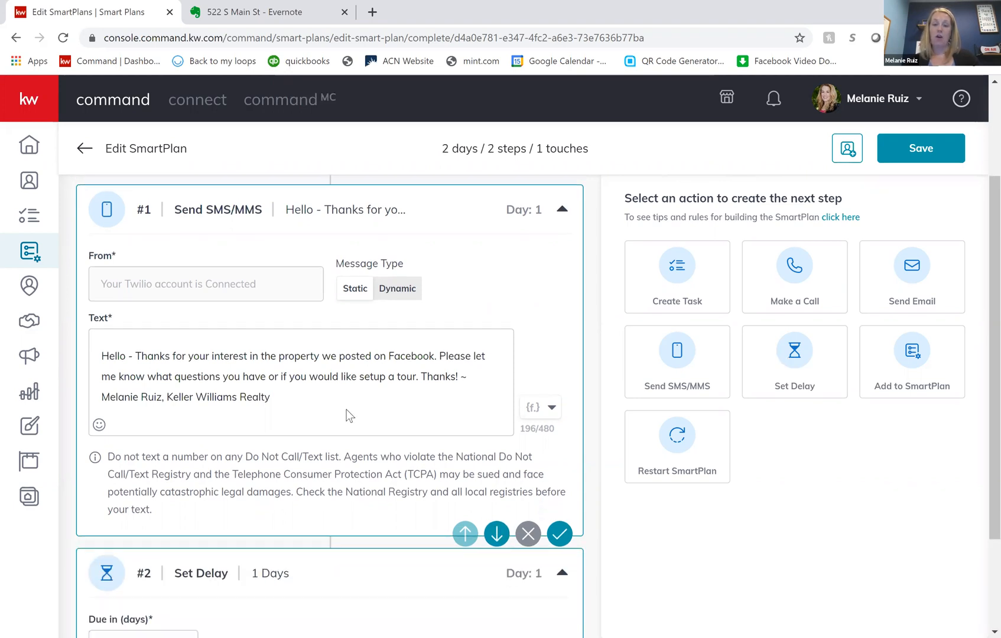
scroll(250, 271, "down", 2)
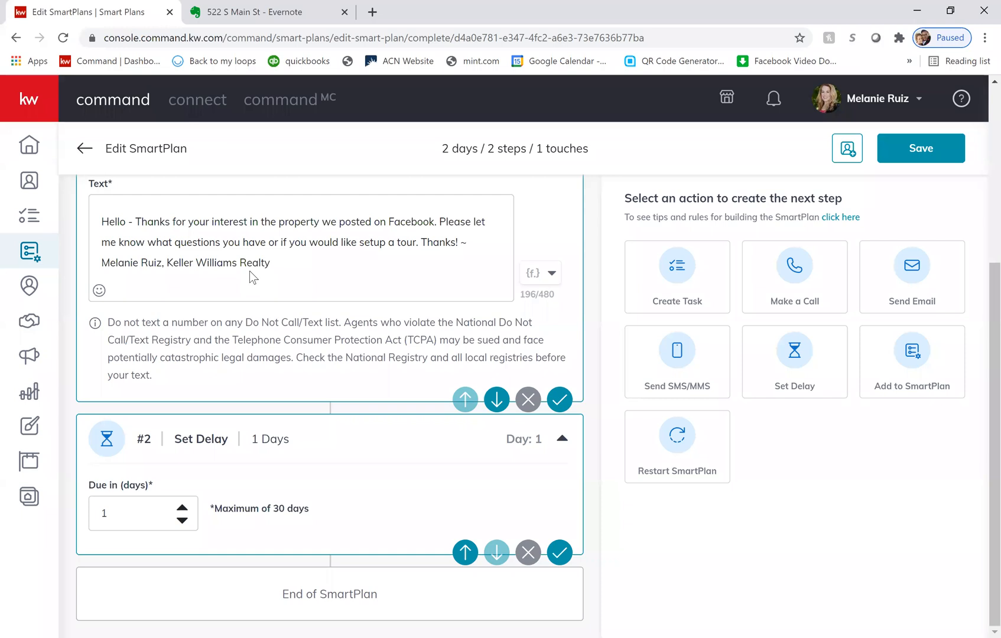
scroll(249, 270, "up", 2)
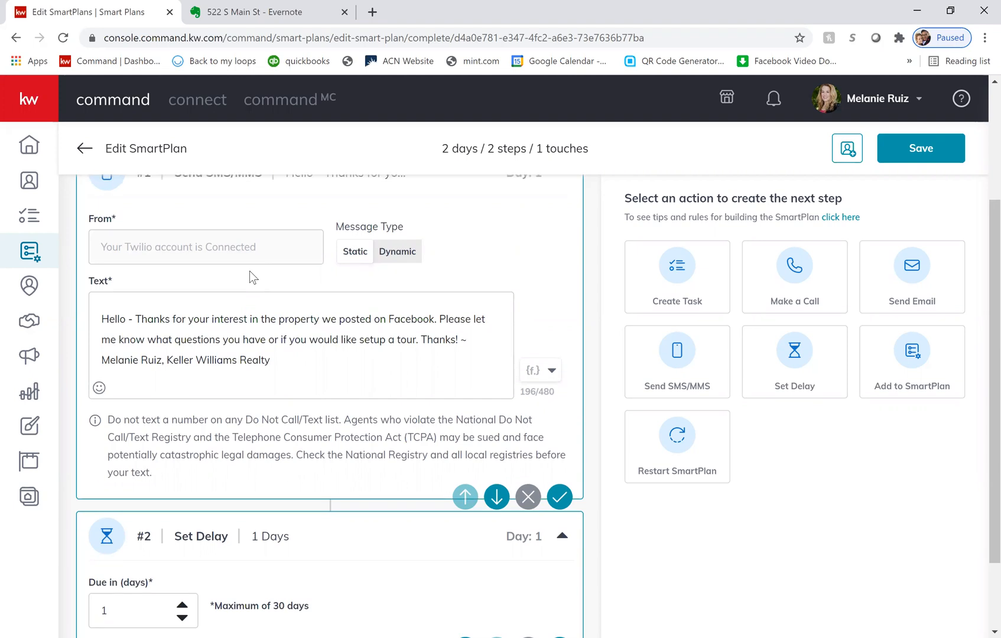
scroll(250, 271, "up", 2)
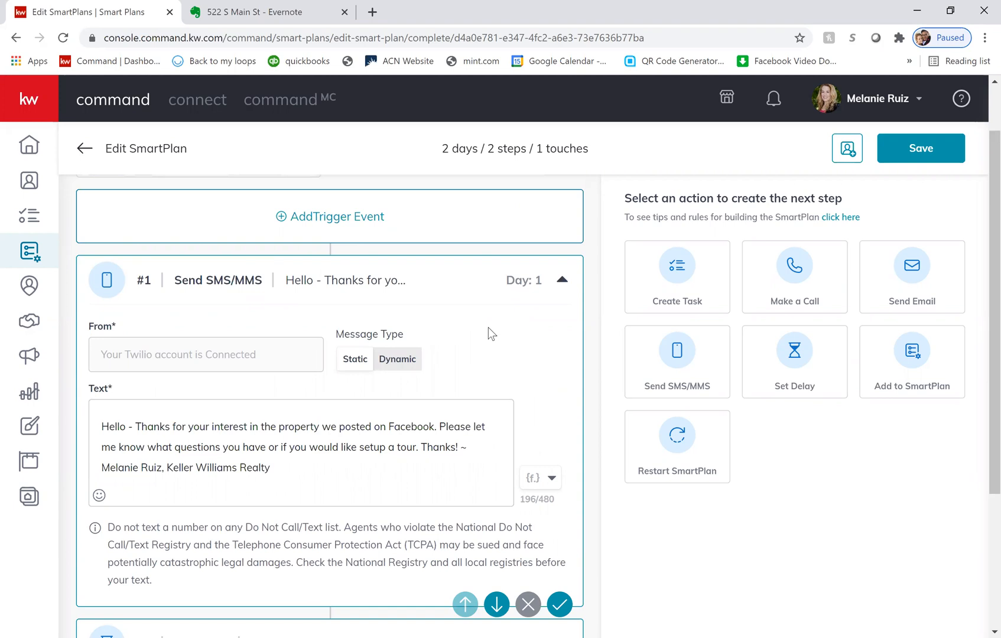
- Examine the merge fields available for the text message, close the list without inserting any, and review the message and delay steps
left_click(550, 480)
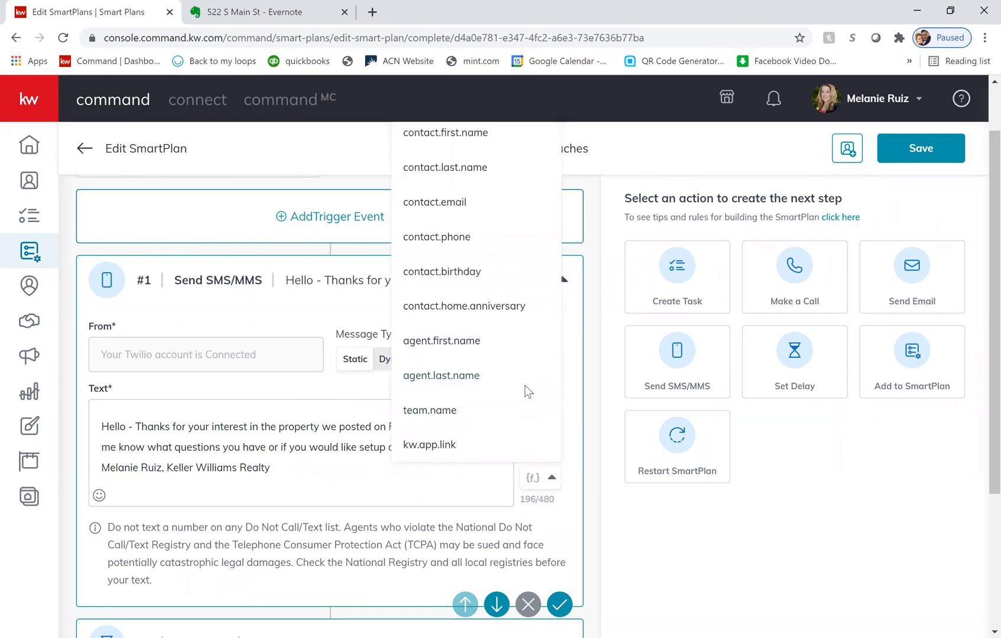
scroll(344, 507, "up", 1)
left_click(344, 506)
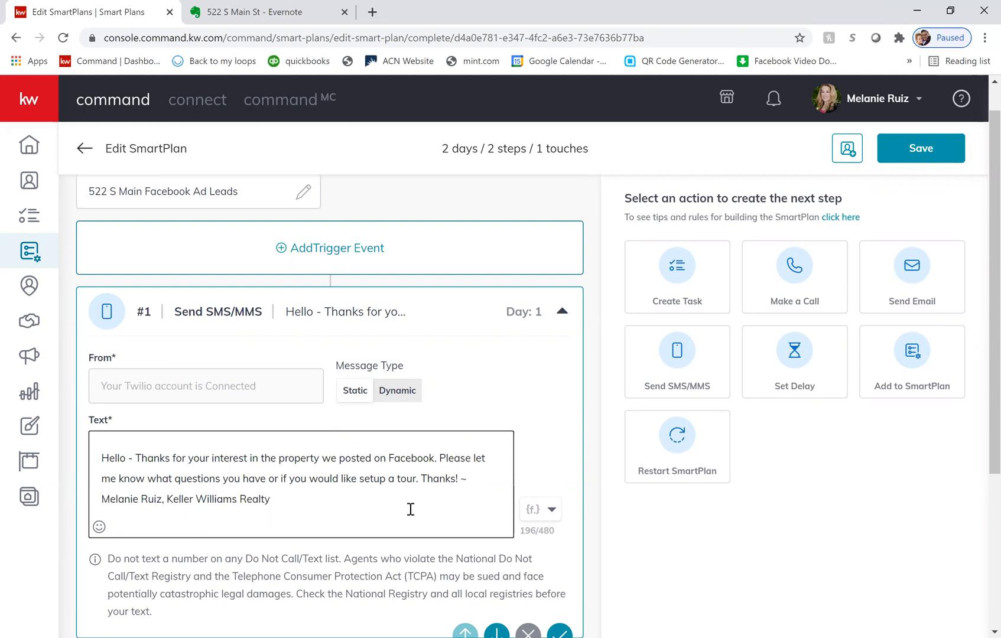
scroll(410, 509, "down", 2)
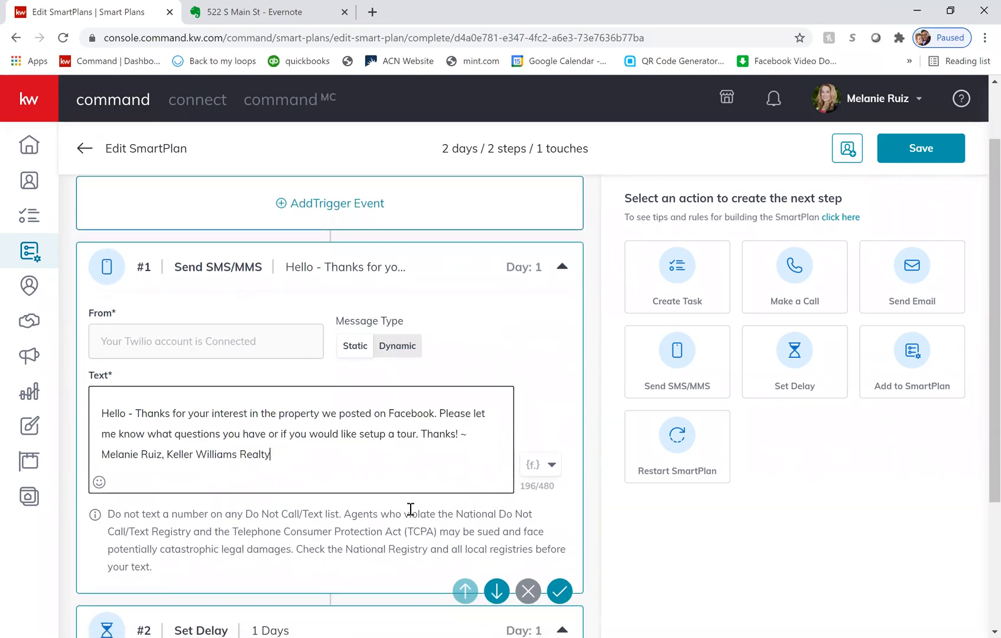
scroll(411, 509, "down", 2)
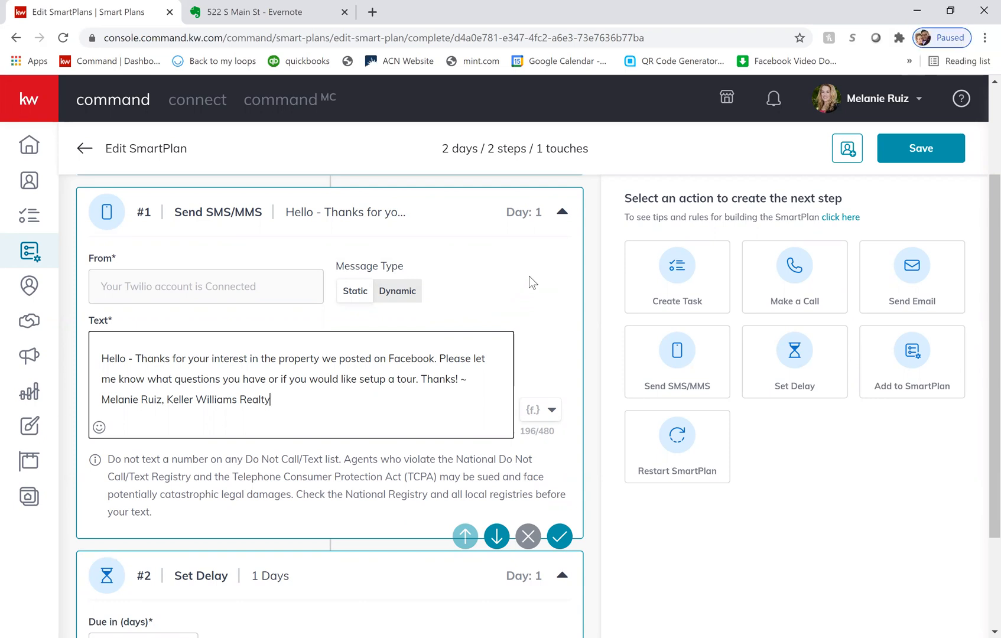
scroll(528, 276, "down", 1)
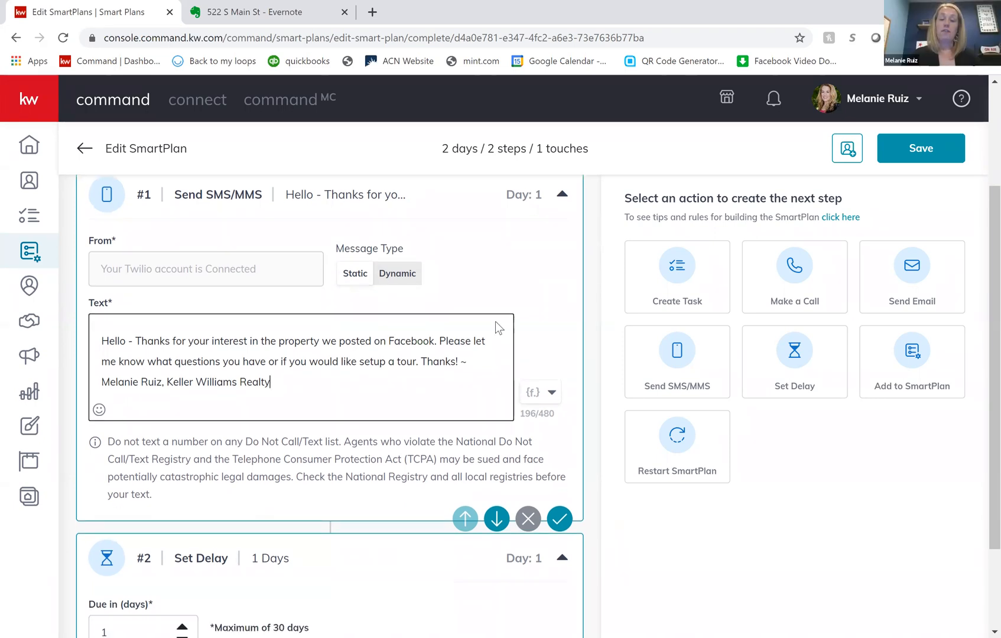
scroll(495, 321, "down", 1)
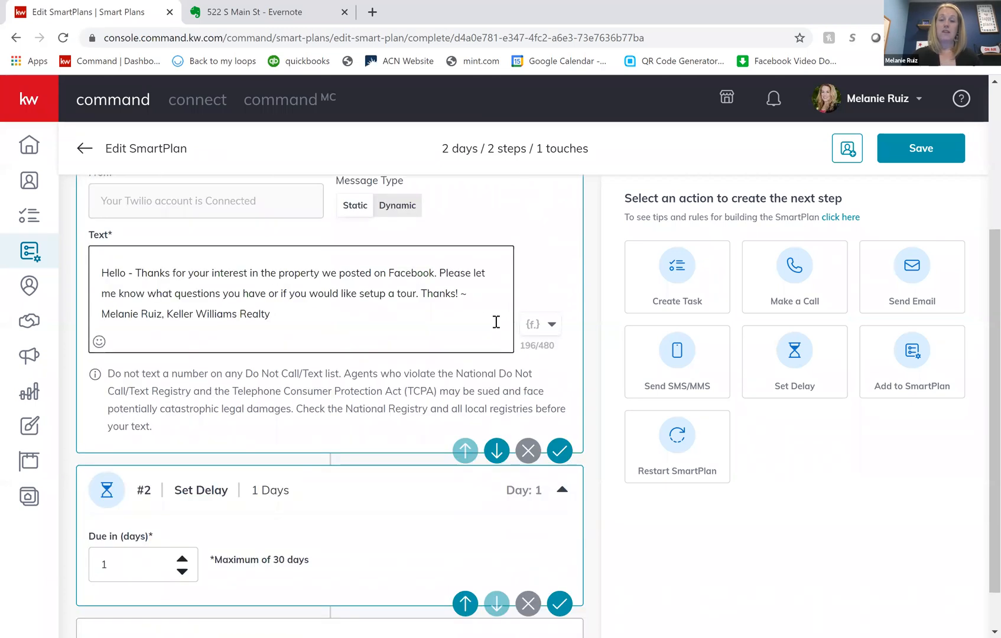
scroll(373, 379, "up", 1)
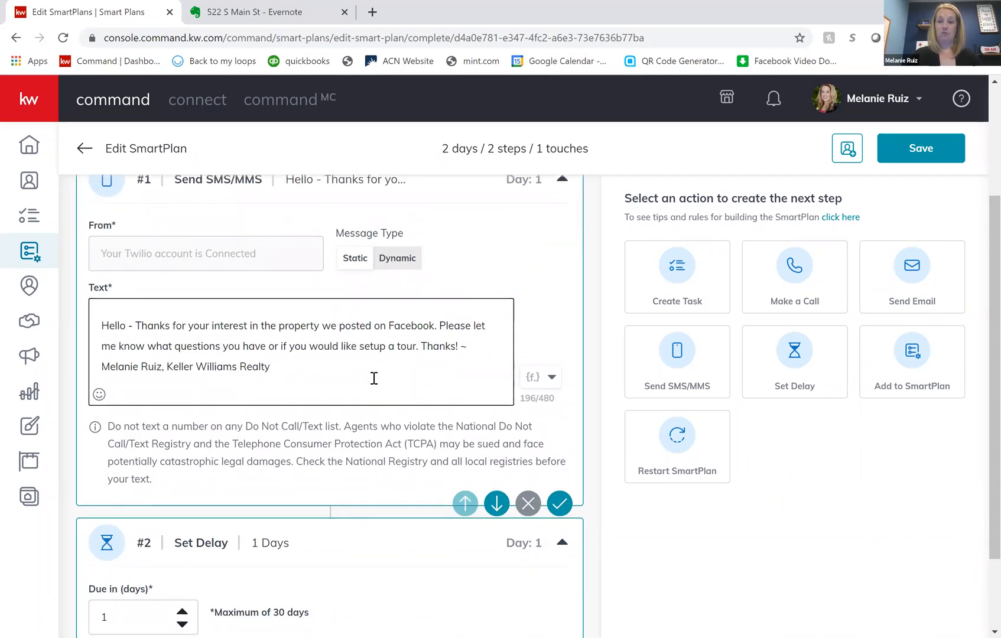
- Add a Send Email step to the plan, and in the Evernote note select the reply text through the Similar Search link
scroll(374, 378, "down", 2)
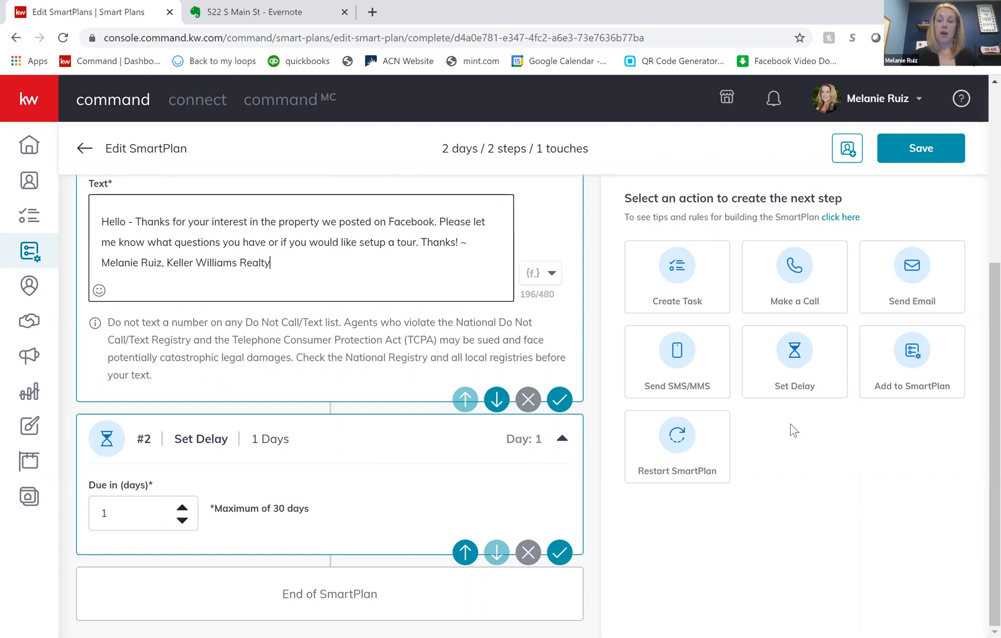
left_click(906, 269)
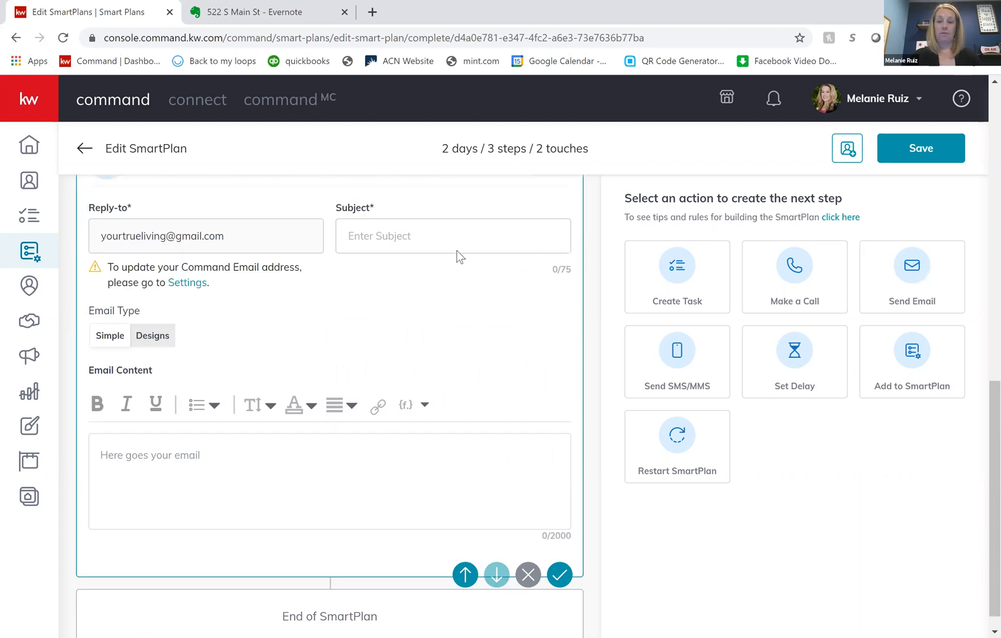
left_click(407, 236)
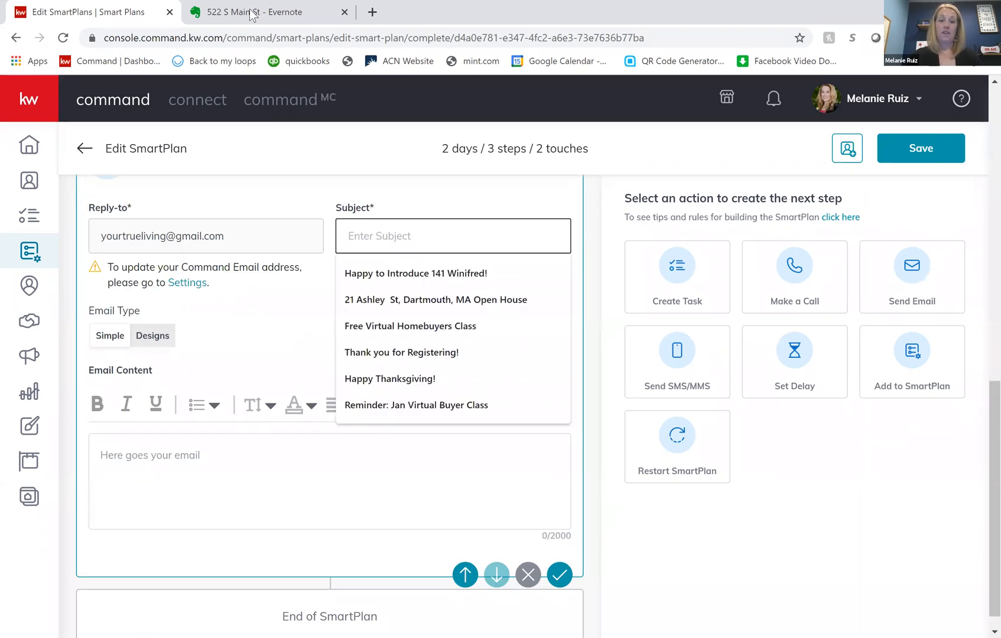
left_click(371, 353)
key("ctrl+Tab")
left_click_drag(358, 534, 192, 367)
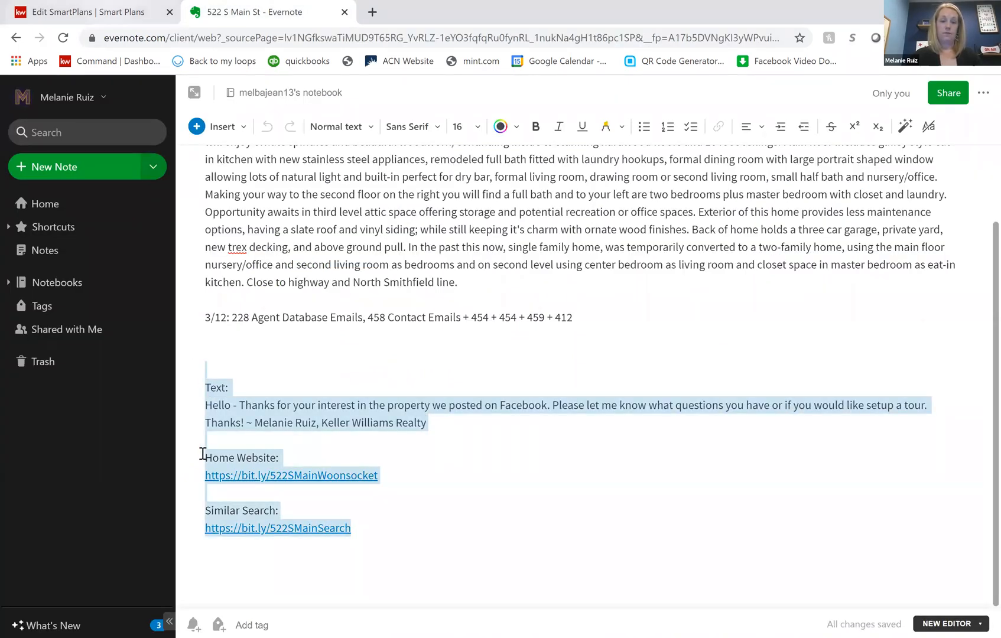
- Back in Command, paste the copied note into the email content and remove the "Text:" label and blank line above the greeting
key("ctrl+Tab")
left_click(327, 438)
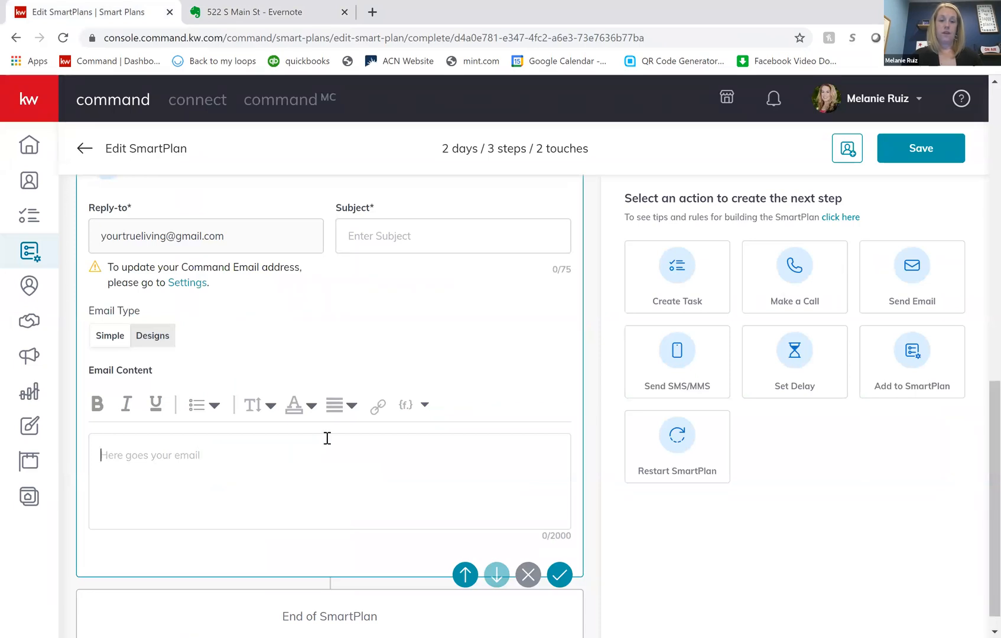
left_click(136, 467)
key("shift+Home")
key("shift+Left")
key("BackSpace")
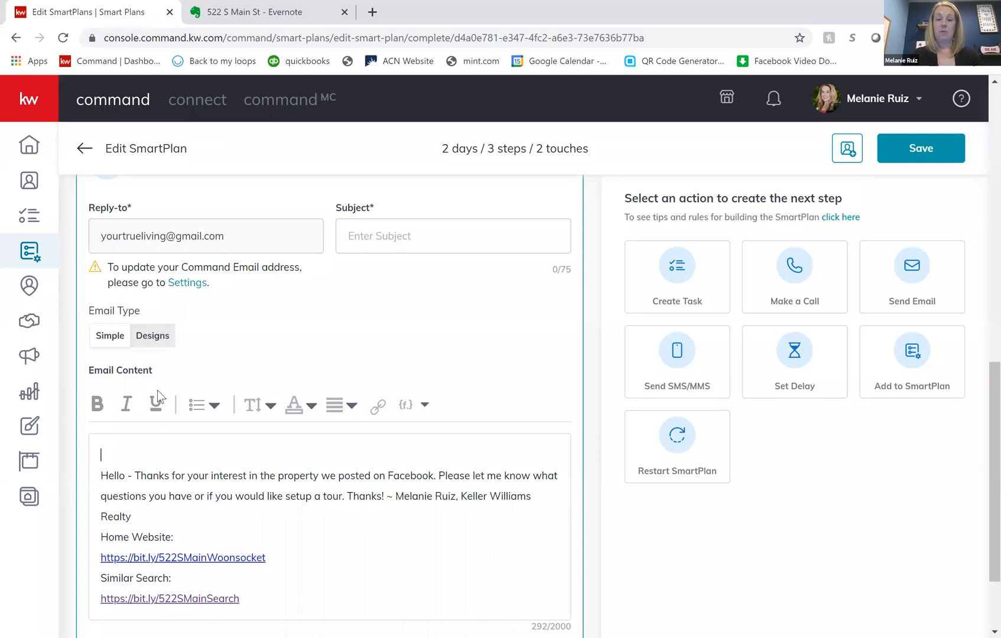
key("Delete")
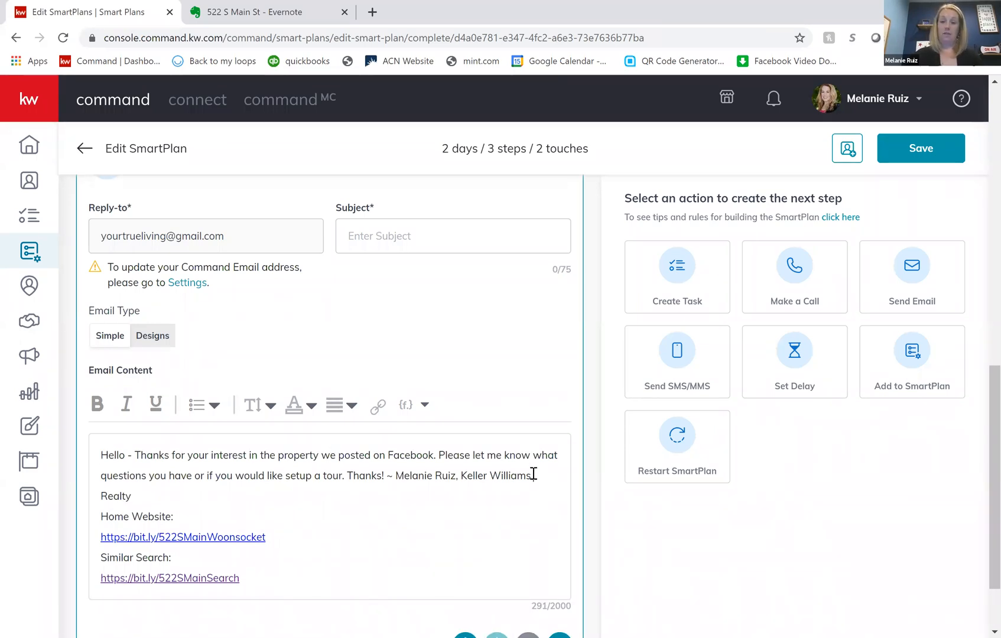
- Delete the thanks and agent signature from the email content and insert a blank line above "Home Website:"
left_click_drag(533, 475, 351, 477)
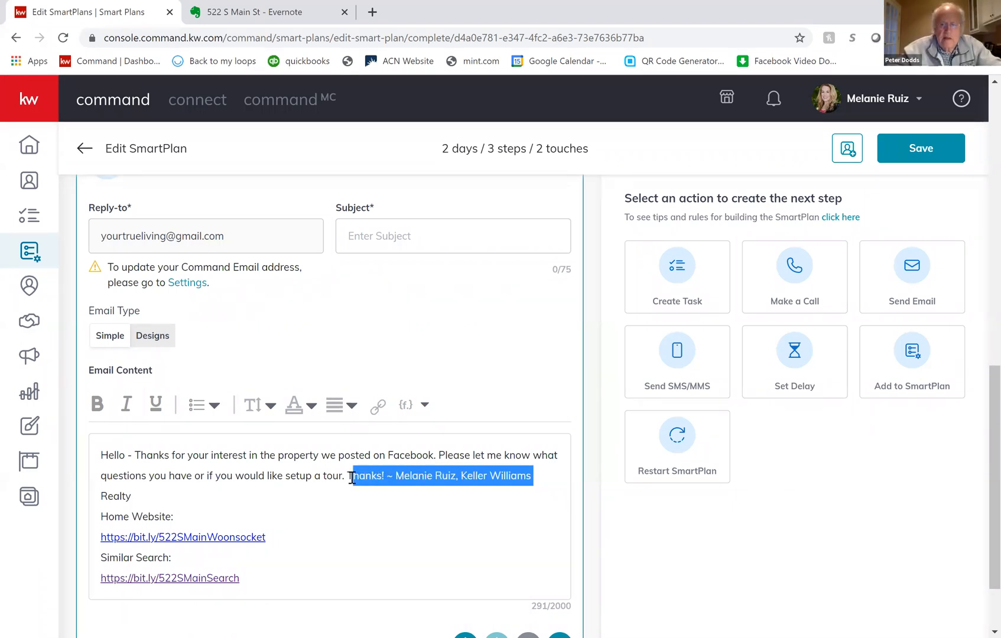
key("BackSpace")
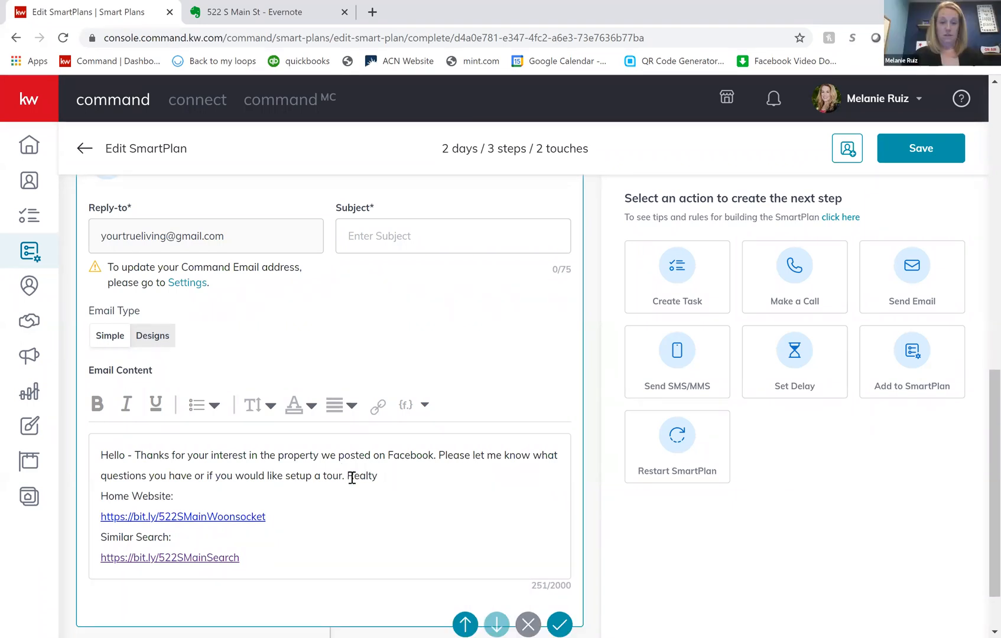
key("Return")
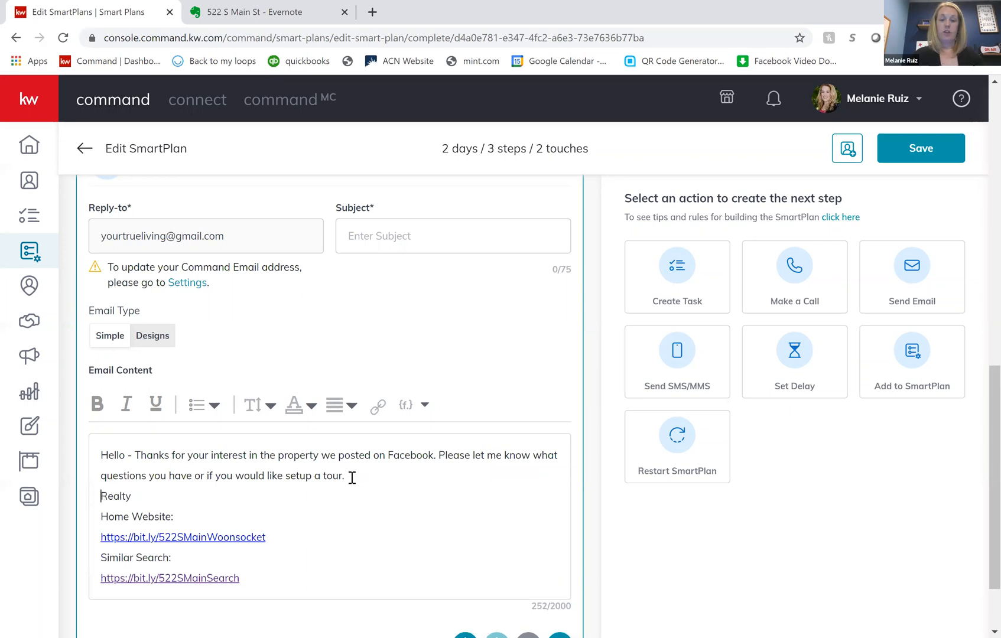
key("BackSpace")
key("Delete")
key("Delete")
key("Delete")
key("Delete")
key("Delete")
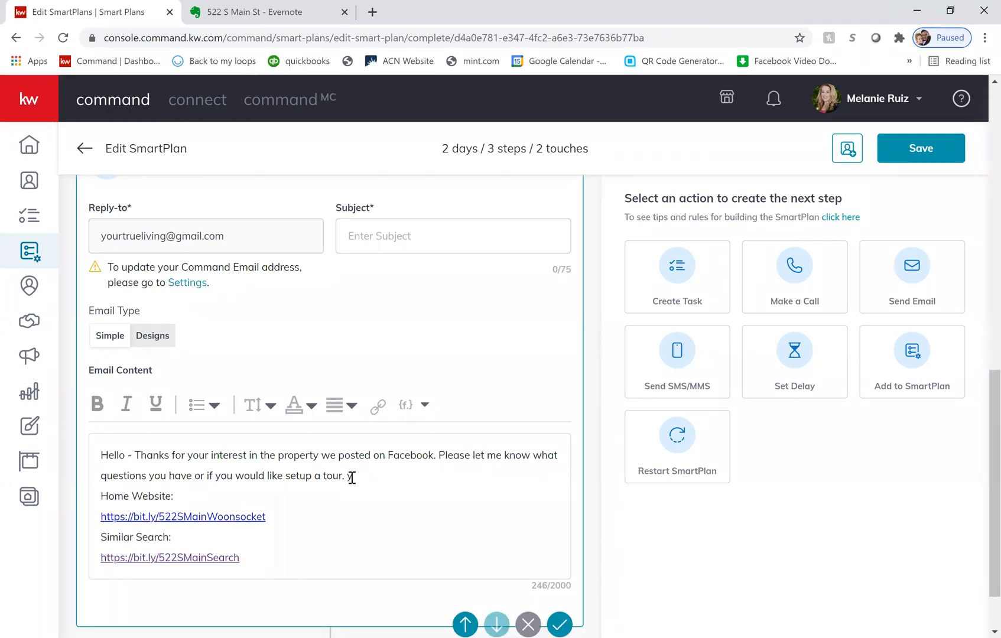
key("Delete")
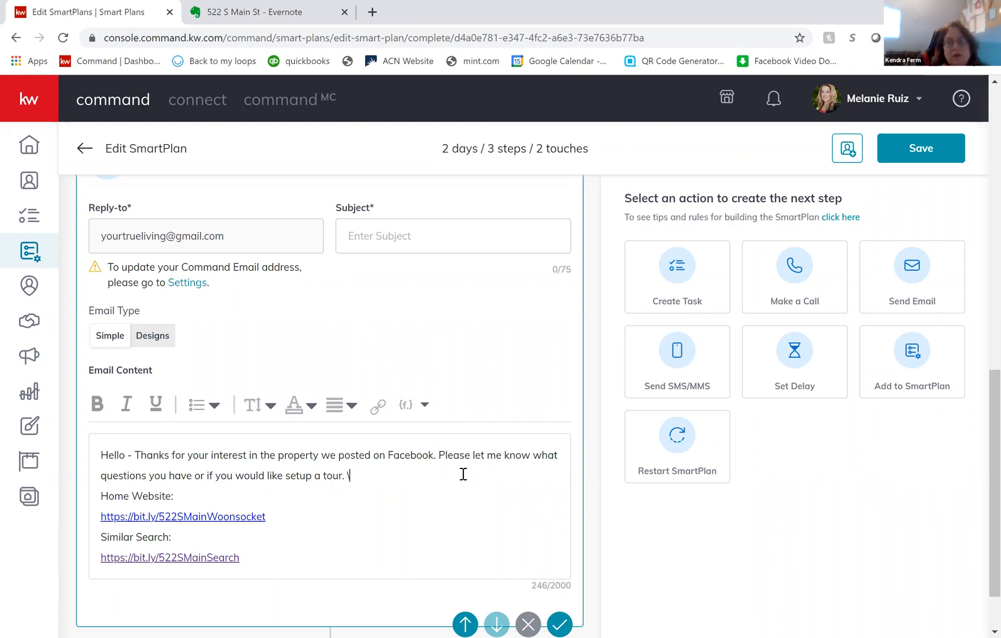
key("Delete")
key("BackSpace")
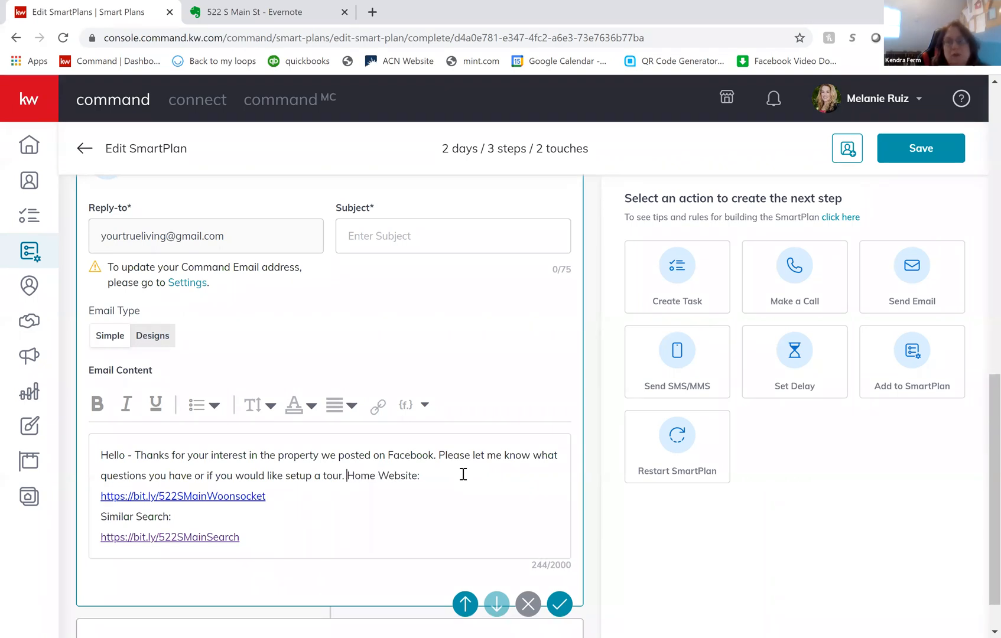
key("Return")
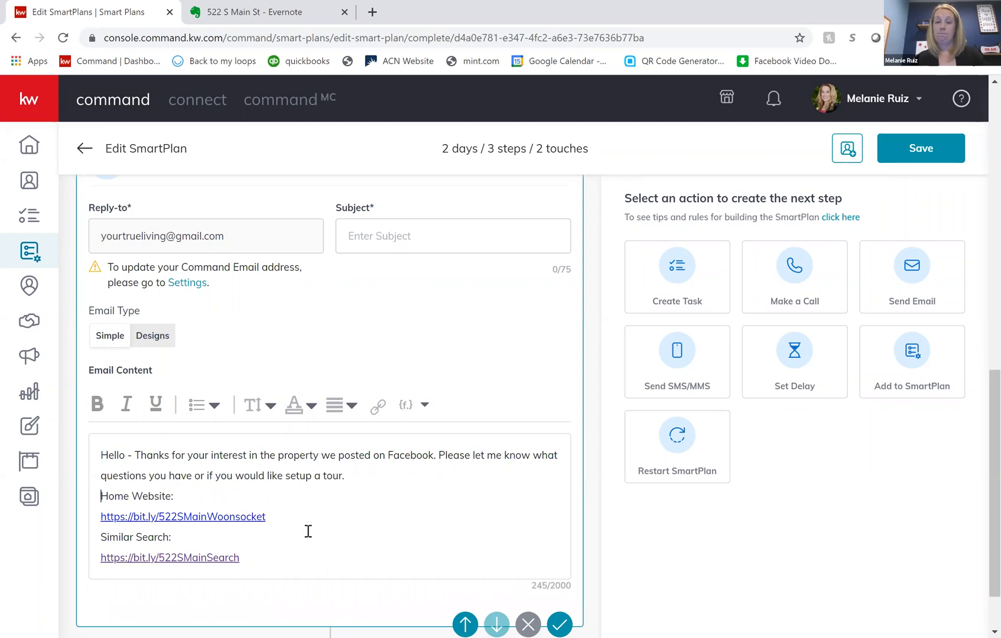
scroll(308, 530, "up", 1)
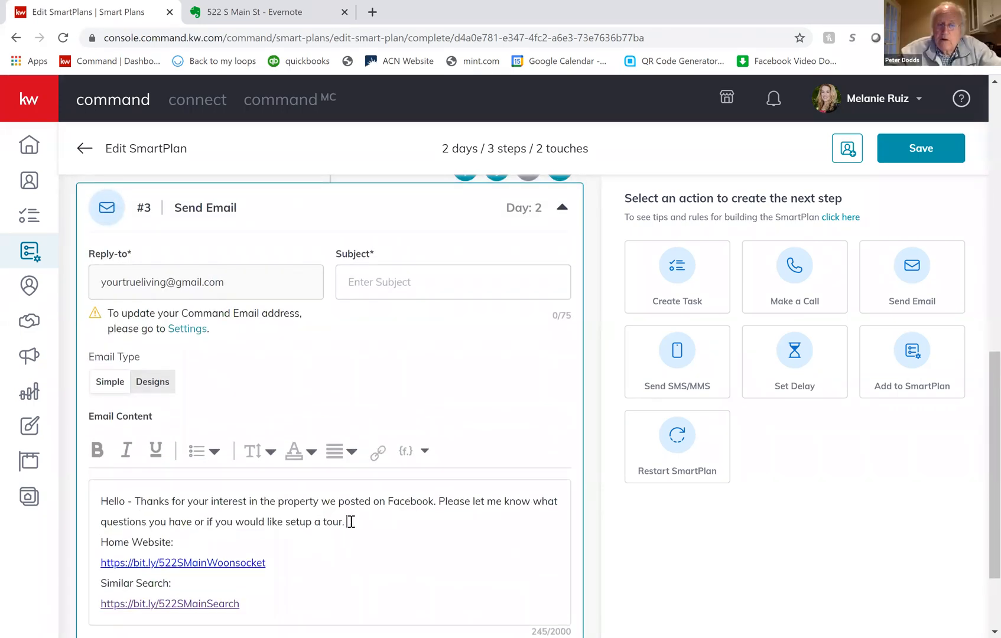
key("Return")
- Review the plan's trigger event area, the text message and the delay step
scroll(351, 521, "up", 4)
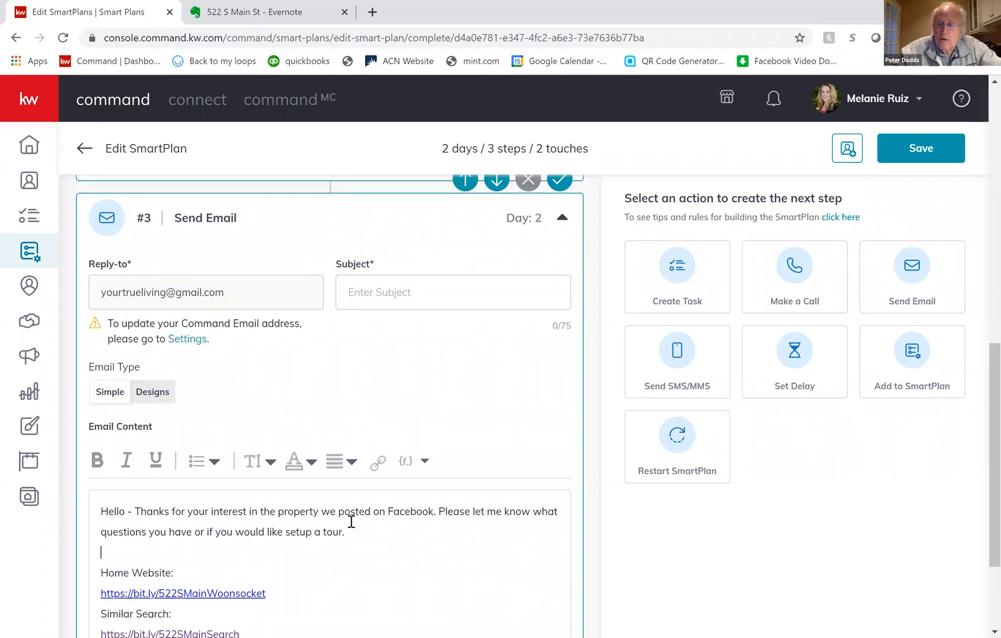
scroll(351, 522, "up", 8)
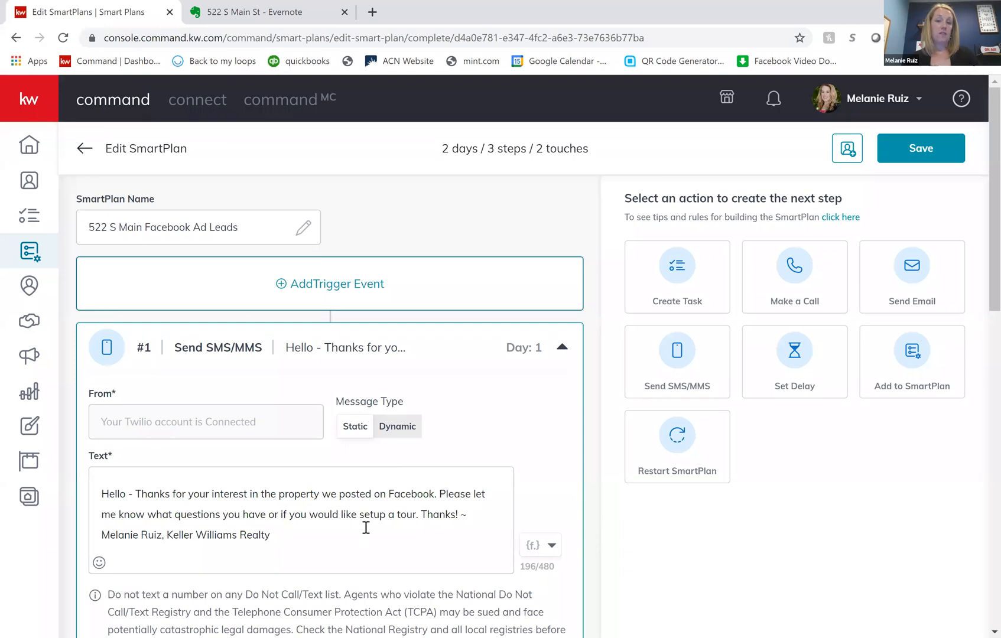
scroll(366, 528, "down", 2)
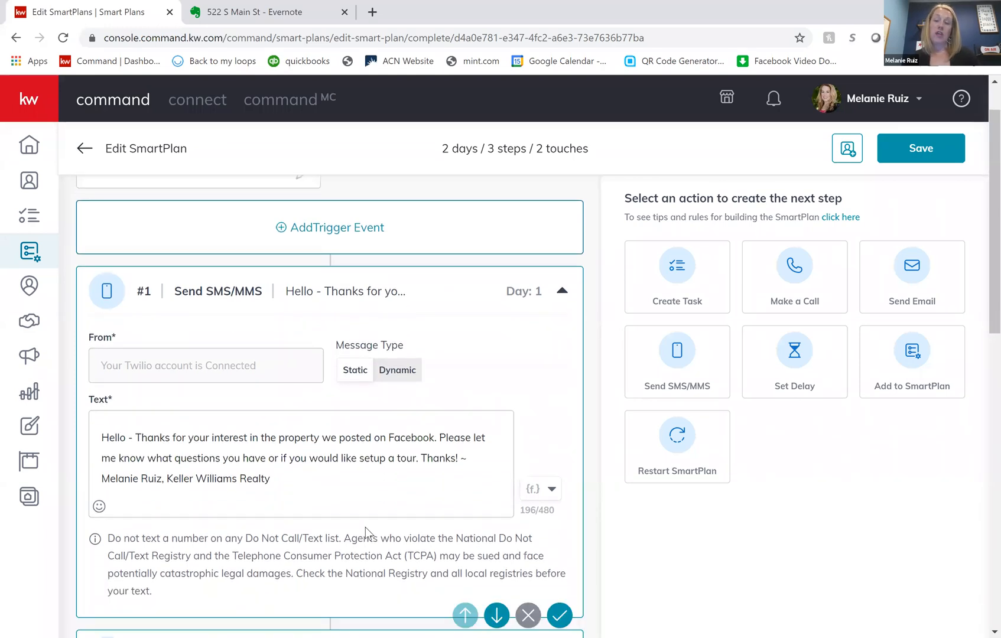
scroll(366, 527, "down", 1)
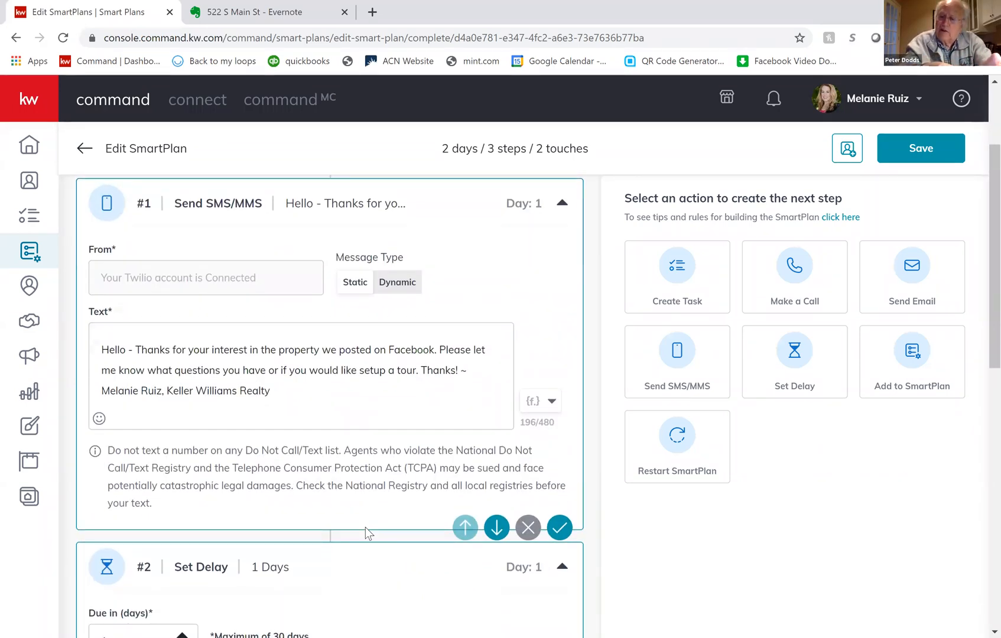
scroll(365, 527, "down", 1)
scroll(469, 398, "up", 2)
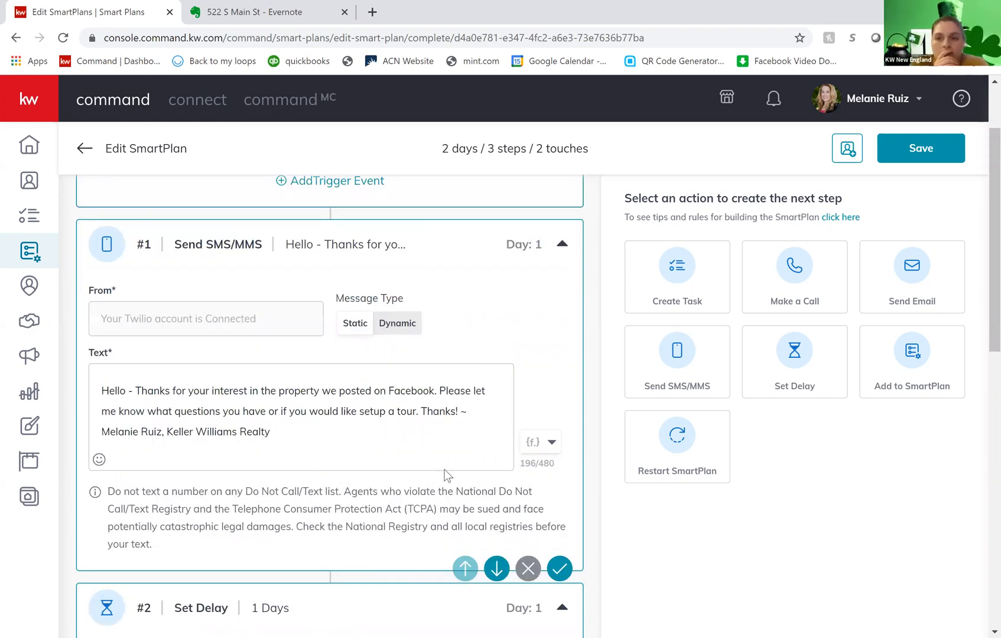
scroll(447, 475, "up", 2)
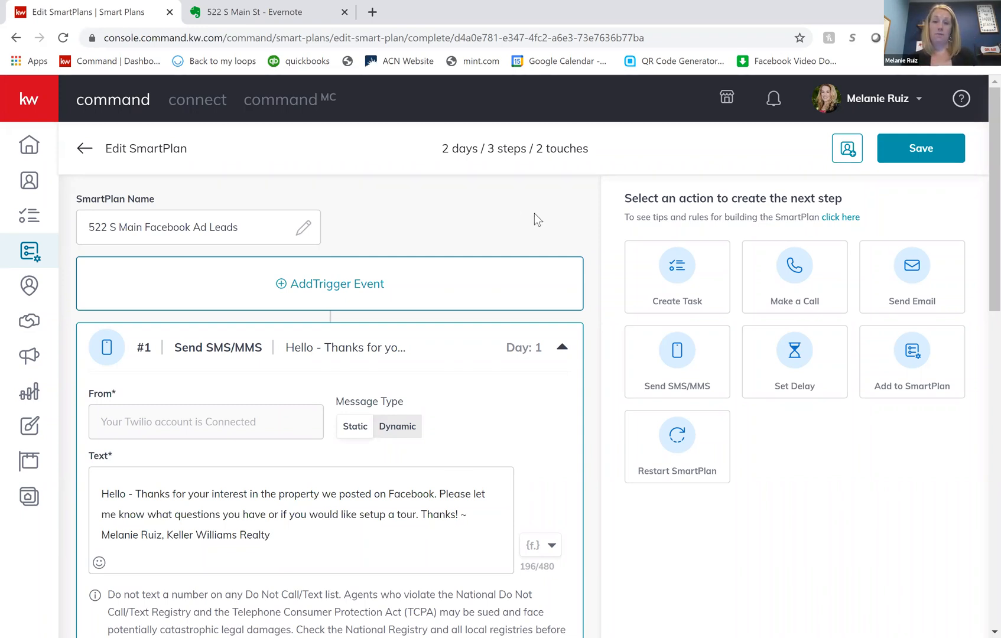
scroll(510, 431, "down", 1)
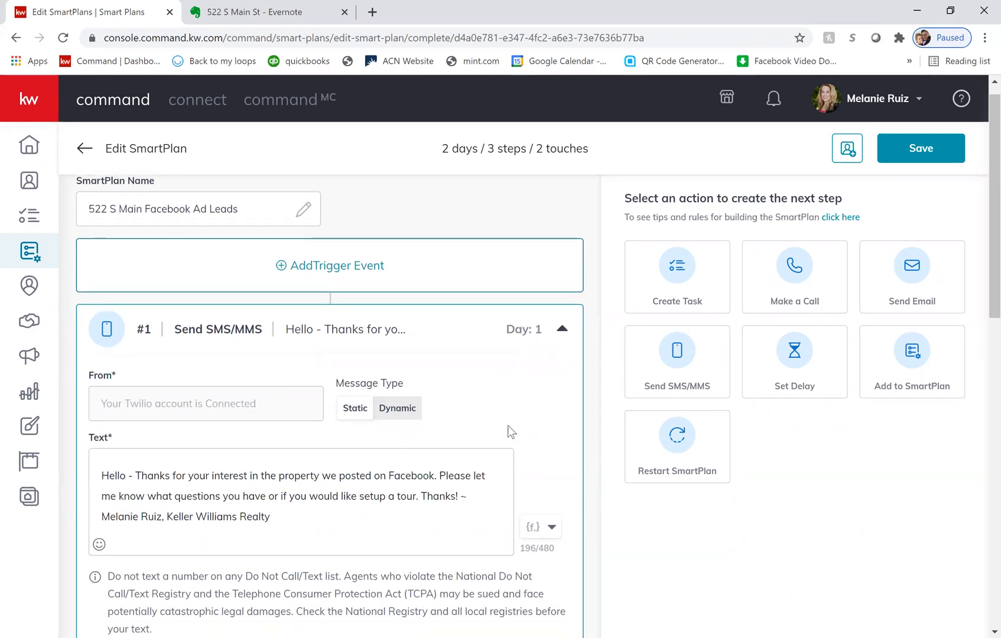
scroll(511, 432, "down", 3)
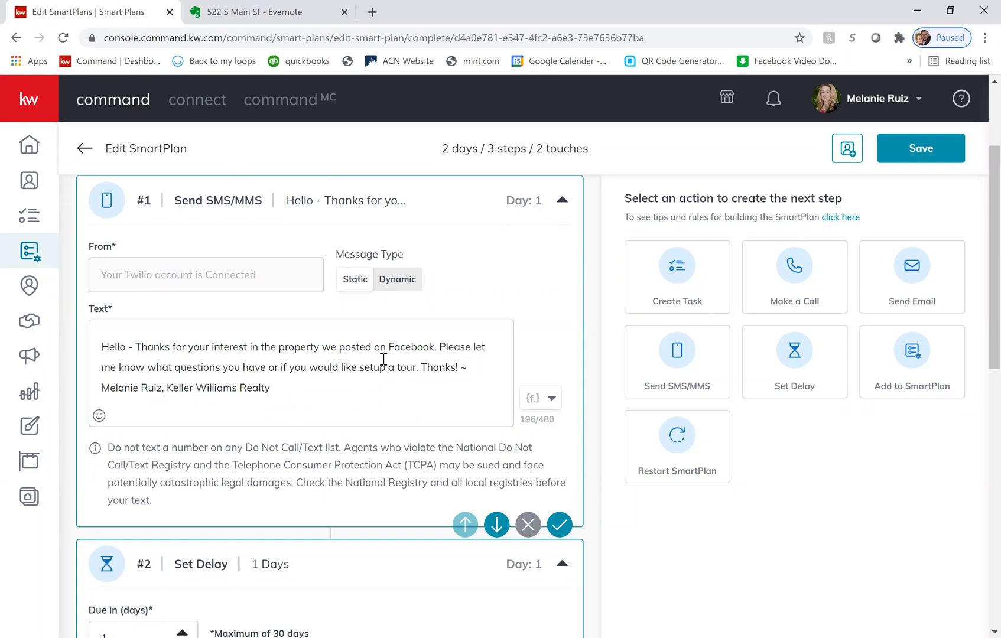
scroll(382, 359, "down", 1)
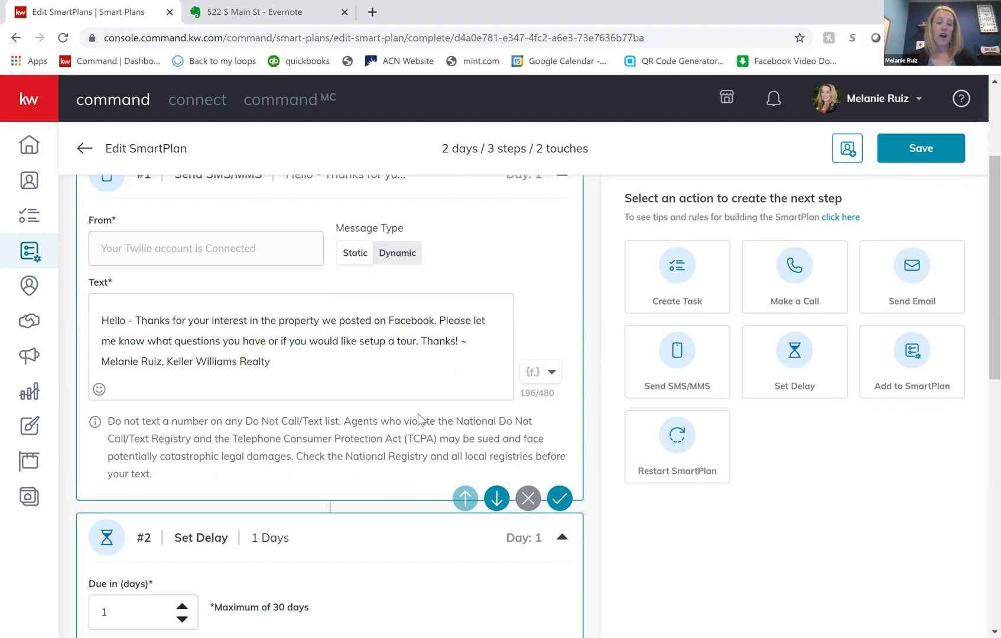
scroll(417, 417, "up", 3)
scroll(418, 417, "down", 1)
scroll(417, 413, "down", 7)
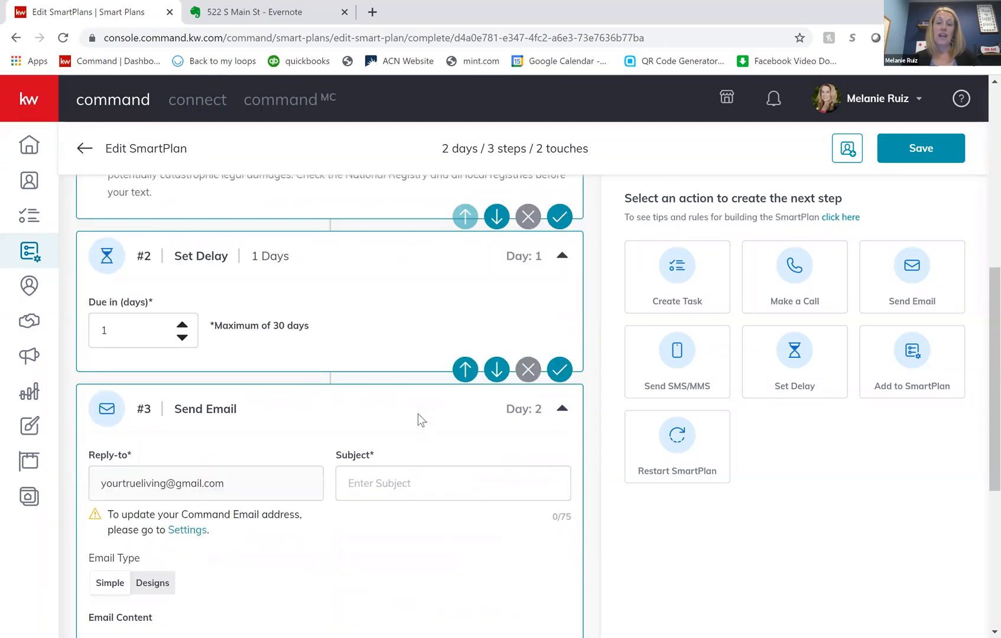
- Set the email's subject to "Welcome to" followed by the property's street address
scroll(417, 414, "down", 2)
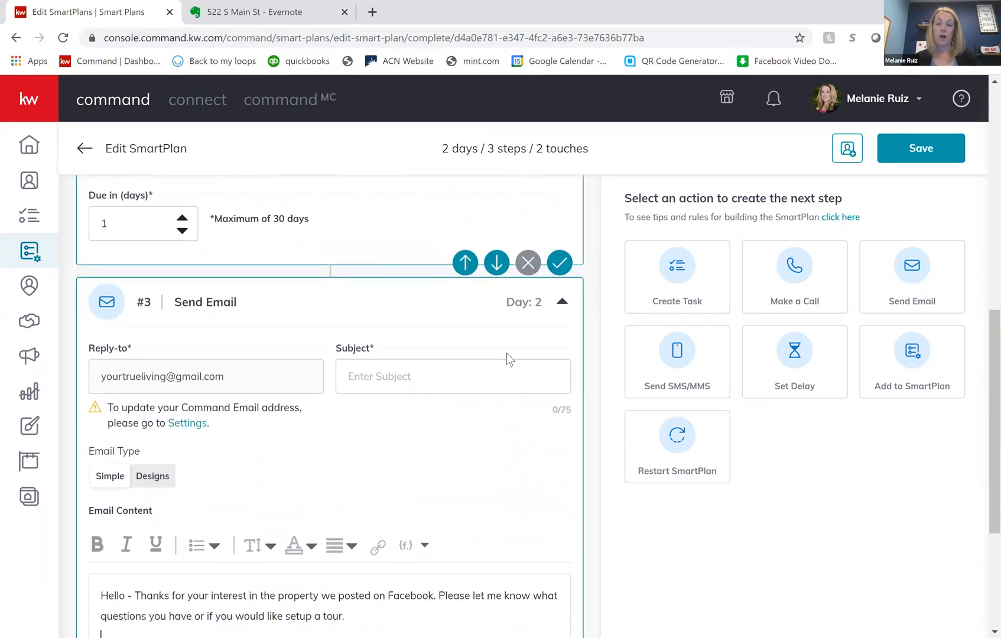
scroll(397, 253, "down", 1)
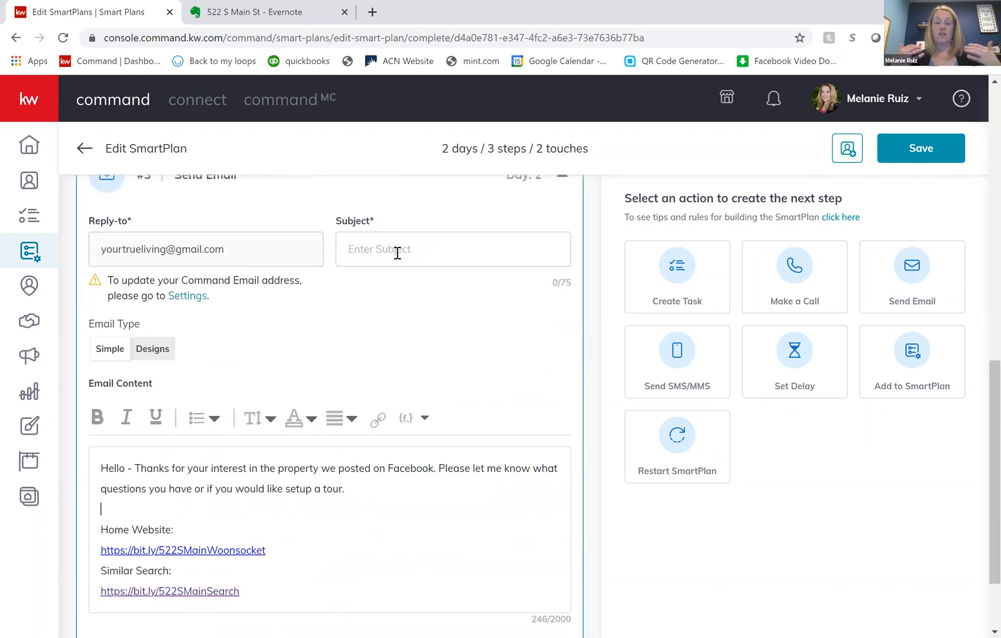
left_click(397, 253)
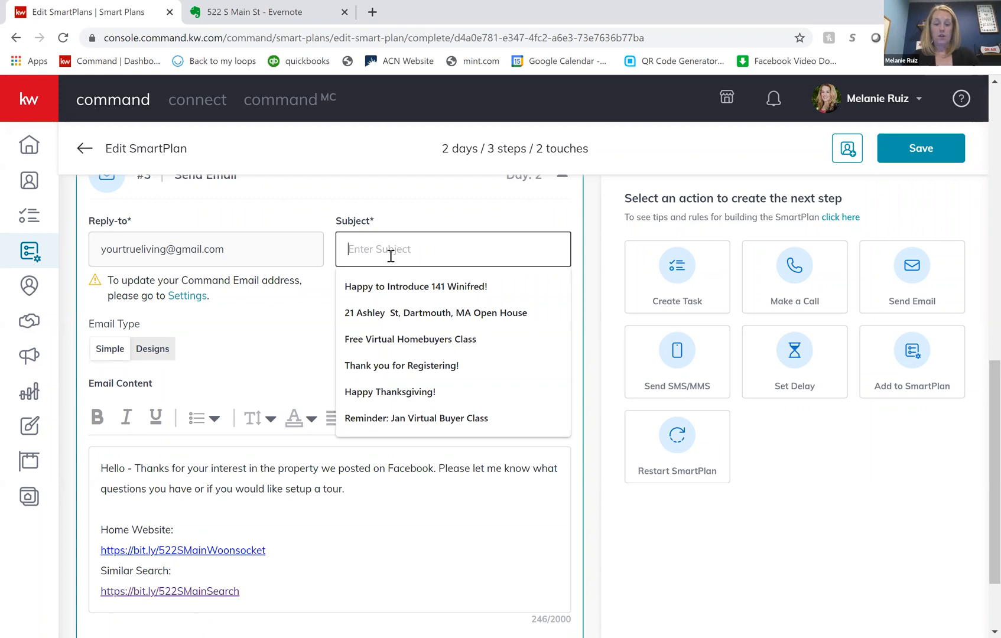
type("WElcome")
key("BackSpace")
key("BackSpace")
key("BackSpace")
key("BackSpace")
key("BackSpace")
key("BackSpace")
type("St")
left_click(349, 525)
scroll(349, 526, "down", 1)
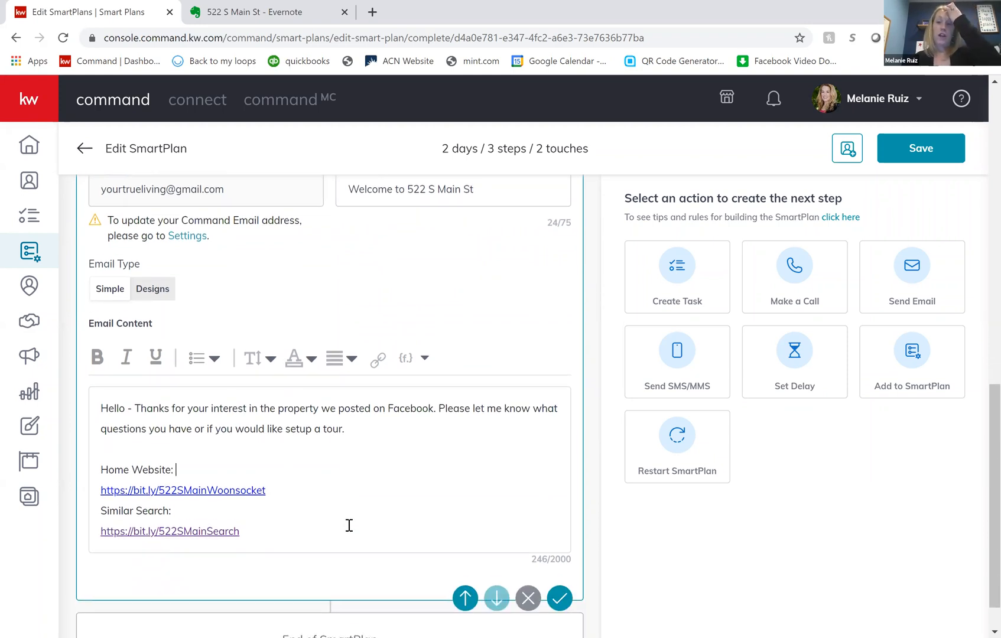
scroll(349, 525, "down", 1)
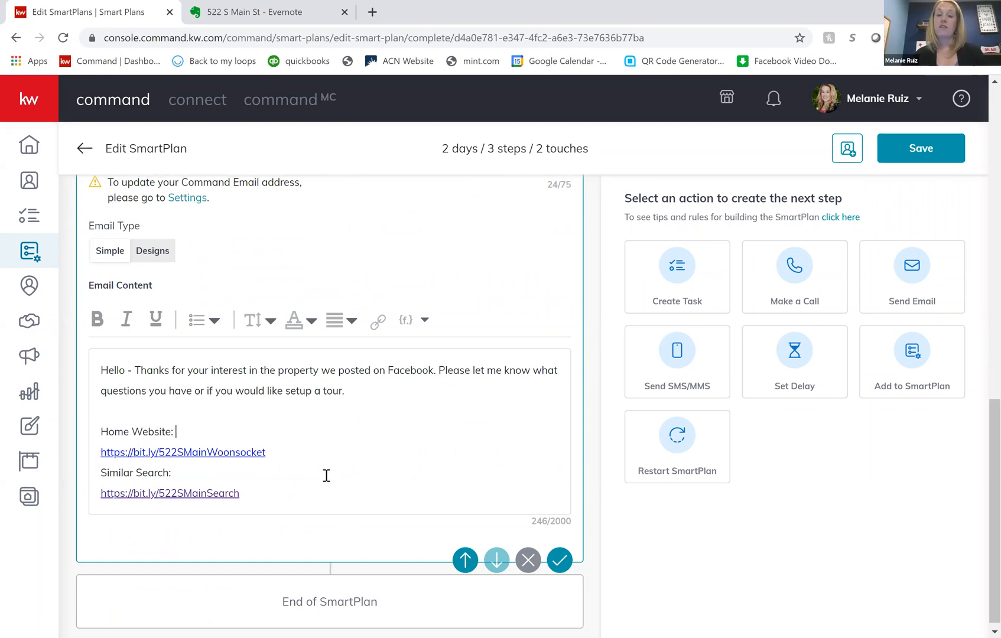
scroll(326, 475, "down", 1)
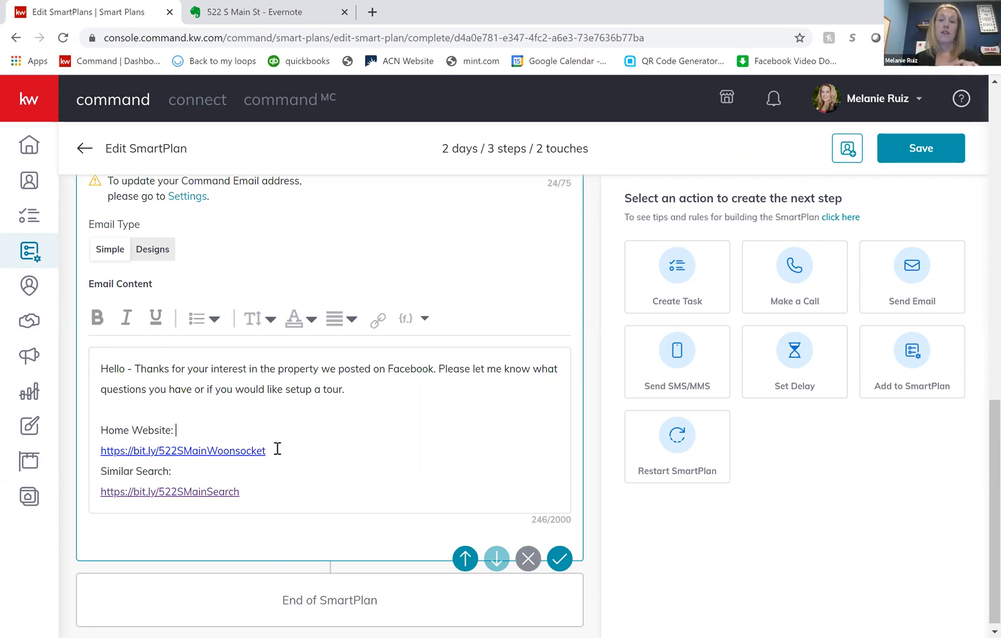
scroll(277, 449, "down", 1)
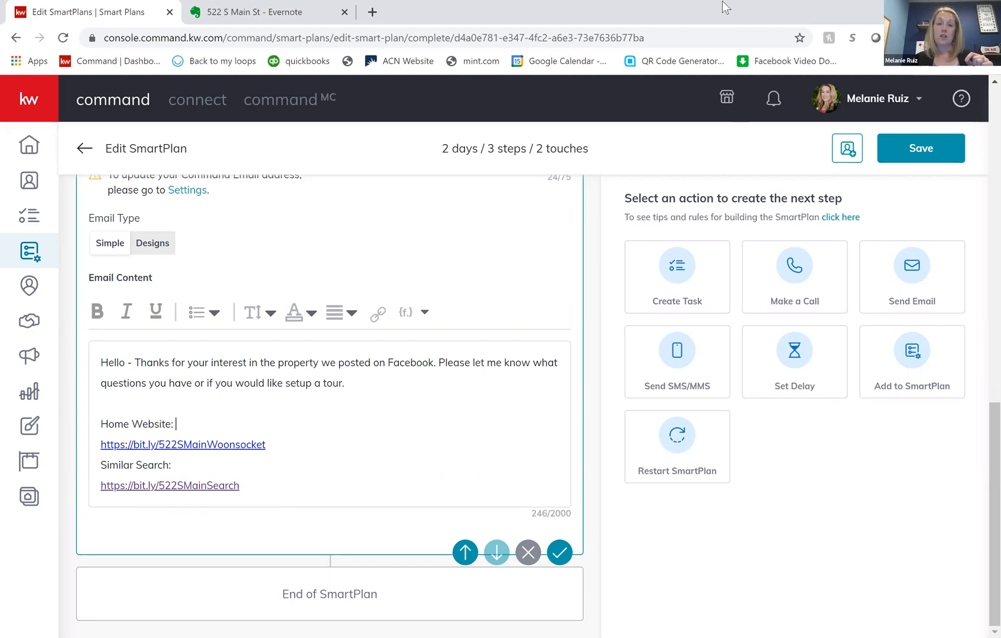
- Open the agent's own kw.com website in a new browser tab
left_click(373, 12)
left_click(484, 39)
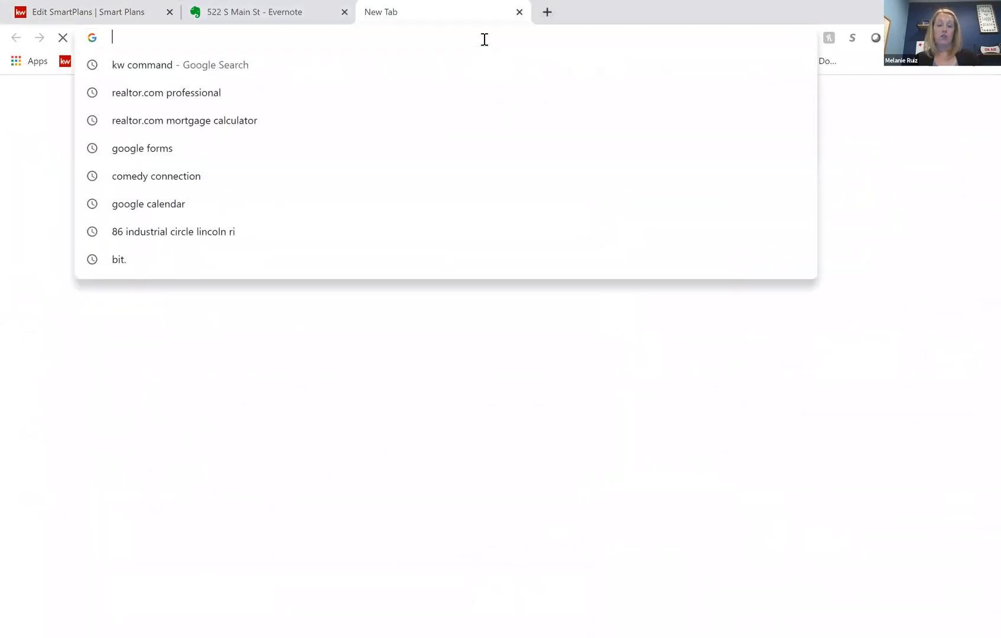
type("ruizrealt")
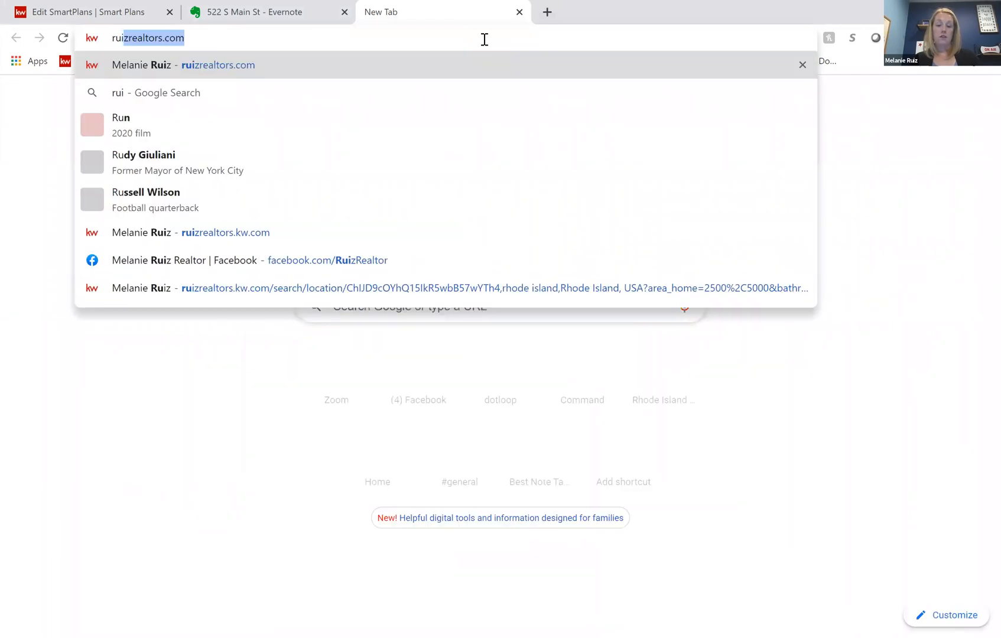
type("ors.kw.com")
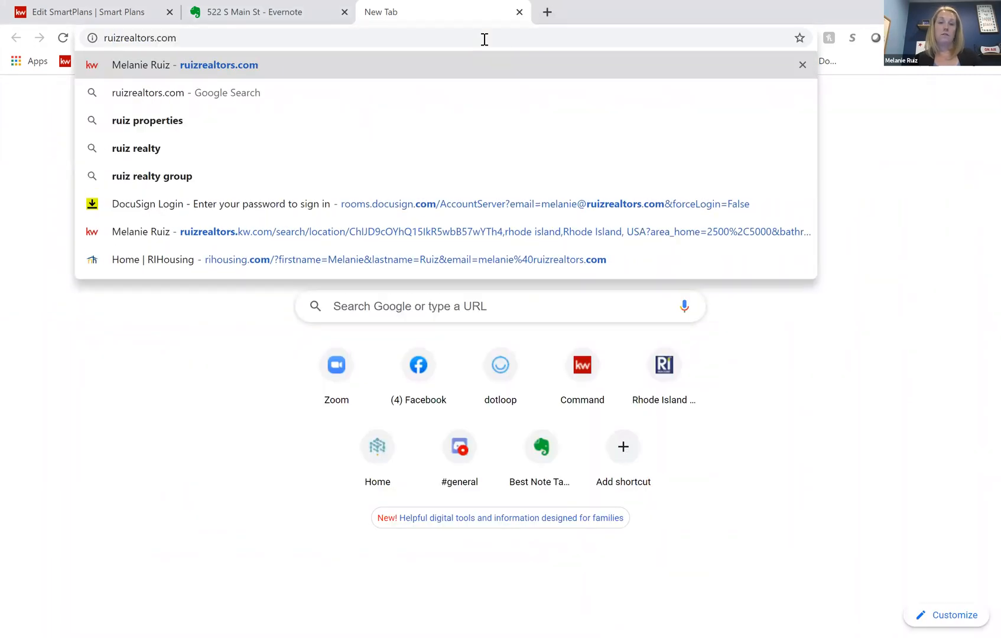
key("Return")
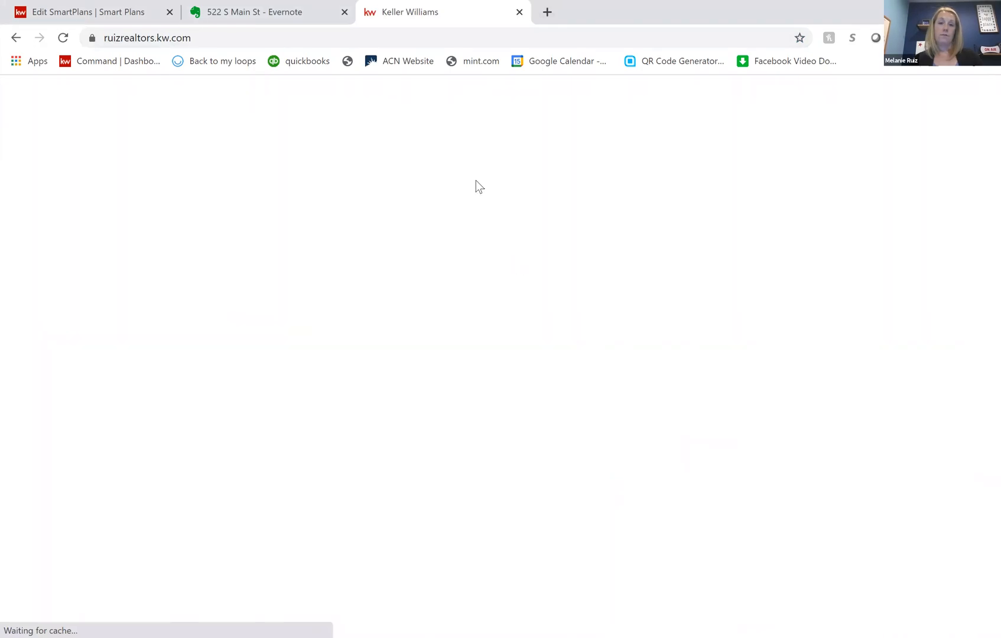
- Examine the agent website's address and home search field, and return to the SmartPlan's email content in Command
left_click(238, 38)
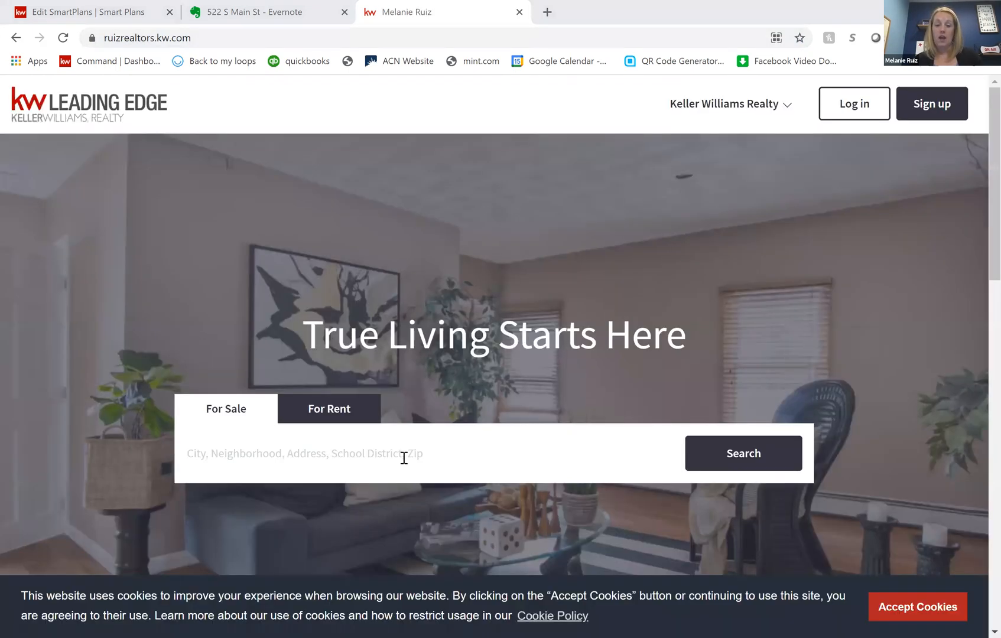
left_click(408, 453)
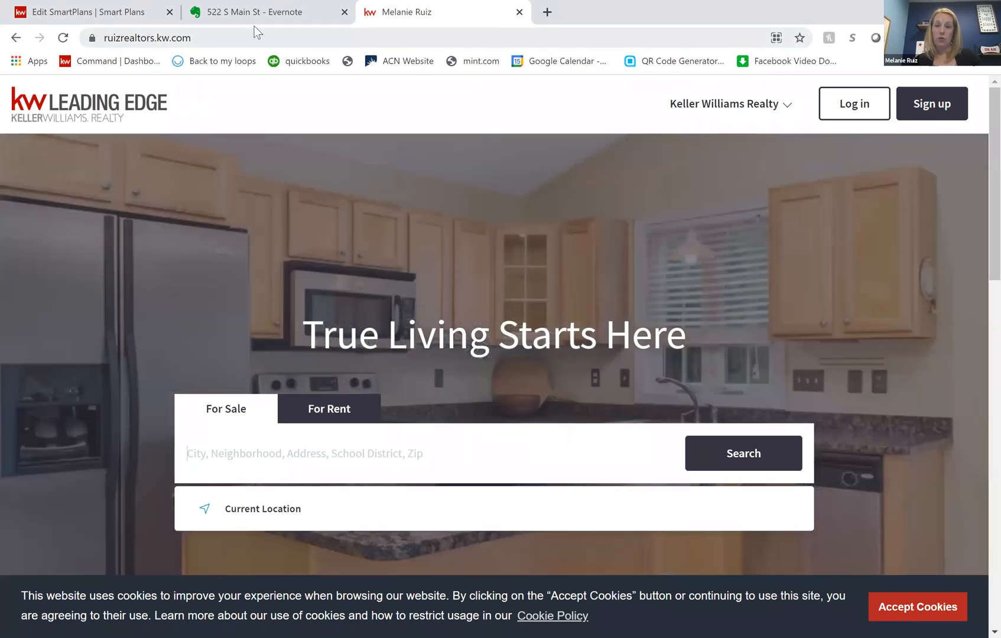
left_click(256, 36)
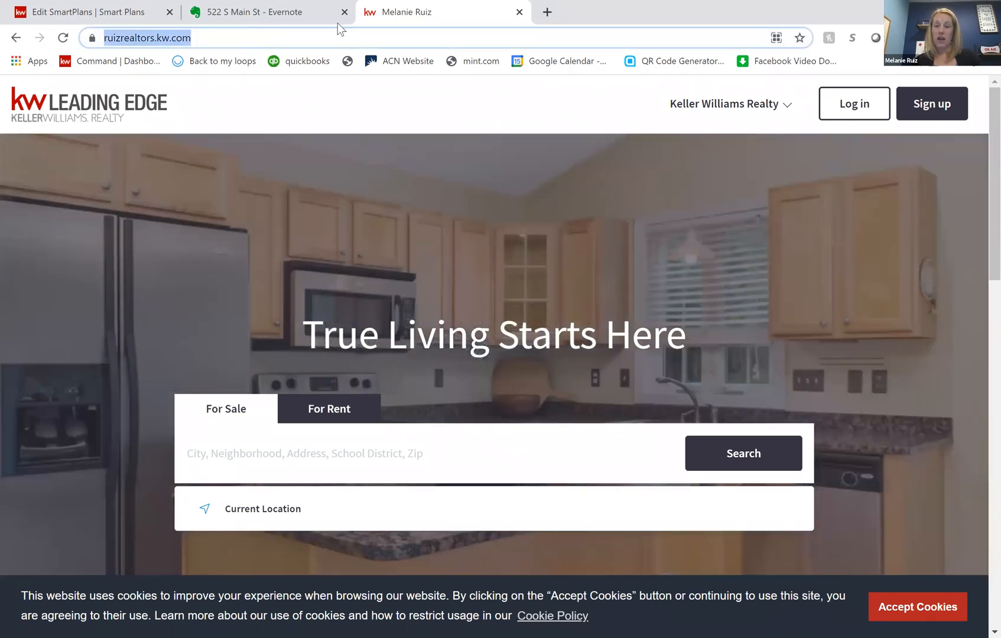
left_click(449, 36)
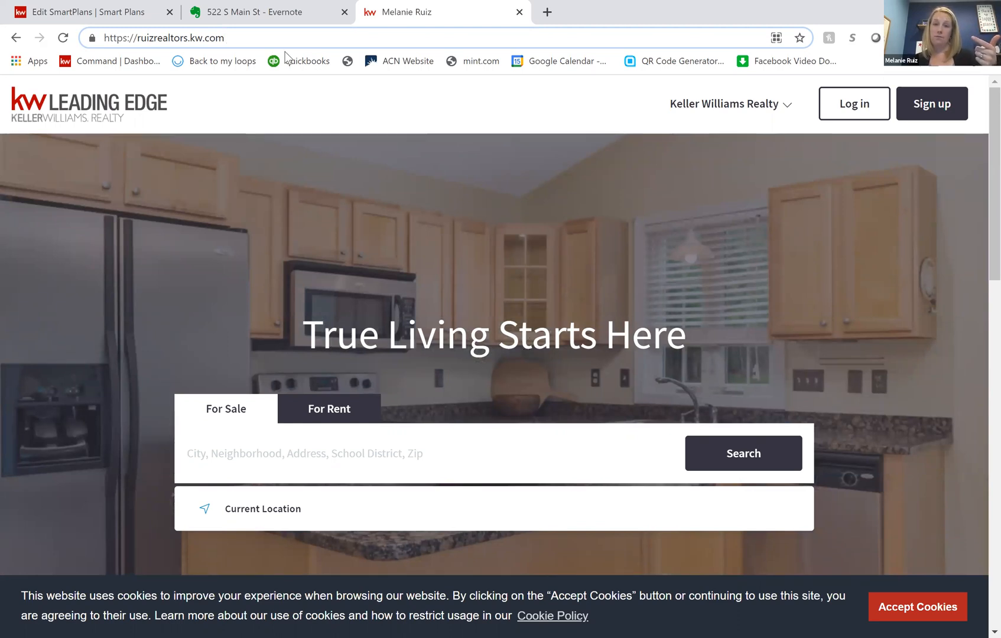
left_click(178, 9)
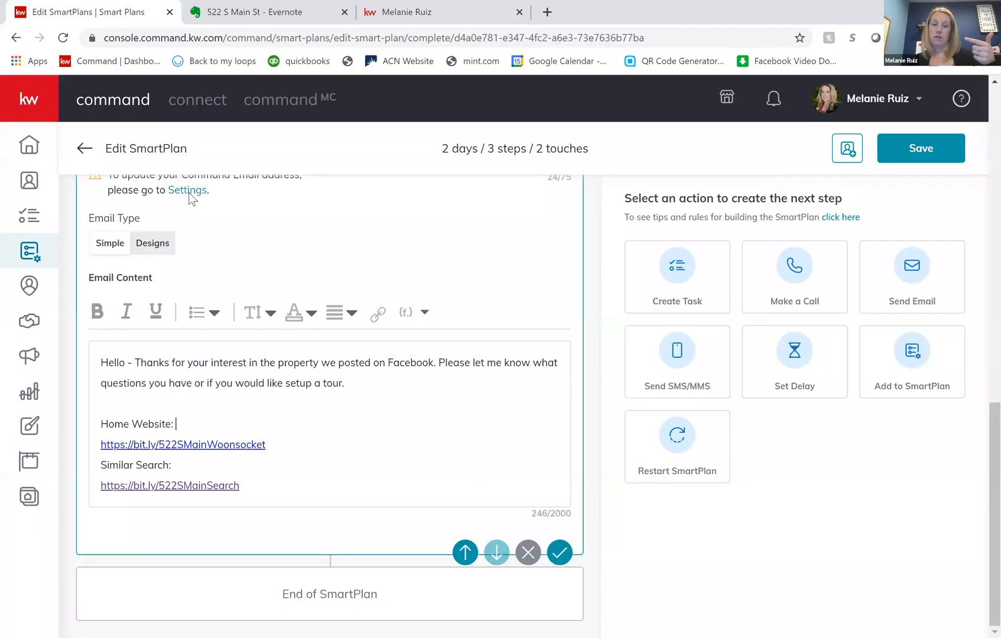
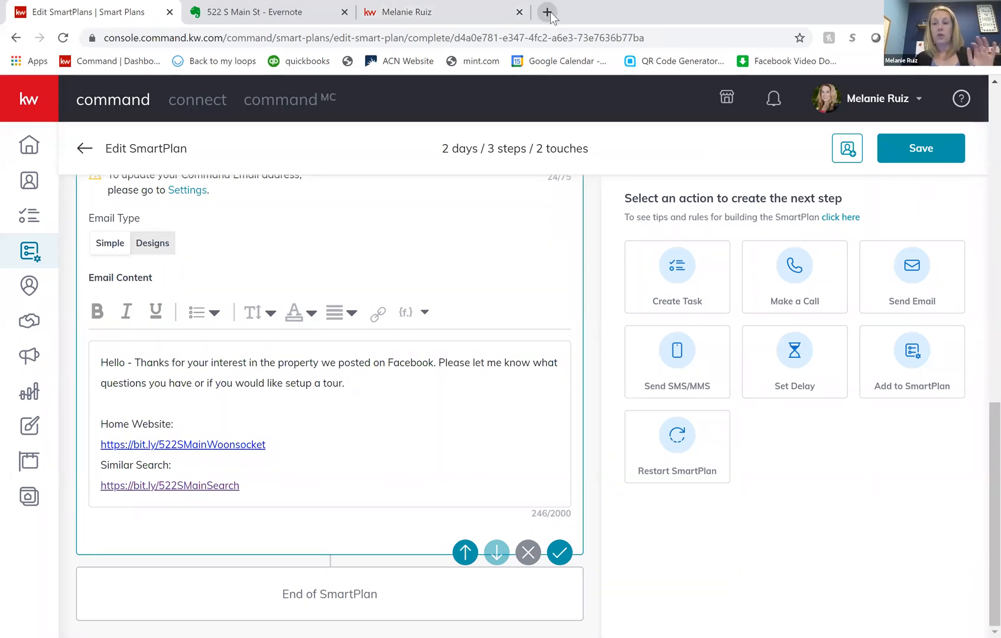
- Open bitly.com in a new browser tab
left_click(547, 12)
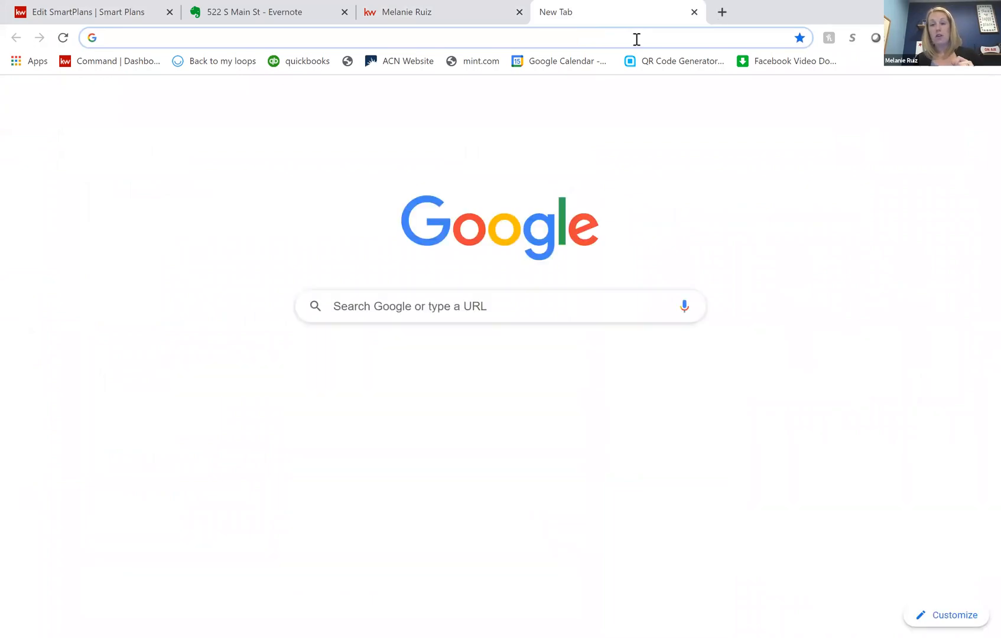
left_click(637, 39)
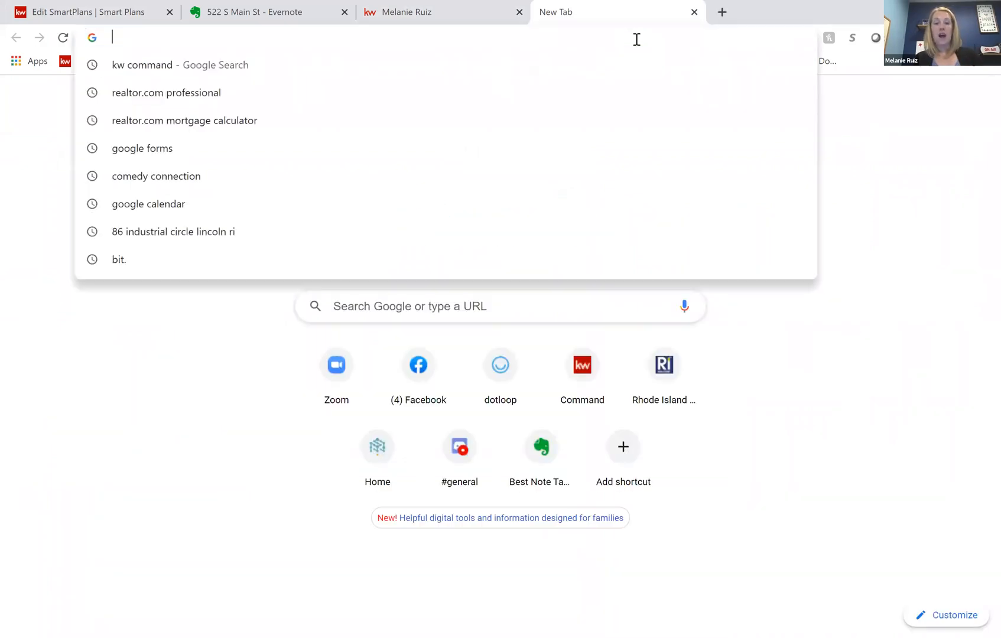
type("bitly.co")
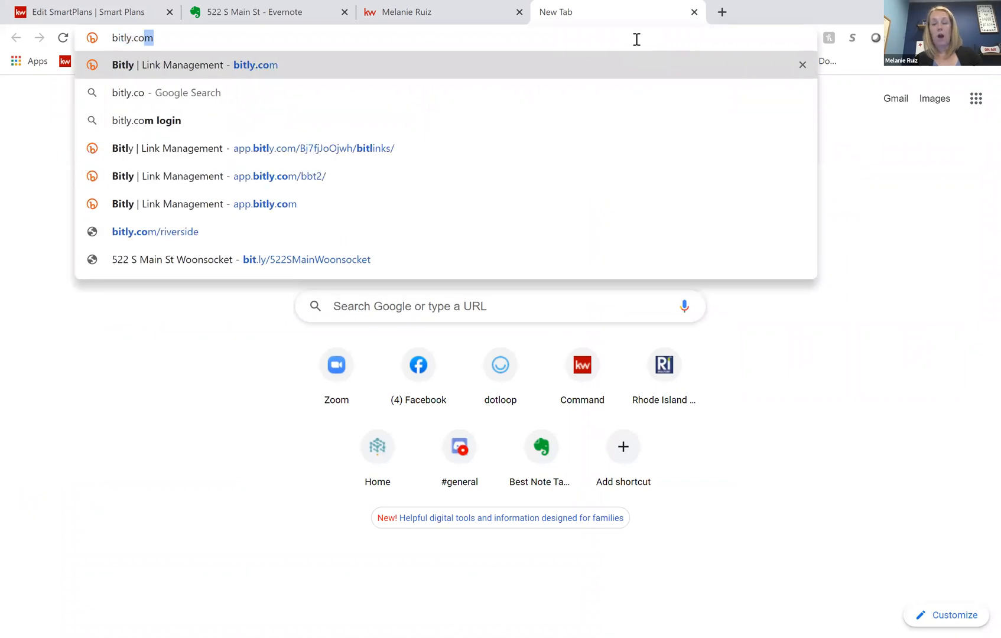
type("m")
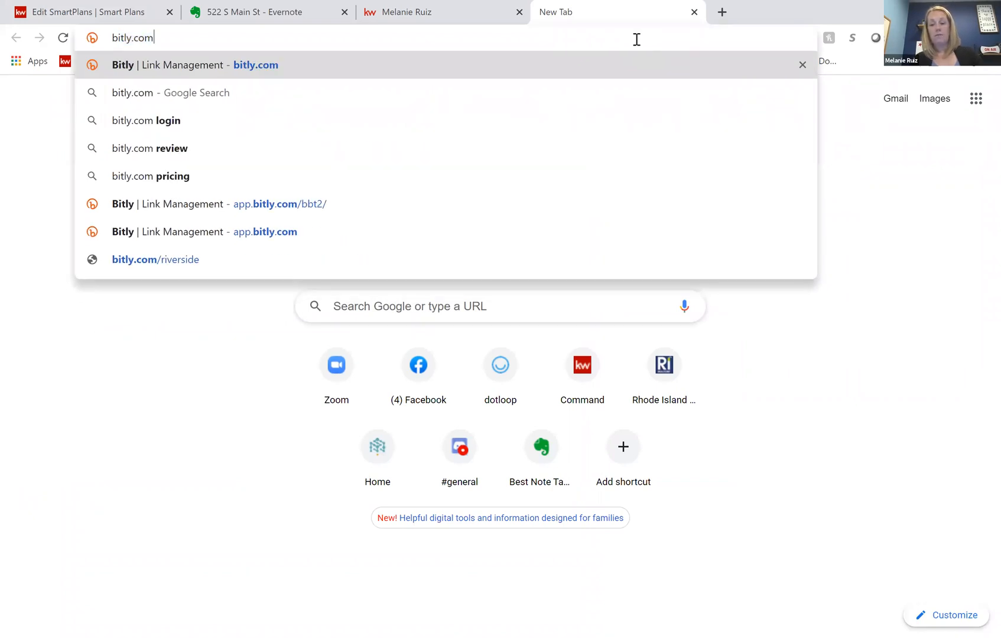
key("Return")
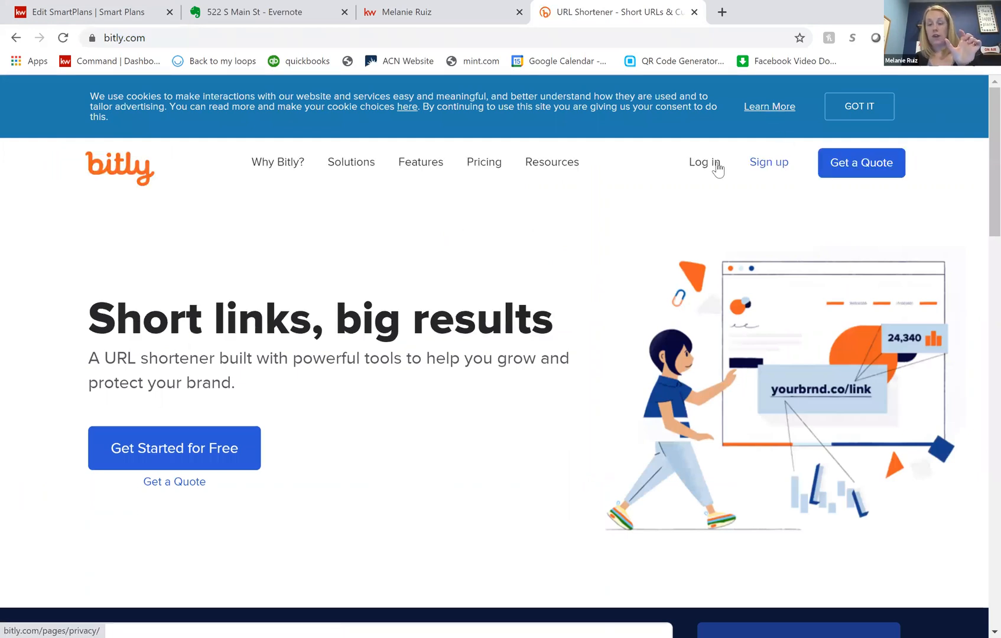
- Log in to the Bitly account with the saved credentials
left_click(717, 169)
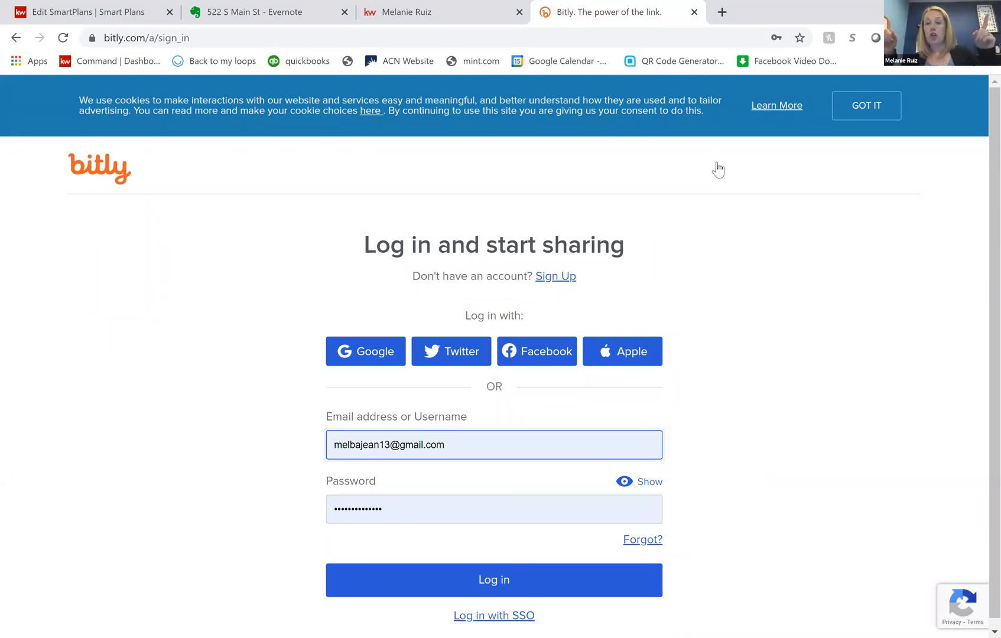
left_click(487, 588)
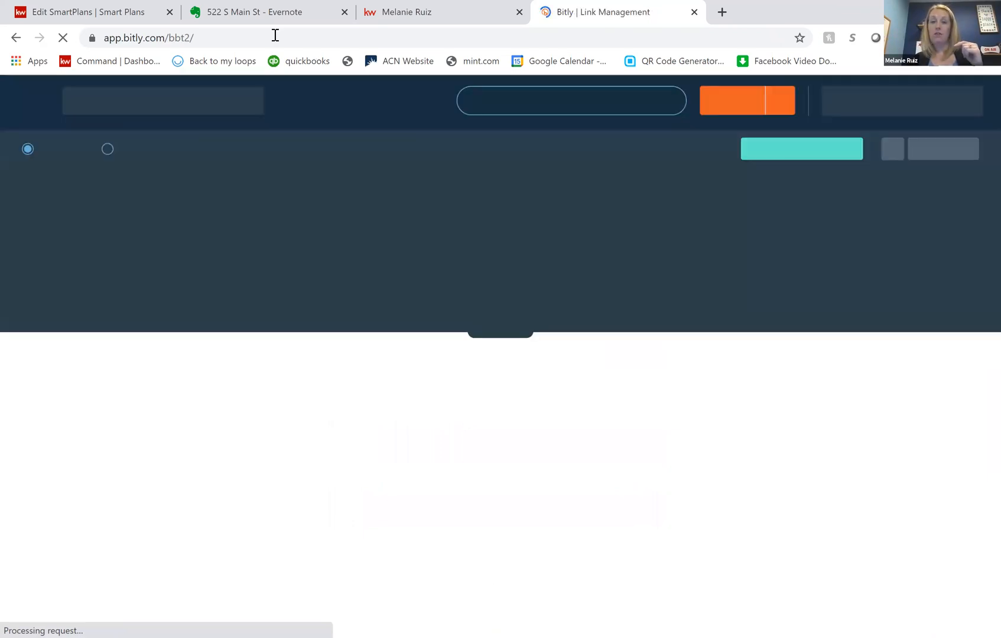
left_click(101, 17)
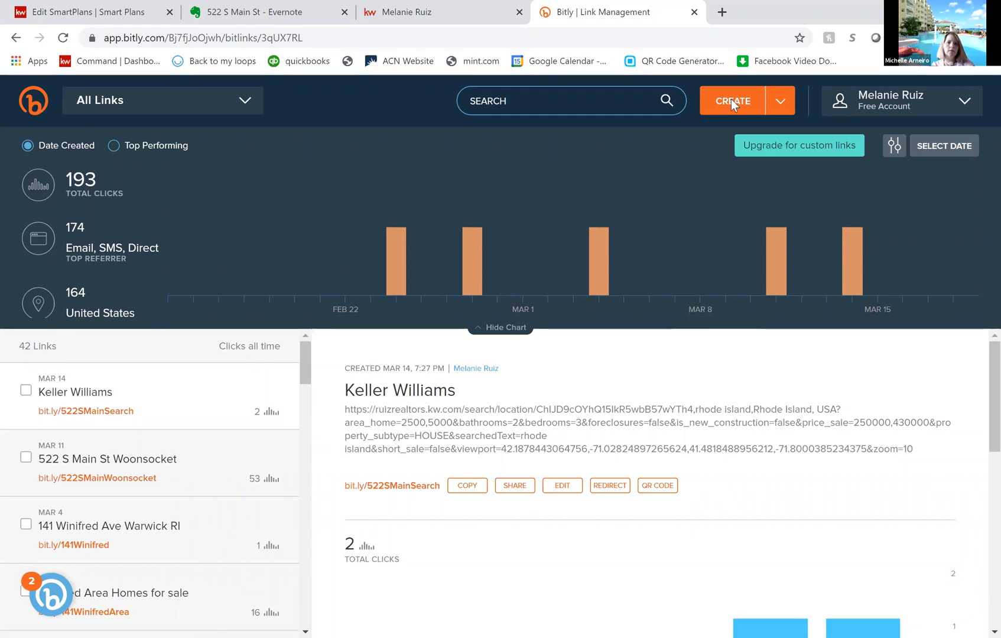
- Try to create a short bit.ly link from the copied message text, and dismiss the link form
left_click(733, 102)
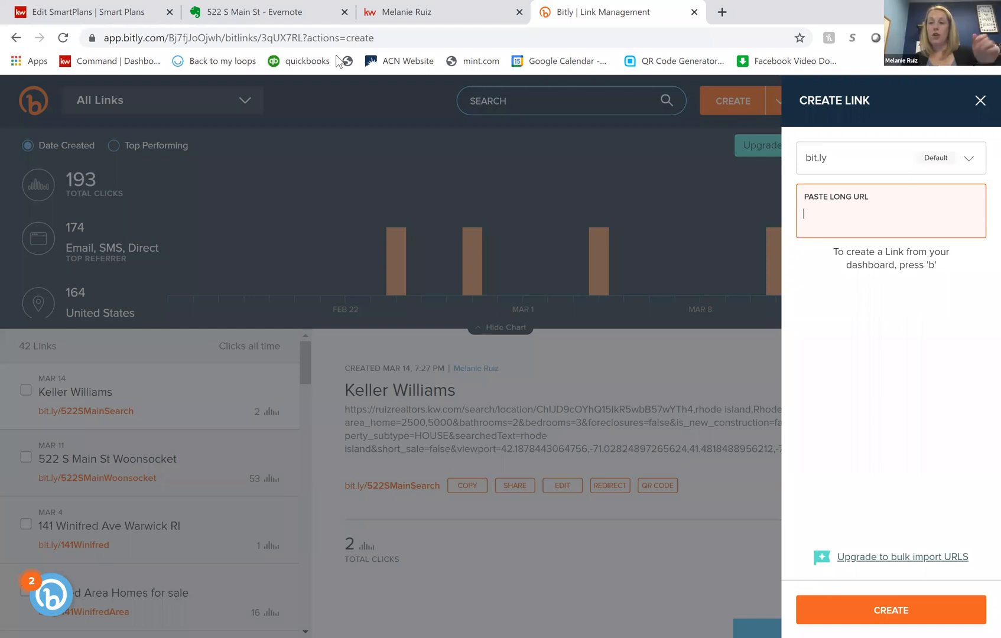
left_click(856, 202)
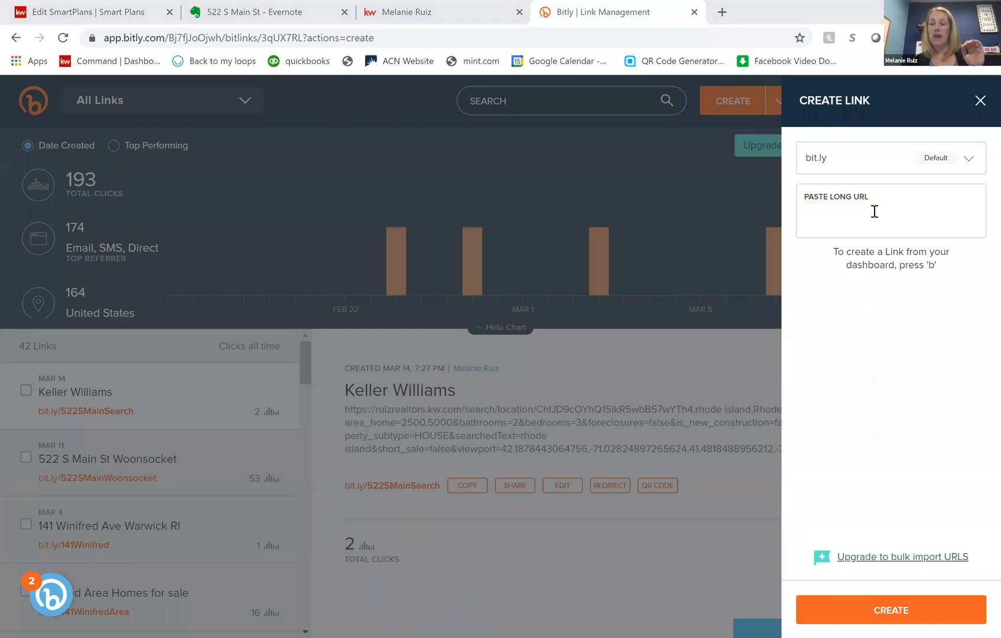
left_click(874, 211)
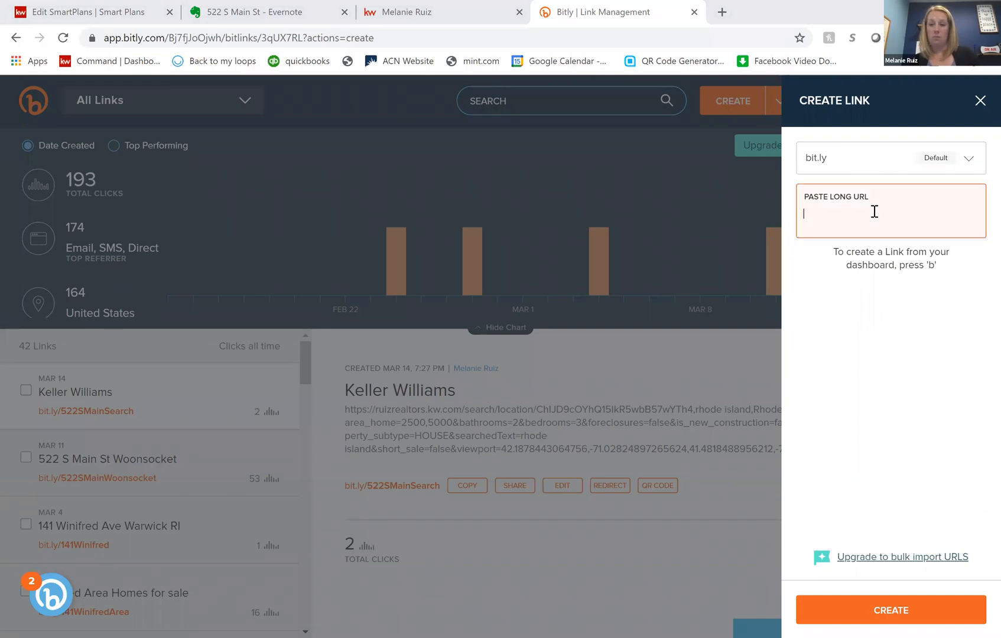
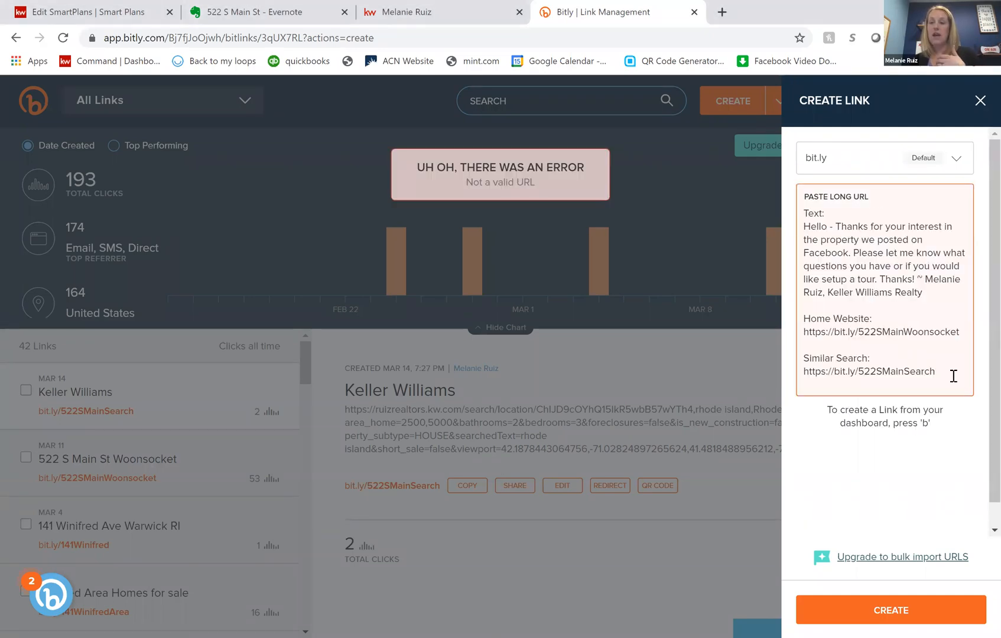
left_click(771, 192)
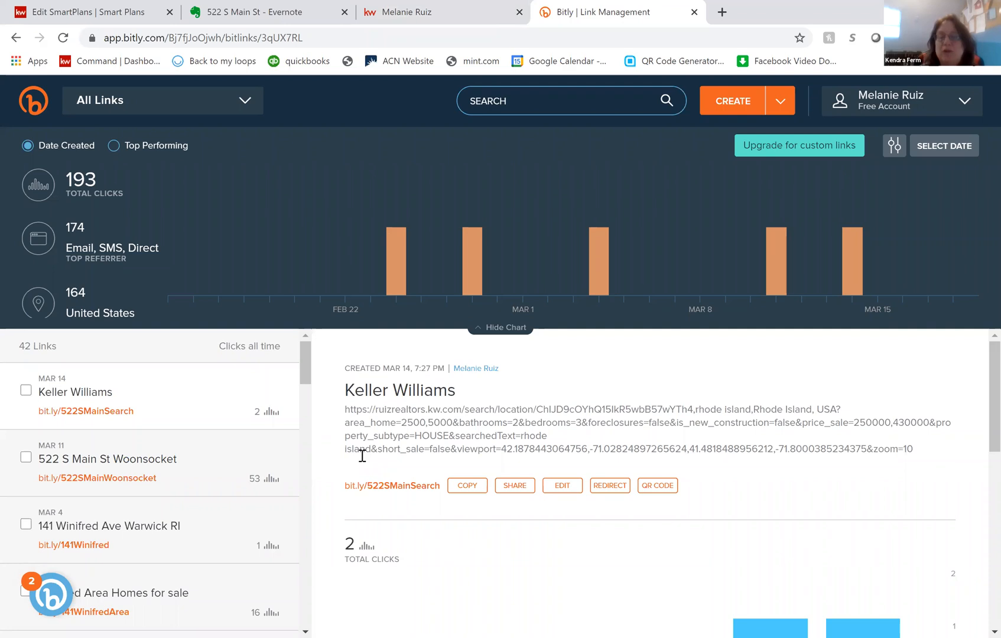
- Return to the SmartPlan in Command and review its steps from the email back up to the plan name
key("ctrl+1")
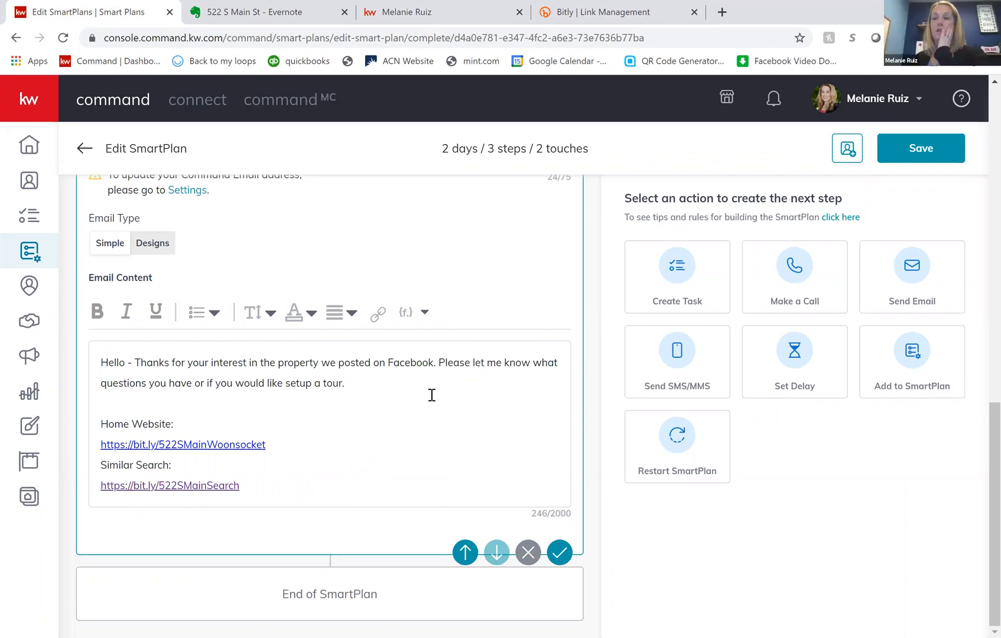
scroll(432, 395, "up", 1)
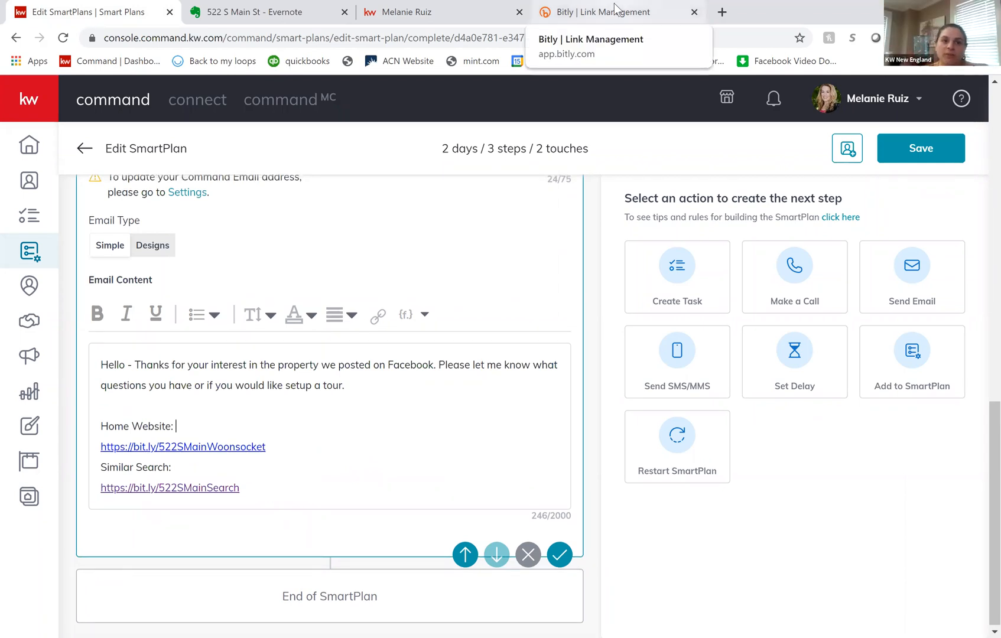
left_click(465, 40)
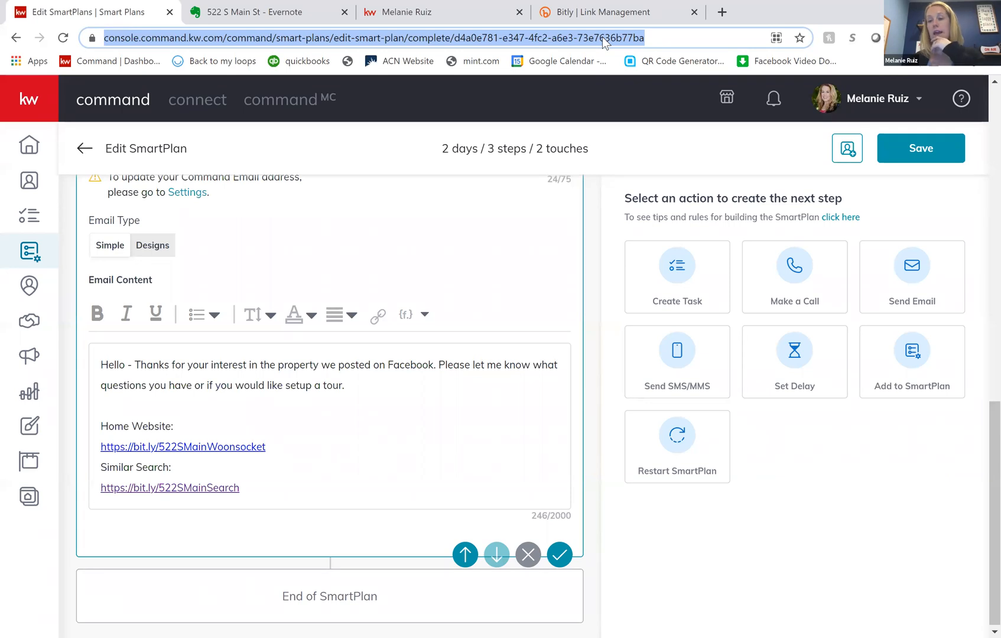
left_click(584, 344)
scroll(584, 343, "up", 3)
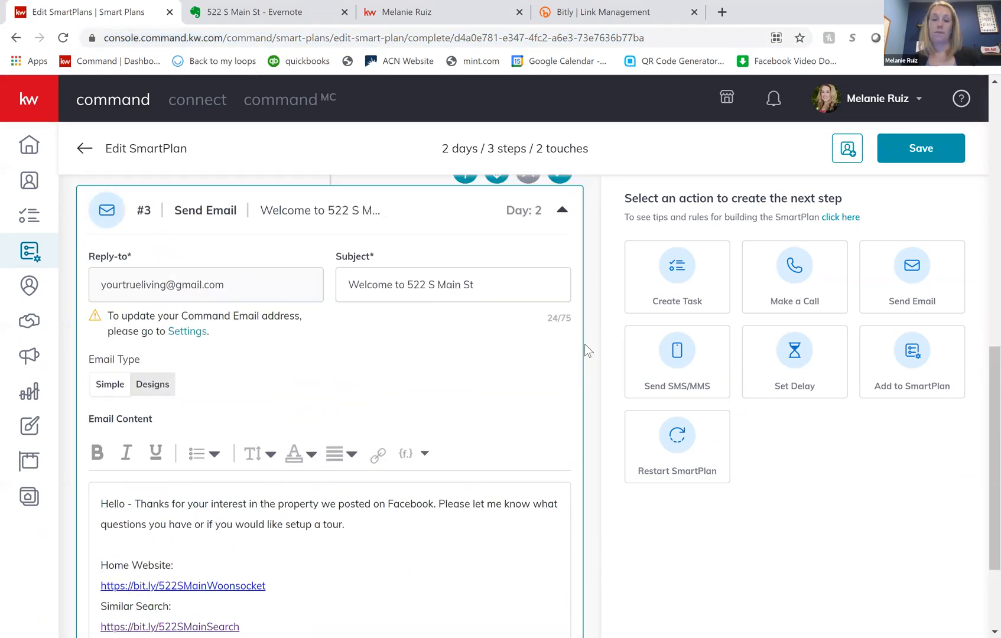
scroll(585, 345, "up", 2)
scroll(585, 344, "up", 4)
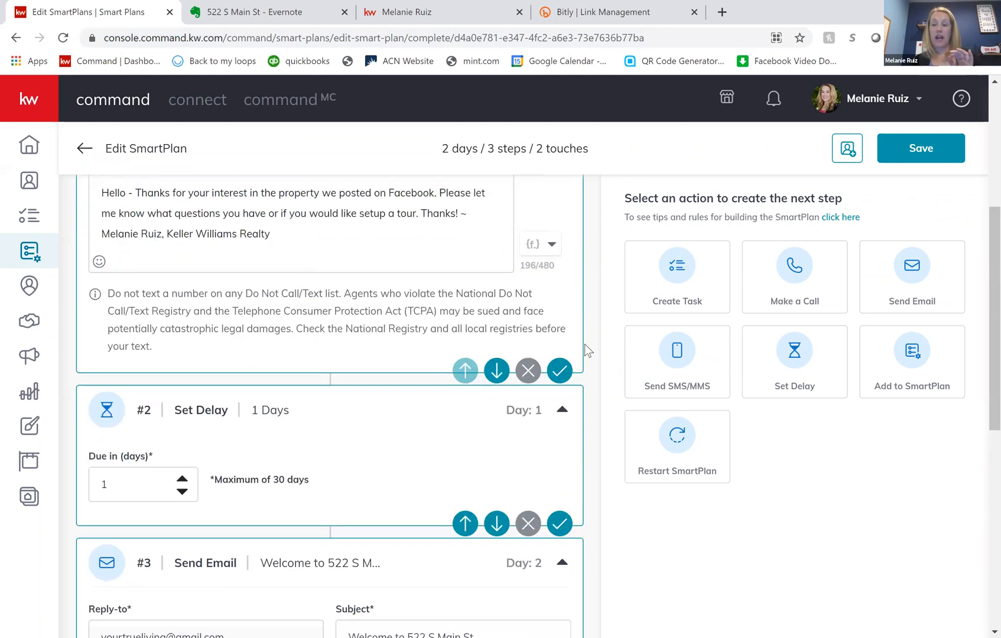
scroll(927, 182, "up", 5)
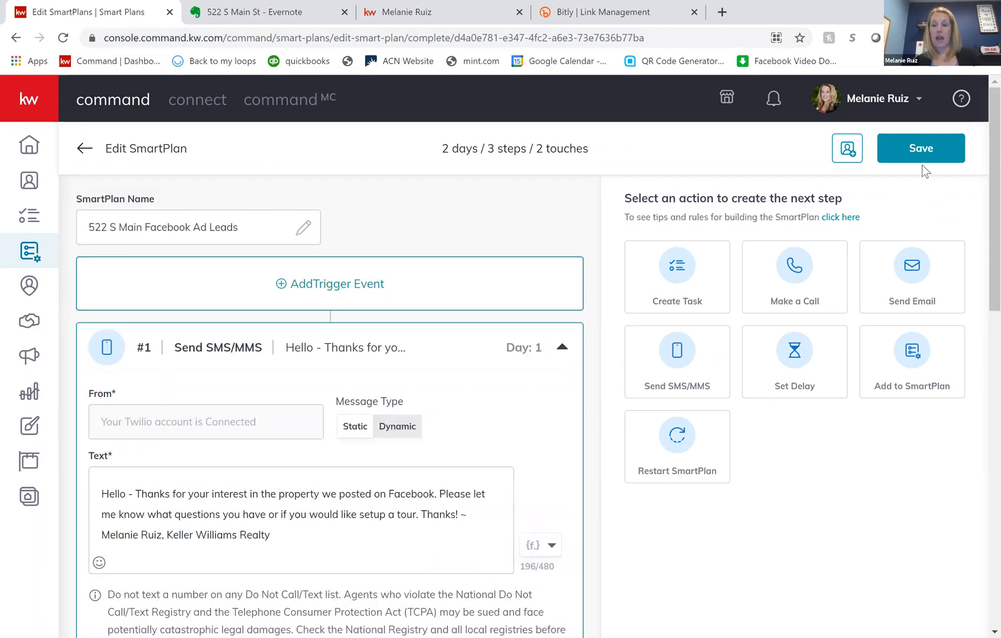
- View the clients that can be added to the SmartPlan, and close the list without adding any
left_click(921, 164)
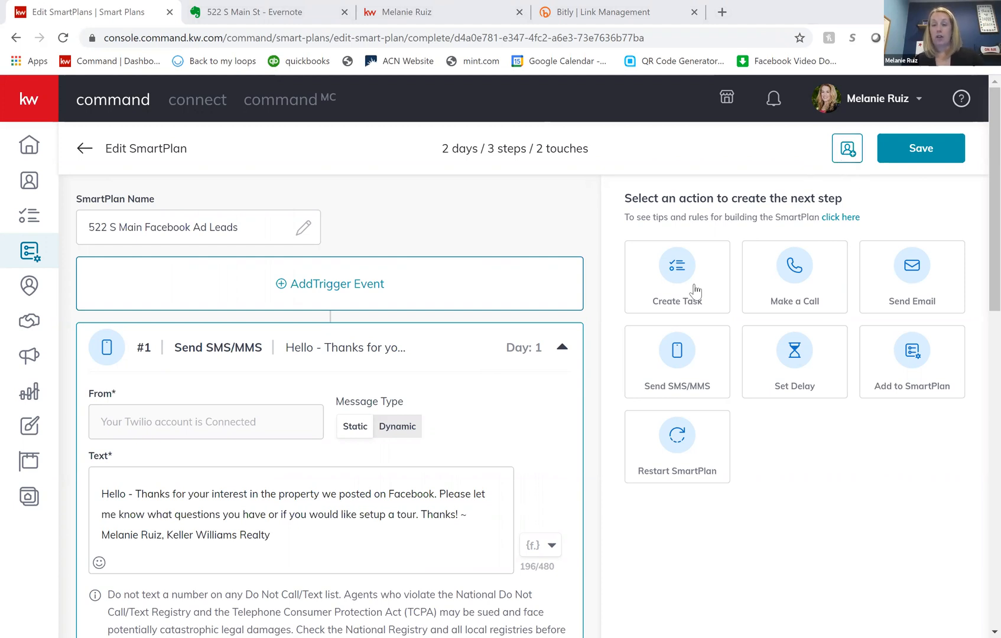
left_click(850, 151)
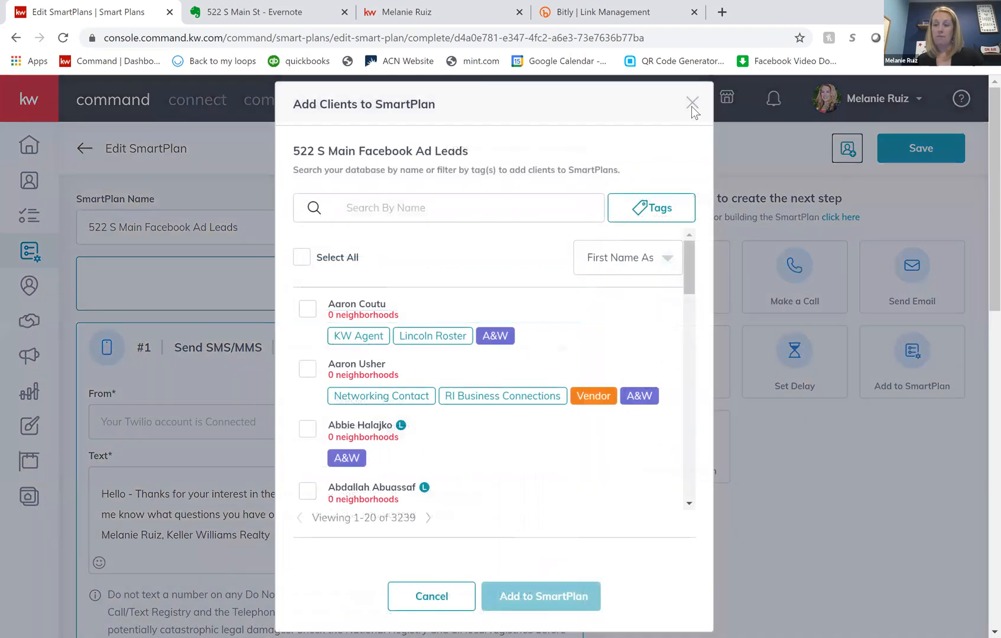
left_click(691, 105)
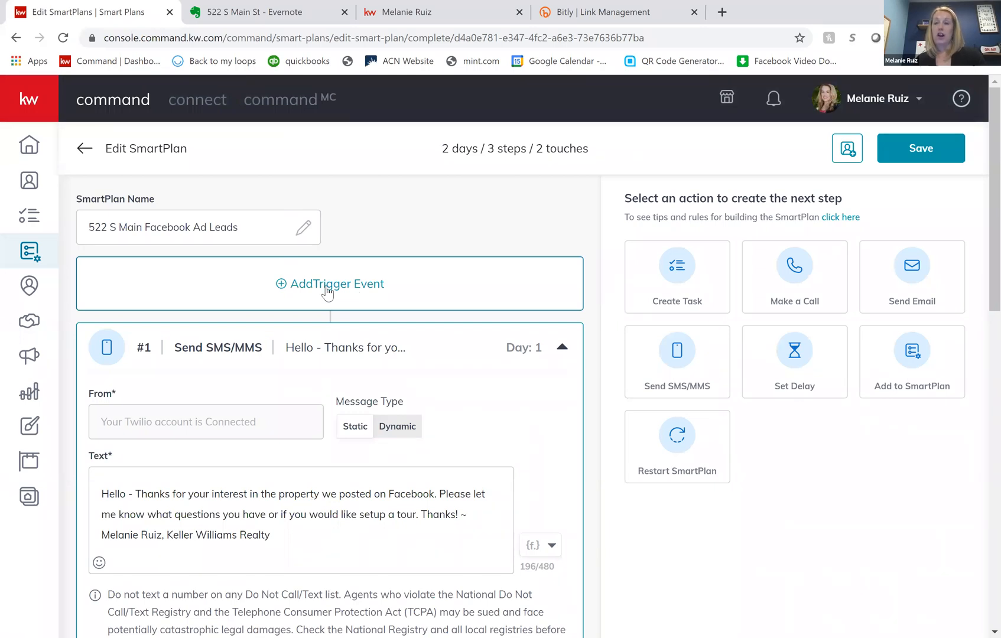
- Try a Contacts trigger with the Contact Tag event, search the tags for "522", and close the dialog without choosing a trigger
left_click(388, 283)
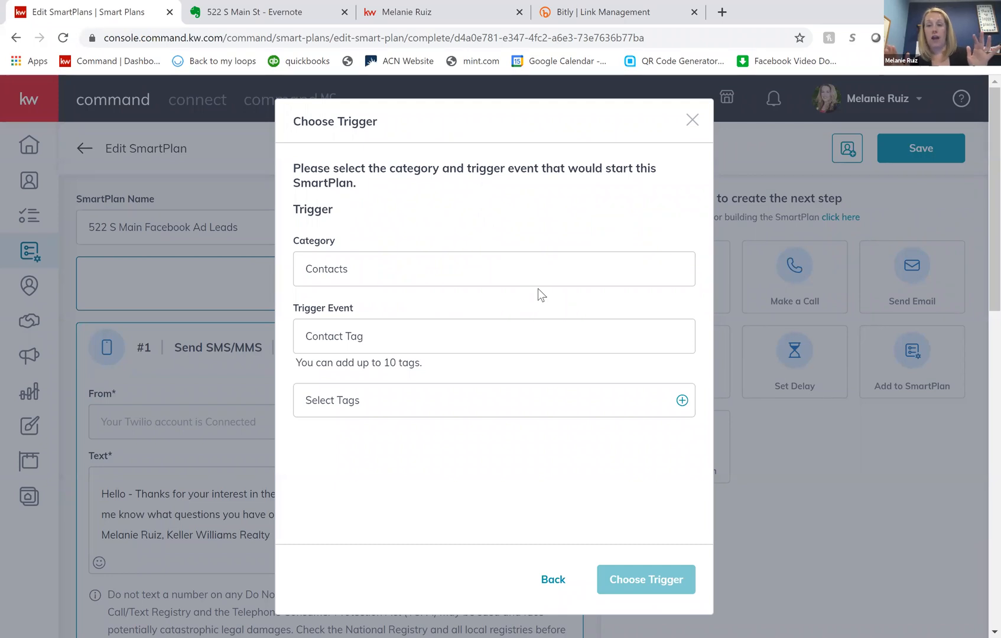
left_click(417, 406)
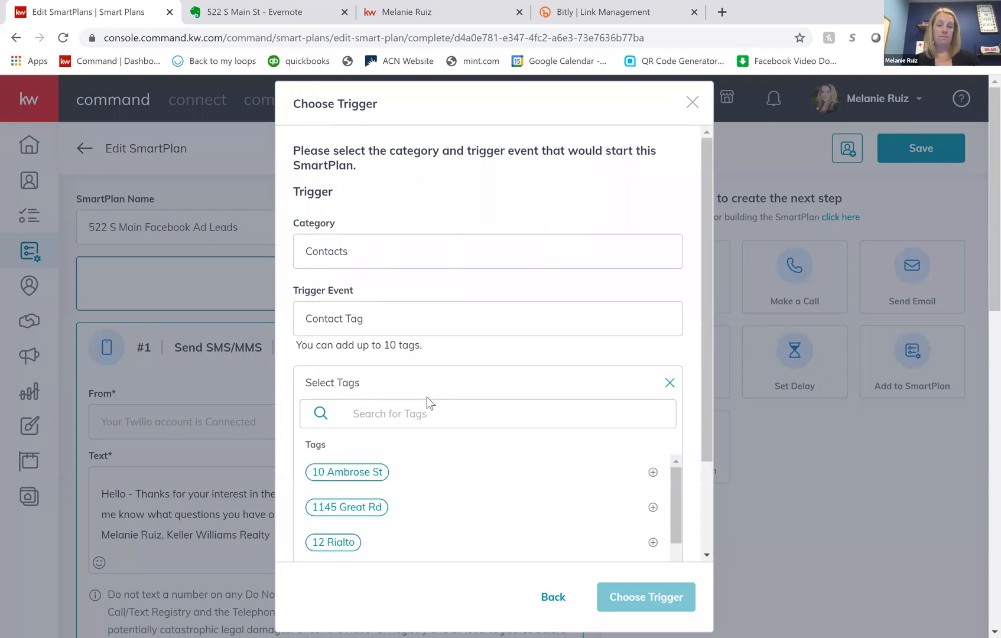
left_click(411, 414)
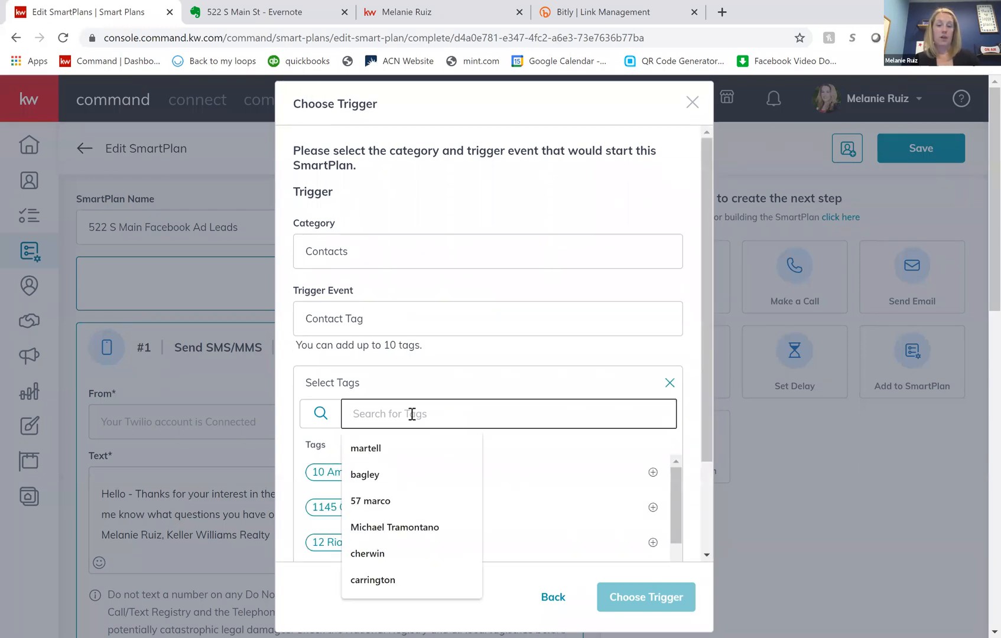
type("522")
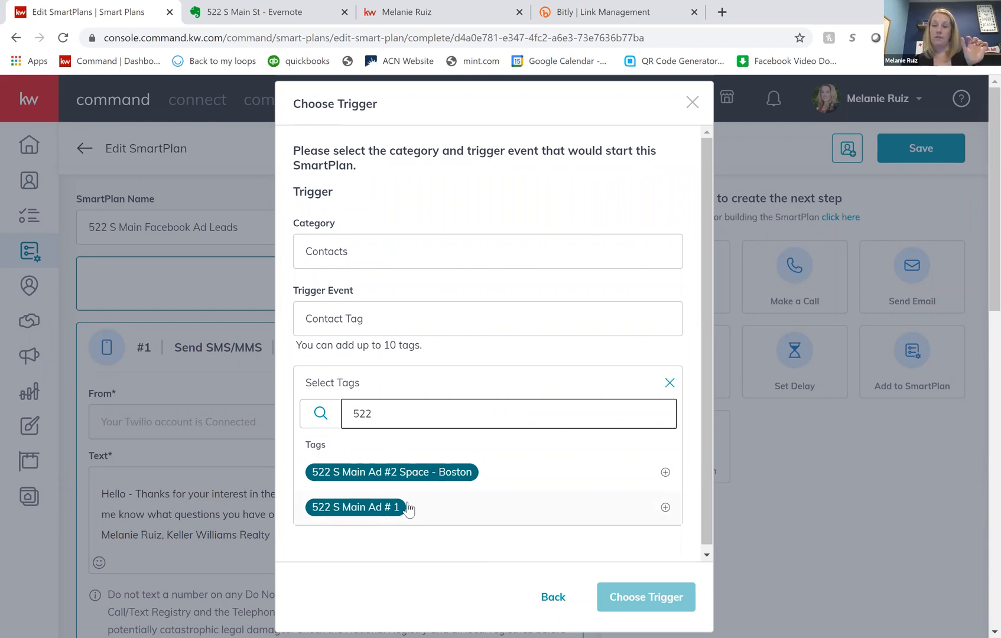
left_click(414, 477)
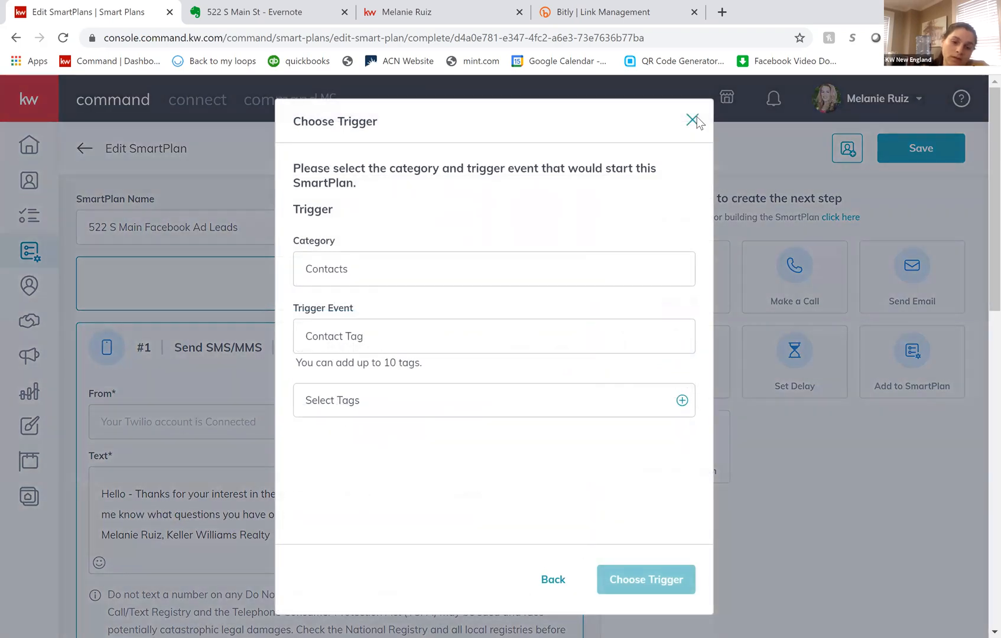
left_click(712, 81)
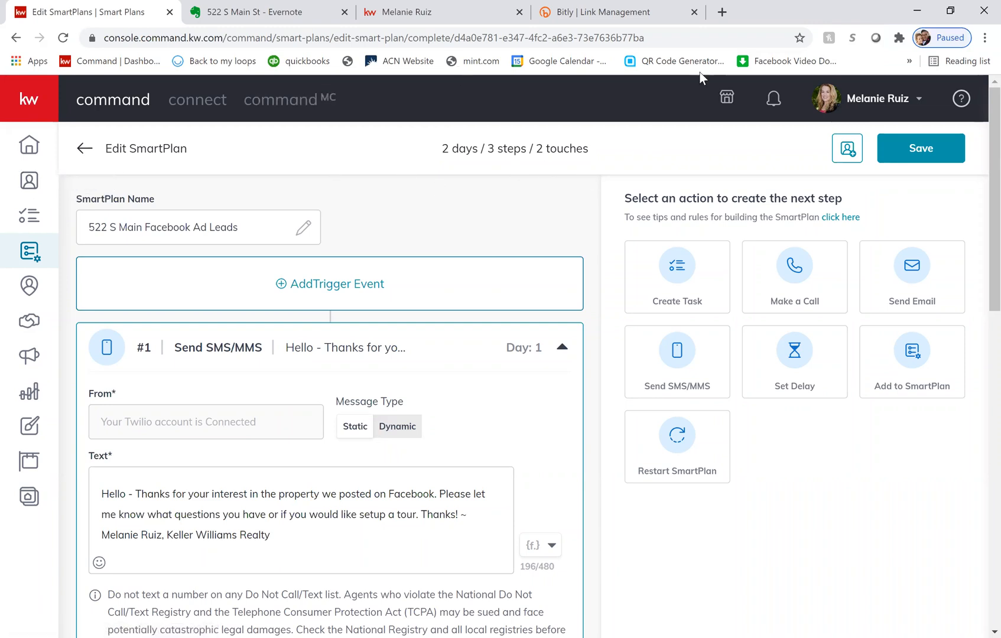
- Open the contacts list and examine the recent leads and their ad tags
left_click(24, 184)
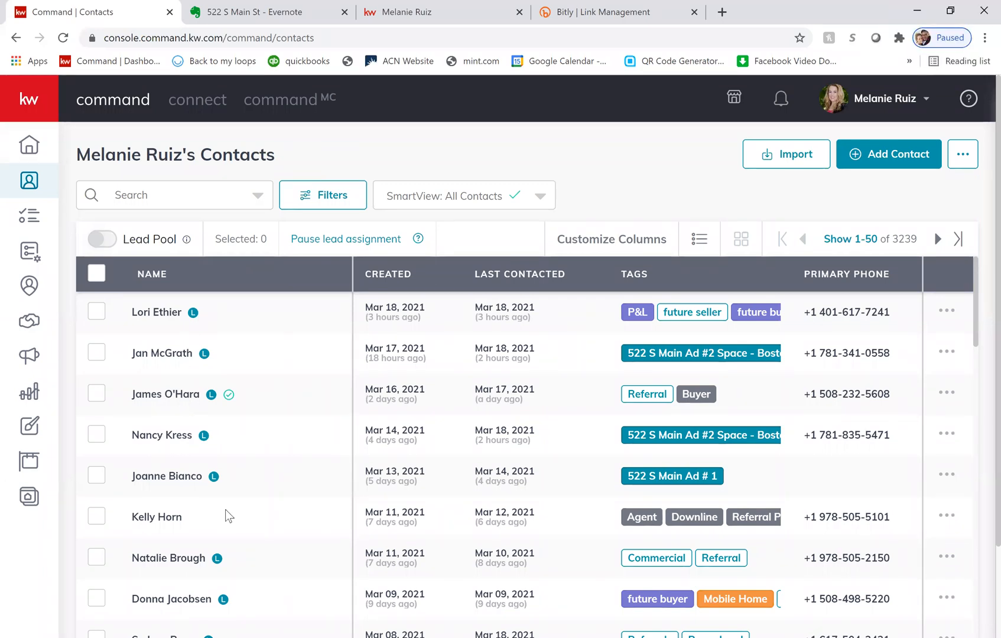
scroll(225, 510, "down", 1)
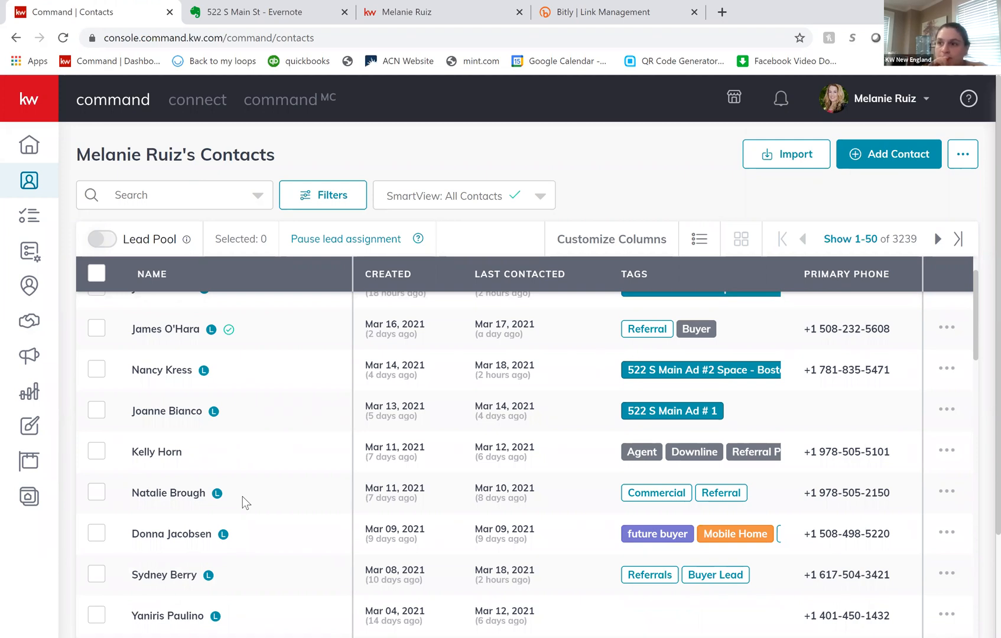
scroll(242, 497, "up", 1)
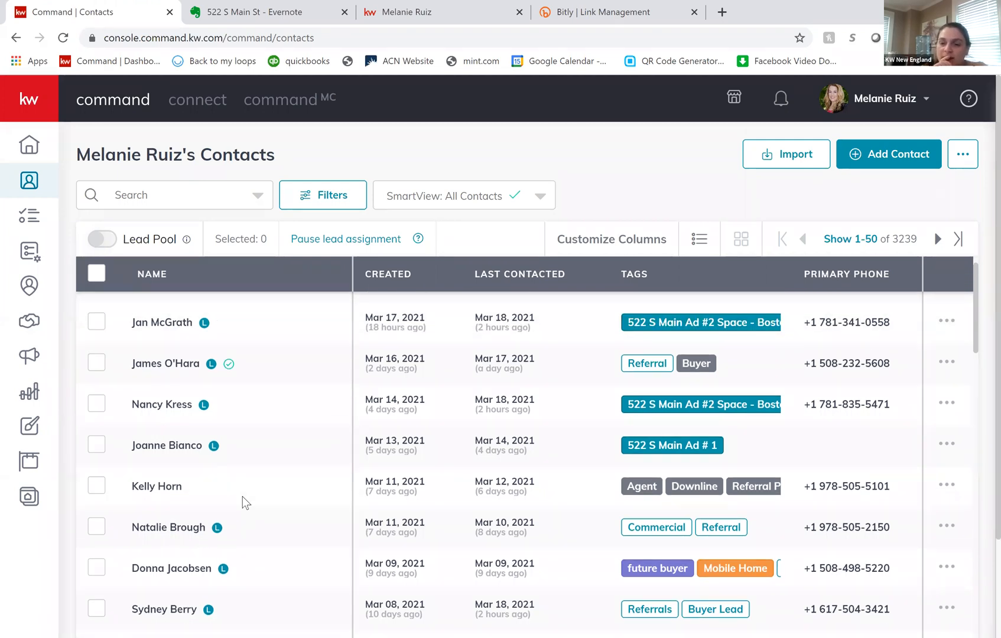
scroll(163, 468, "down", 1)
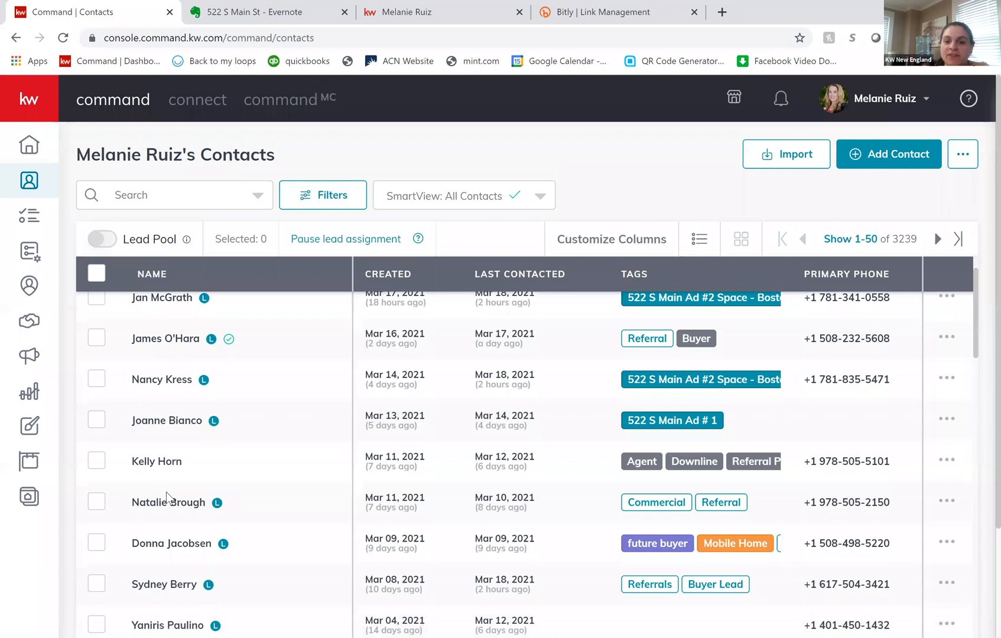
scroll(166, 508, "up", 1)
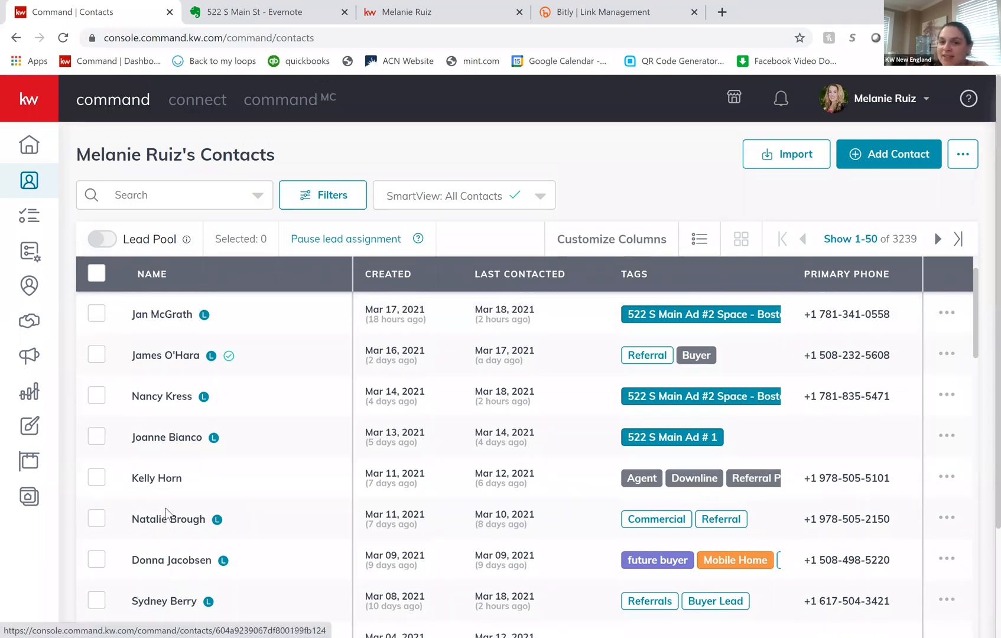
scroll(166, 508, "up", 1)
scroll(167, 515, "down", 3)
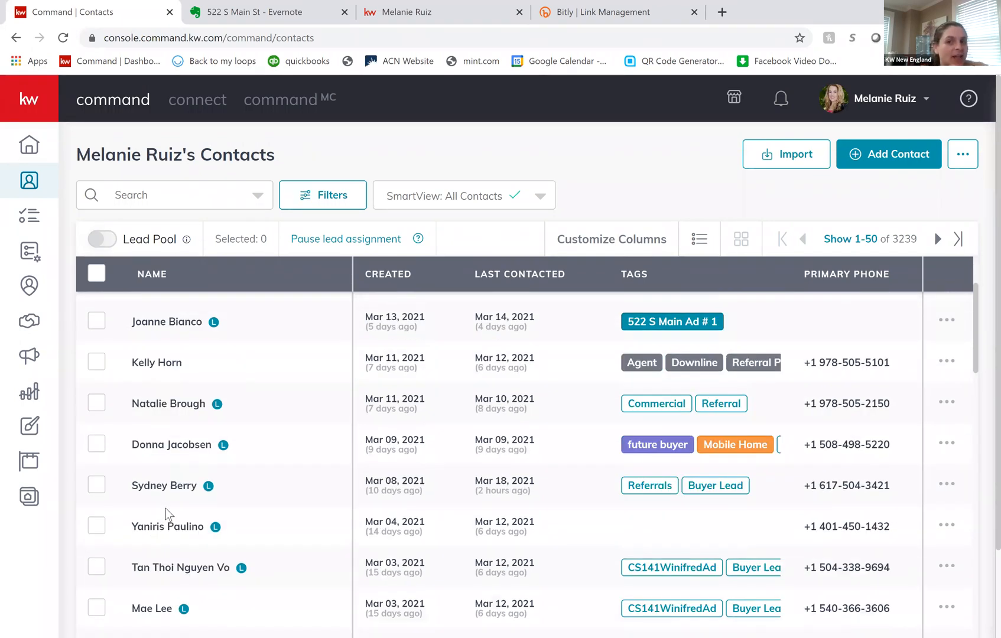
scroll(171, 502, "down", 3)
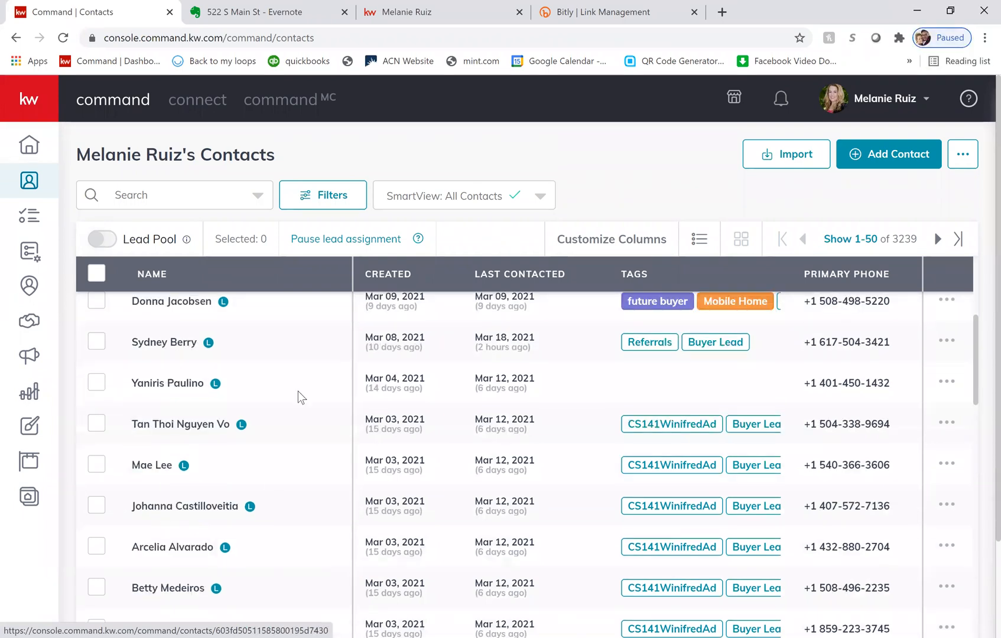
- Open the record of a lead tagged CS141WinifredAd and review the contact's timeline and SmartPlans
scroll(284, 461, "down", 2)
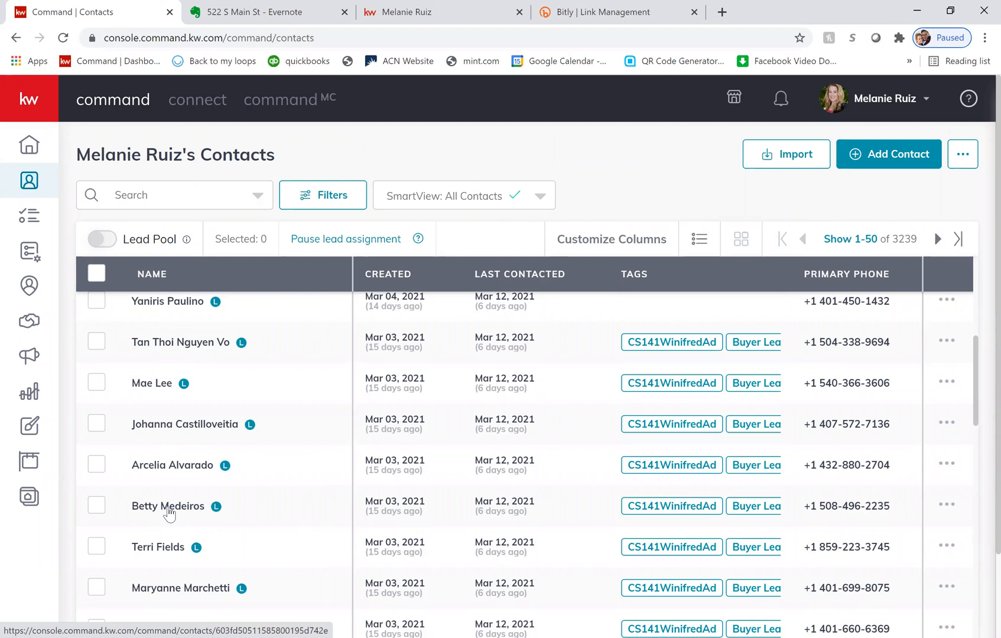
left_click(168, 507)
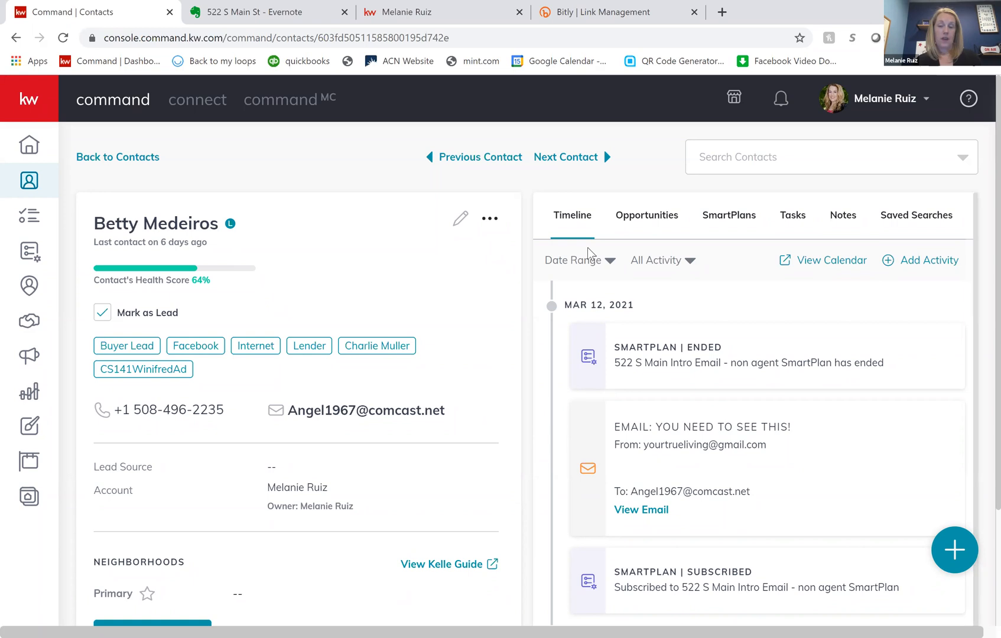
scroll(588, 253, "down", 1)
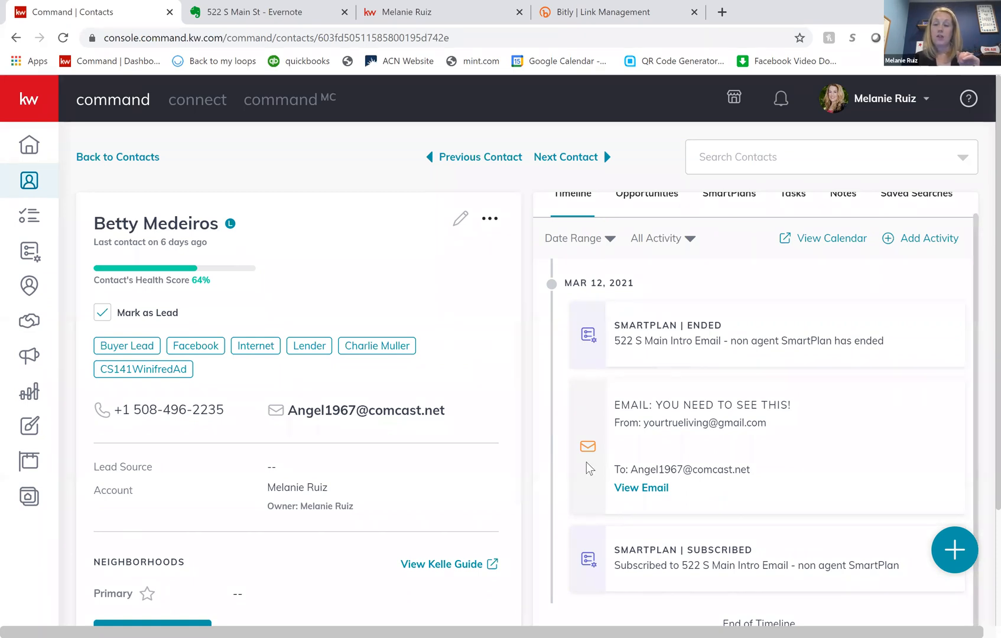
scroll(586, 462, "down", 3)
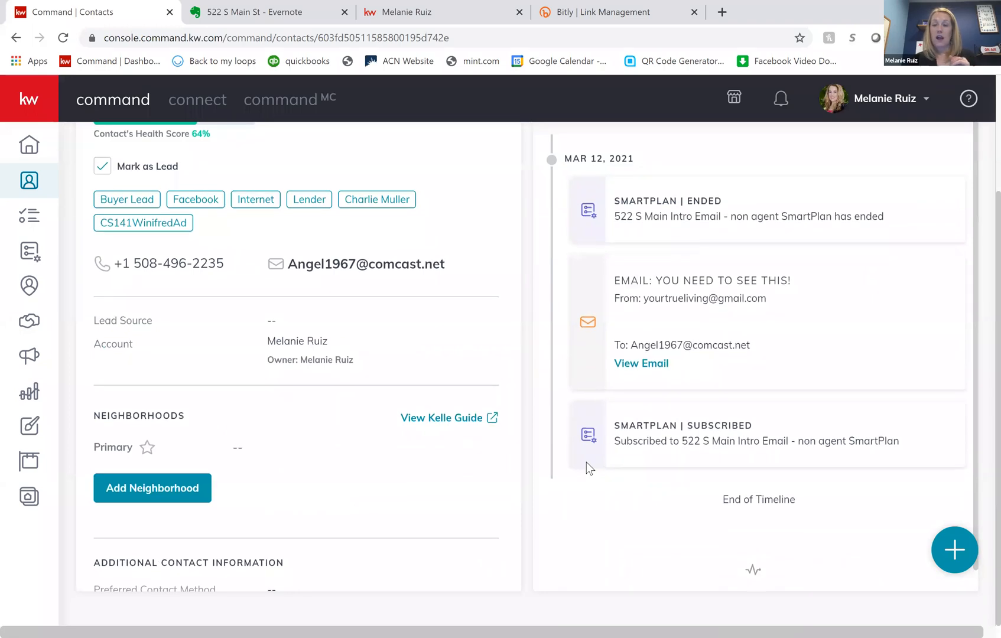
scroll(586, 462, "up", 2)
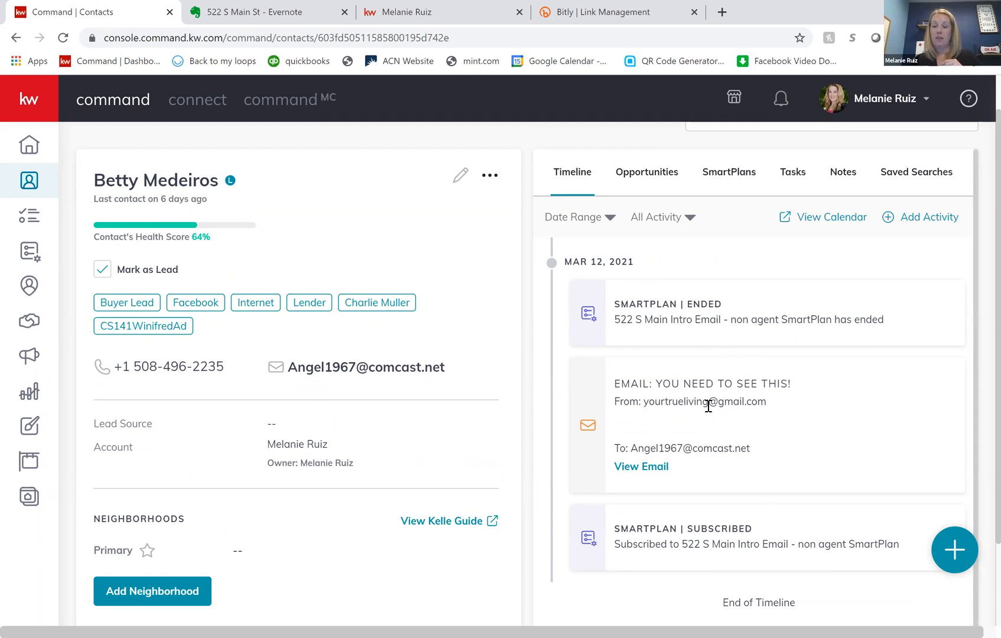
scroll(707, 405, "up", 1)
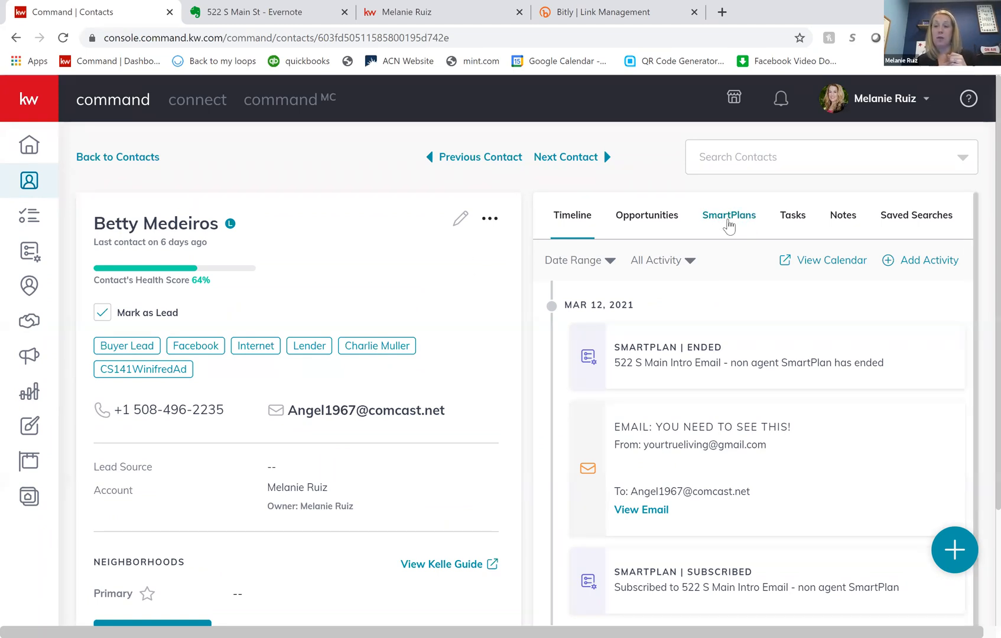
left_click(729, 227)
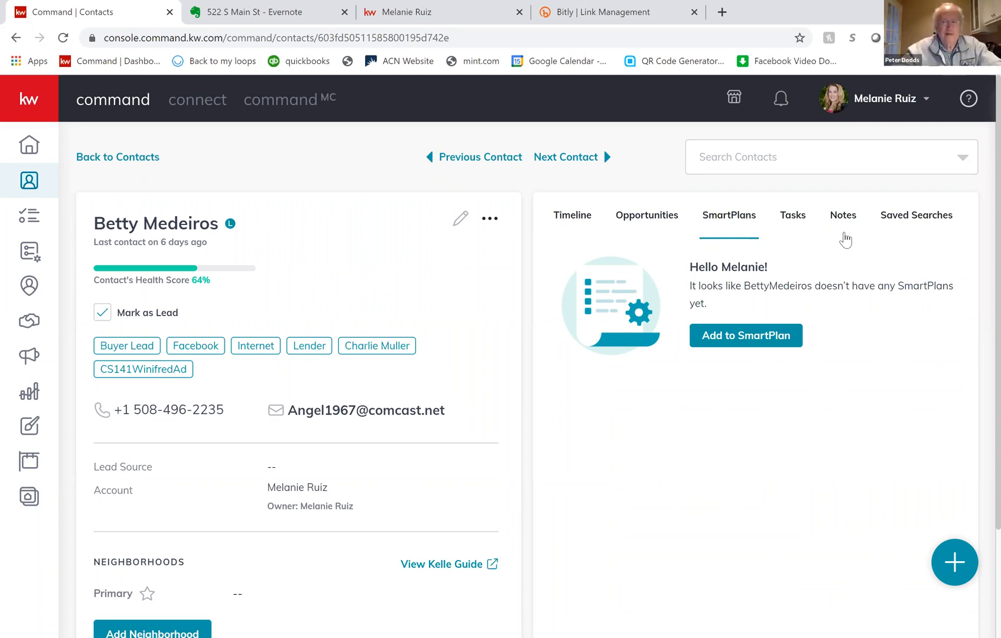
- Sort the SmartPlans by most contacts and review the contacts added to the CSC 141 Winifred Facebook Leads plan
left_click(28, 260)
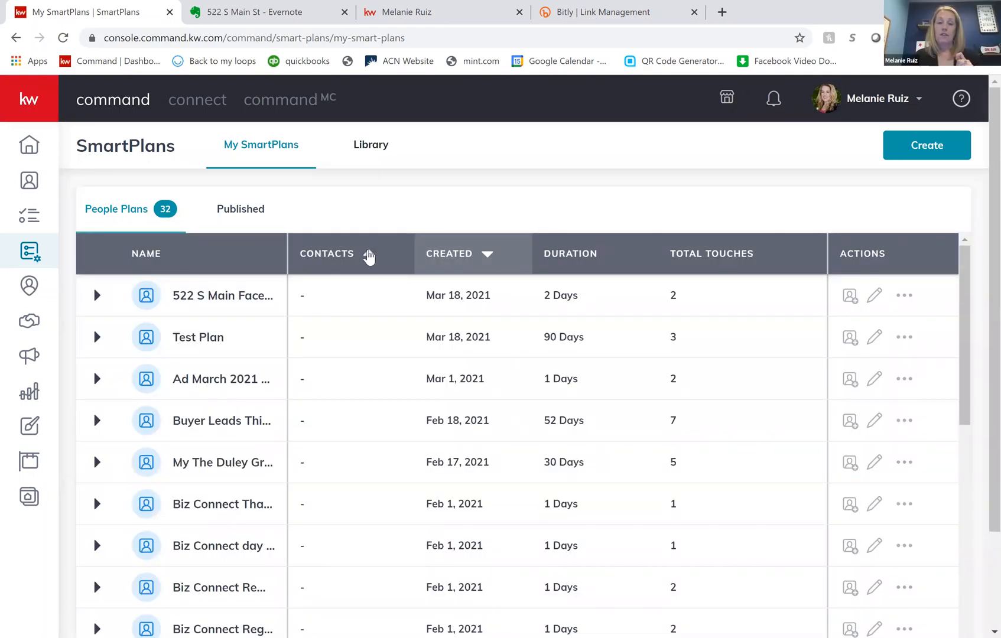
left_click(365, 258)
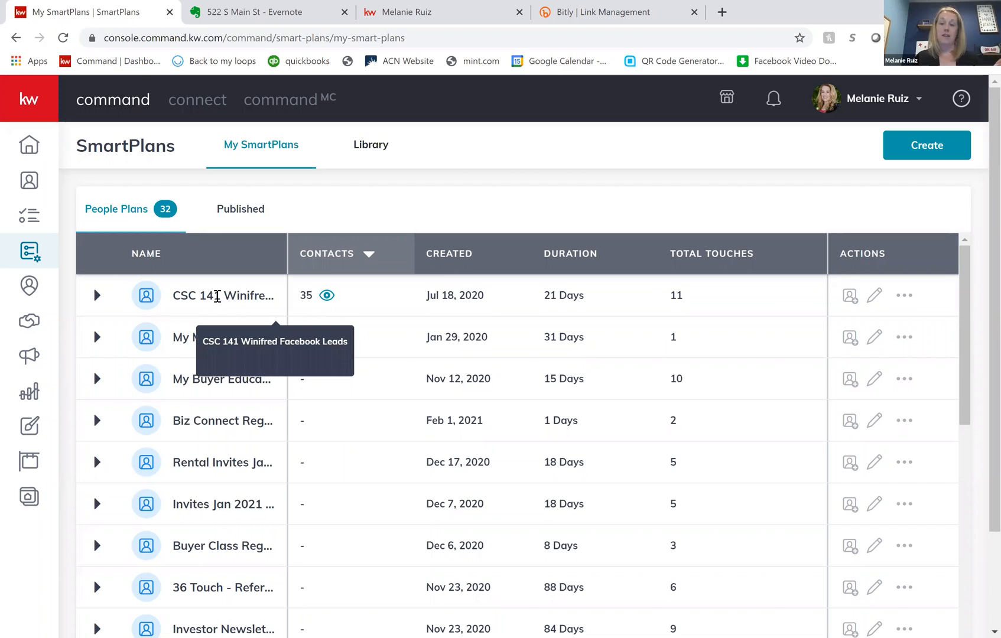
left_click(329, 297)
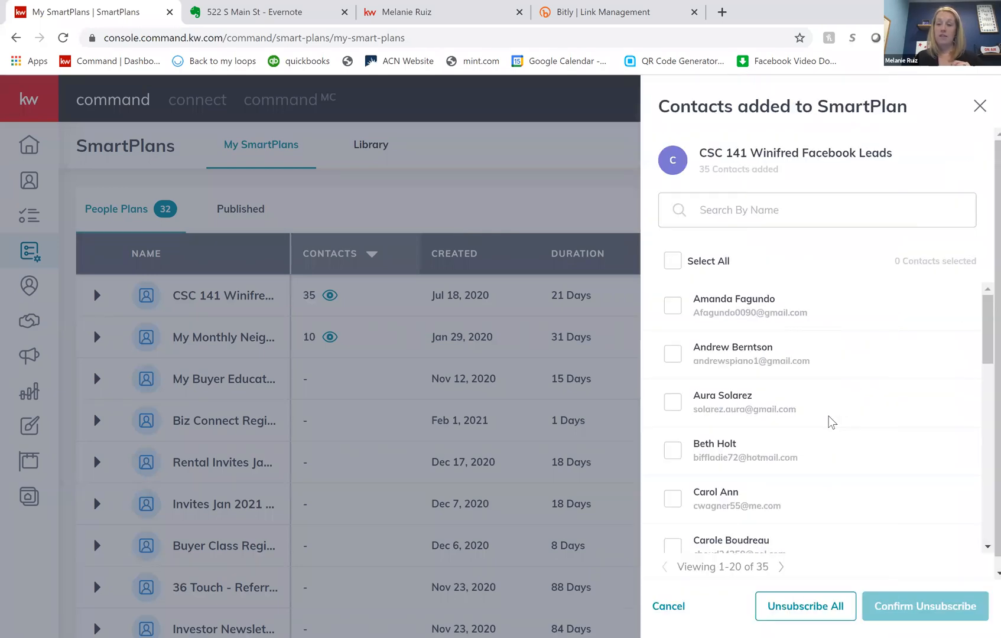
scroll(832, 422, "down", 3)
scroll(832, 422, "down", 5)
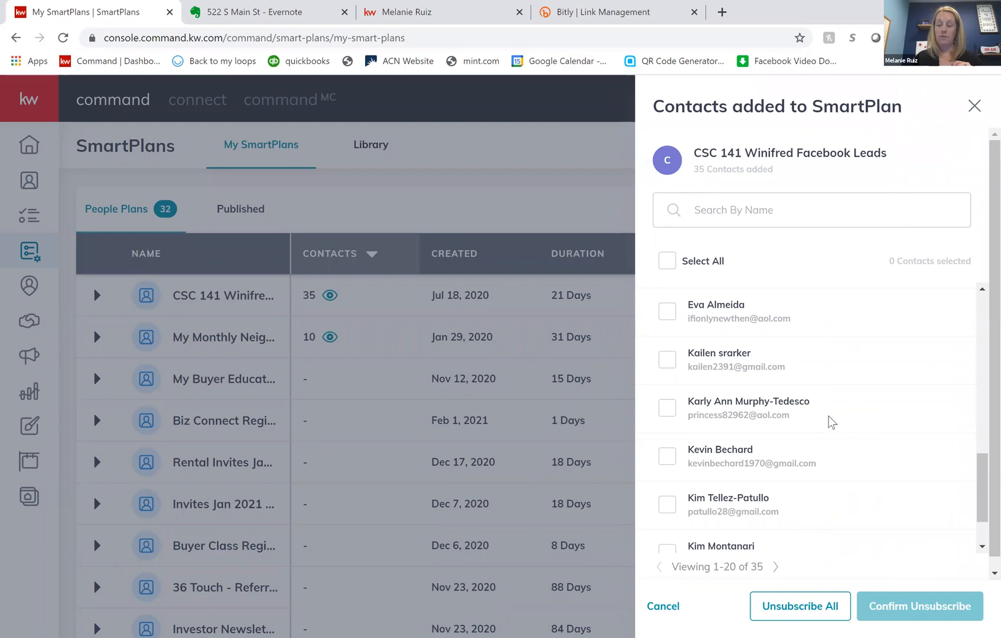
scroll(832, 421, "up", 2)
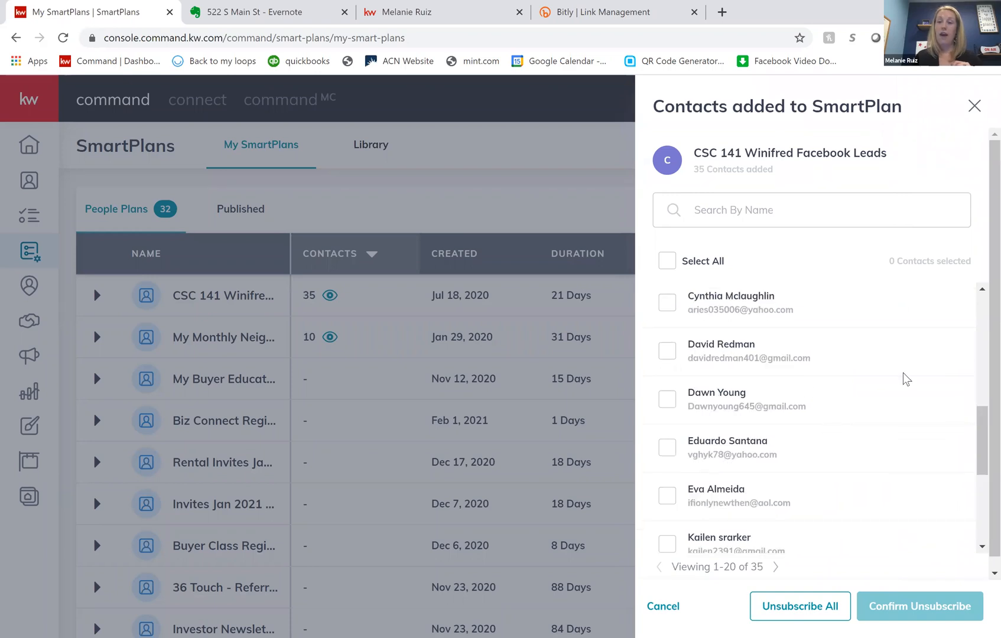
scroll(906, 378, "up", 5)
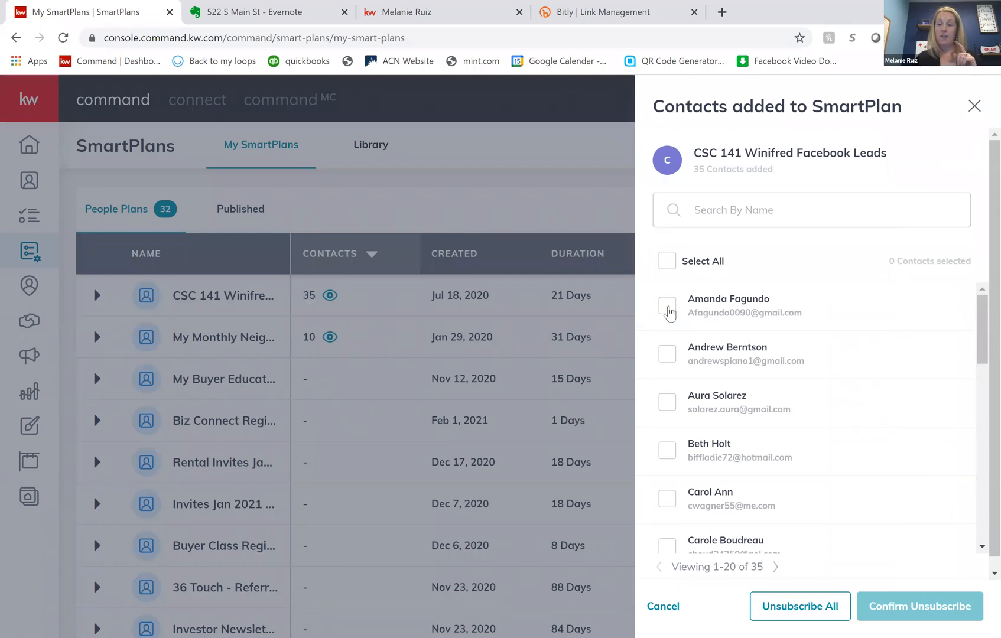
- Try selecting the first contact and then all listed contacts for unsubscribing, and close the list without unsubscribing anyone
left_click(668, 307)
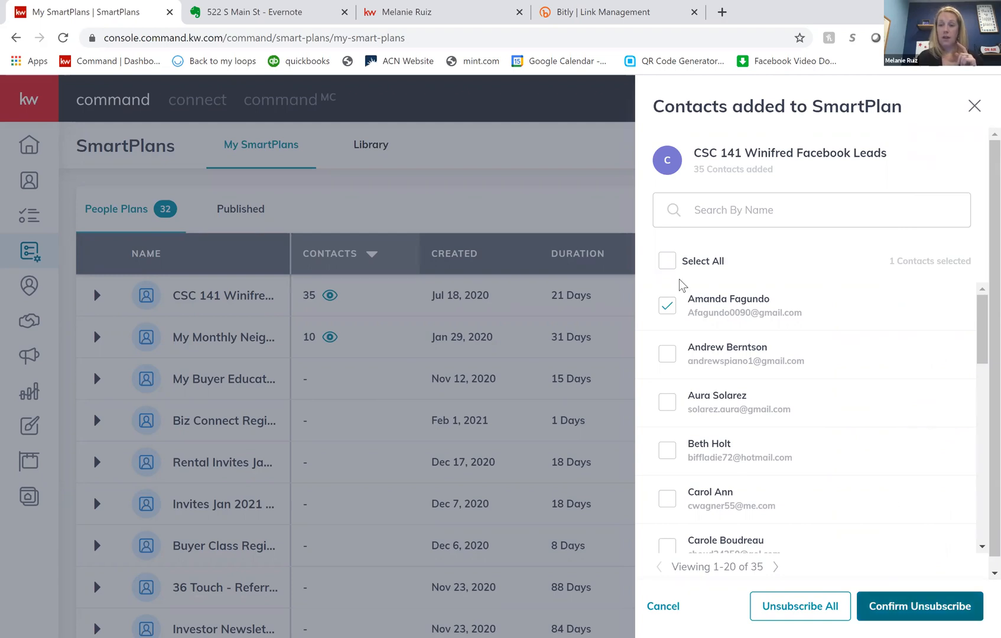
left_click(668, 306)
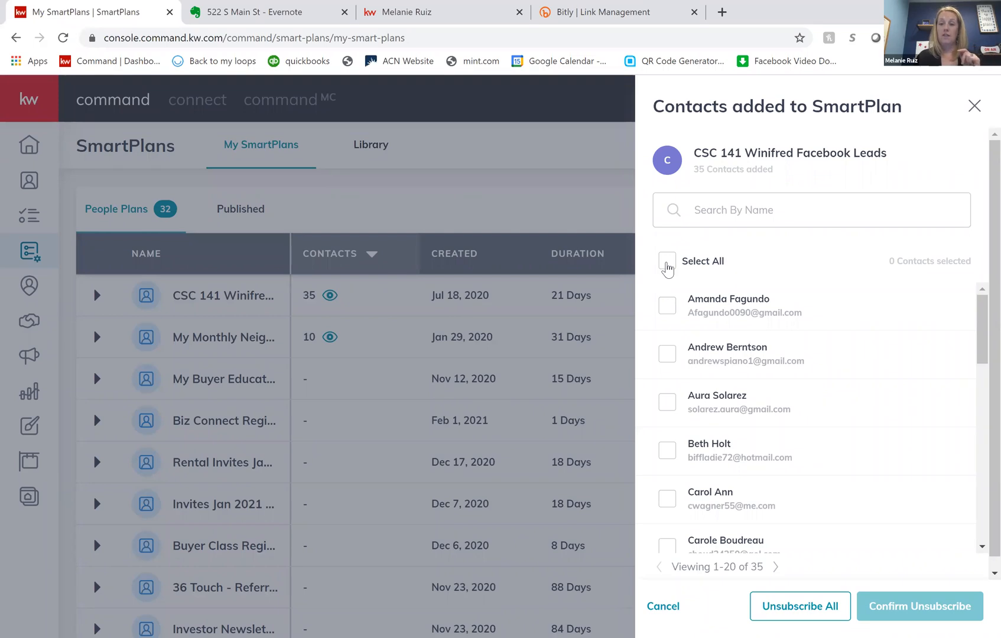
left_click(667, 263)
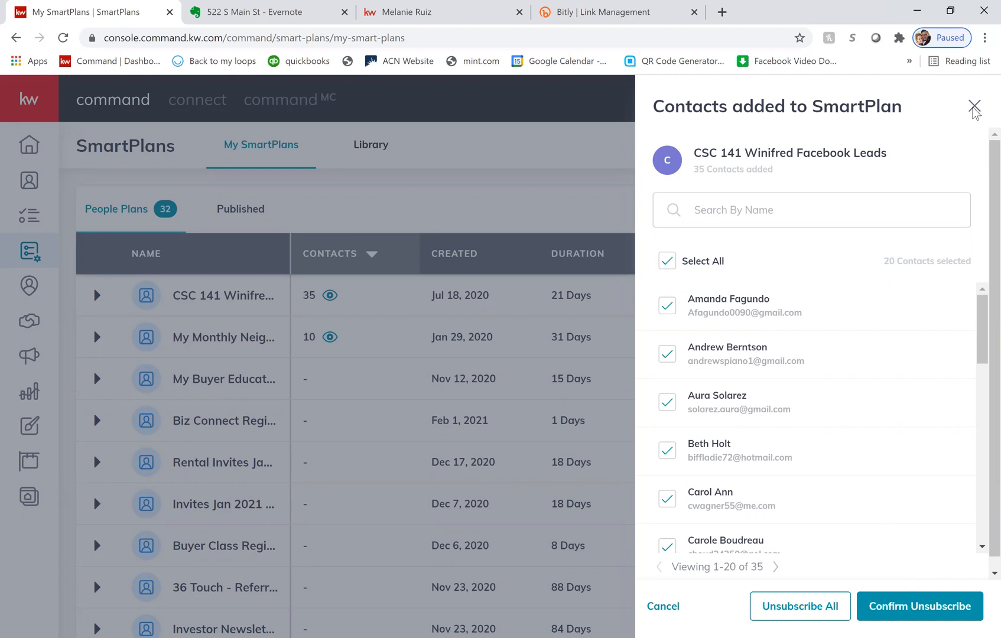
left_click(973, 108)
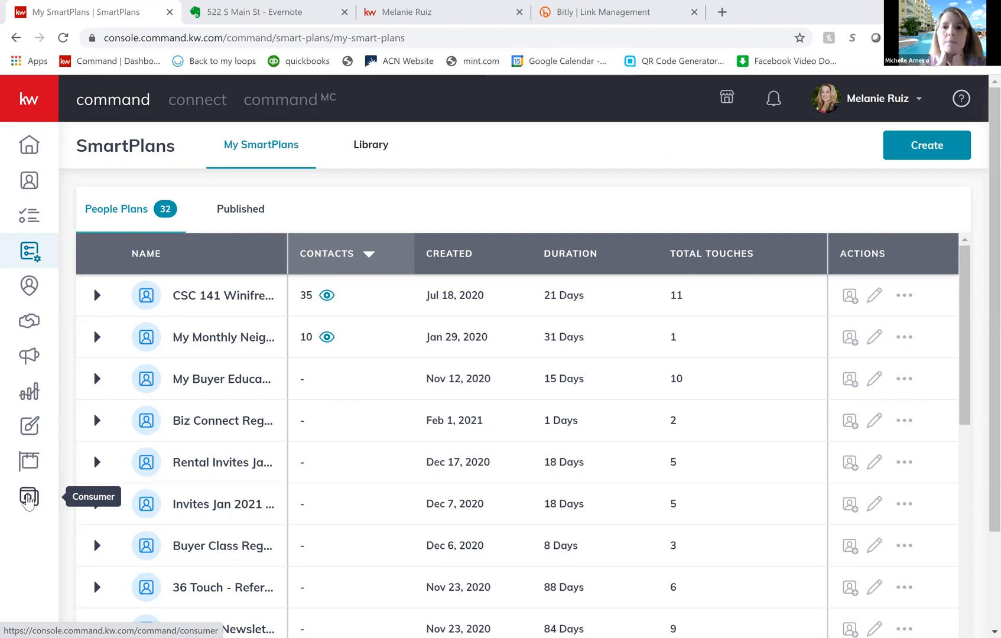
- View the Consumer section's agent site pages and return to the Command home dashboard
left_click(29, 501)
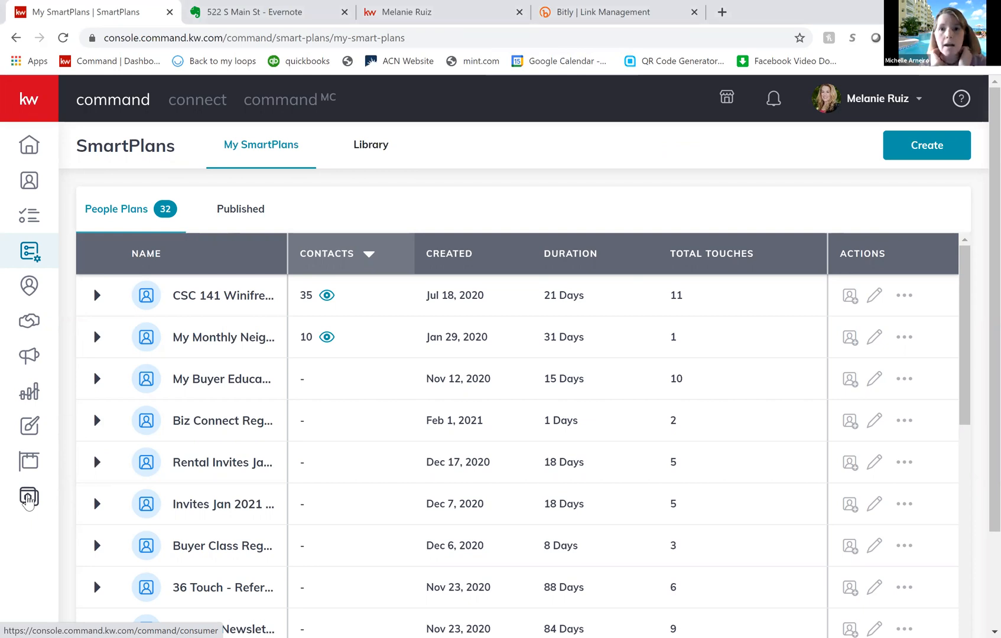
left_click(28, 501)
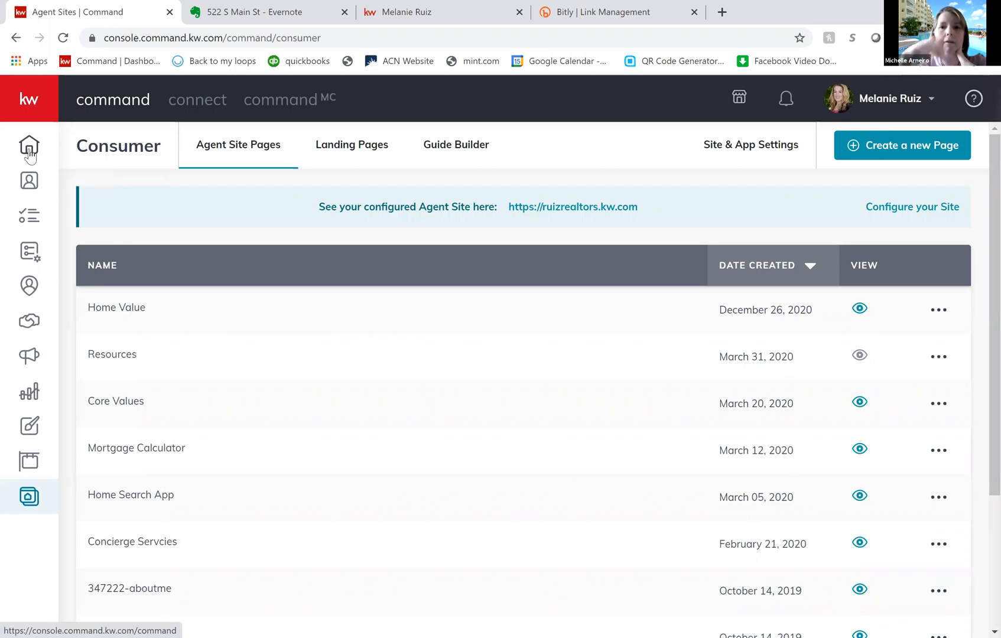
left_click(31, 156)
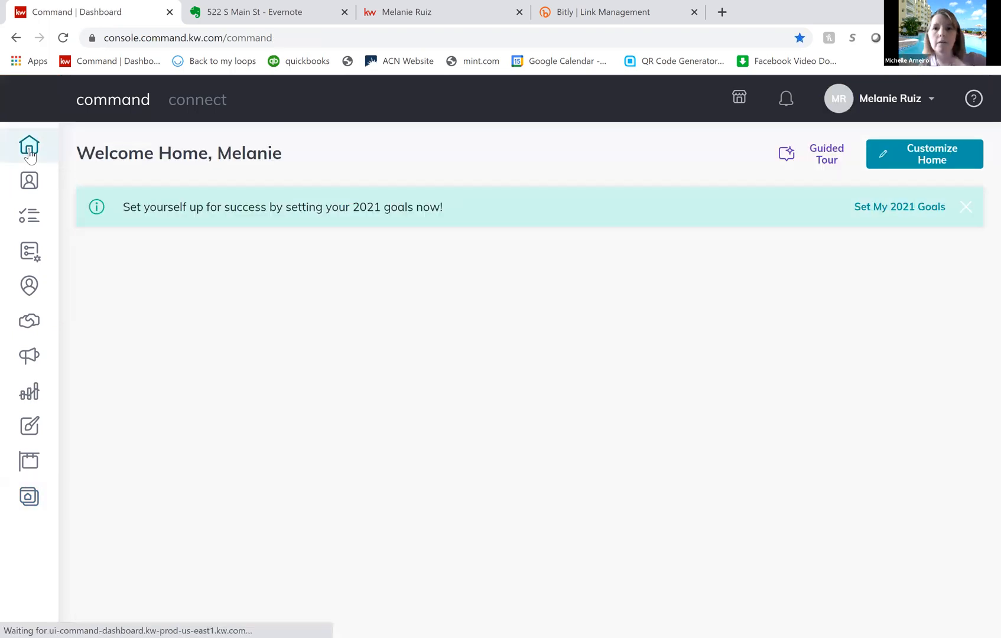